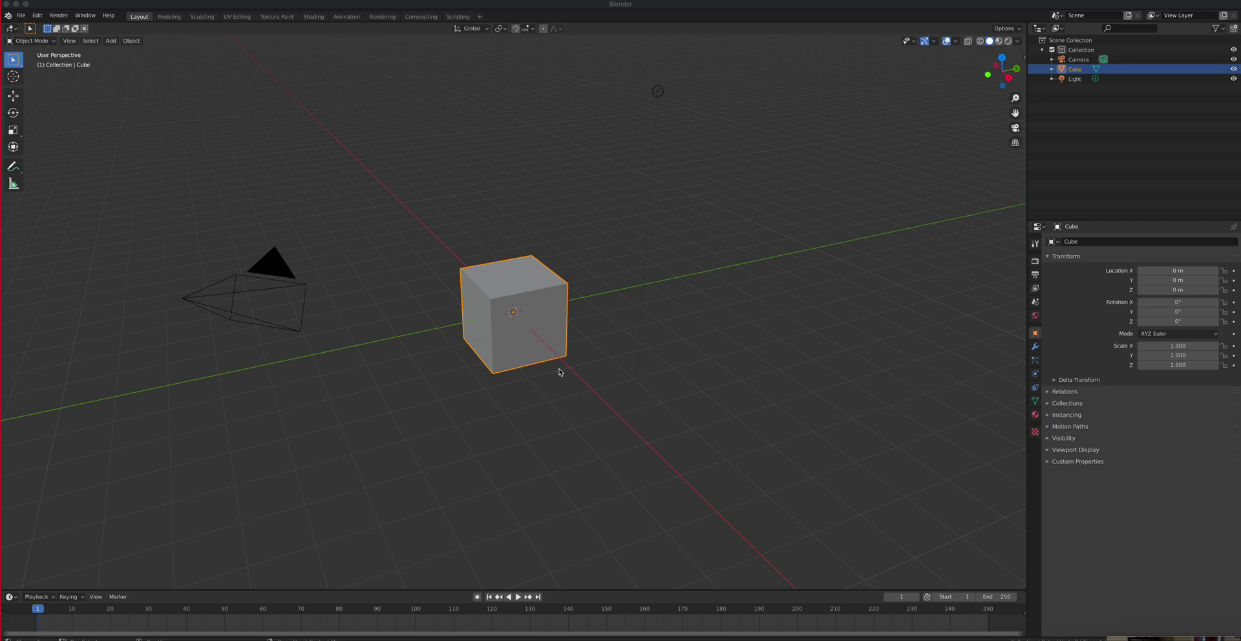
- Add a torus mesh at the centre of the scene, around the default cube
{"action": "left_click", "coordinate": [111, 44]}
{"action": "mouse_move", "coordinate": [142, 52]}
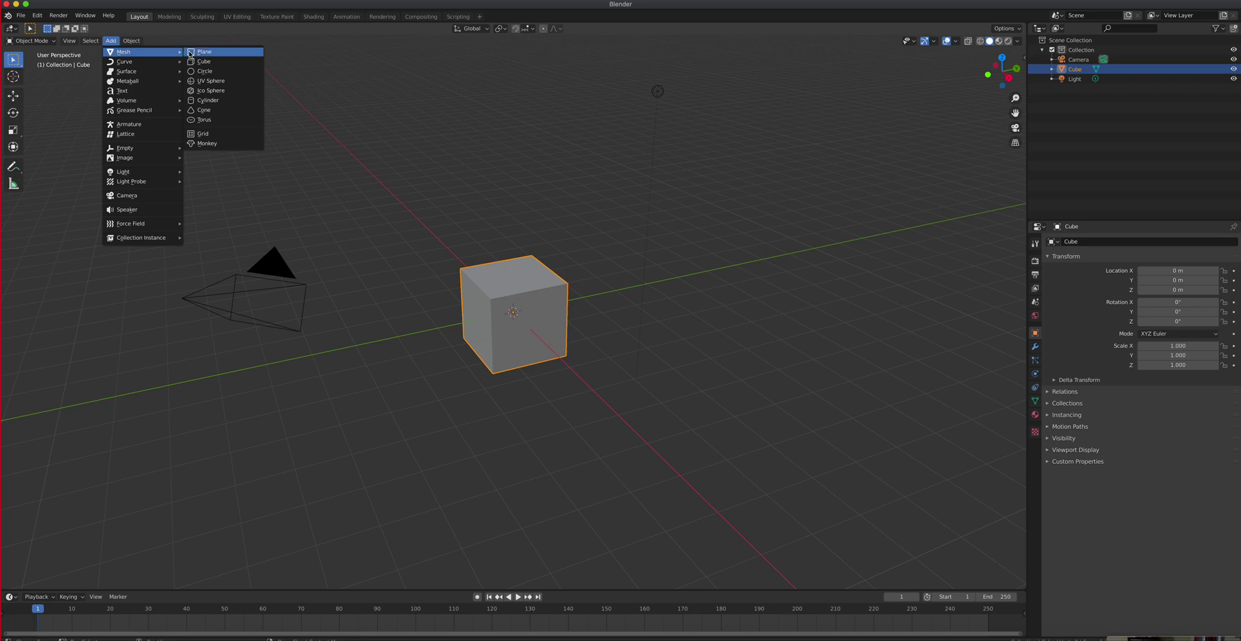
{"action": "left_click", "coordinate": [224, 121]}
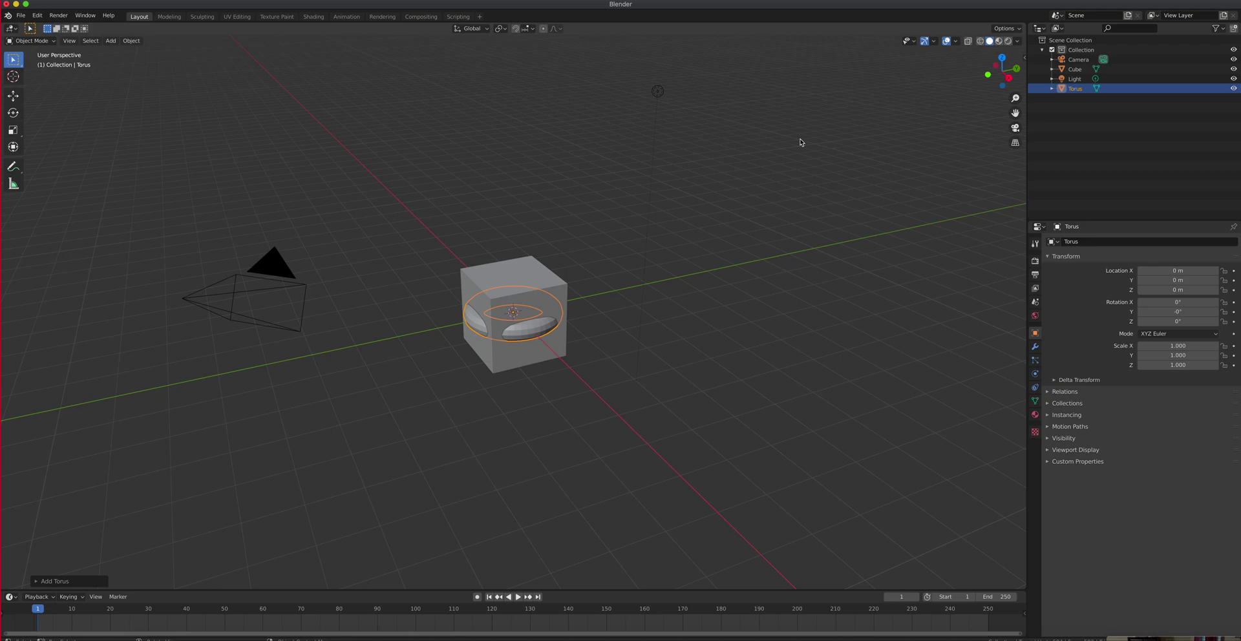
- Select the cube from above and turn on X-ray display to see the torus through it
{"action": "key", "text": "KP_7"}
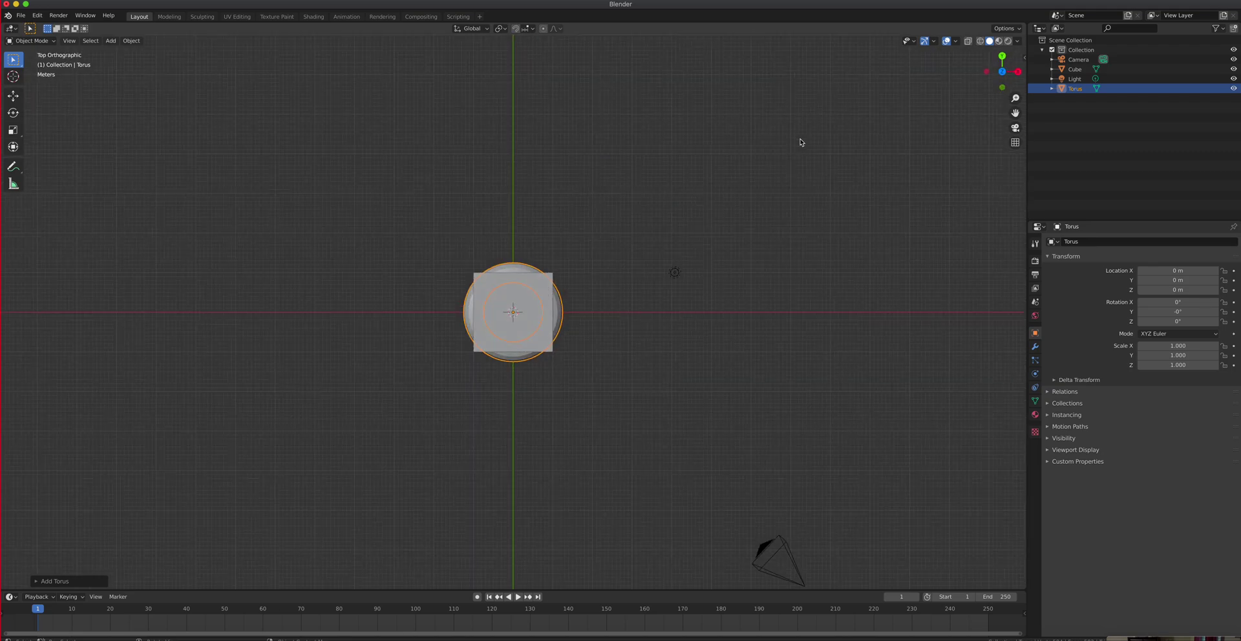
{"action": "scroll", "coordinate": [594, 300], "scroll_direction": "up", "scroll_amount": 5}
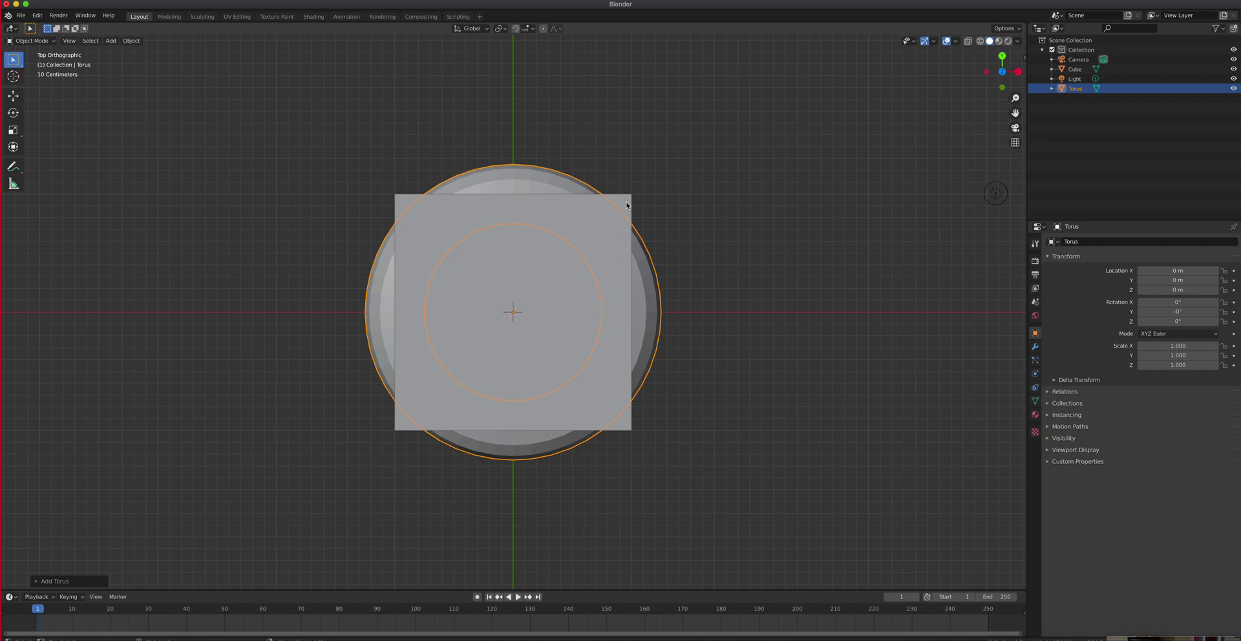
{"action": "left_click", "coordinate": [628, 204]}
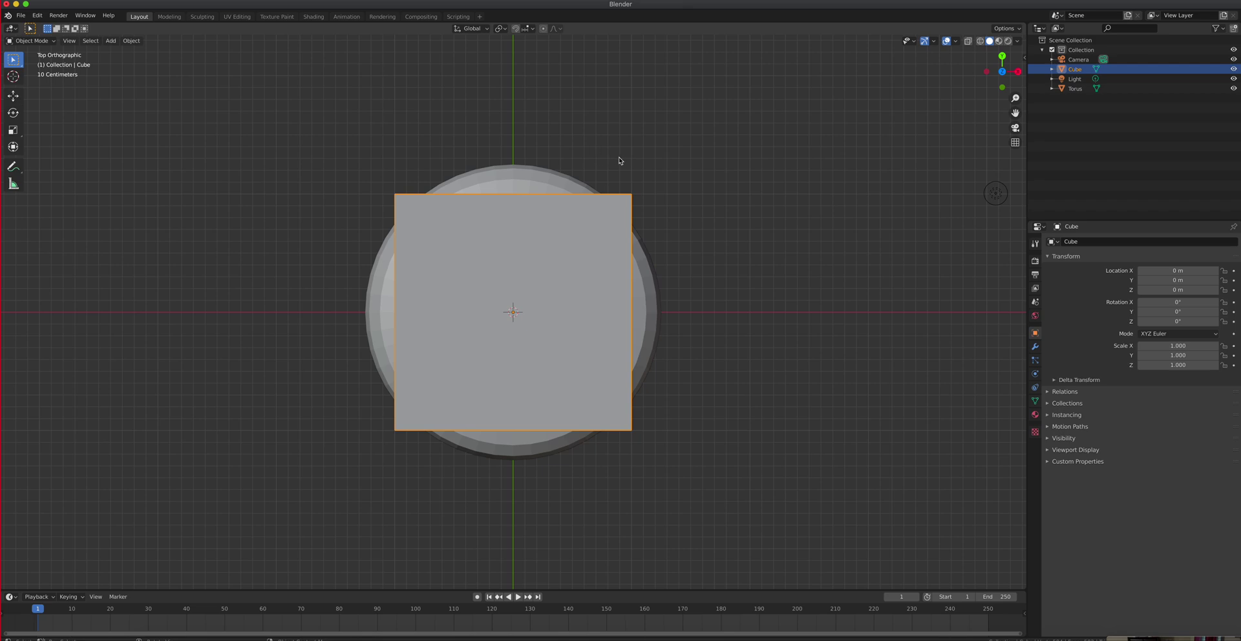
{"action": "left_click", "coordinate": [967, 40]}
{"action": "left_click", "coordinate": [966, 41]}
{"action": "left_click", "coordinate": [967, 41]}
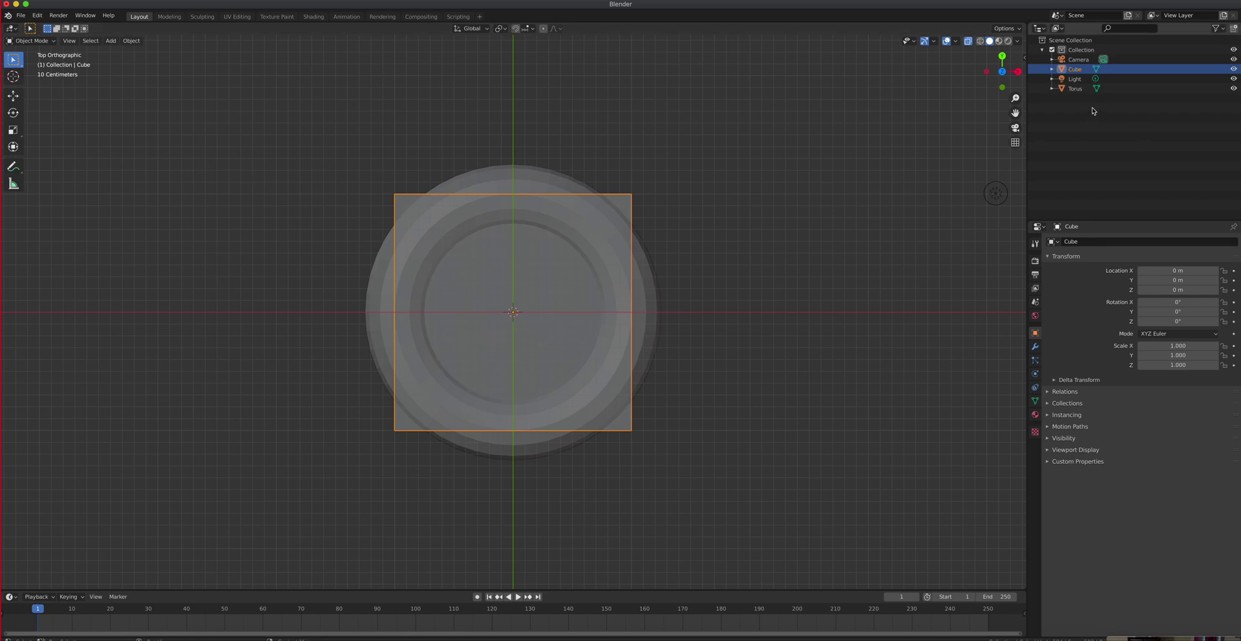
- Rename the torus object as Ring 01
{"action": "left_click", "coordinate": [1074, 88]}
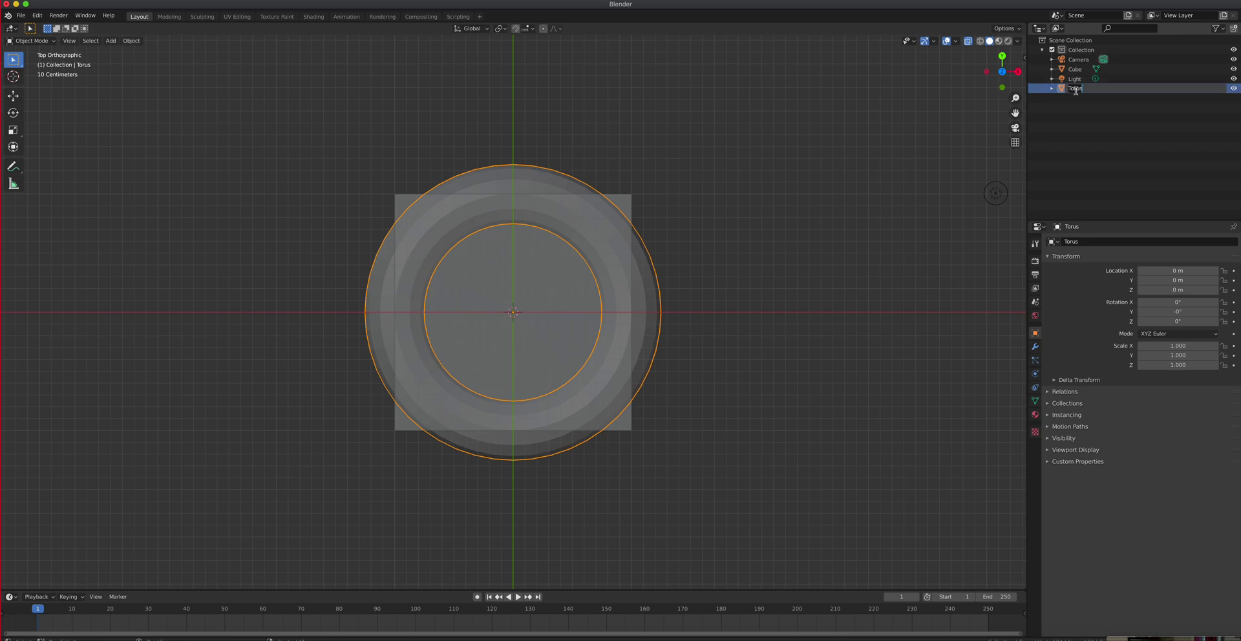
{"action": "type", "text": "Ring 01"}
{"action": "key", "text": "Return"}
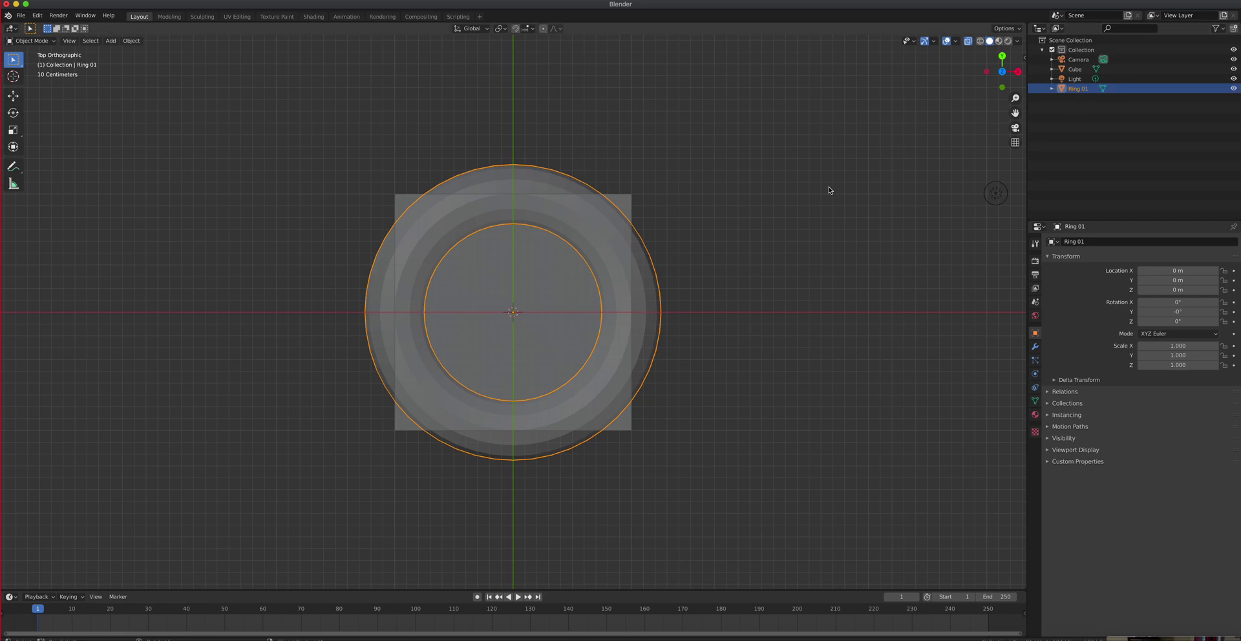
- Rename the cube object as Base
{"action": "left_click", "coordinate": [631, 203]}
{"action": "double_click", "coordinate": [1075, 68]}
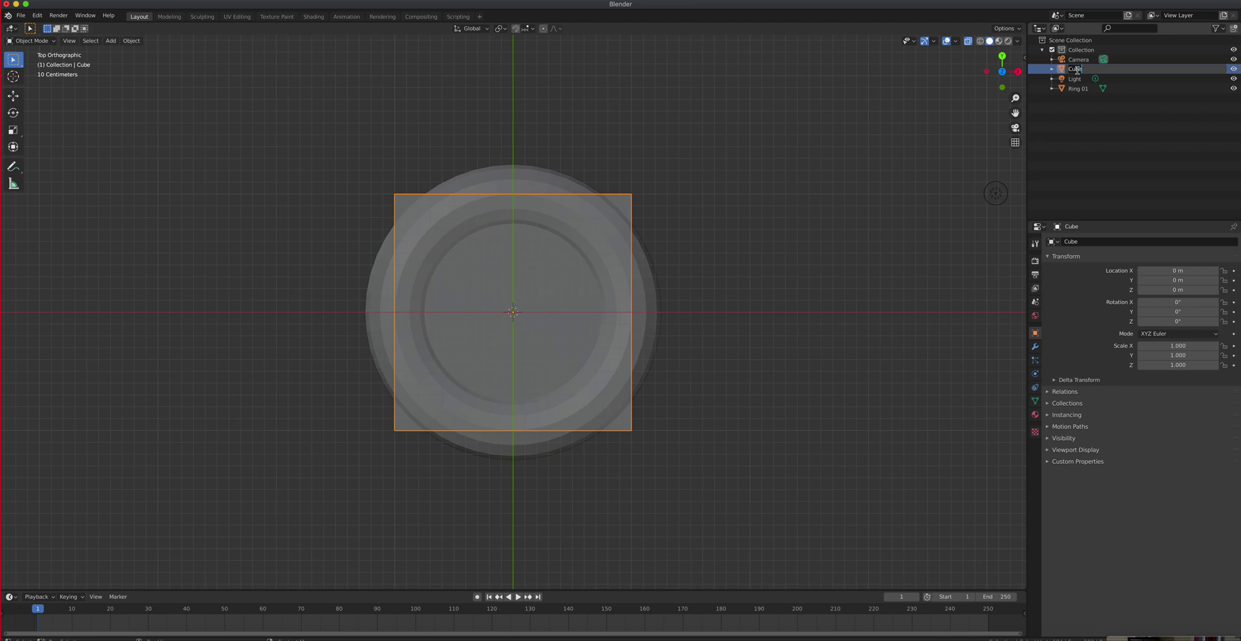
{"action": "type", "text": "Base"}
{"action": "key", "text": "Return"}
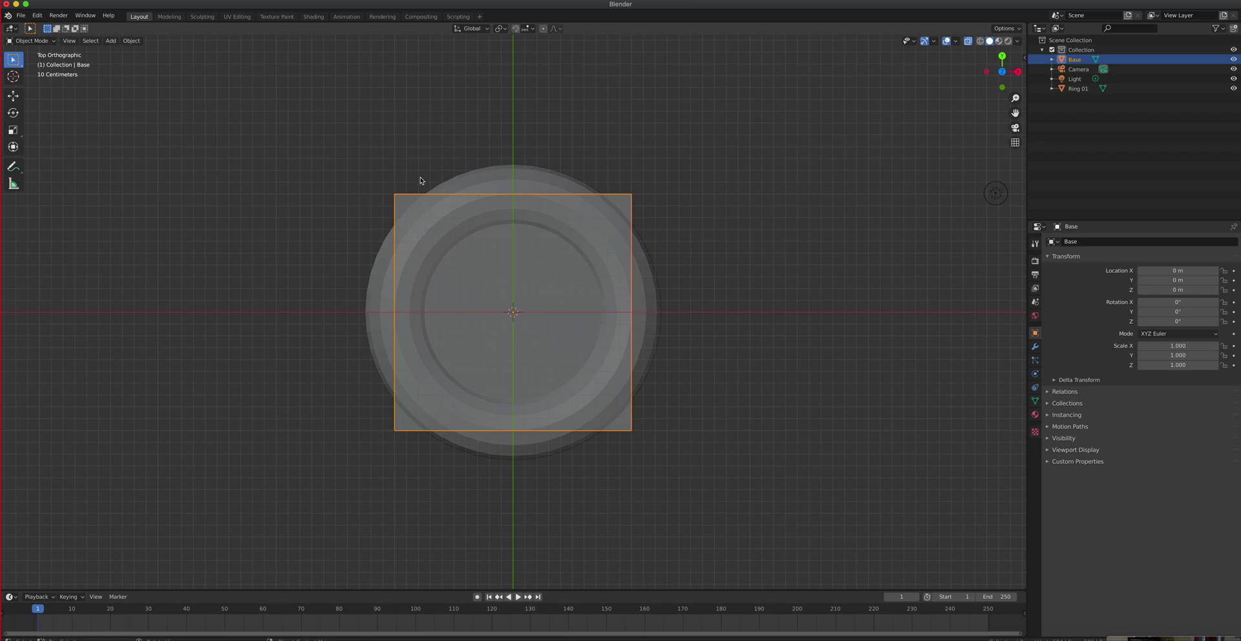
- Scale Base up uniformly to about 1.378 so it extends beyond the ring on all sides
{"action": "left_click", "coordinate": [19, 132]}
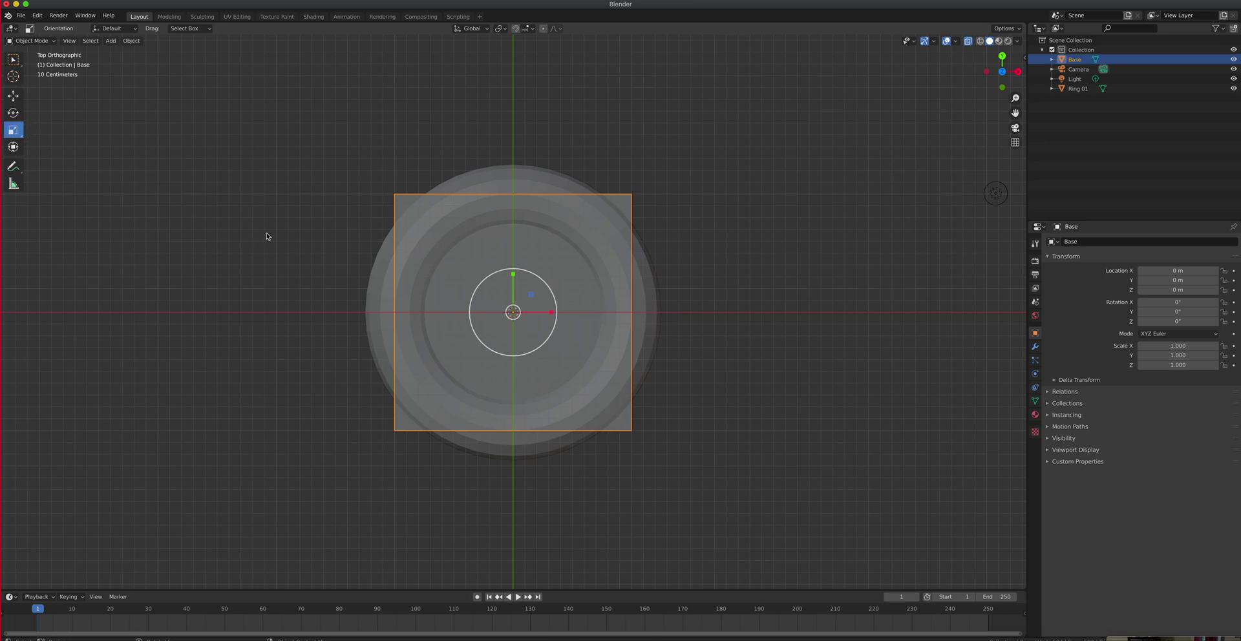
{"action": "key", "text": "n"}
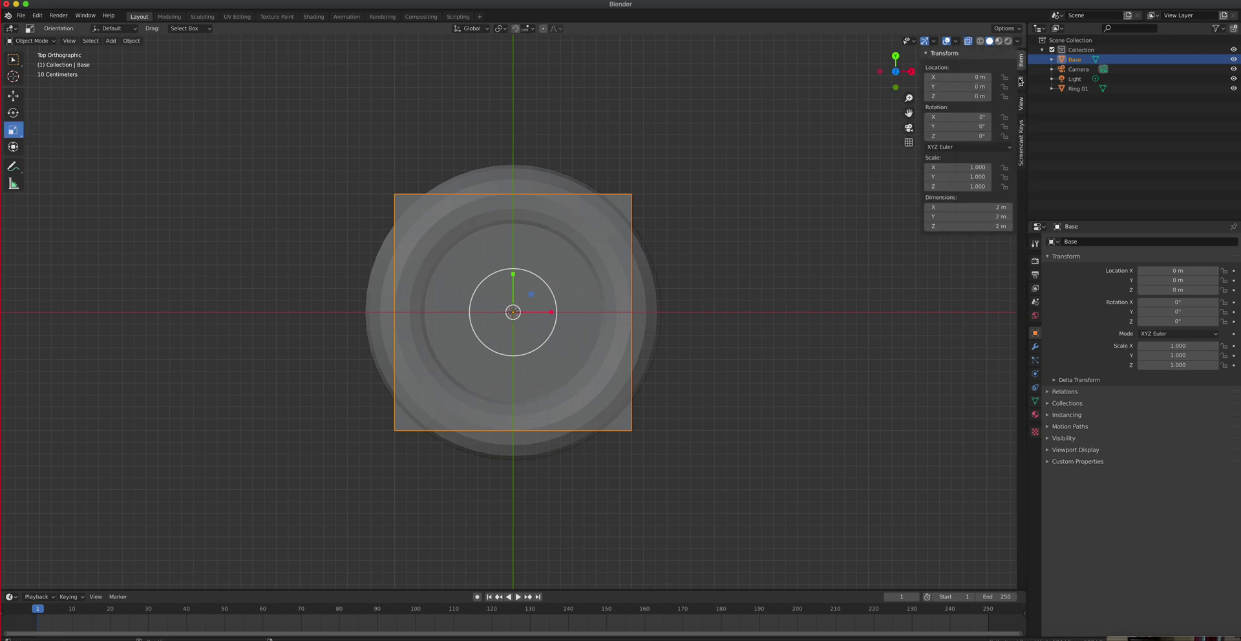
{"action": "left_click", "coordinate": [1021, 143]}
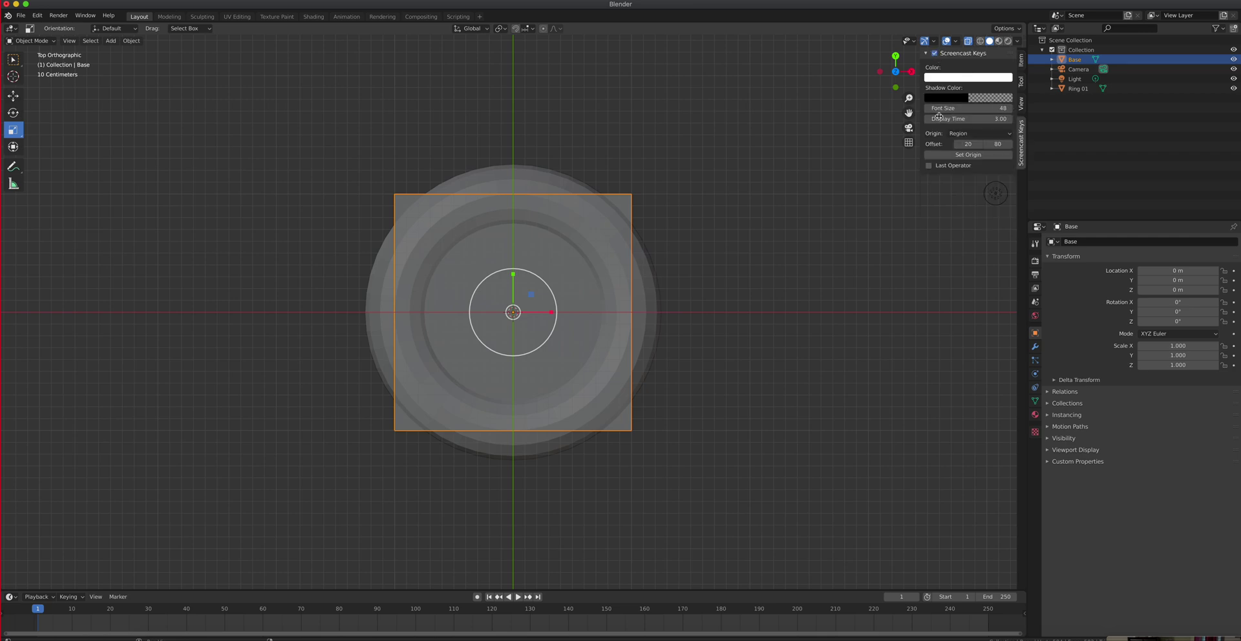
{"action": "key", "text": "n"}
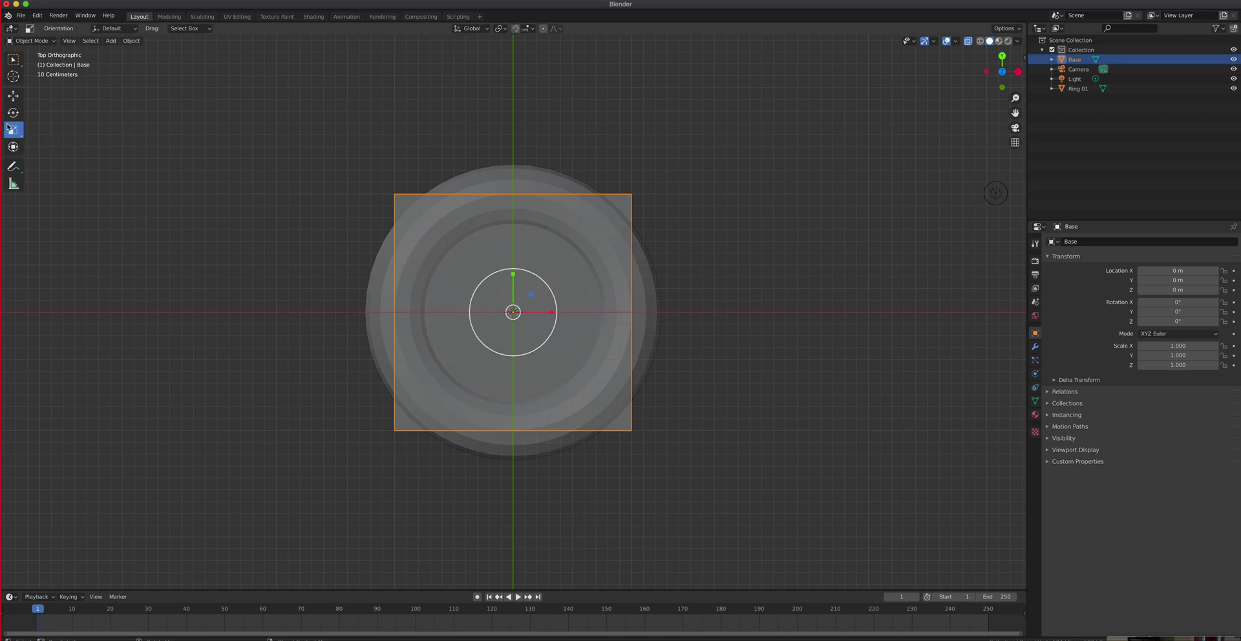
{"action": "left_click_drag", "start_coordinate": [544, 281], "coordinate": [571, 278]}
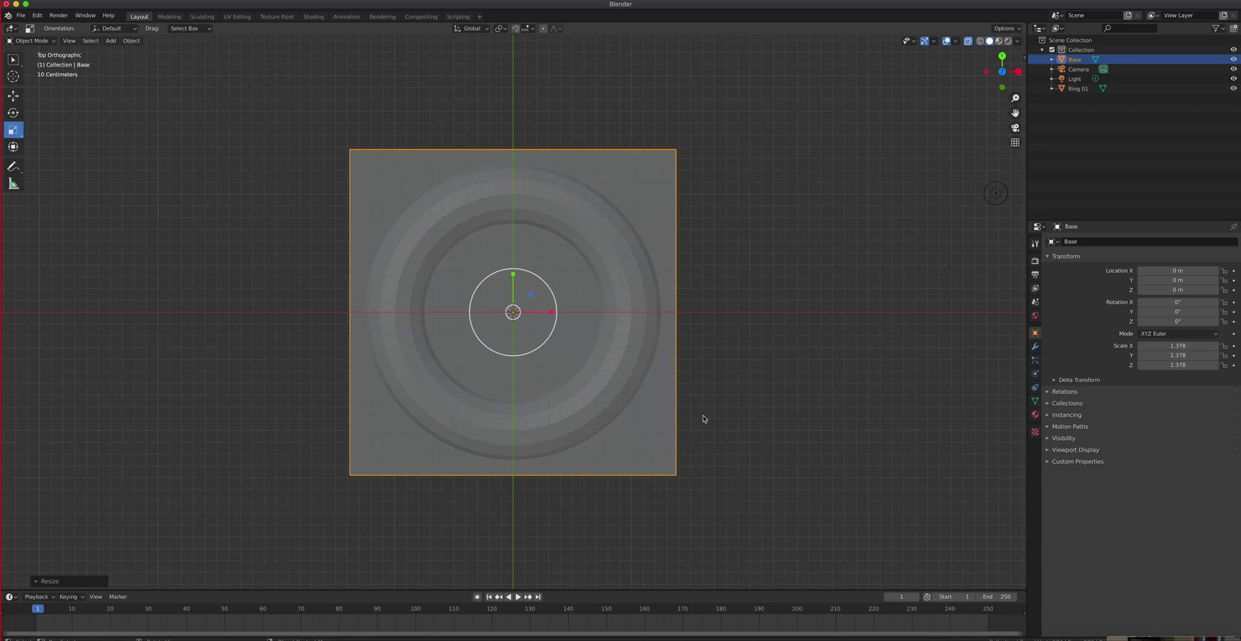
- Flatten Base into a slab by scaling it along Z only to about 0.265, working from the front
{"action": "key", "text": "KP_1"}
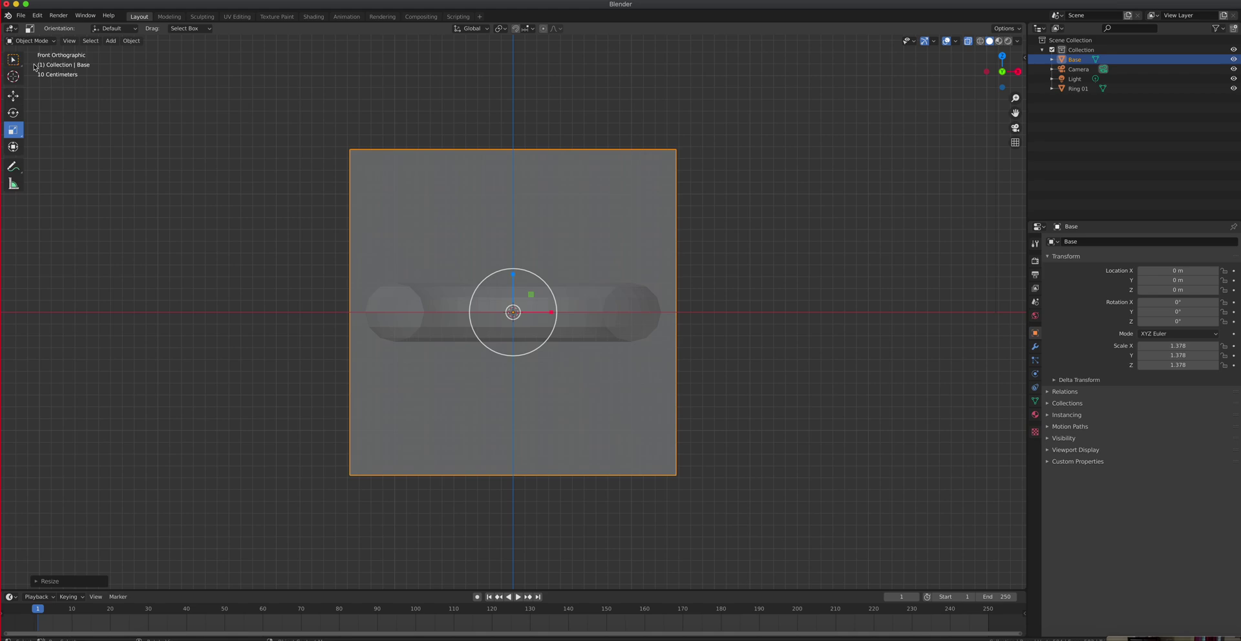
{"action": "left_click", "coordinate": [515, 278]}
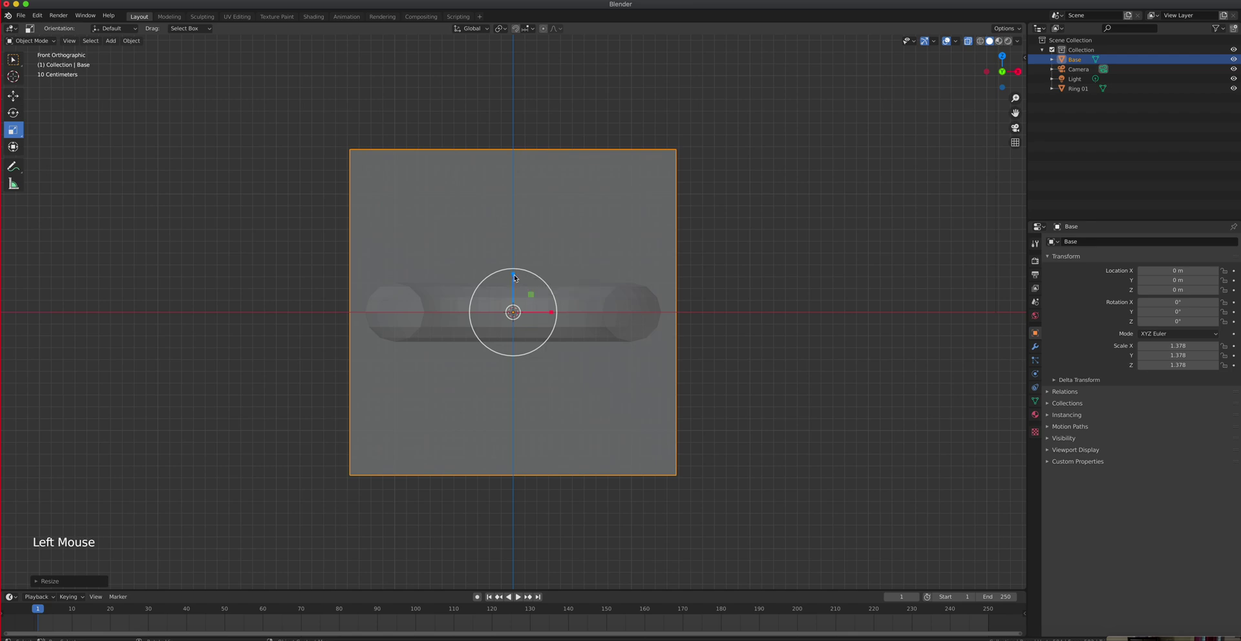
{"action": "left_click_drag", "start_coordinate": [515, 278], "coordinate": [514, 302]}
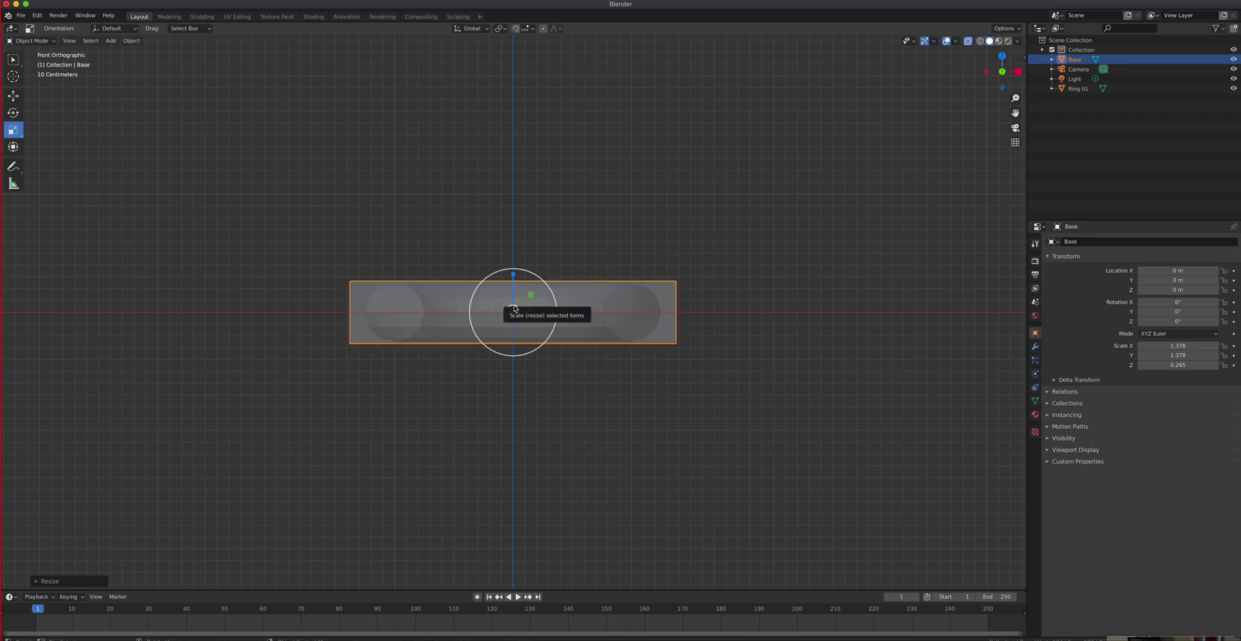
- Move Base straight down to about Z -0.517 m, just beneath the ring, and turn off X-ray display
{"action": "left_click", "coordinate": [12, 95]}
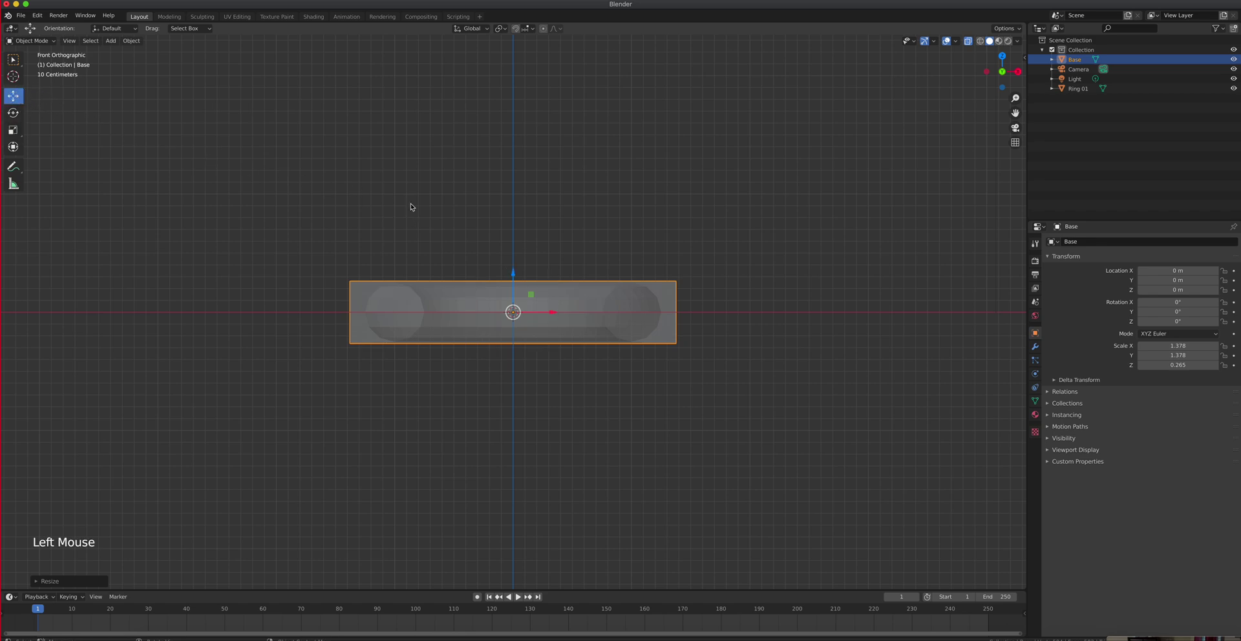
{"action": "left_click_drag", "start_coordinate": [513, 270], "coordinate": [517, 334]}
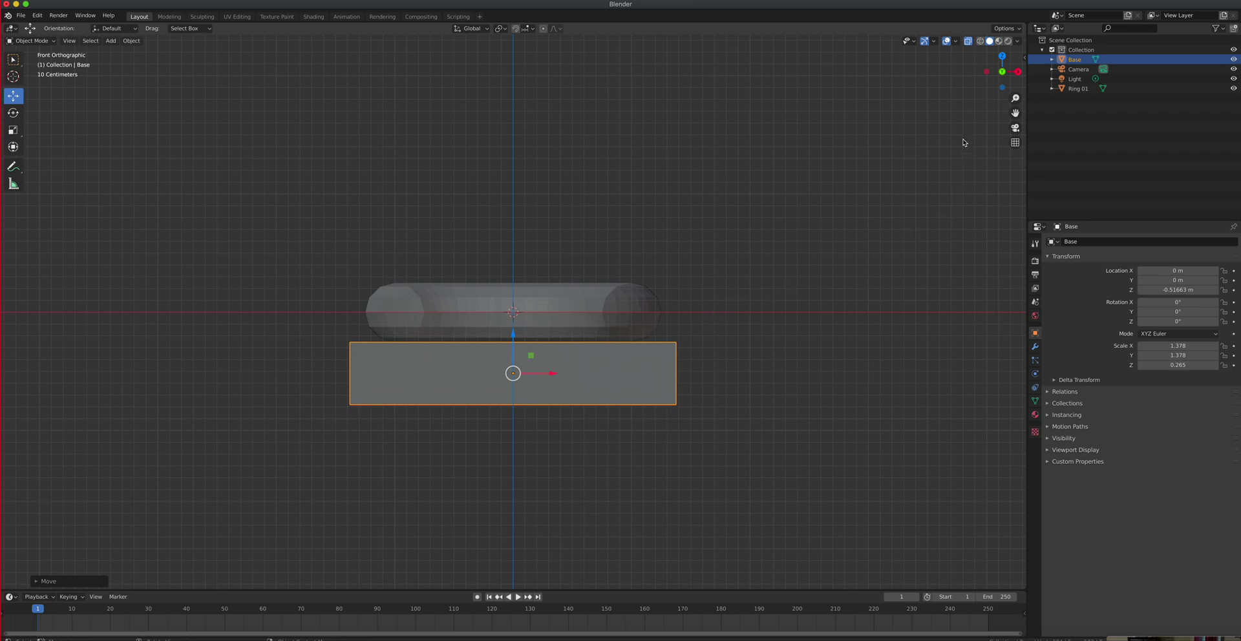
{"action": "left_click", "coordinate": [969, 42]}
{"action": "mouse_move", "coordinate": [845, 205]}
{"action": "middle_mouse_down"}
{"action": "mouse_move", "coordinate": [801, 253]}
{"action": "mouse_move", "coordinate": [797, 214]}
{"action": "mouse_move", "coordinate": [793, 247]}
{"action": "middle_mouse_up"}
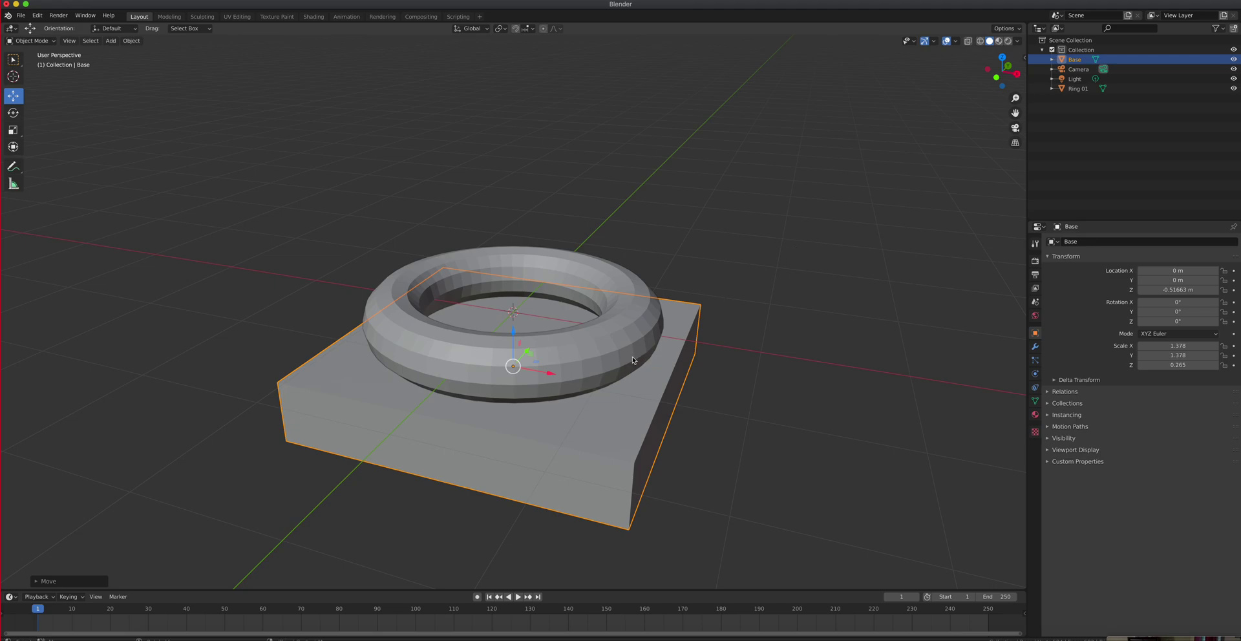
- Apply smooth shading to Ring 01 and inspect its surface up close
{"action": "left_click", "coordinate": [629, 322]}
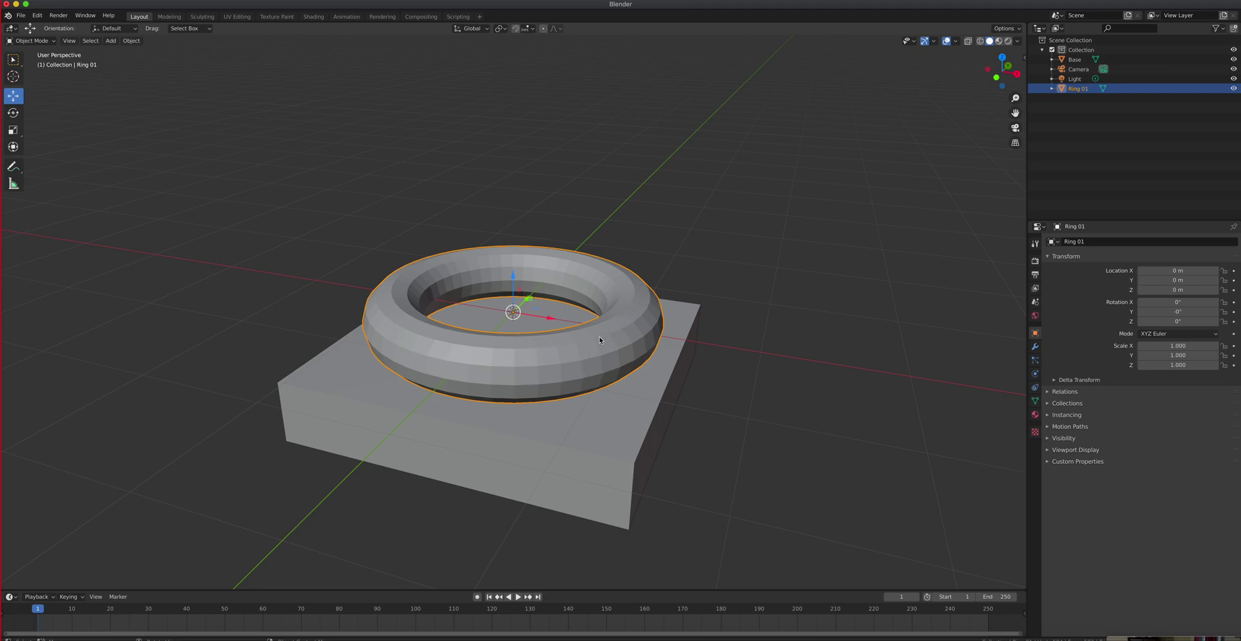
{"action": "right_click", "coordinate": [610, 289]}
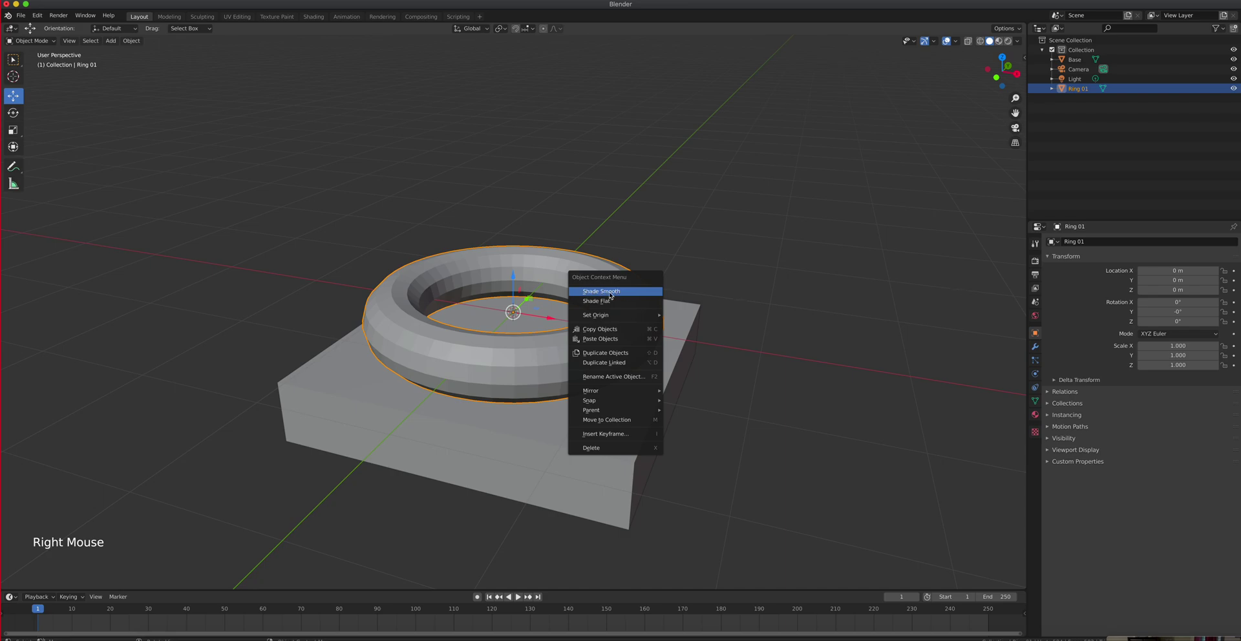
{"action": "left_click", "coordinate": [607, 292]}
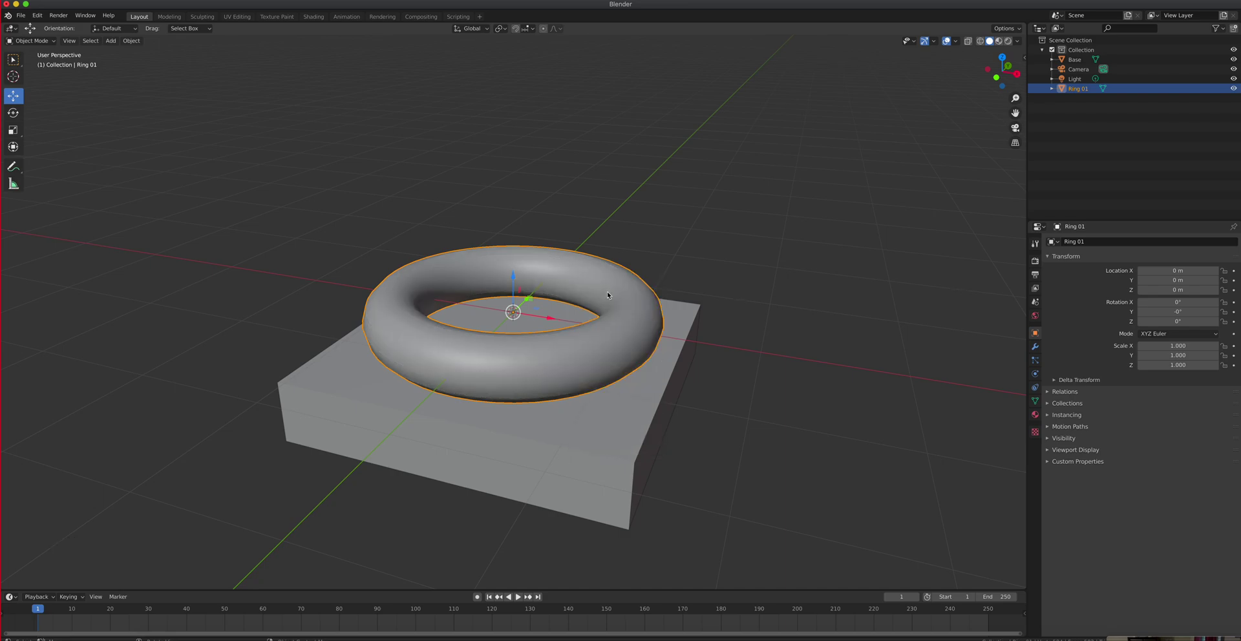
{"action": "mouse_move", "coordinate": [611, 332]}
{"action": "middle_mouse_down"}
{"action": "mouse_move", "coordinate": [616, 371]}
{"action": "mouse_move", "coordinate": [619, 323]}
{"action": "mouse_move", "coordinate": [619, 342]}
{"action": "middle_mouse_up"}
{"action": "scroll", "coordinate": [619, 343], "scroll_direction": "up", "scroll_amount": 4}
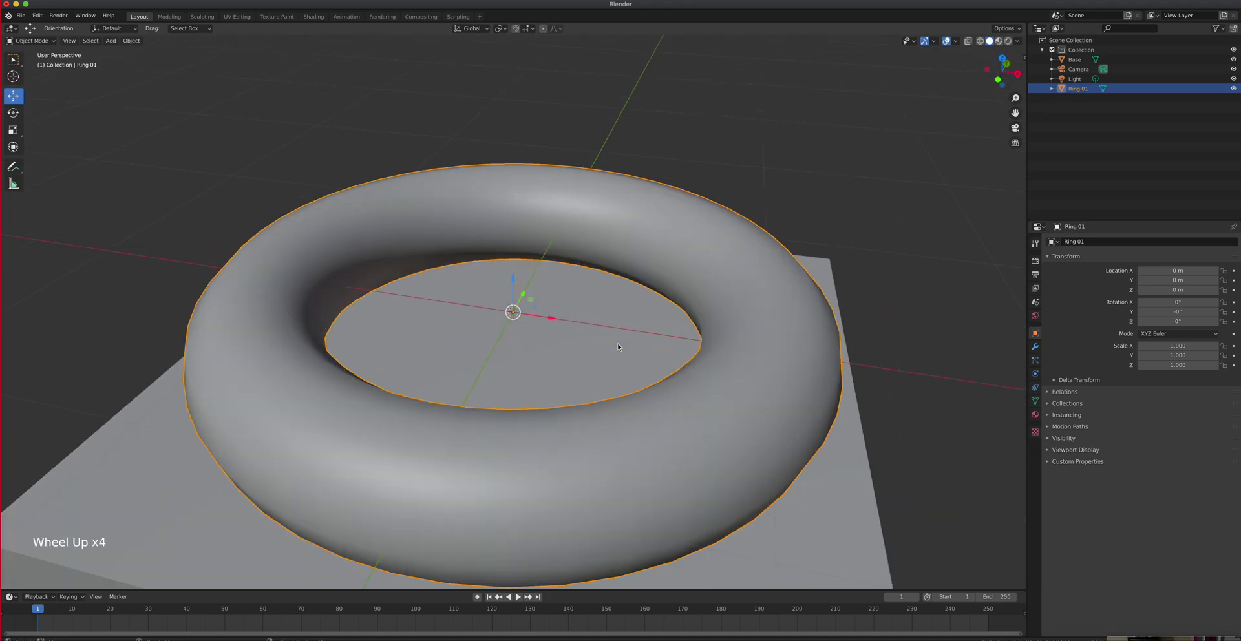
{"action": "scroll", "coordinate": [717, 370], "scroll_direction": "down", "scroll_amount": 3}
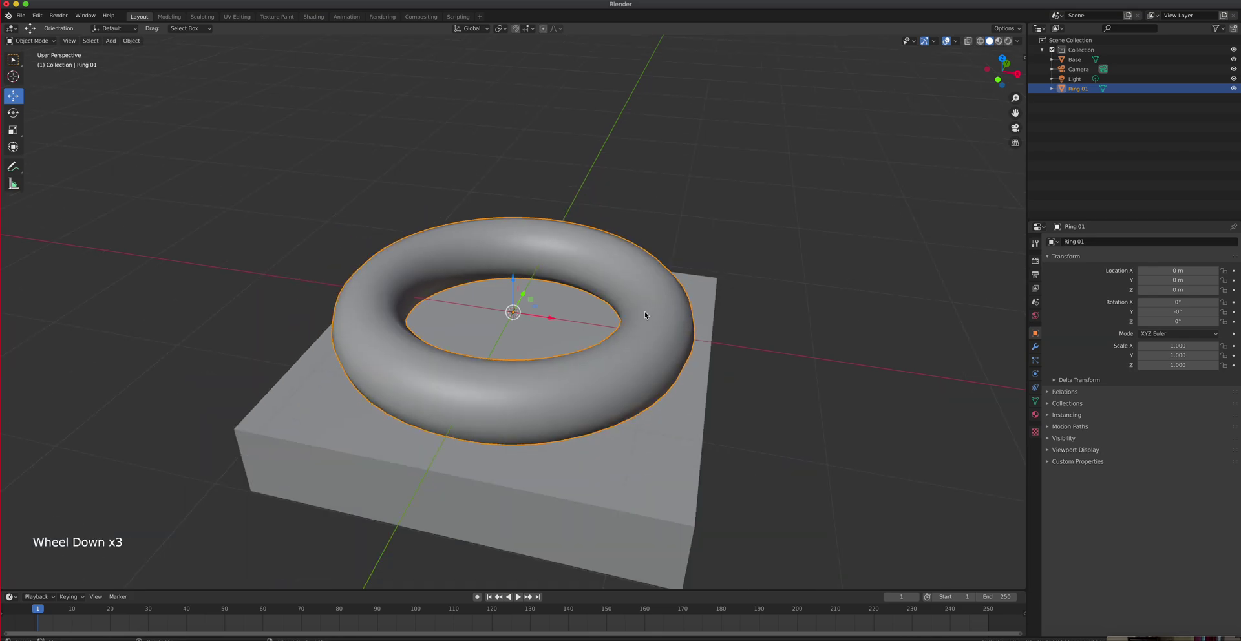
- Switch Ring 01 to flat shading for comparison and restore smooth shading
{"action": "right_click", "coordinate": [645, 311]}
{"action": "left_click", "coordinate": [636, 314]}
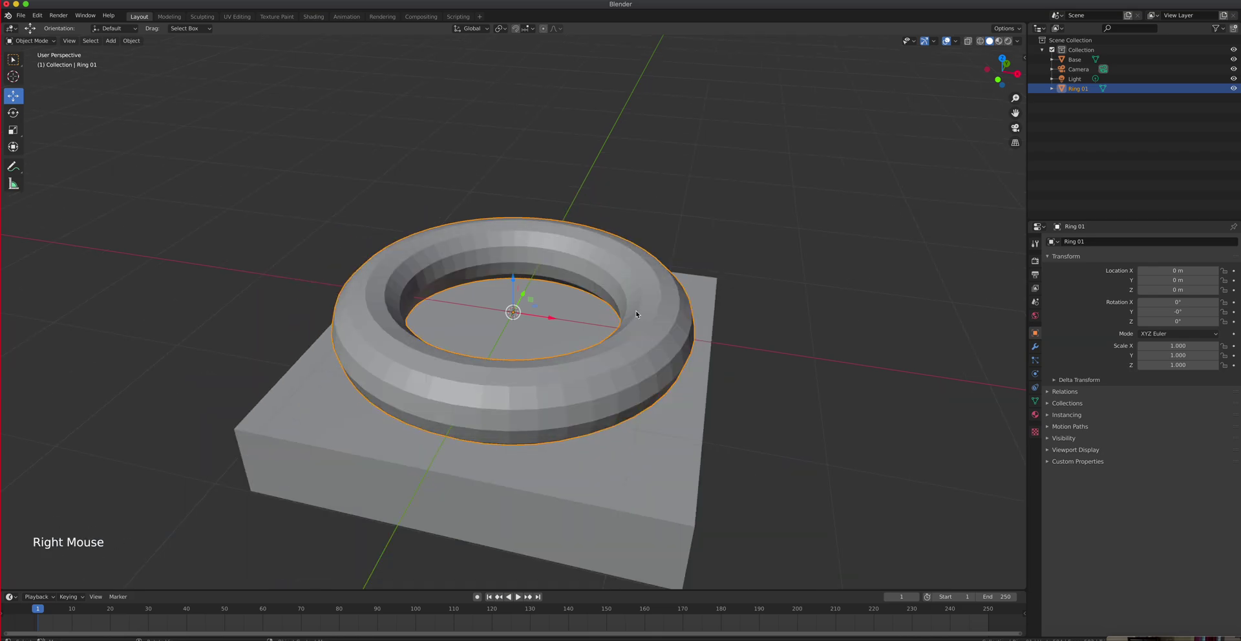
{"action": "right_click", "coordinate": [637, 314]}
{"action": "left_click", "coordinate": [640, 292]}
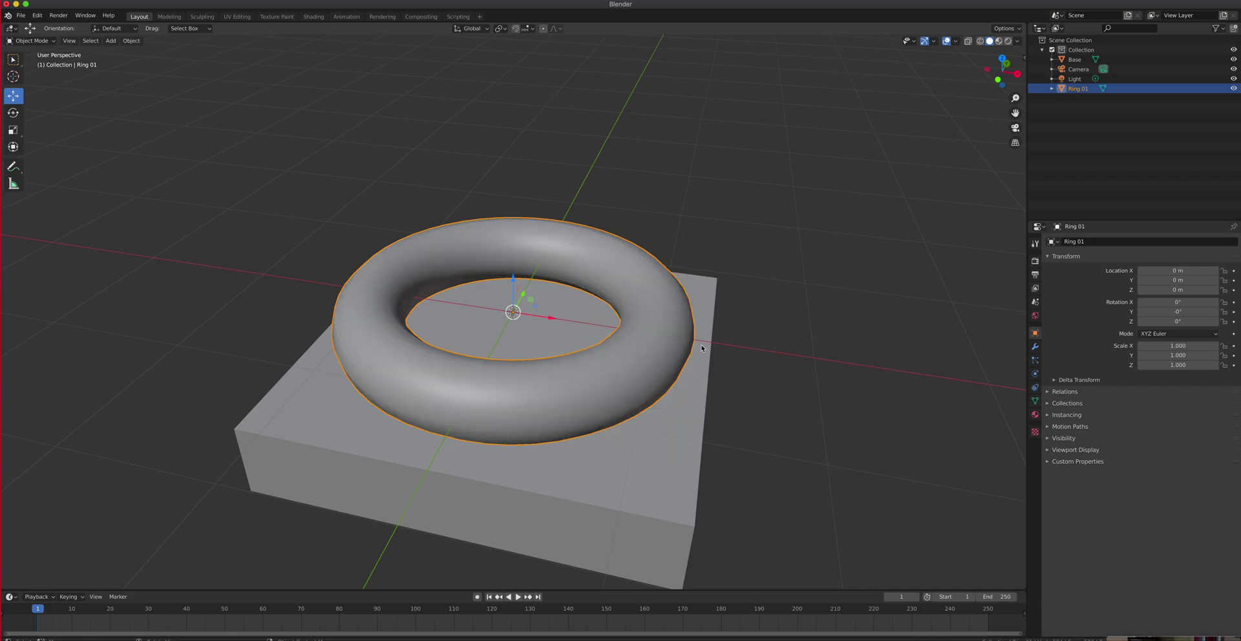
- Duplicate Ring 01 in the front orthographic view, leaving the copy at the original's location
{"action": "left_click", "coordinate": [1017, 73]}
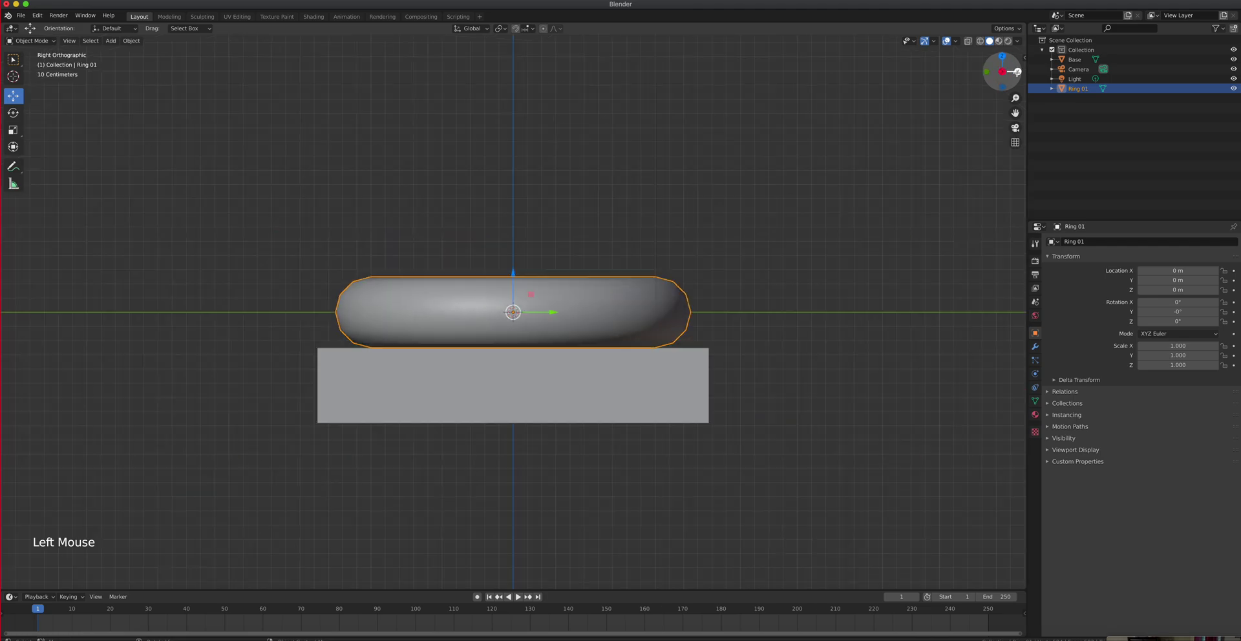
{"action": "left_click", "coordinate": [1001, 71]}
{"action": "left_click", "coordinate": [986, 72]}
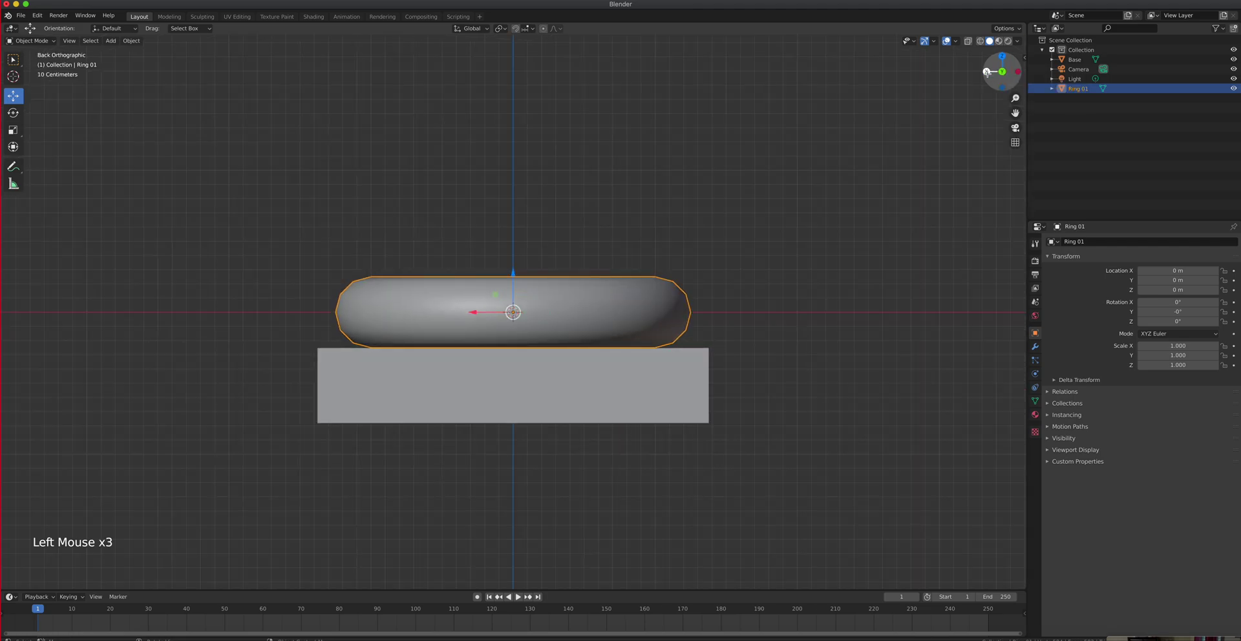
{"action": "left_click", "coordinate": [1002, 72]}
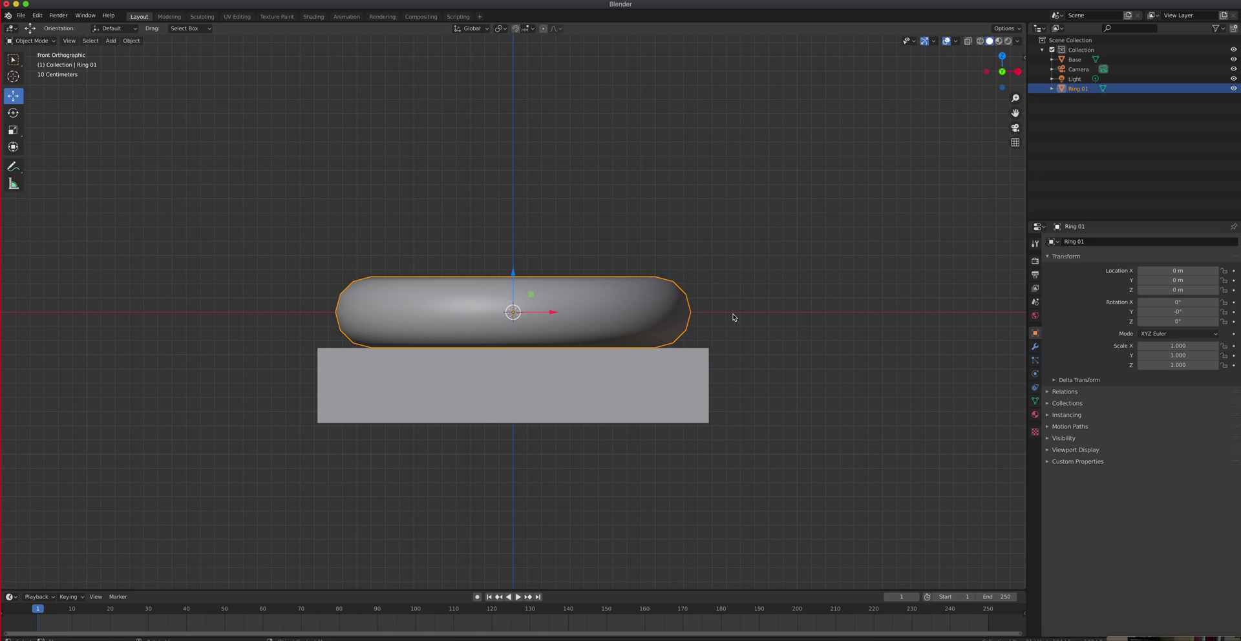
{"action": "key", "text": "KP_1"}
{"action": "left_click", "coordinate": [132, 41]}
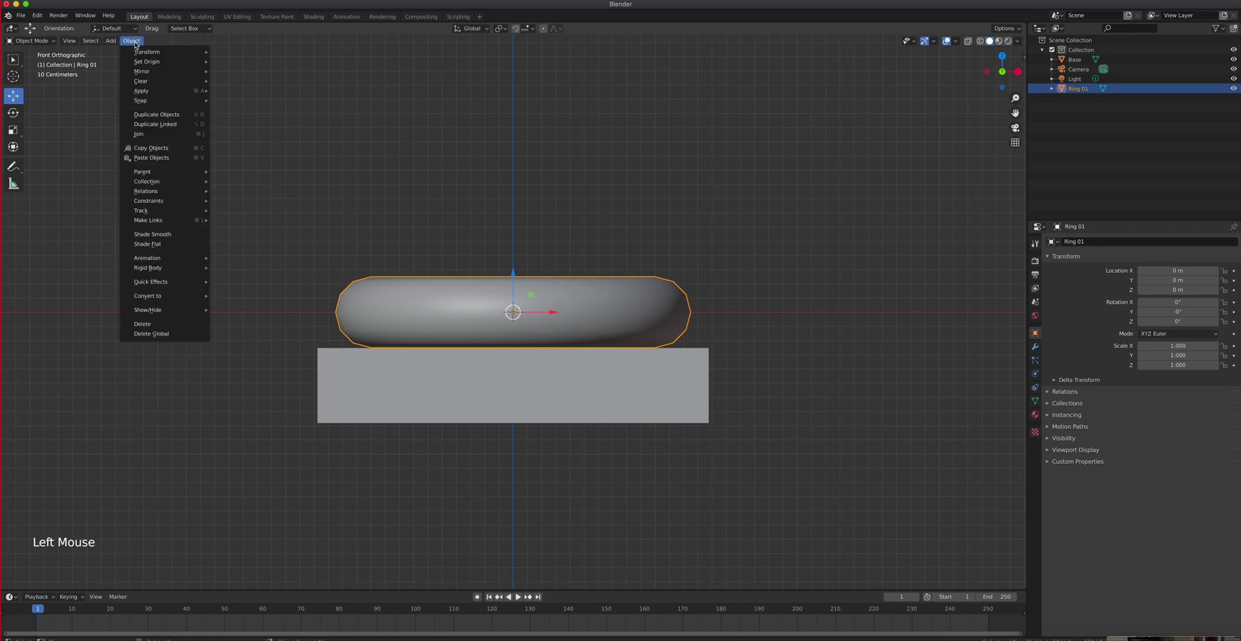
{"action": "left_click", "coordinate": [175, 117]}
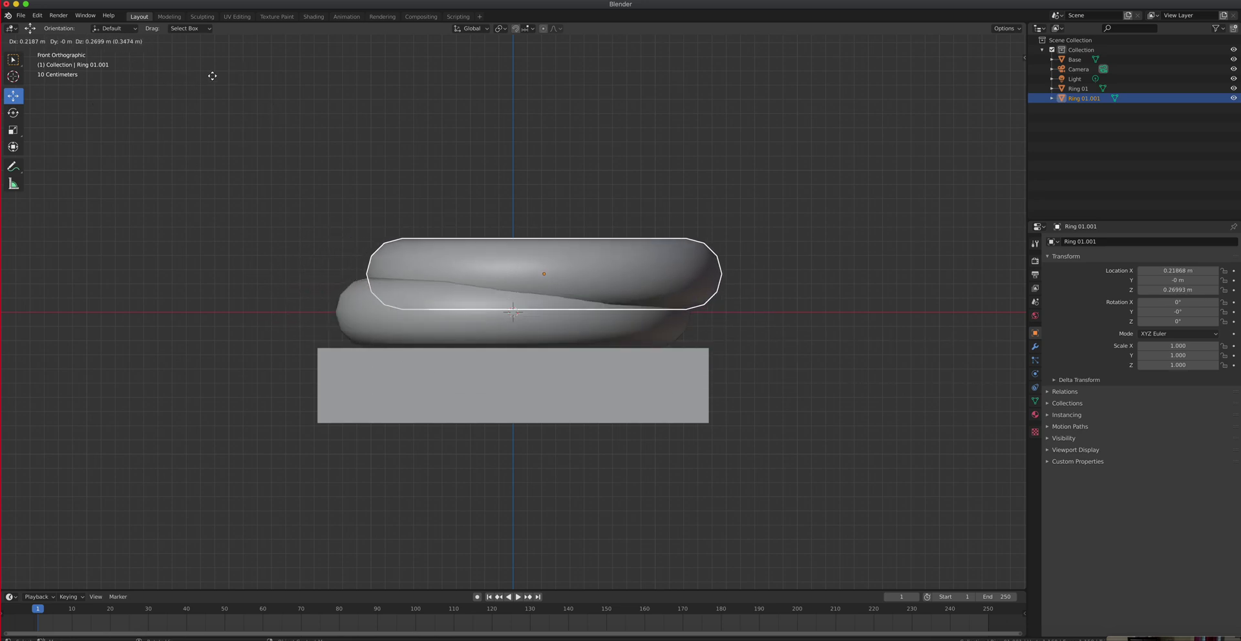
{"action": "key", "text": "Escape"}
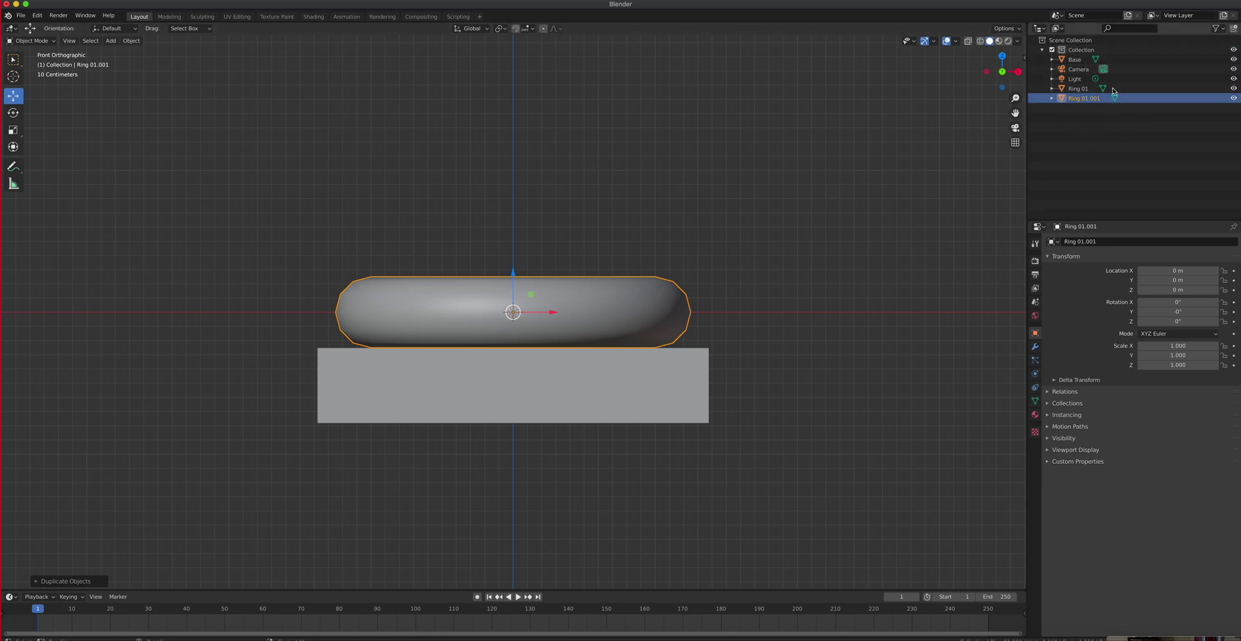
{"action": "left_click", "coordinate": [1080, 90]}
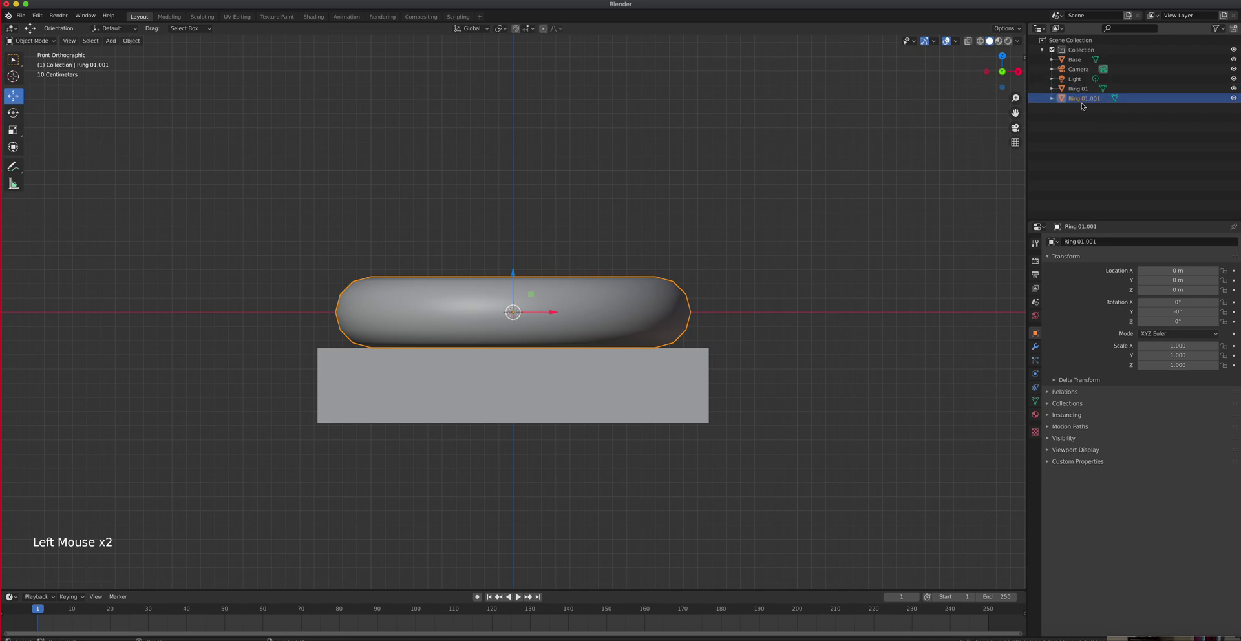
- Rename the duplicated ring in the outliner as Ring 02
{"action": "left_click", "coordinate": [1092, 100]}
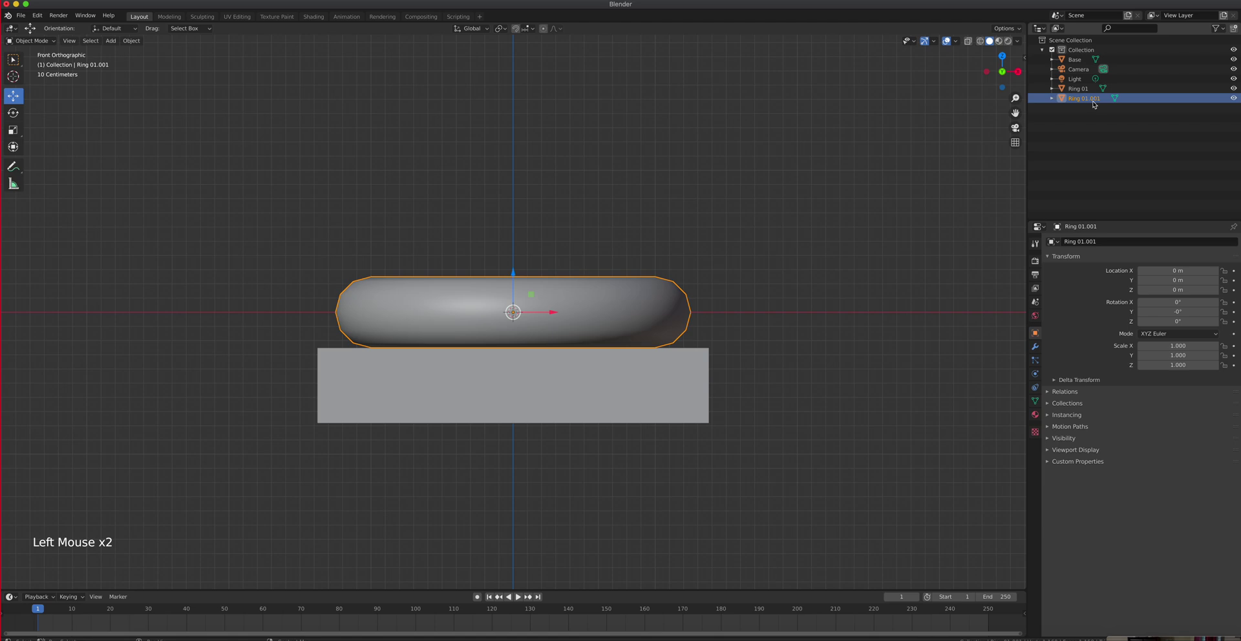
{"action": "double_click", "coordinate": [1093, 100]}
{"action": "left_click", "coordinate": [1097, 98]}
{"action": "left_click", "coordinate": [1098, 99]}
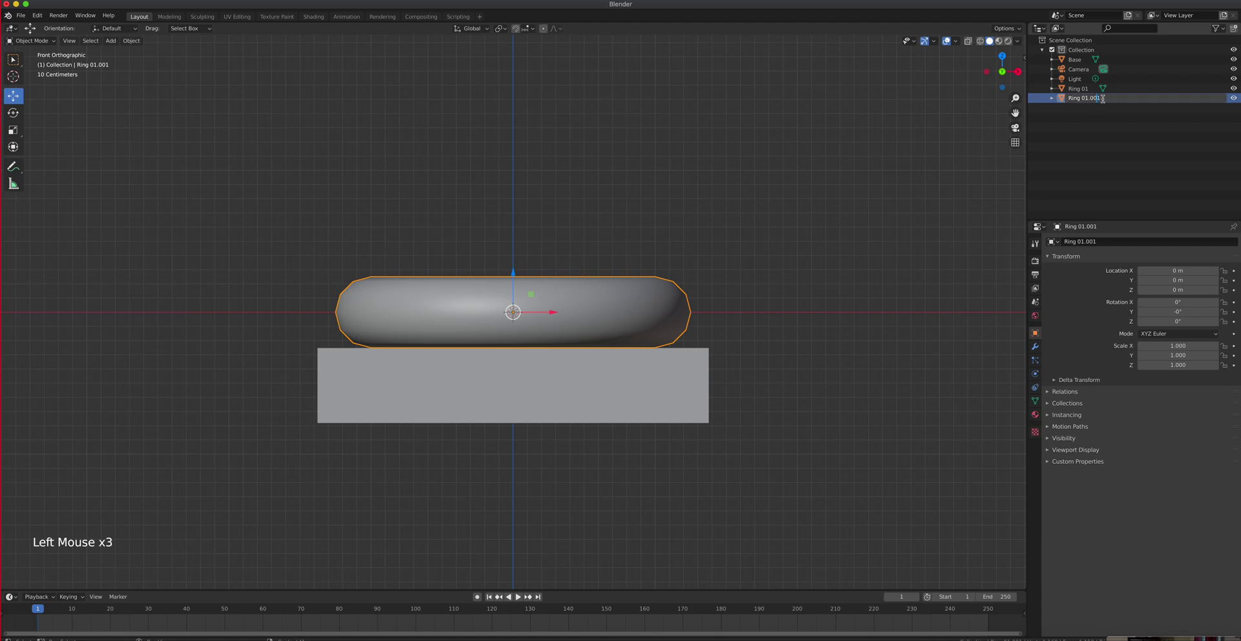
{"action": "key", "text": "BackSpace"}
{"action": "key", "text": "BackSpace"}
{"action": "key", "text": "BackSpace"}
{"action": "key", "text": "BackSpace"}
{"action": "key", "text": "BackSpace"}
{"action": "key", "text": "BackSpace"}
{"action": "key", "text": "BackSpace"}
{"action": "type", "text": "02"}
{"action": "key", "text": "Return"}
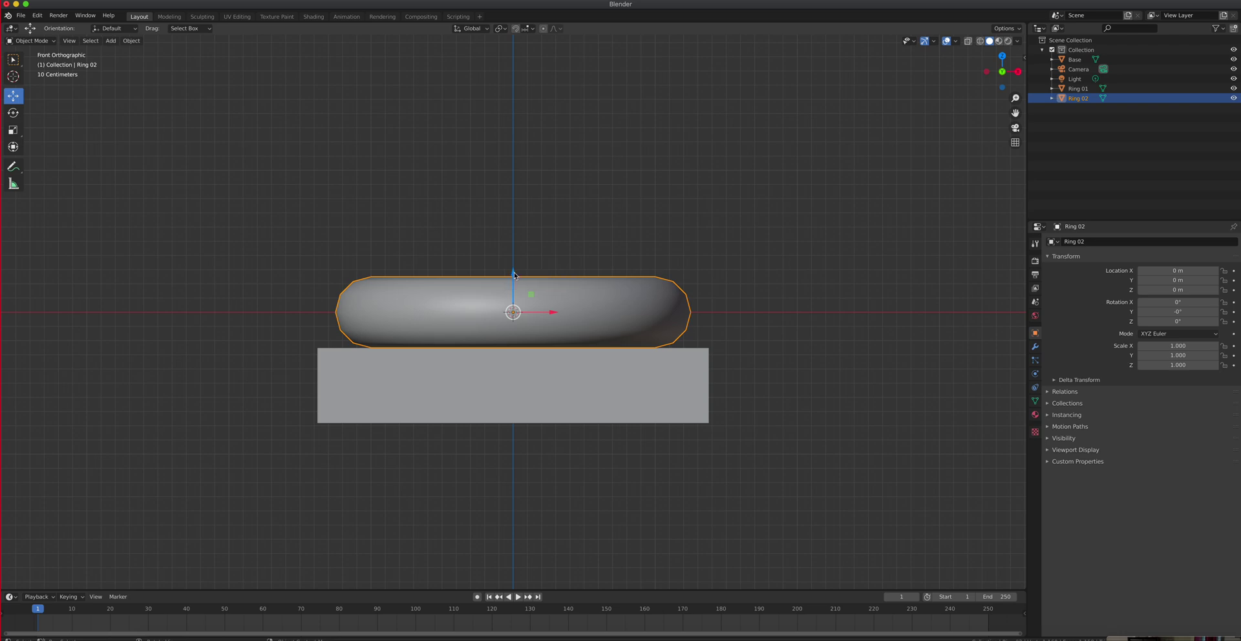
- Raise Ring 02 straight up onto Ring 01 at about Z 0.444 m and display its transform properties beside the viewport
{"action": "left_click_drag", "start_coordinate": [513, 273], "coordinate": [511, 204]}
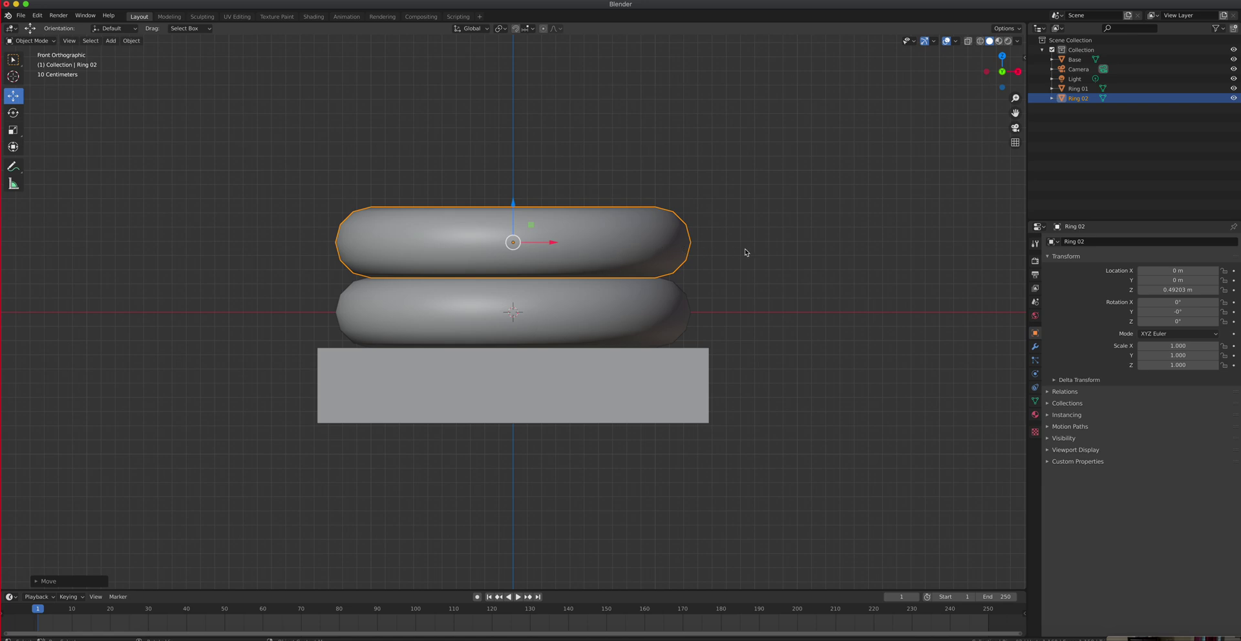
{"action": "key", "text": "n"}
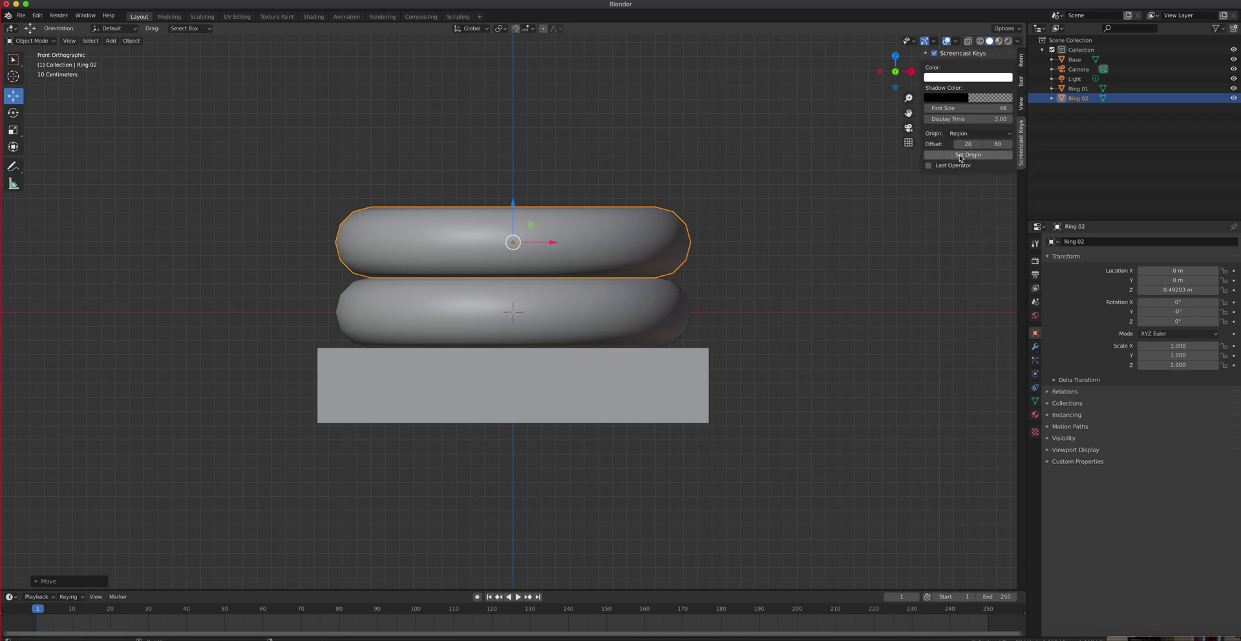
{"action": "key", "text": "n"}
{"action": "key", "text": "n"}
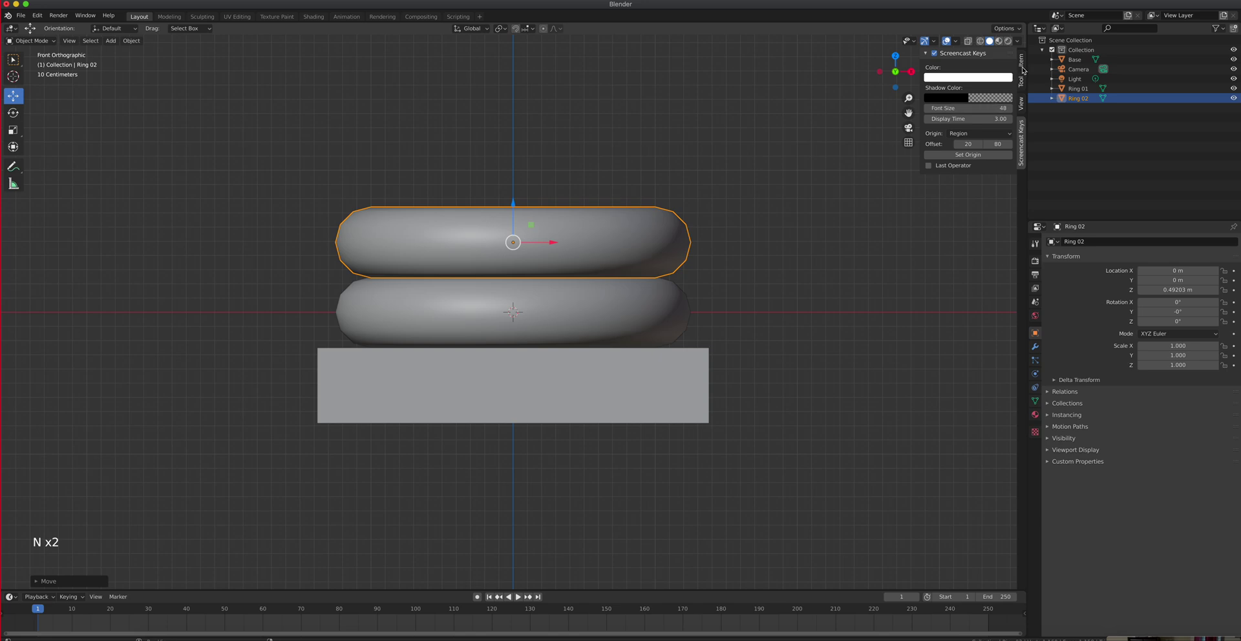
{"action": "left_click", "coordinate": [1022, 67]}
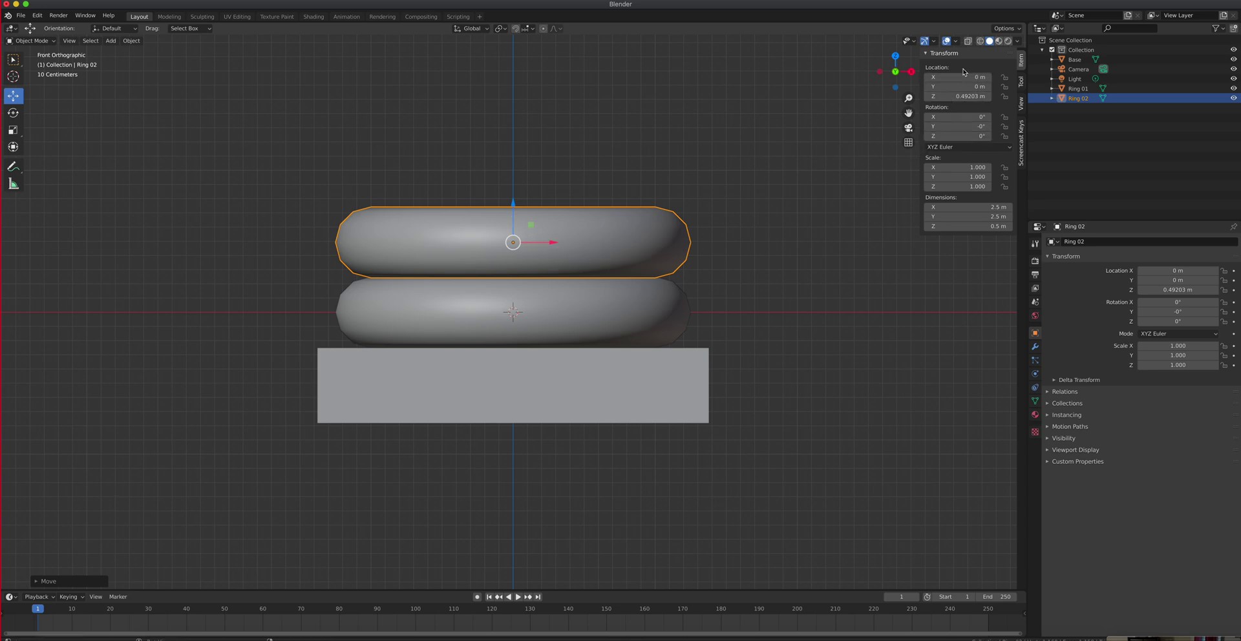
{"action": "left_click_drag", "start_coordinate": [508, 204], "coordinate": [568, 144]}
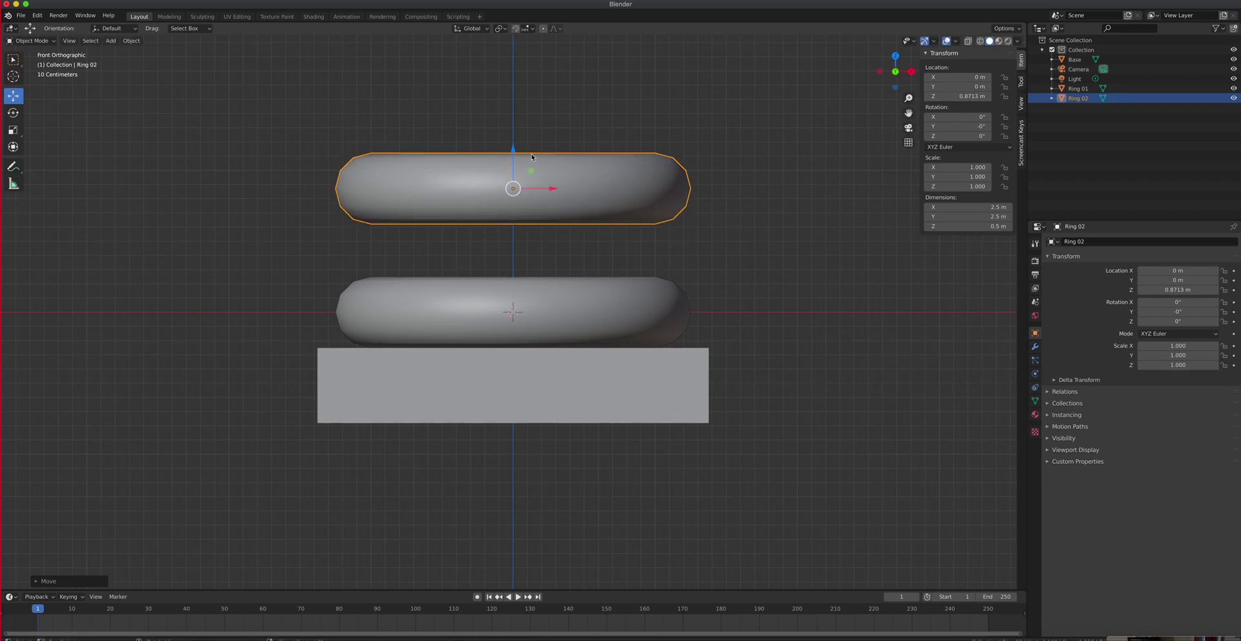
{"action": "left_click_drag", "start_coordinate": [513, 149], "coordinate": [502, 205]}
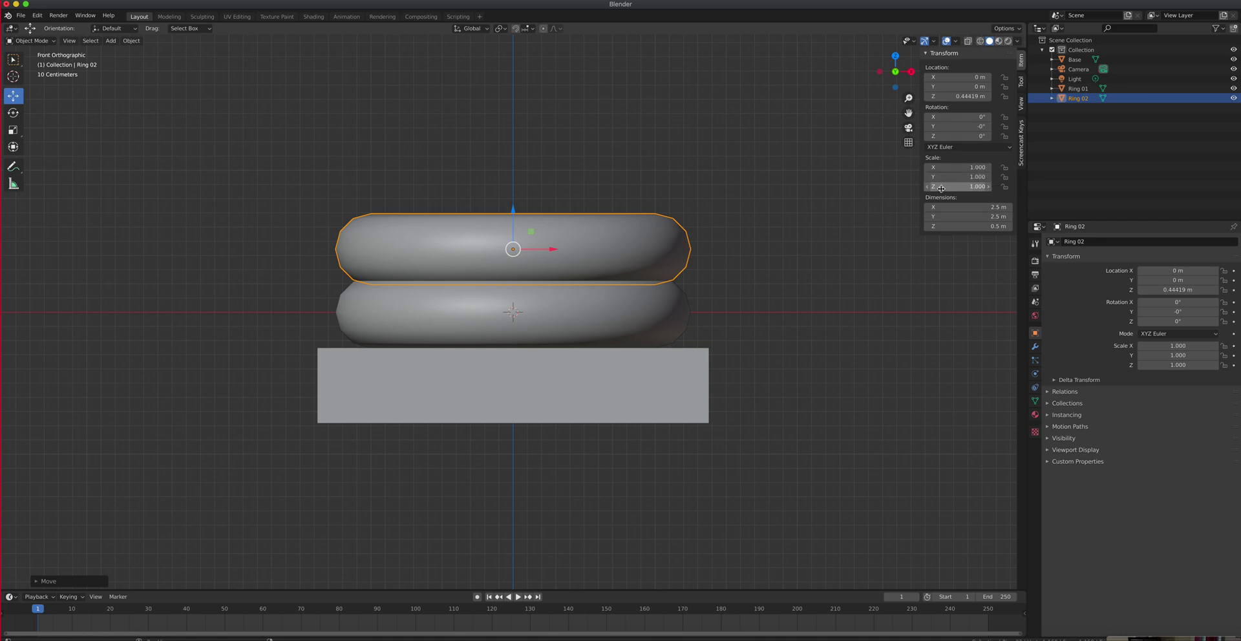
- Scale Ring 02 to 0.9 on all three axes and check the fit, ending in the front orthographic view
{"action": "left_click_drag", "start_coordinate": [954, 166], "coordinate": [953, 186]}
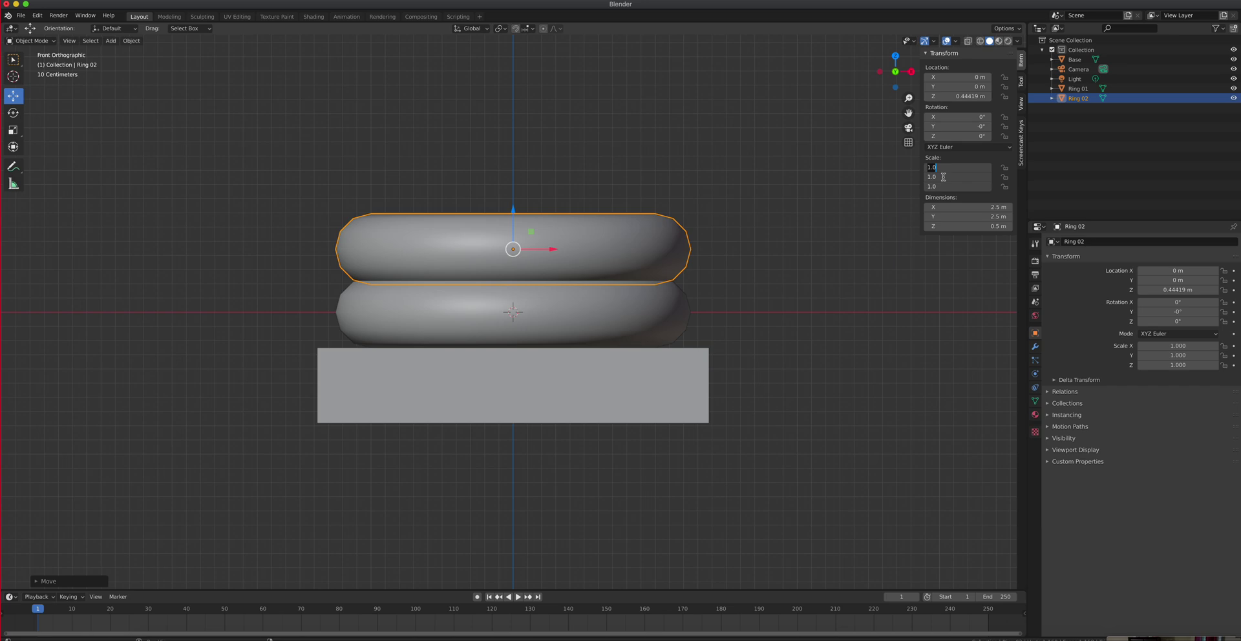
{"action": "key", "text": "BackSpace"}
{"action": "key", "text": "Return"}
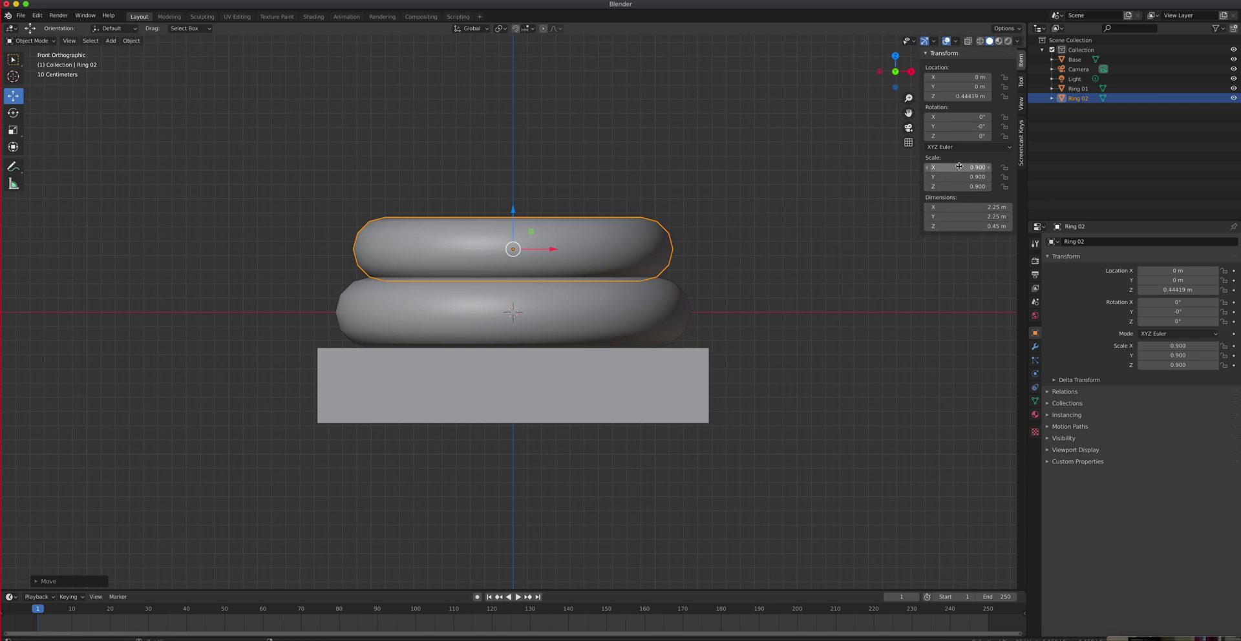
{"action": "left_click_drag", "start_coordinate": [951, 167], "coordinate": [951, 187]}
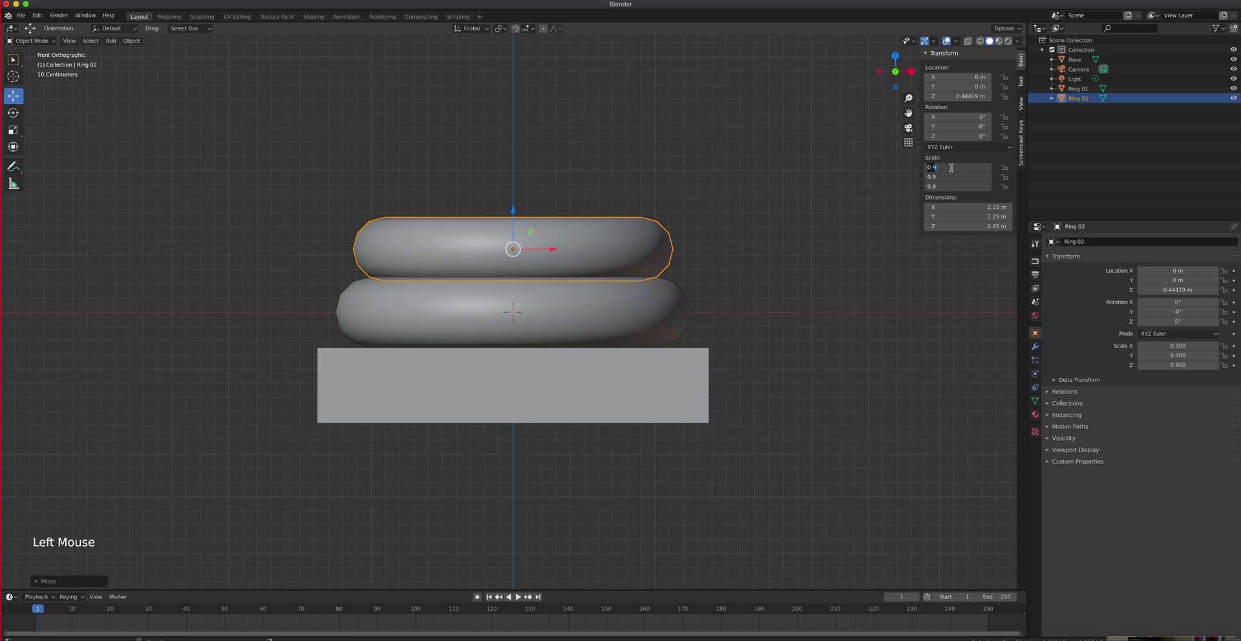
{"action": "left_click", "coordinate": [877, 180]}
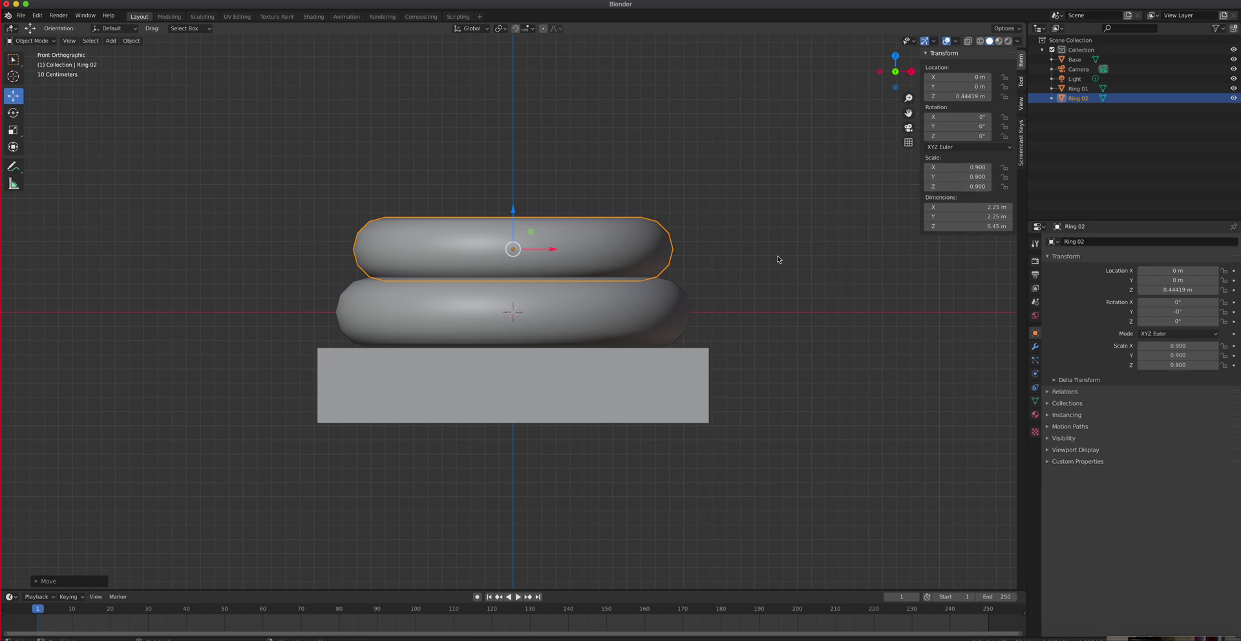
{"action": "mouse_move", "coordinate": [785, 312]}
{"action": "middle_mouse_down"}
{"action": "mouse_move", "coordinate": [751, 361]}
{"action": "mouse_move", "coordinate": [754, 313]}
{"action": "mouse_move", "coordinate": [801, 315]}
{"action": "mouse_move", "coordinate": [786, 315]}
{"action": "middle_mouse_up"}
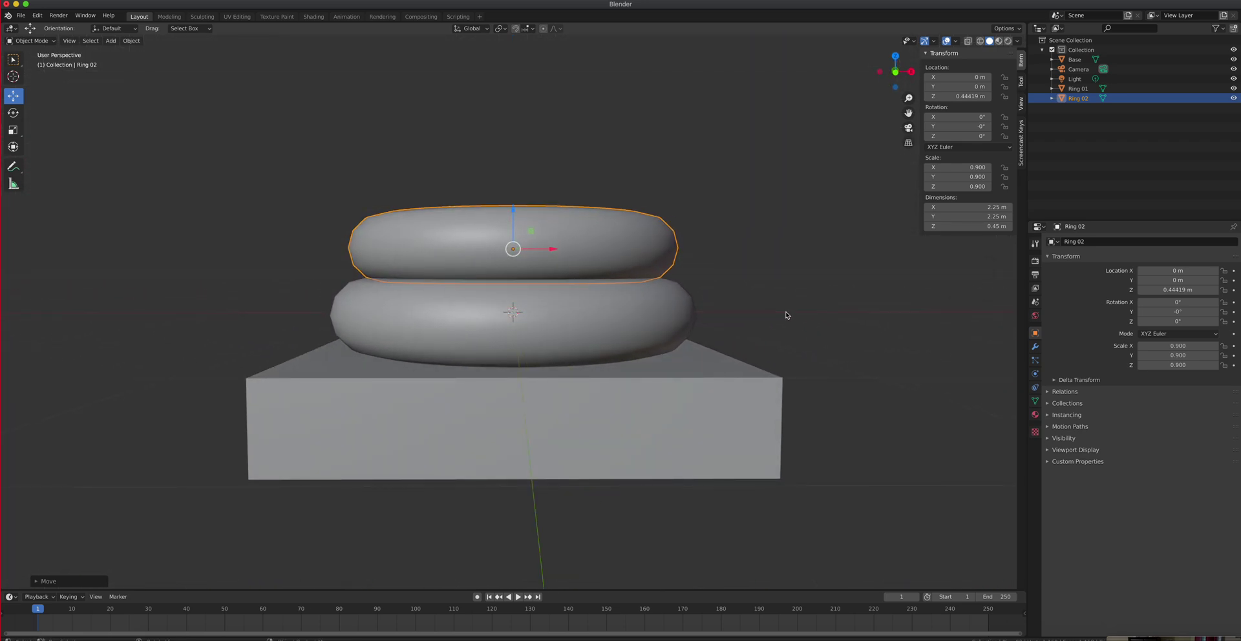
{"action": "key", "text": "KP_1"}
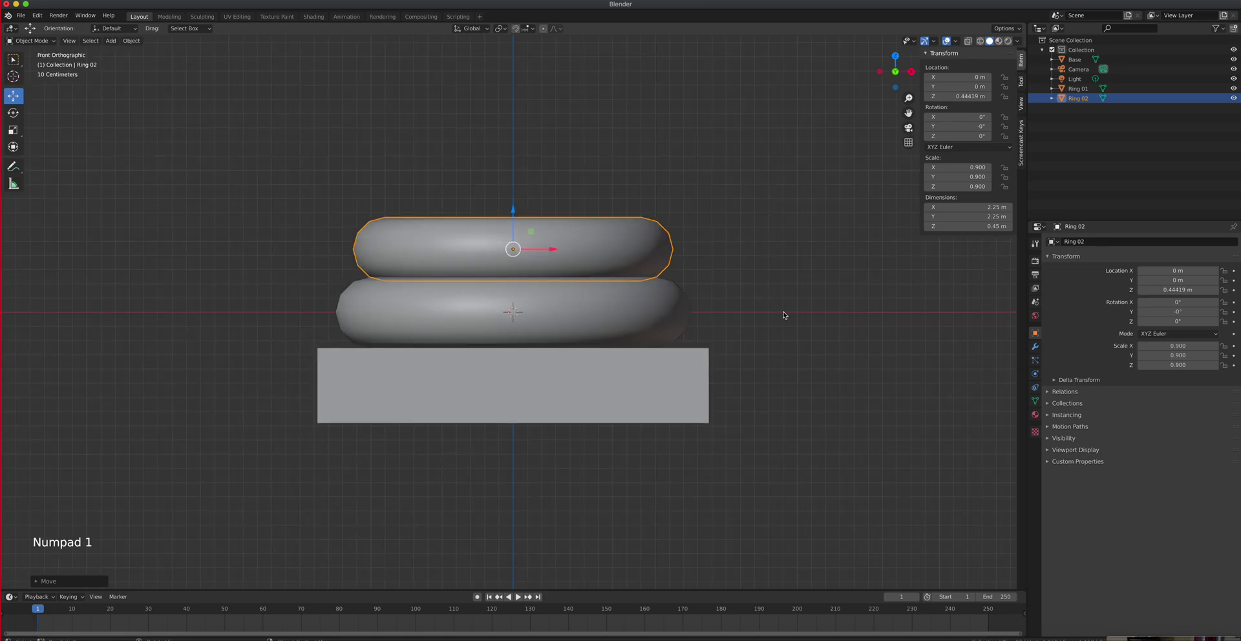
- Duplicate Ring 02 in place and raise the copy straight up to about Z 0.789 m
{"action": "left_click", "coordinate": [111, 42]}
{"action": "mouse_move", "coordinate": [131, 42]}
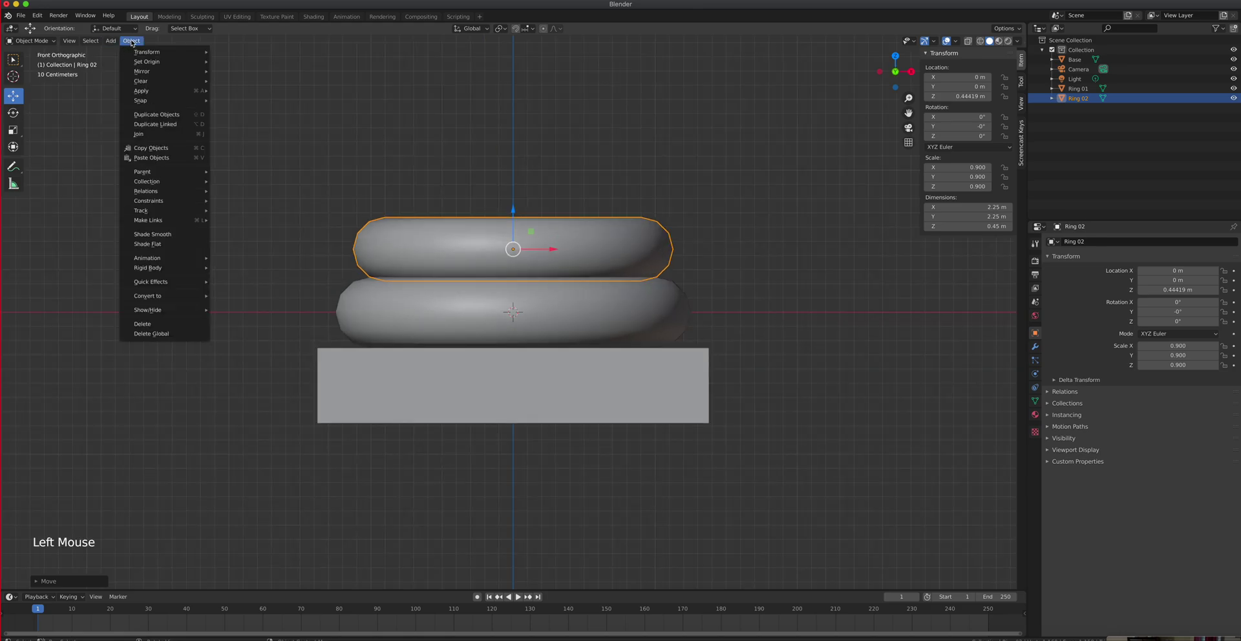
{"action": "left_click", "coordinate": [166, 114]}
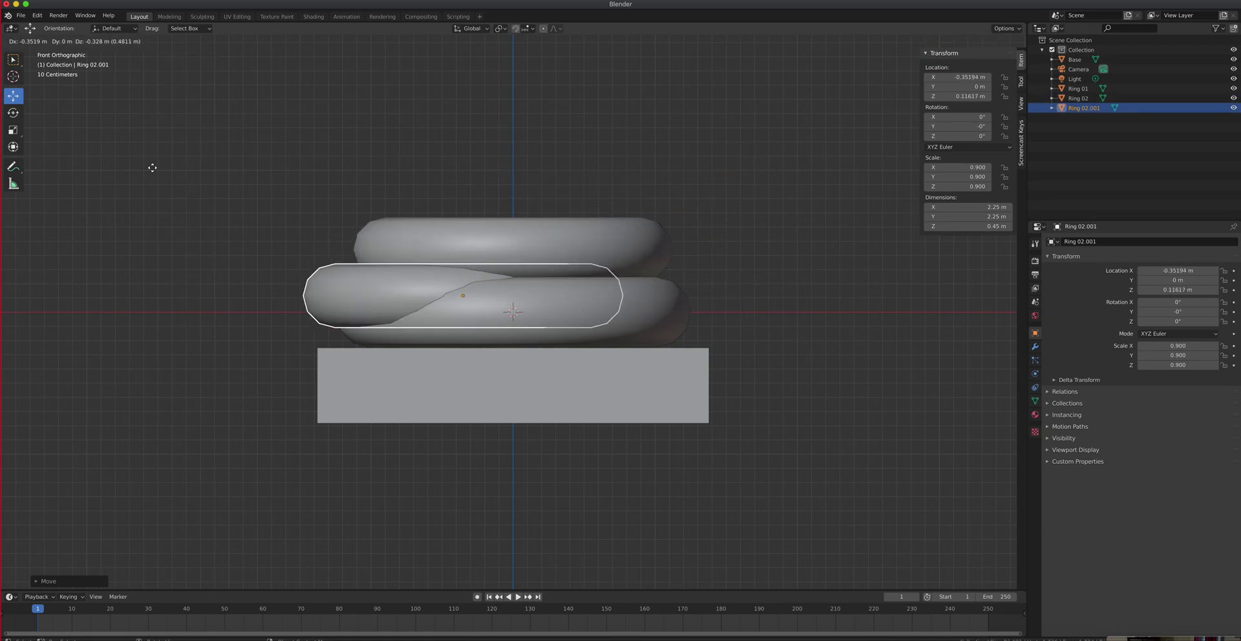
{"action": "right_click", "coordinate": [147, 578]}
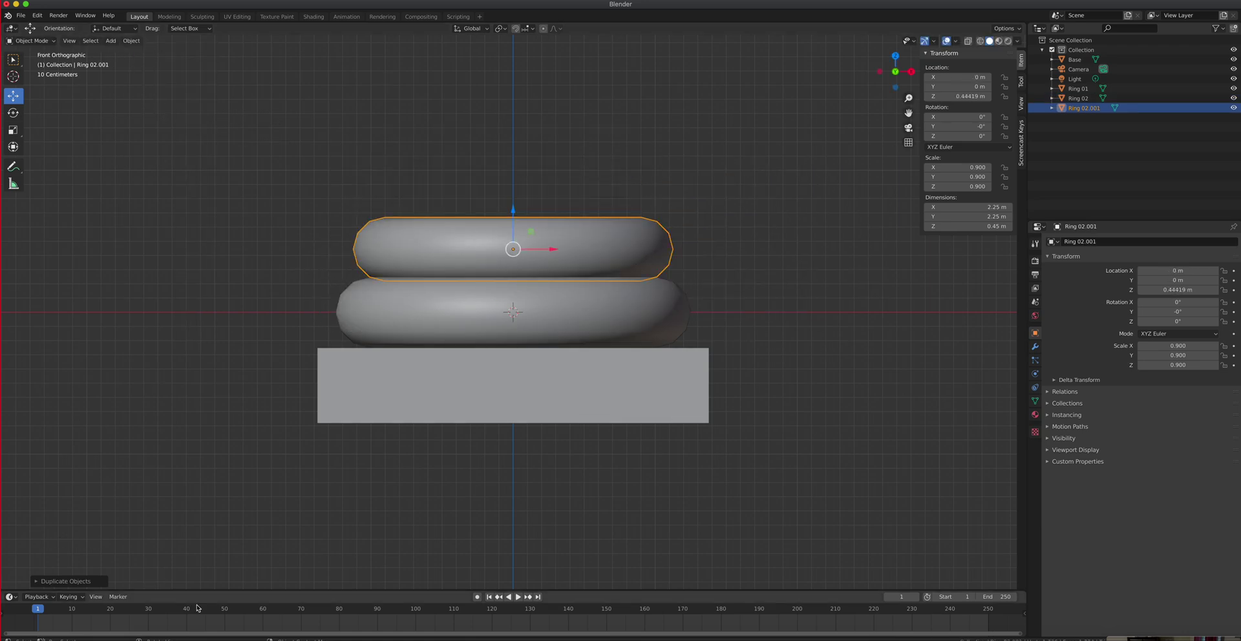
{"action": "left_click_drag", "start_coordinate": [513, 211], "coordinate": [513, 159]}
- Scale the copy of Ring 02 to 0.8 on all three axes
{"action": "left_click_drag", "start_coordinate": [954, 164], "coordinate": [954, 187]}
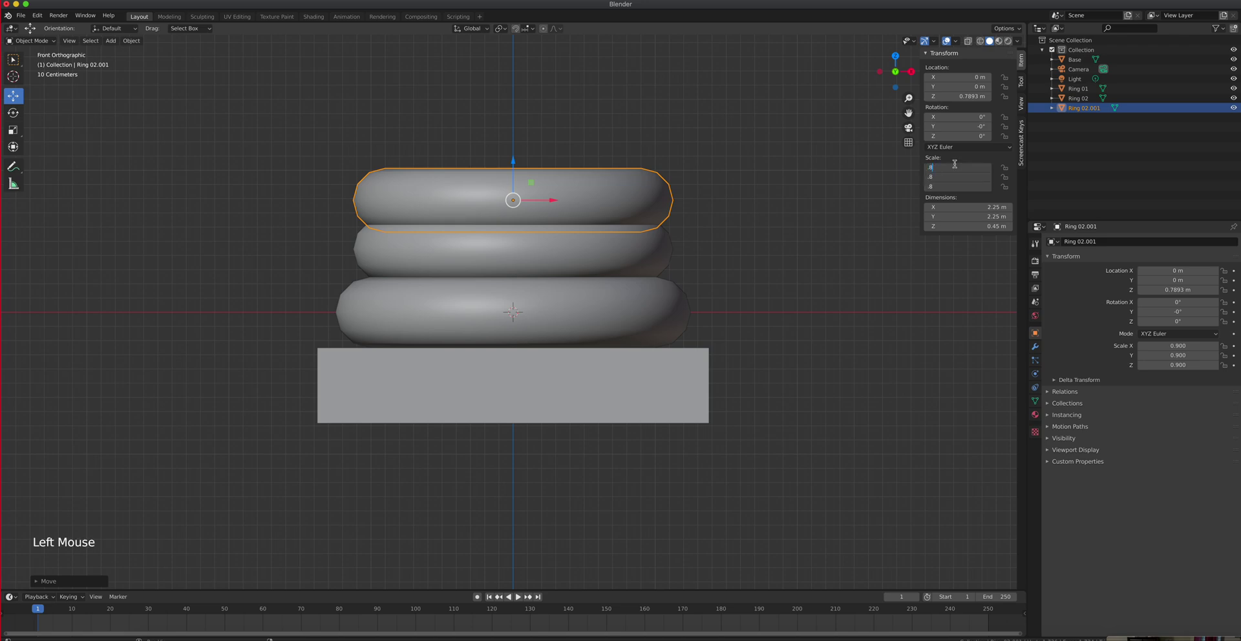
{"action": "type", "text": ".8"}
{"action": "key", "text": "Return"}
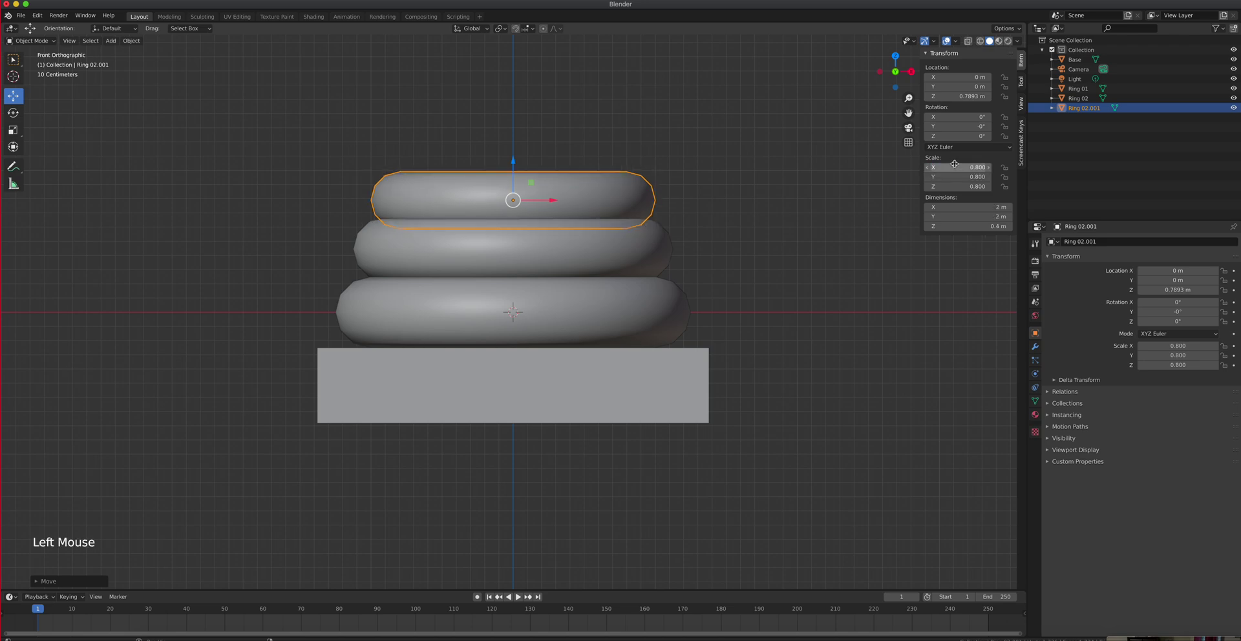
- Rename the copy of Ring 02 as Ring 03
{"action": "triple_click", "coordinate": [1091, 109]}
{"action": "left_click", "coordinate": [1083, 109]}
{"action": "left_click_drag", "start_coordinate": [1084, 108], "coordinate": [1122, 110]}
{"action": "type", "text": "3"}
{"action": "key", "text": "Return"}
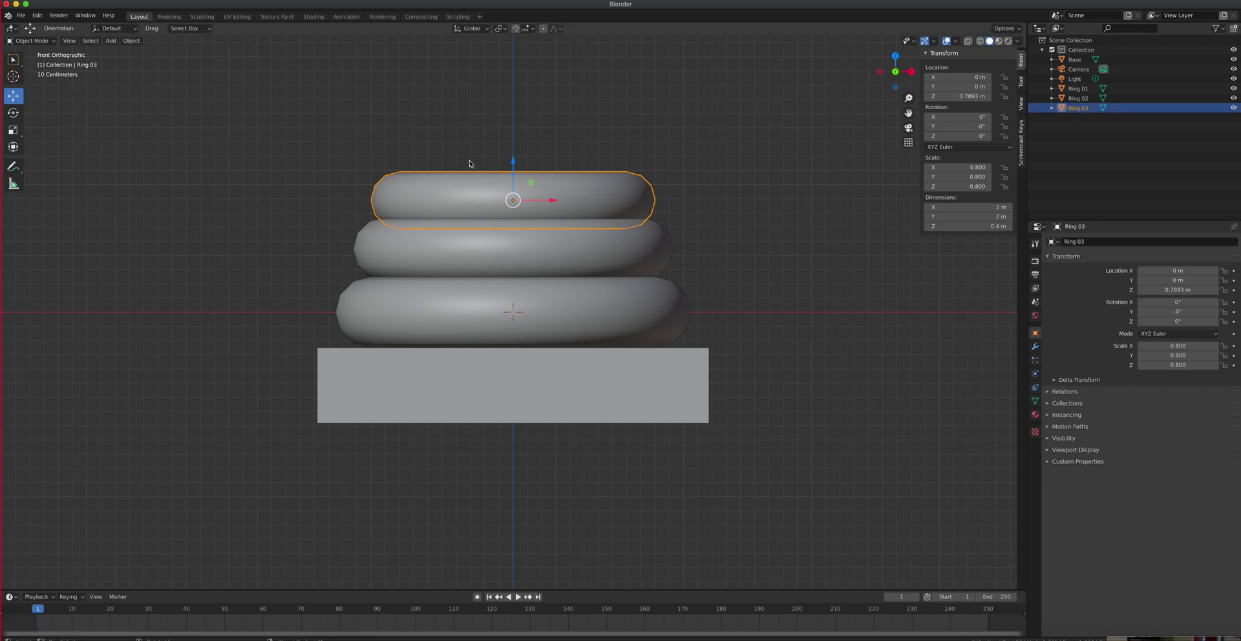
- Raise Ring 03 to about Z 0.830 m so it rests on Ring 02, keeping it centred on X
{"action": "left_click_drag", "start_coordinate": [514, 159], "coordinate": [514, 152]}
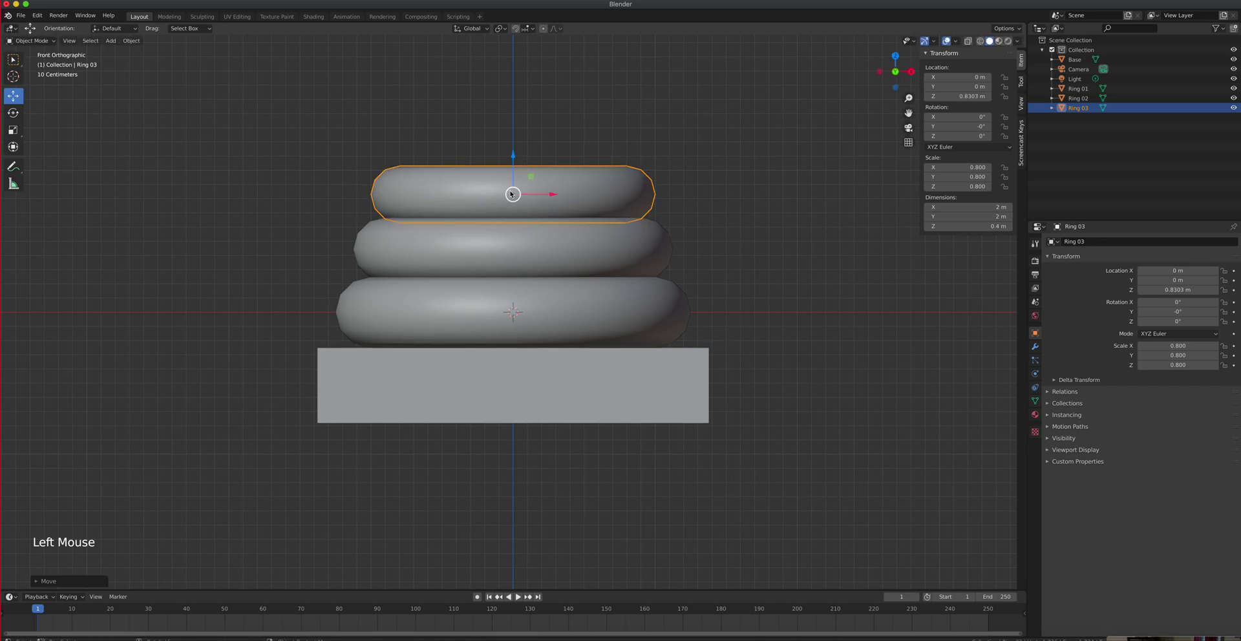
{"action": "left_click_drag", "start_coordinate": [550, 196], "coordinate": [633, 204]}
{"action": "right_click", "coordinate": [633, 204]}
{"action": "left_click_drag", "start_coordinate": [514, 156], "coordinate": [513, 156]}
- Duplicate Ring 03 in place and raise the copy straight up to about Z 1.148 m
{"action": "key", "text": "shift"}
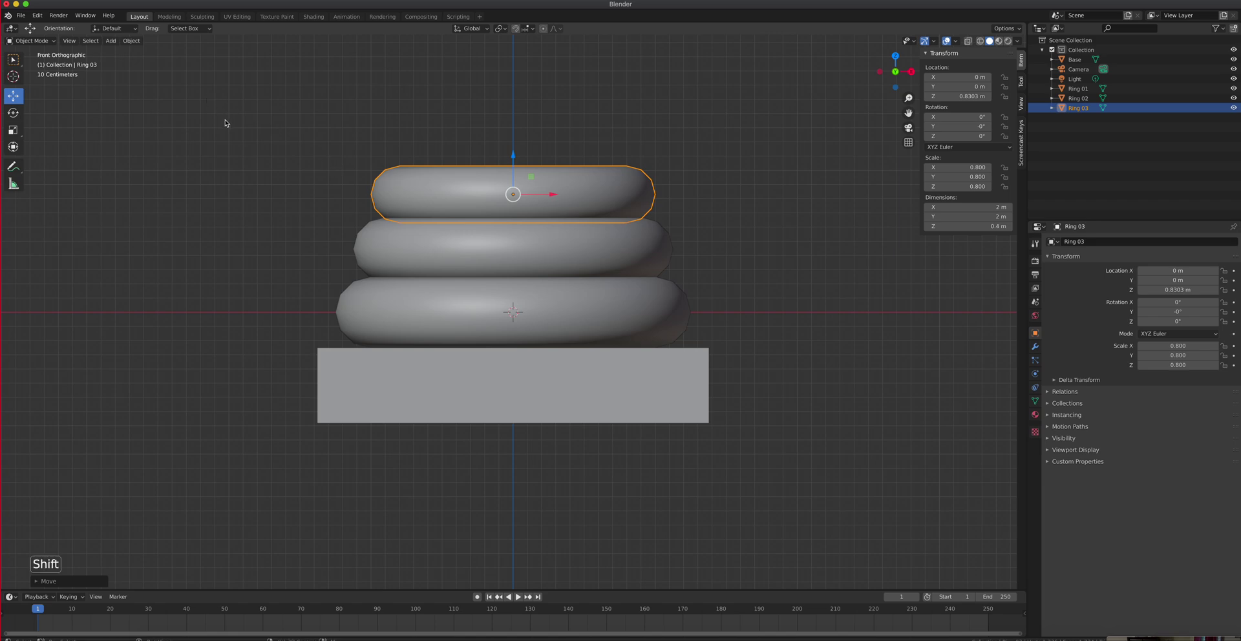
{"action": "key", "text": "shift+d"}
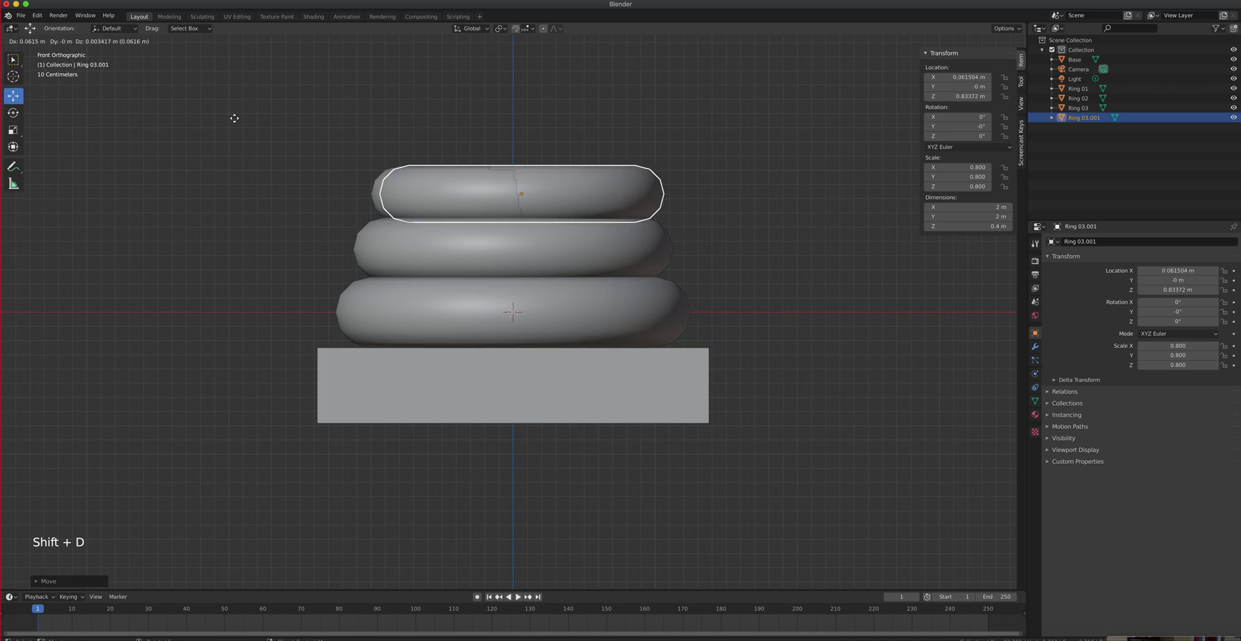
{"action": "right_click", "coordinate": [268, 66]}
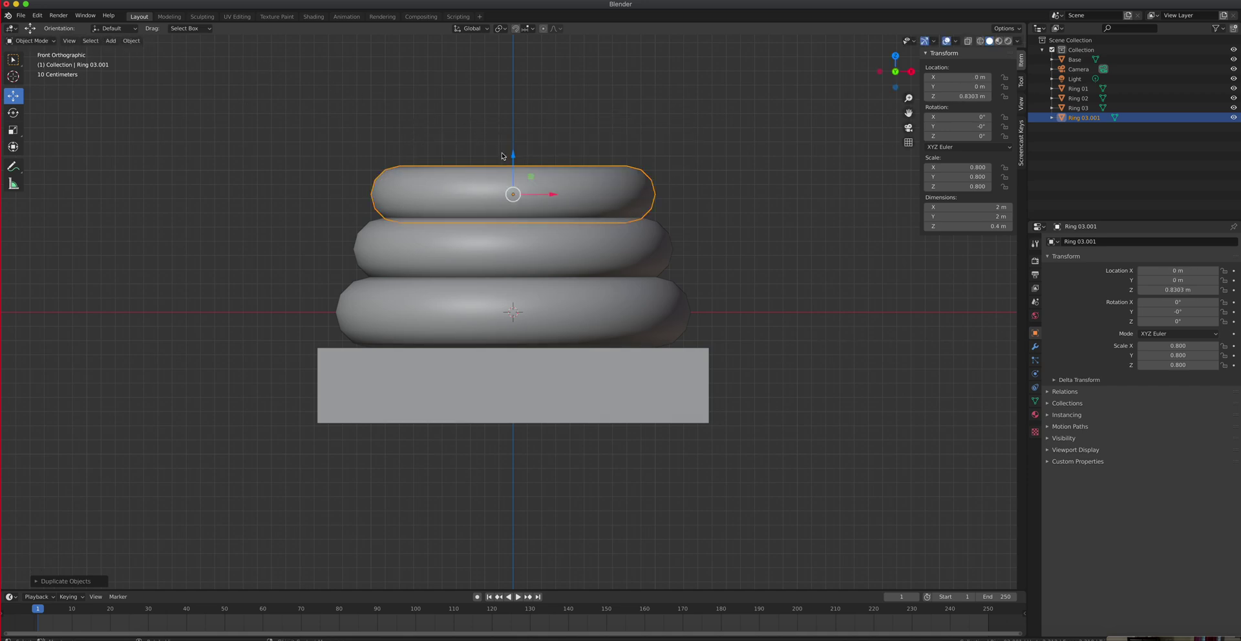
{"action": "left_click_drag", "start_coordinate": [516, 157], "coordinate": [519, 114]}
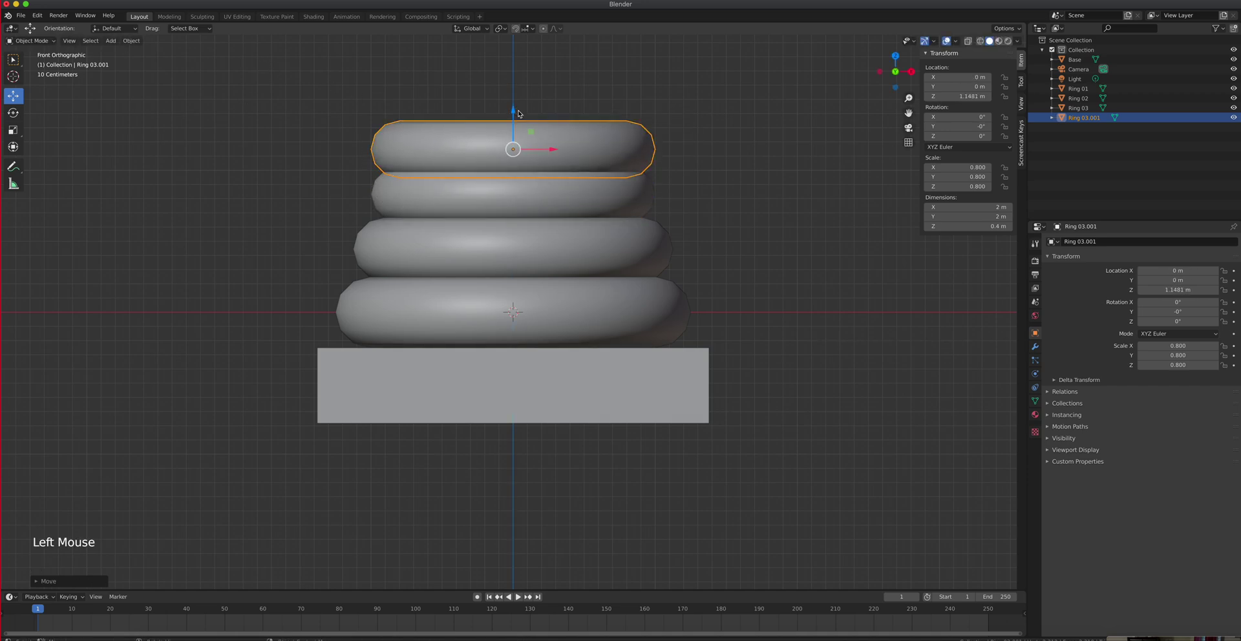
- Scale the copy of Ring 03 to 0.7 on all axes and raise it to about Z 1.182 m
{"action": "left_click", "coordinate": [962, 167]}
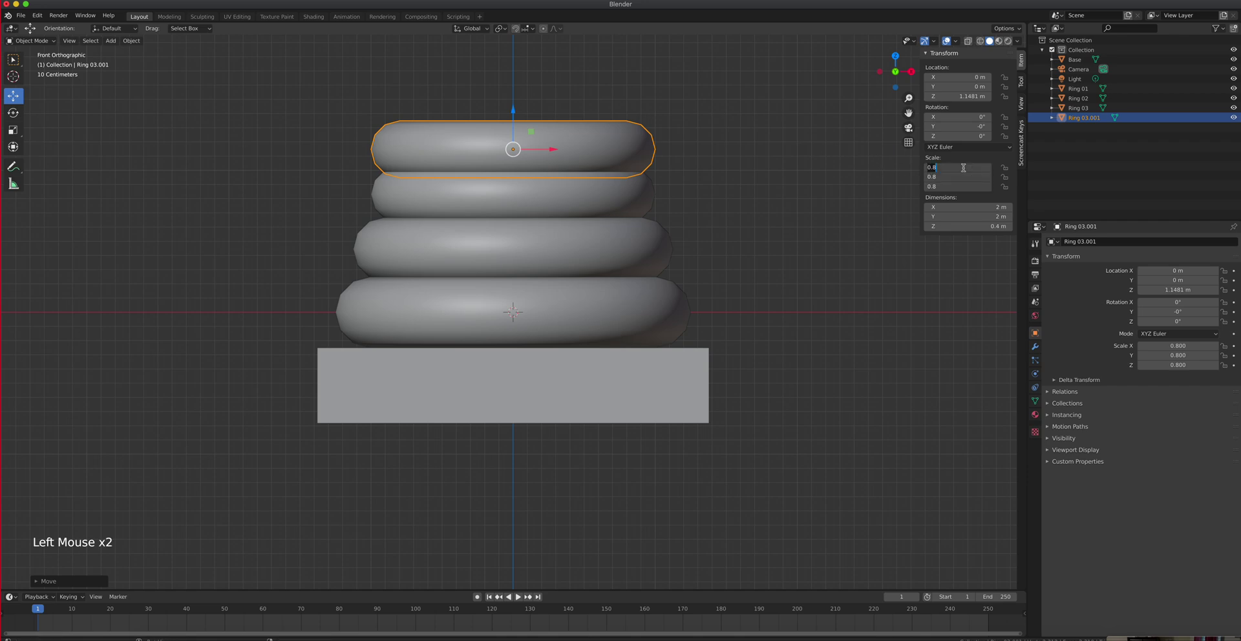
{"action": "type", "text": ".7"}
{"action": "key", "text": "Return"}
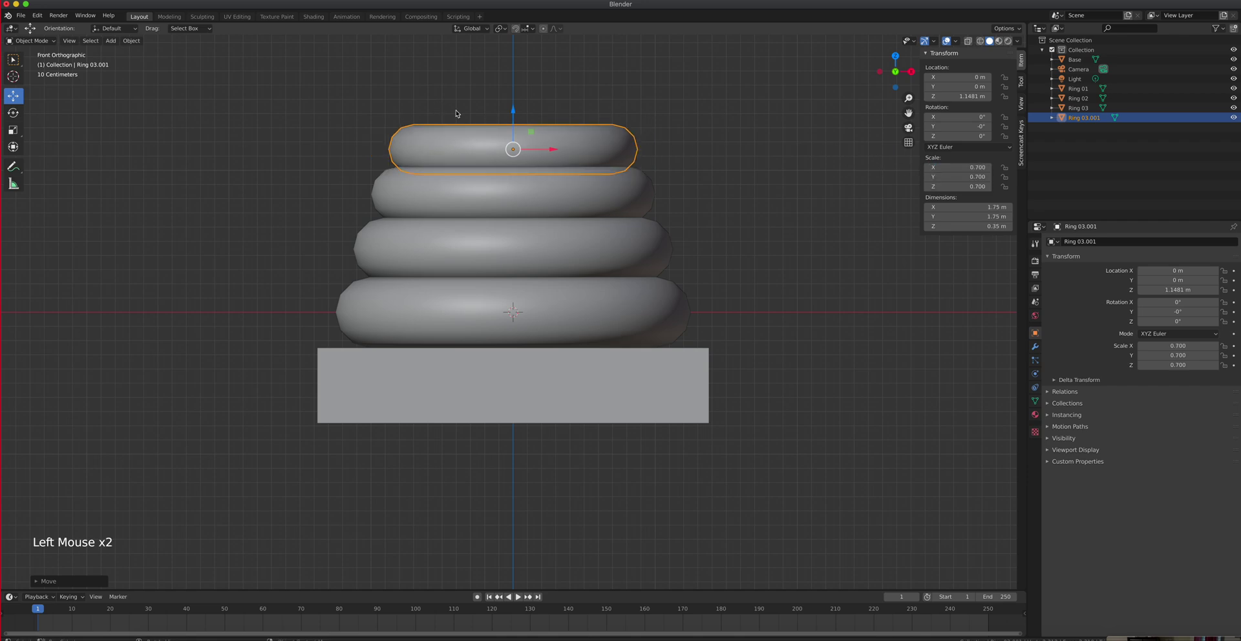
{"action": "left_click_drag", "start_coordinate": [513, 111], "coordinate": [512, 101]}
- Rename the copy of Ring 03 as Ring 04
{"action": "left_click", "coordinate": [1090, 121]}
{"action": "double_click", "coordinate": [1090, 121]}
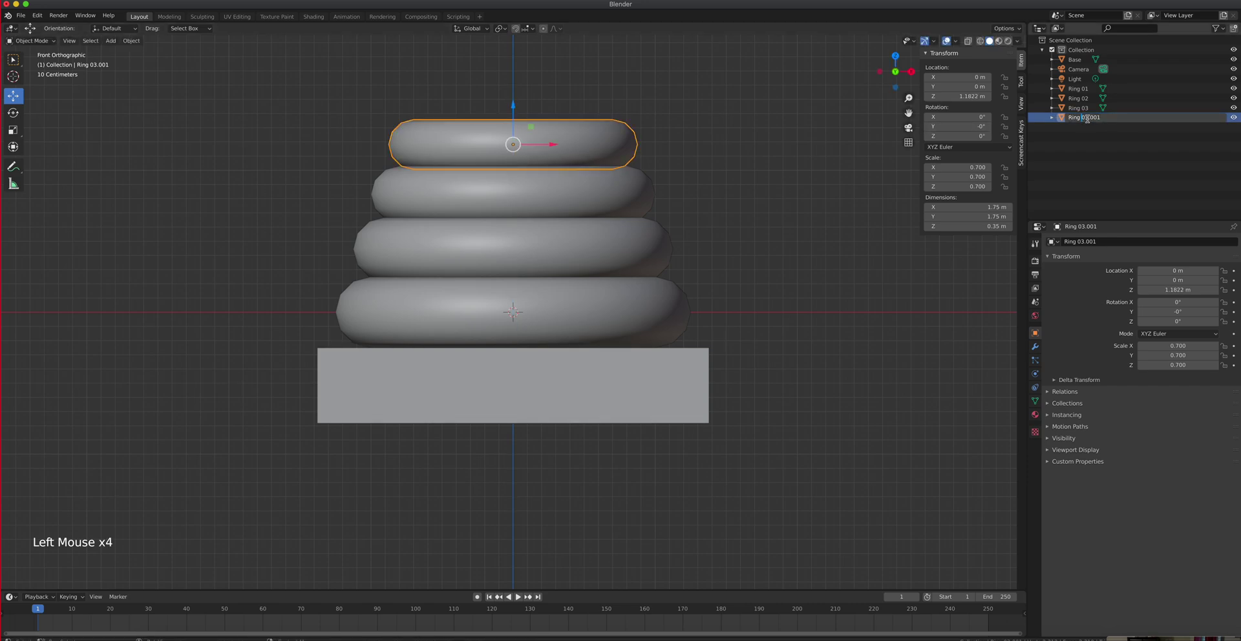
{"action": "key", "text": "BackSpace"}
{"action": "key", "text": "BackSpace"}
{"action": "key", "text": "BackSpace"}
{"action": "key", "text": "BackSpace"}
{"action": "key", "text": "BackSpace"}
{"action": "type", "text": "4"}
{"action": "key", "text": "Return"}
- Duplicate Ring 04 in place and raise the copy straight up to about Z 1.445 m
{"action": "left_click", "coordinate": [129, 42]}
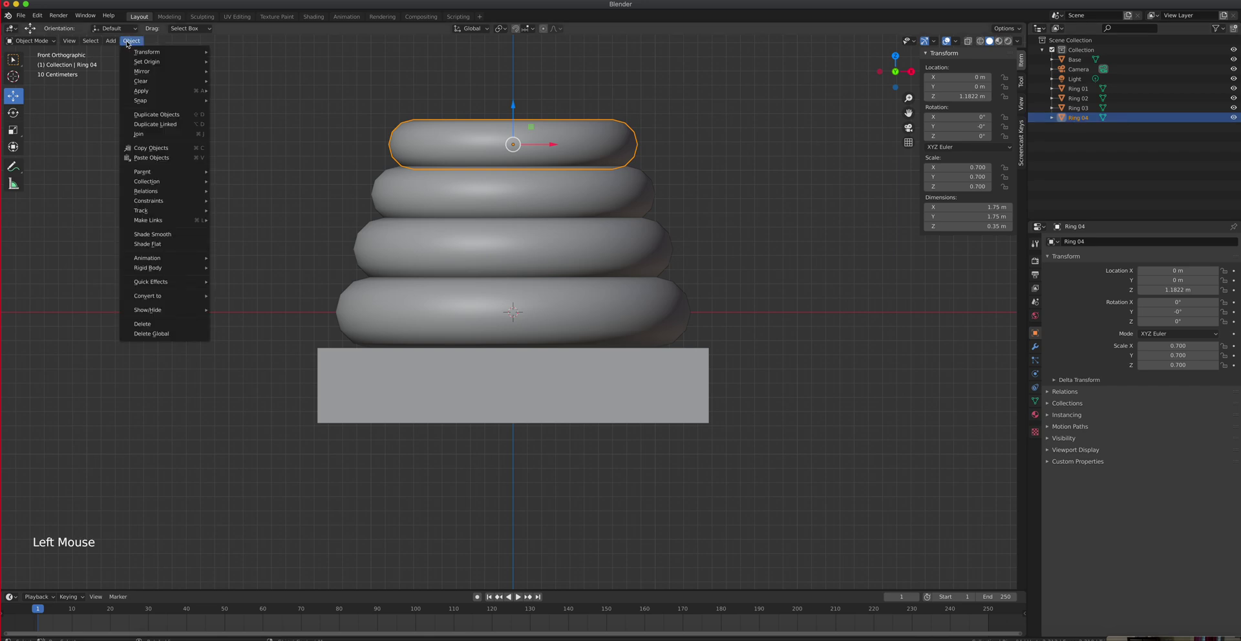
{"action": "left_click", "coordinate": [171, 114]}
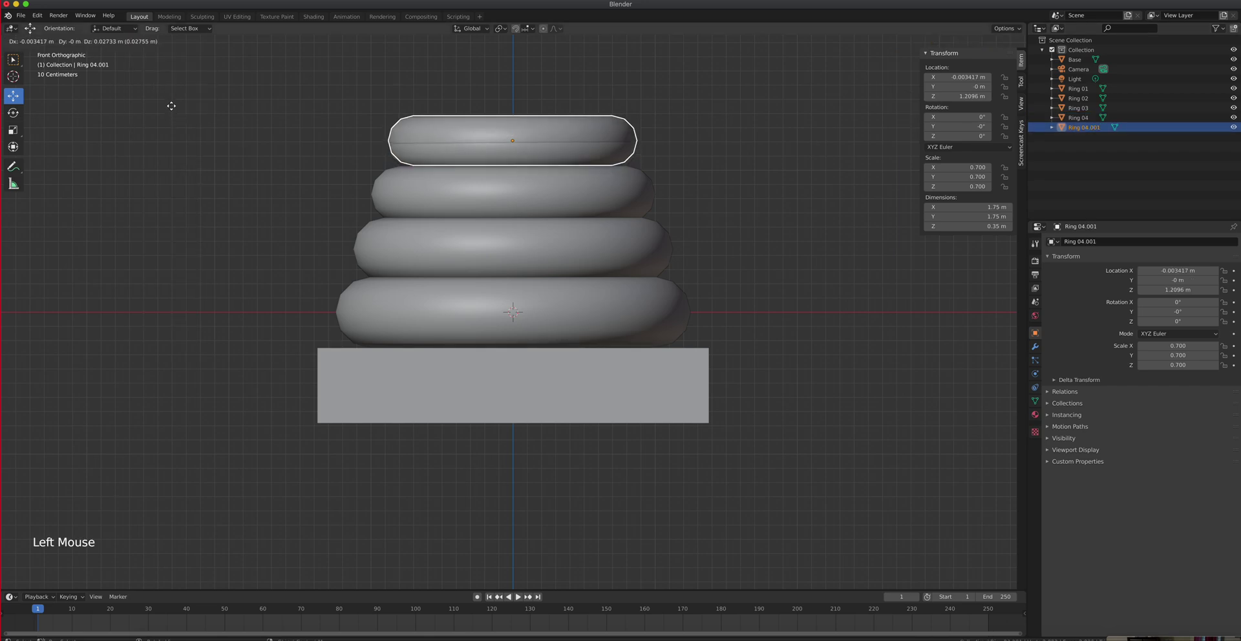
{"action": "right_click", "coordinate": [307, 73]}
{"action": "left_click_drag", "start_coordinate": [515, 112], "coordinate": [518, 74]}
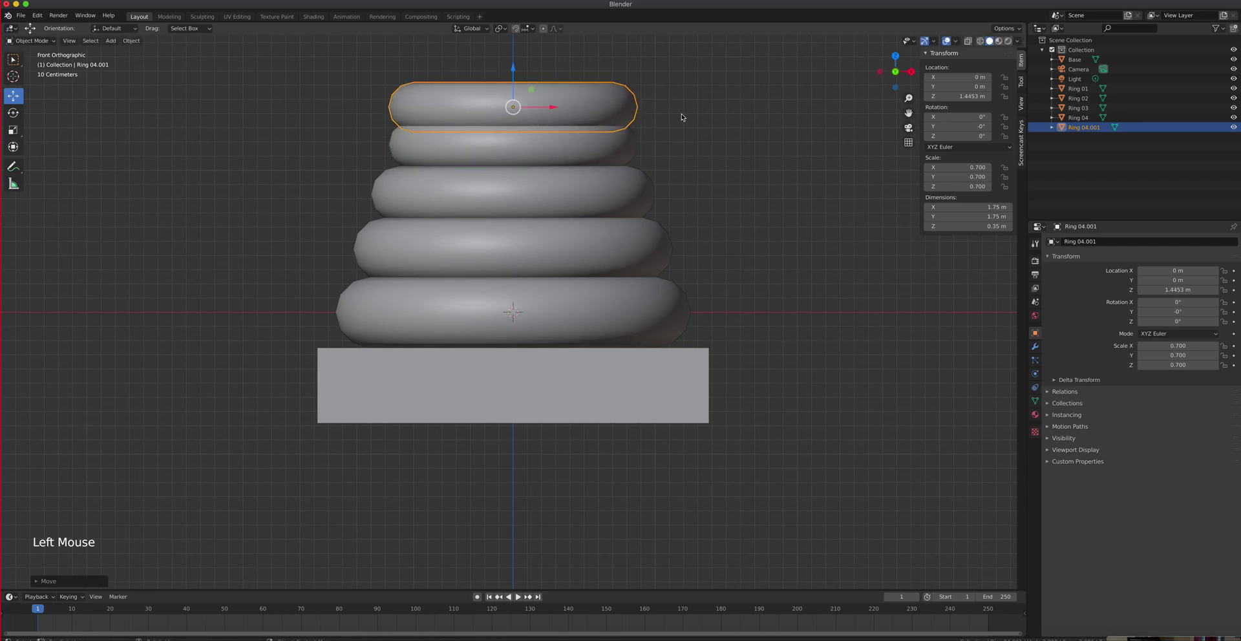
- Scale the copy of Ring 04 to 0.6 on all axes and raise it to about Z 1.473 m
{"action": "double_click", "coordinate": [958, 167]}
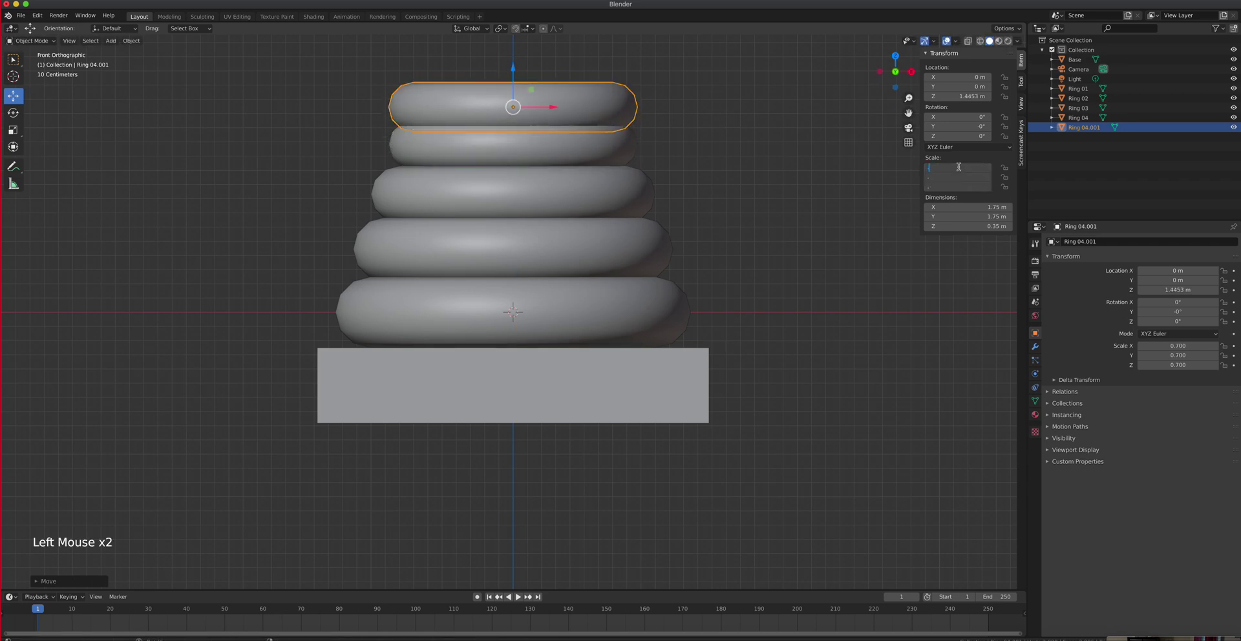
{"action": "type", "text": "0.6"}
{"action": "key", "text": "Return"}
{"action": "left_click_drag", "start_coordinate": [514, 68], "coordinate": [513, 60]}
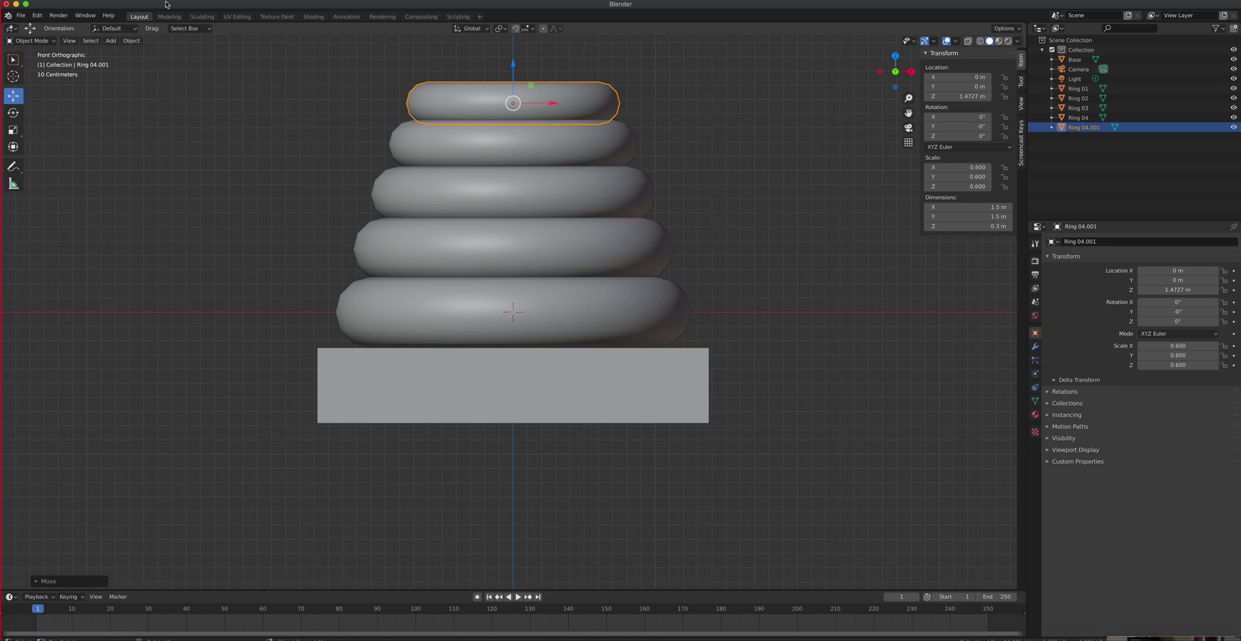
- Duplicate the topmost ring in place and raise the copy straight up to about Z 1.695 m
{"action": "left_click", "coordinate": [131, 40]}
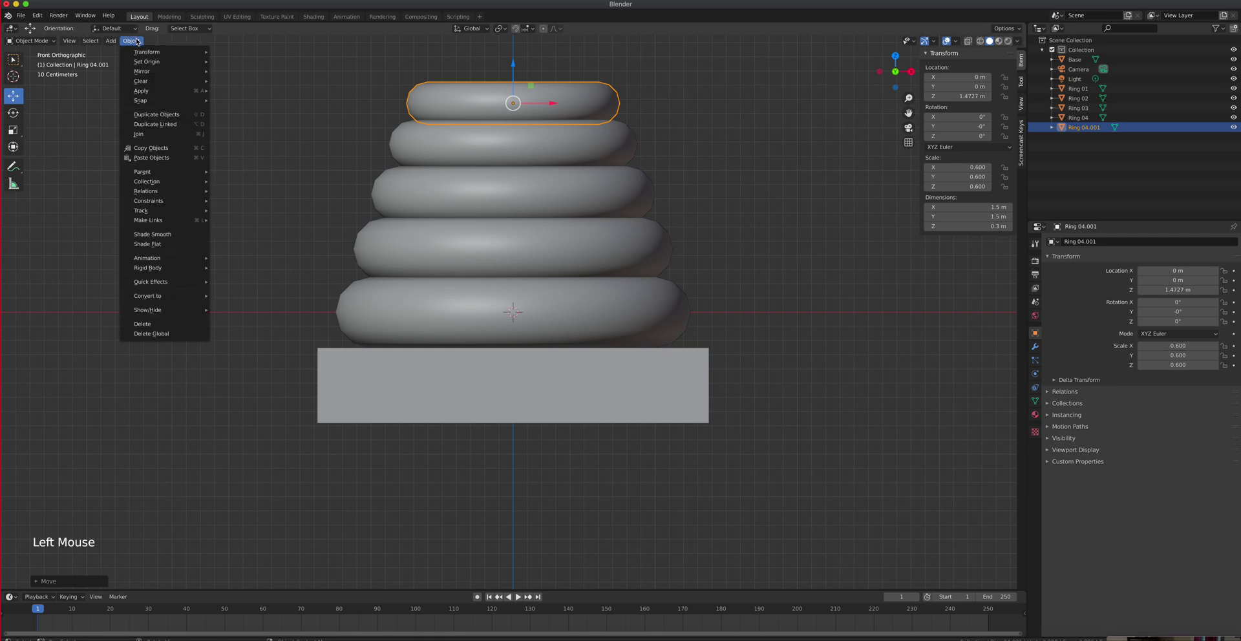
{"action": "left_click", "coordinate": [162, 115]}
{"action": "right_click", "coordinate": [481, 75]}
{"action": "left_click_drag", "start_coordinate": [513, 63], "coordinate": [513, 31]}
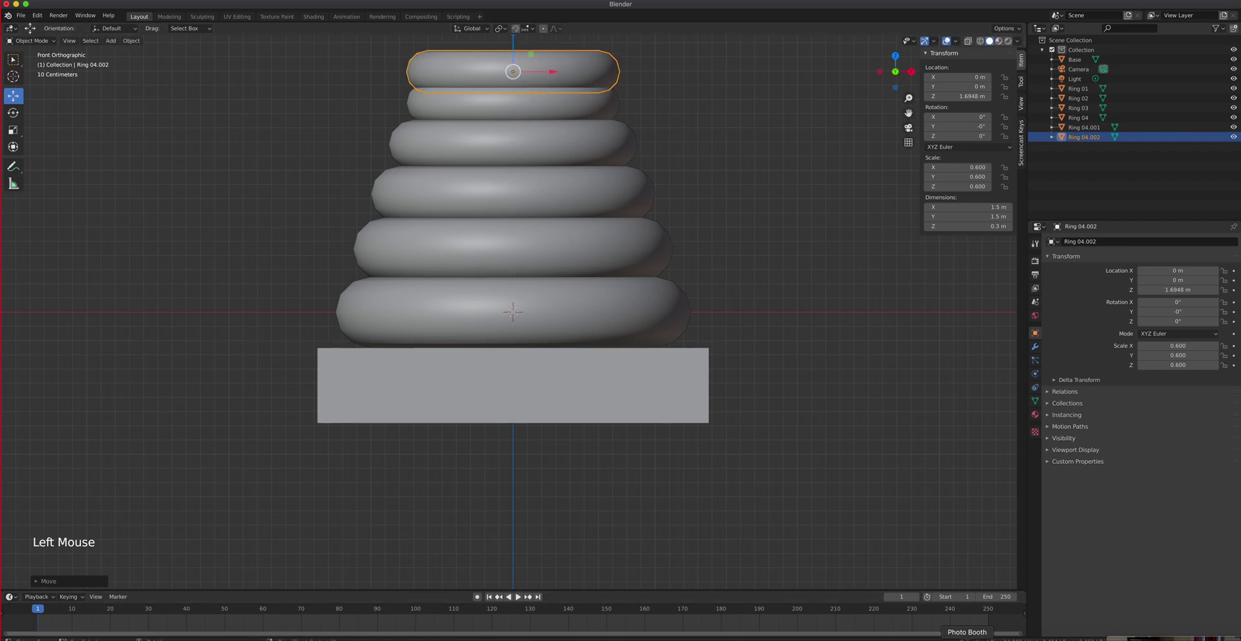
- Scale the new top ring to 0.5 on all axes and raise it to about Z 1.719 m
{"action": "left_click_drag", "start_coordinate": [960, 165], "coordinate": [960, 186]}
{"action": "key", "text": "BackSpace"}
{"action": "type", "text": ".5"}
{"action": "key", "text": "Return"}
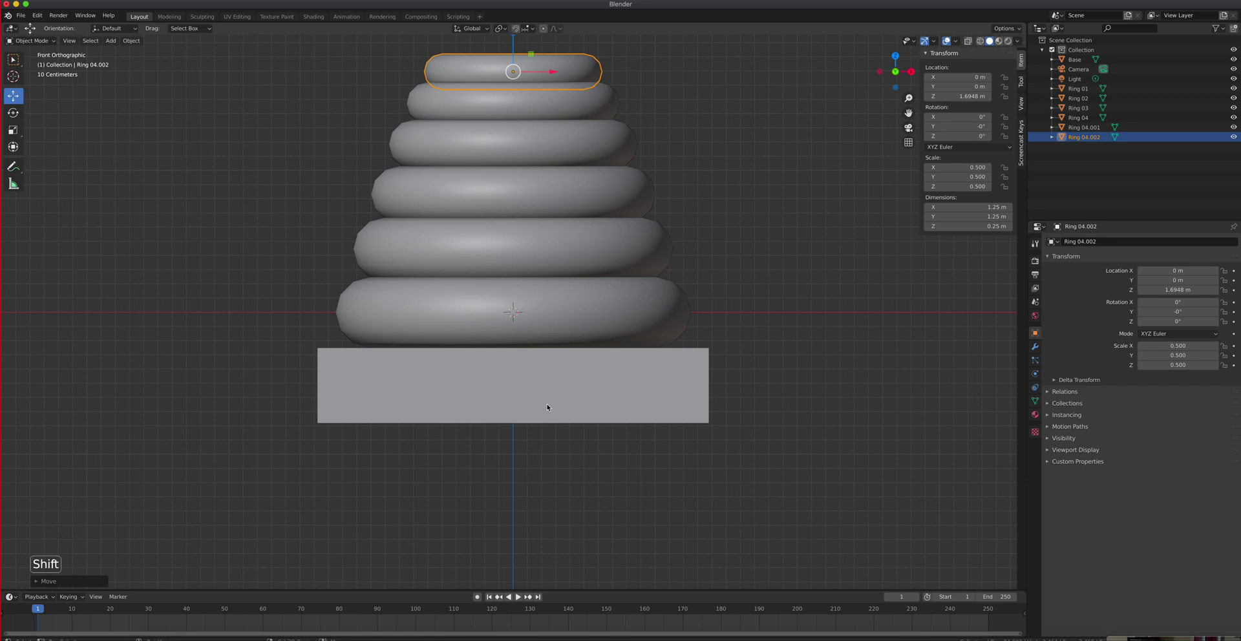
{"action": "middle_click_drag", "start_coordinate": [556, 405], "coordinate": [549, 506], "text": "shift"}
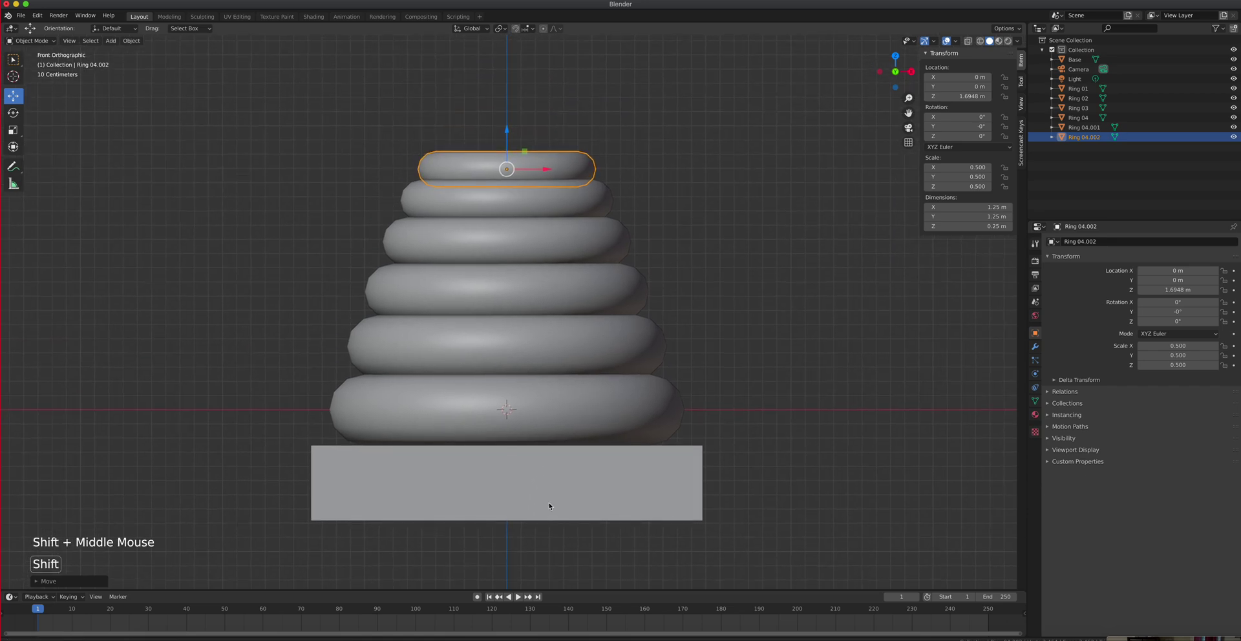
{"action": "left_click_drag", "start_coordinate": [506, 127], "coordinate": [507, 122]}
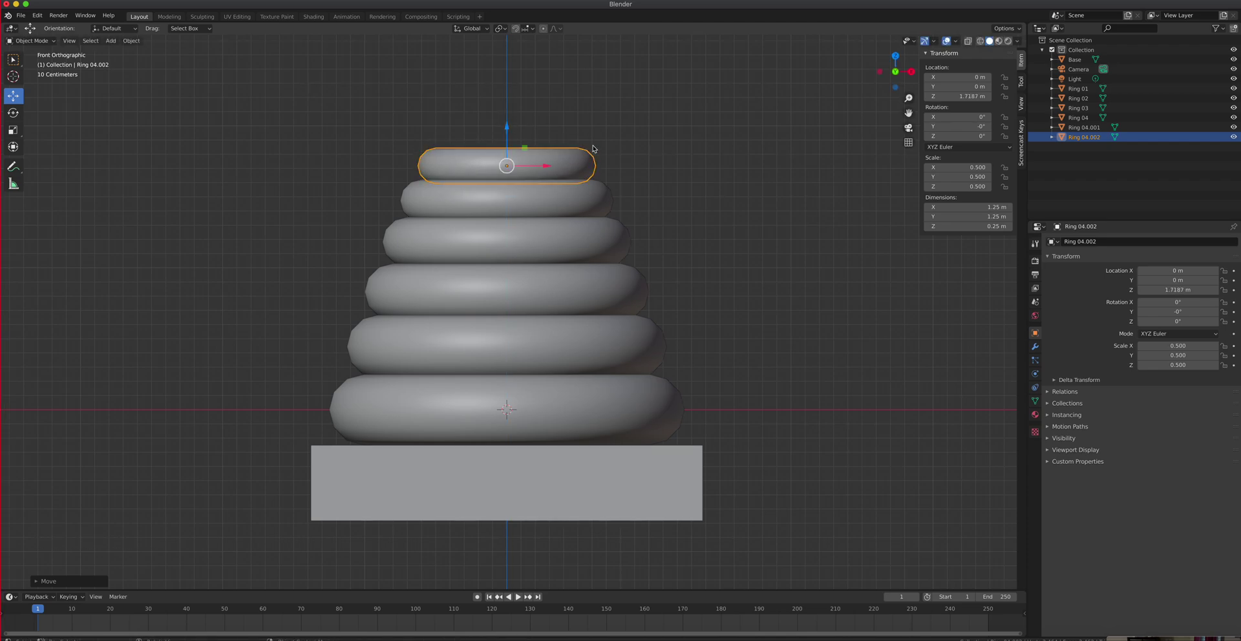
- Rename the second-highest ring as Ring 05 and the topmost ring as Ring 06
{"action": "double_click", "coordinate": [1078, 127]}
{"action": "left_click_drag", "start_coordinate": [1086, 128], "coordinate": [1114, 128]}
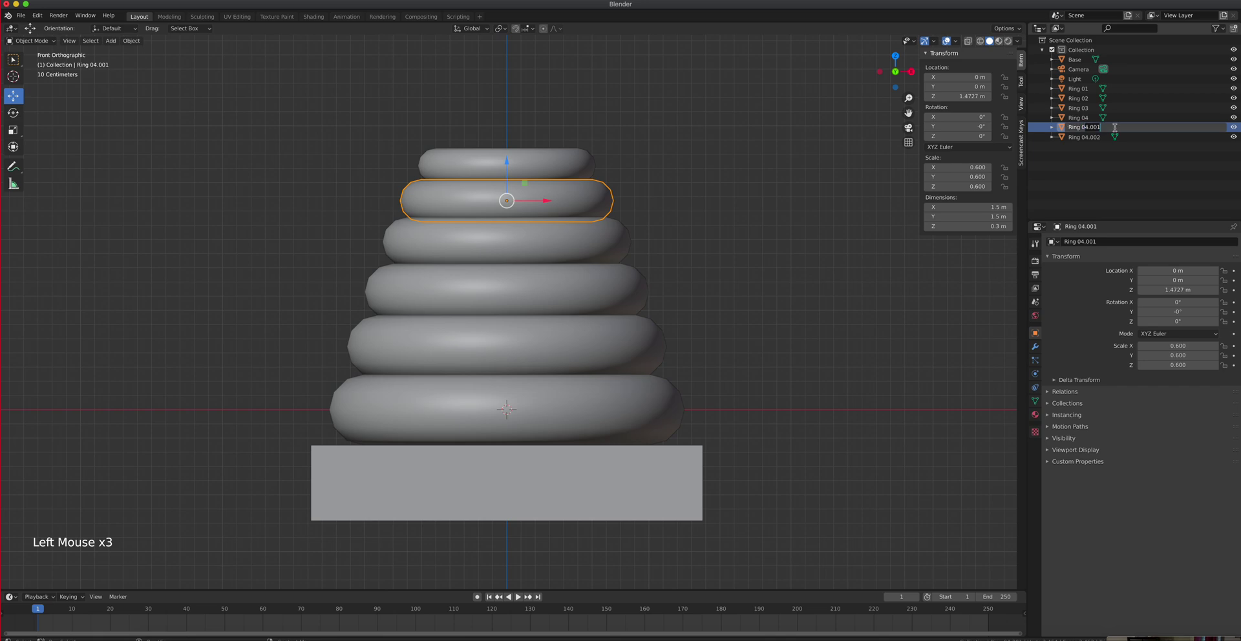
{"action": "type", "text": "5"}
{"action": "key", "text": "Return"}
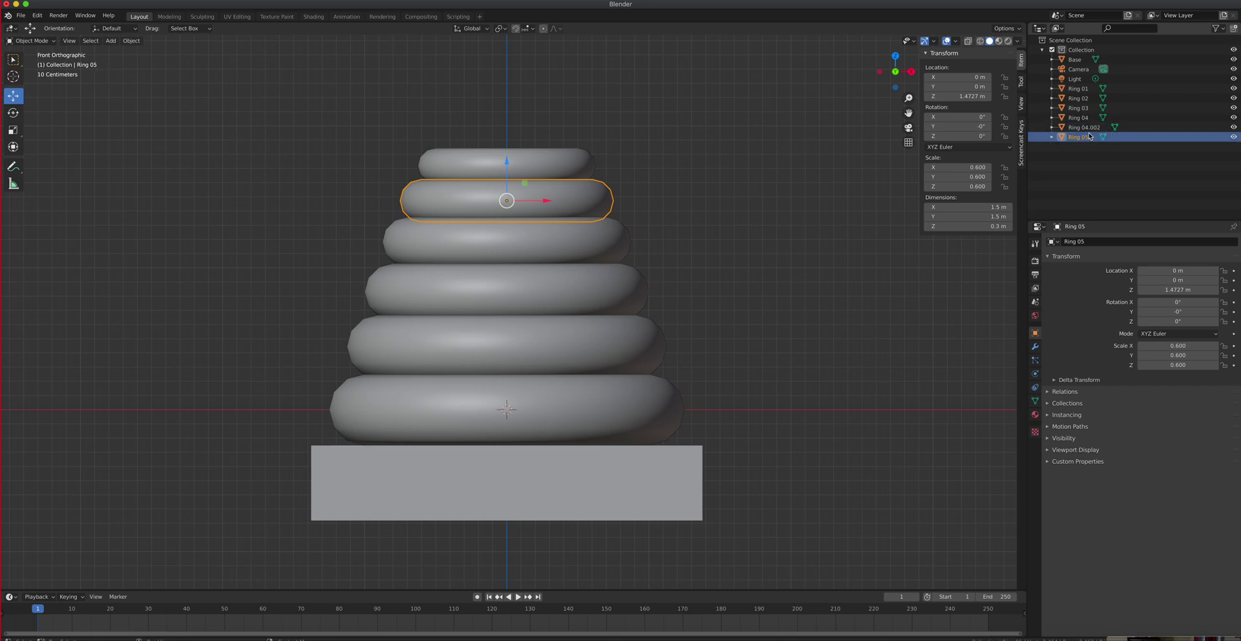
{"action": "left_click", "coordinate": [1087, 127]}
{"action": "double_click", "coordinate": [1087, 127]}
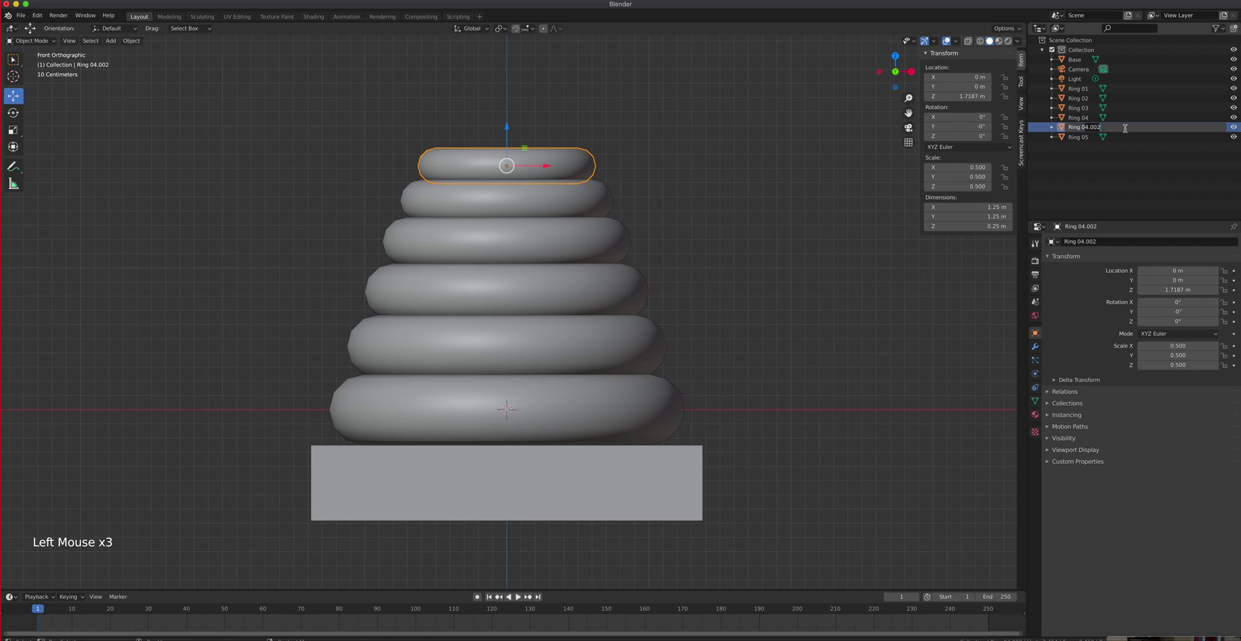
{"action": "type", "text": "6"}
{"action": "key", "text": "Return"}
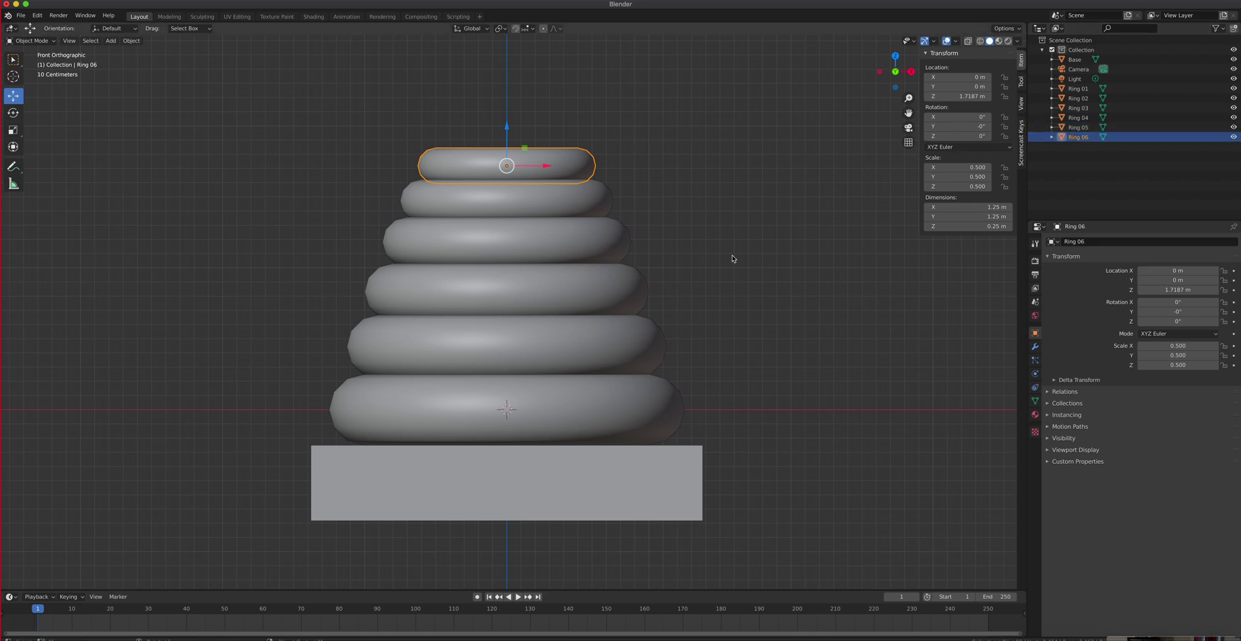
- Switch the viewport to Rendered shading
{"action": "scroll", "coordinate": [658, 342], "scroll_direction": "up", "scroll_amount": 1}
{"action": "scroll", "coordinate": [659, 343], "scroll_direction": "down", "scroll_amount": 3}
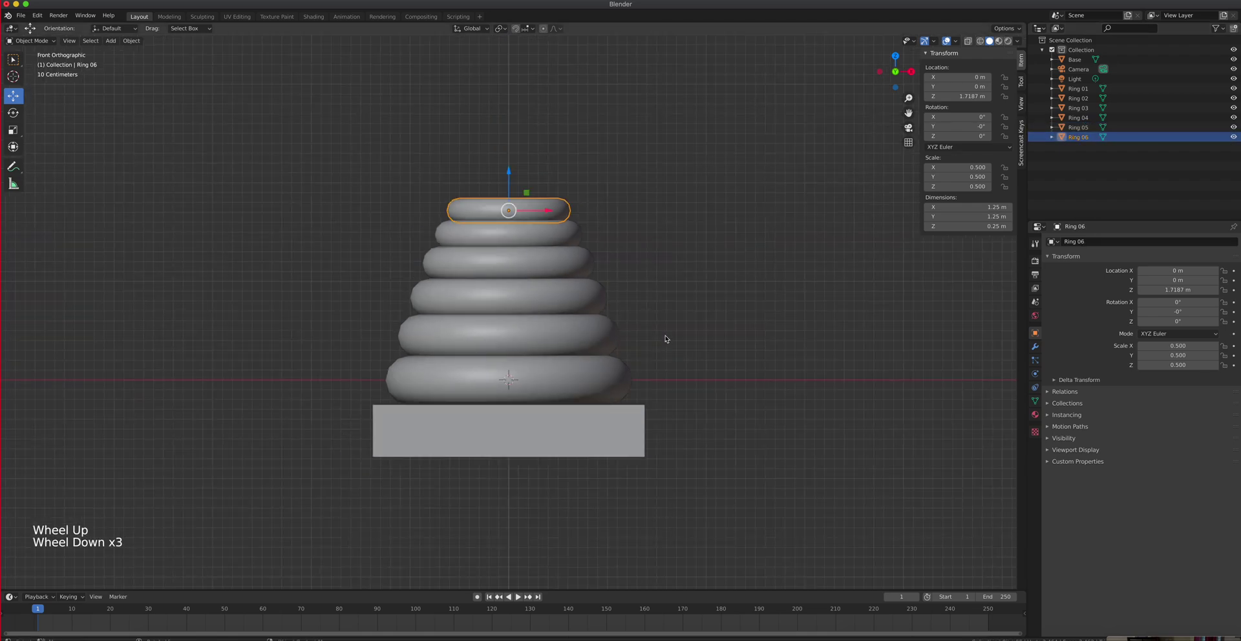
{"action": "middle_click_drag", "start_coordinate": [696, 326], "coordinate": [663, 332]}
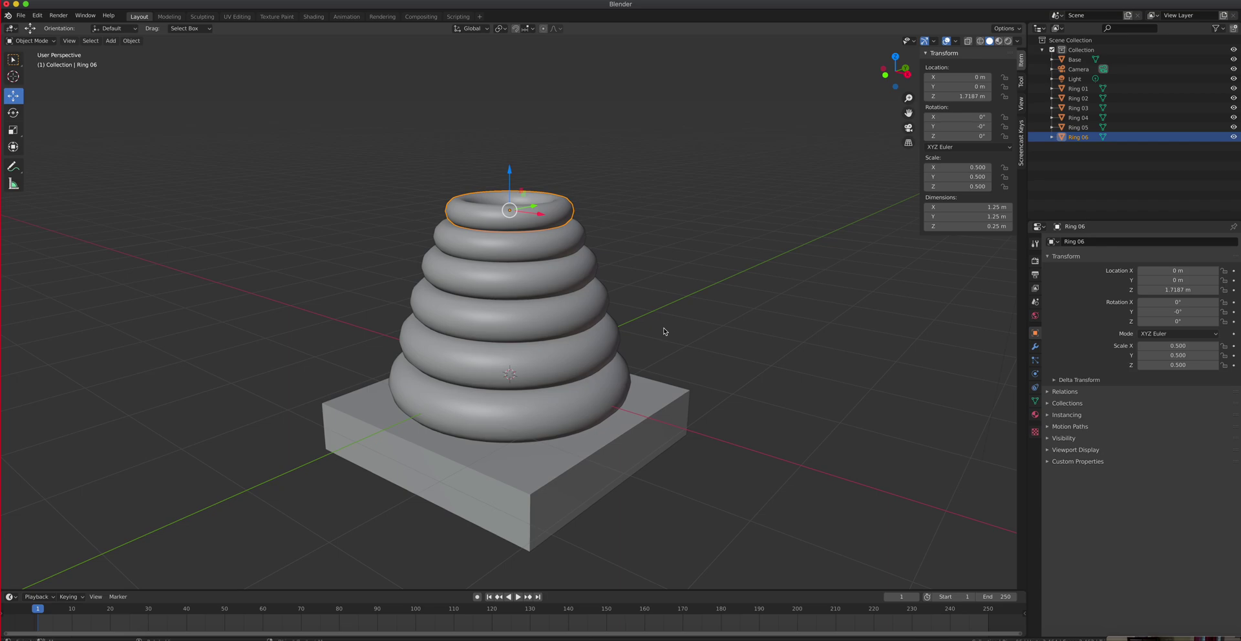
{"action": "left_click", "coordinate": [1008, 41]}
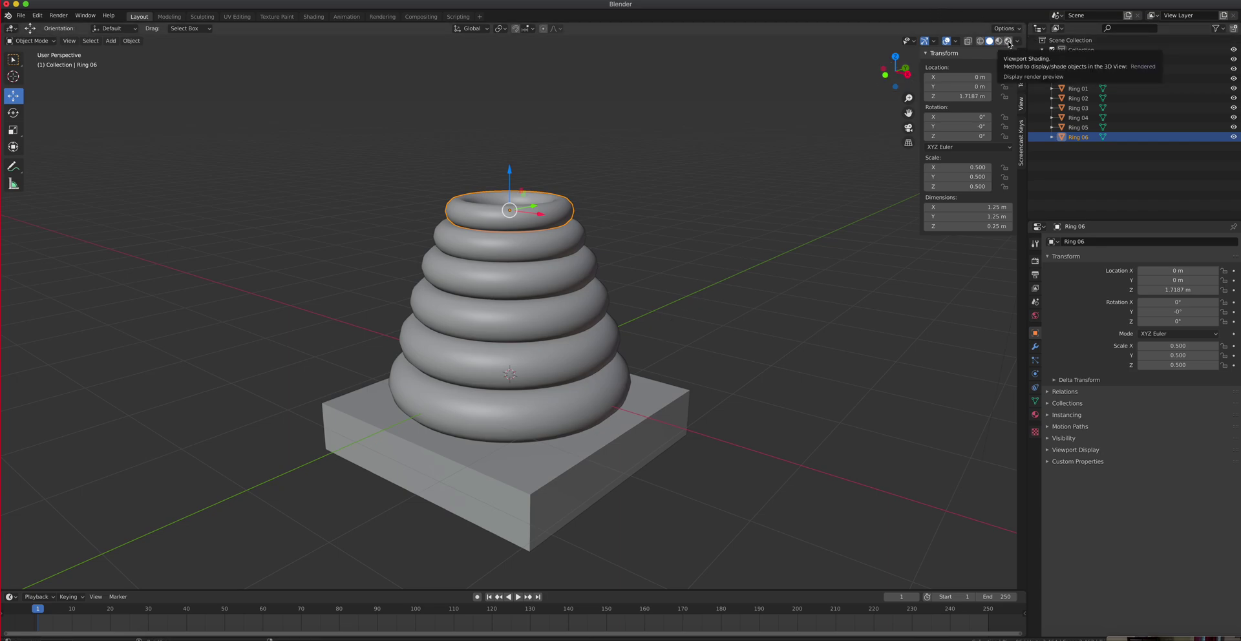
{"action": "mouse_move", "coordinate": [679, 285]}
{"action": "middle_mouse_down"}
{"action": "mouse_move", "coordinate": [677, 246]}
{"action": "mouse_move", "coordinate": [571, 313]}
{"action": "mouse_move", "coordinate": [608, 271]}
{"action": "mouse_move", "coordinate": [623, 309]}
{"action": "middle_mouse_up"}
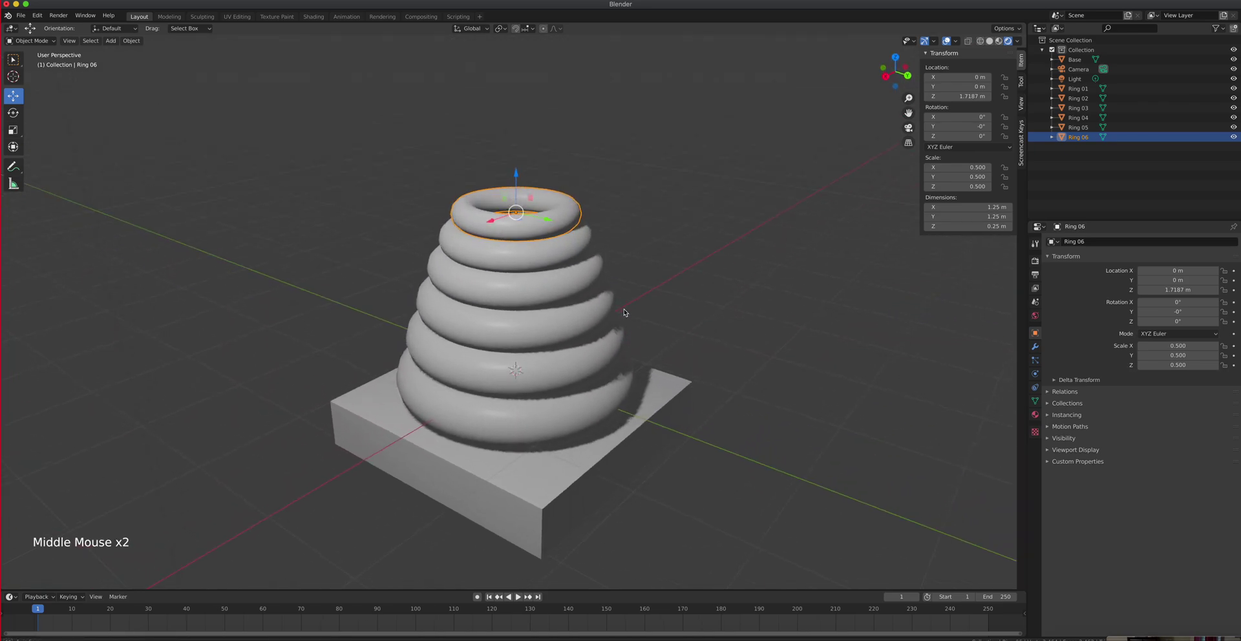
{"action": "scroll", "coordinate": [623, 308], "scroll_direction": "down", "scroll_amount": 1}
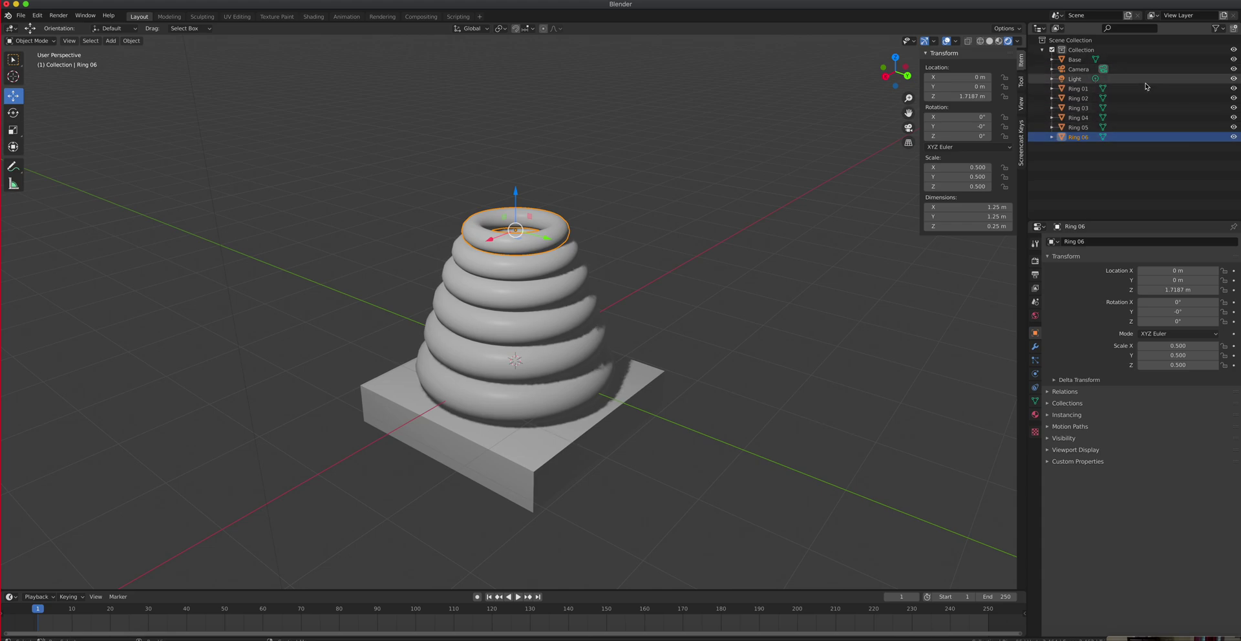
- Hide Ring 01 through Ring 05 in the scene, keeping only Ring 06 and the base visible
{"action": "left_click", "coordinate": [1233, 127]}
{"action": "left_click", "coordinate": [1233, 118]}
{"action": "left_click", "coordinate": [1233, 108]}
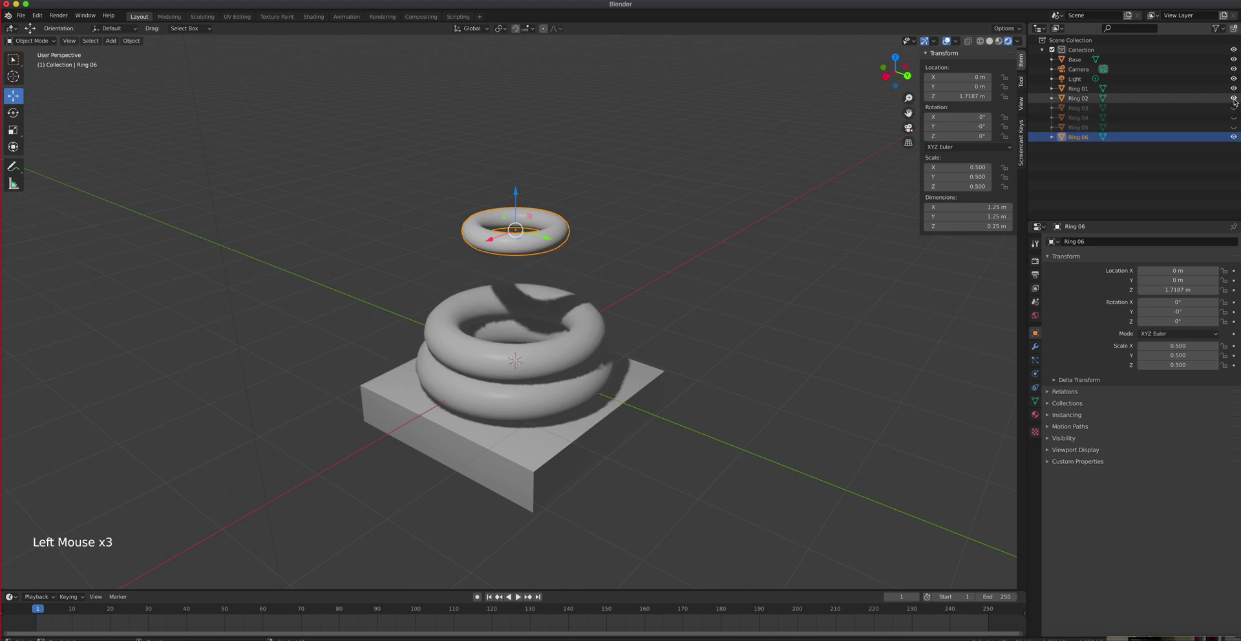
{"action": "left_click", "coordinate": [1233, 99]}
{"action": "left_click", "coordinate": [1233, 88]}
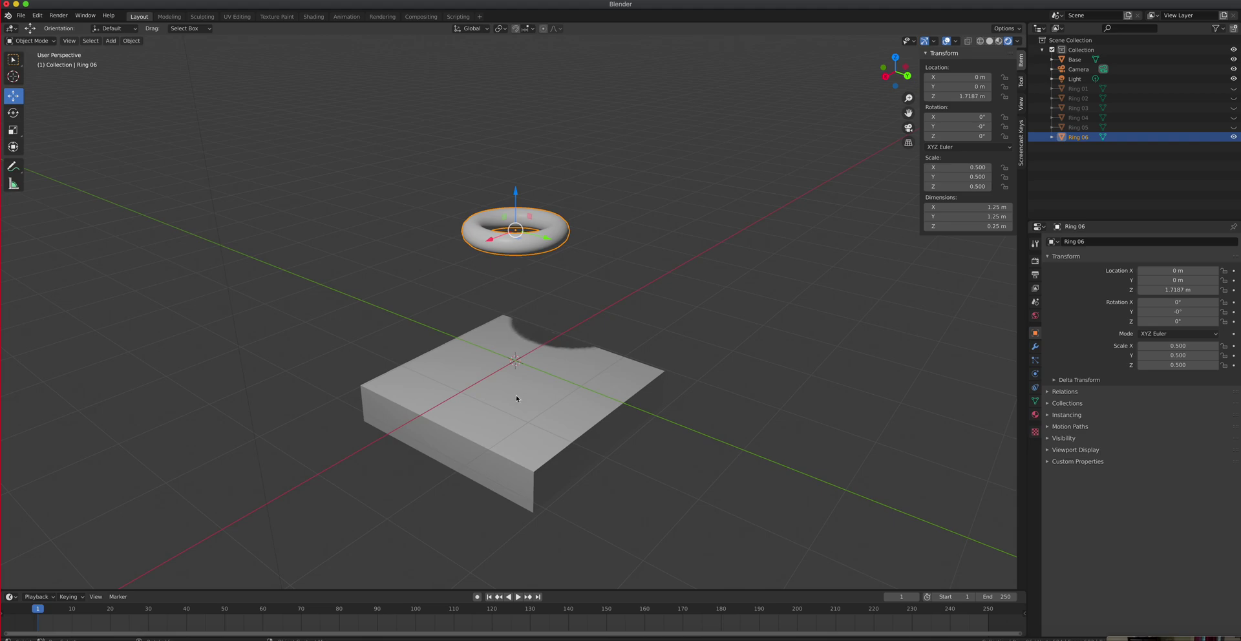
- Add a cylinder mesh at the origin and raise it straight up to about Z 0.608 m
{"action": "middle_click_drag", "start_coordinate": [537, 419], "coordinate": [551, 405]}
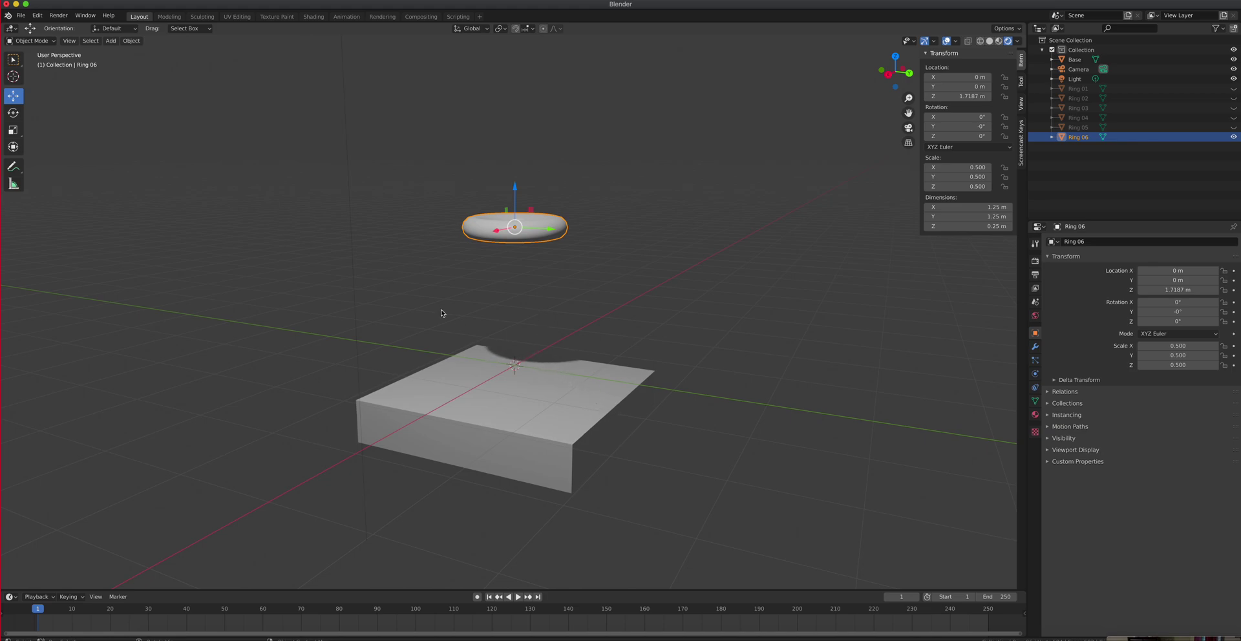
{"action": "left_click", "coordinate": [112, 41]}
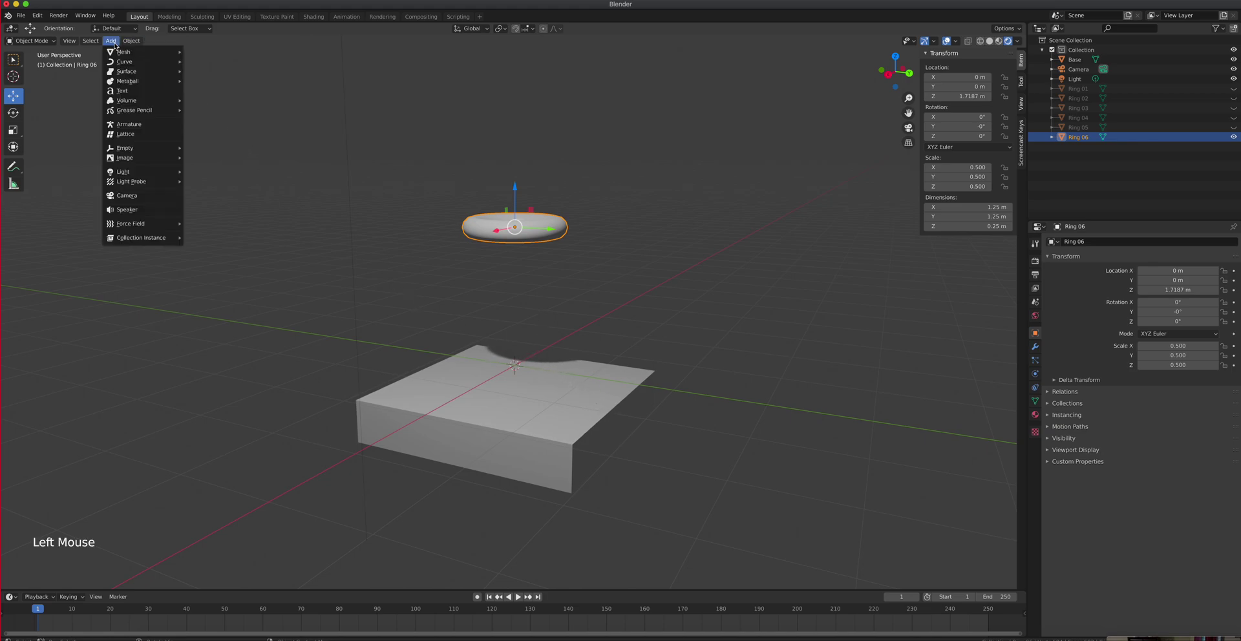
{"action": "mouse_move", "coordinate": [118, 56]}
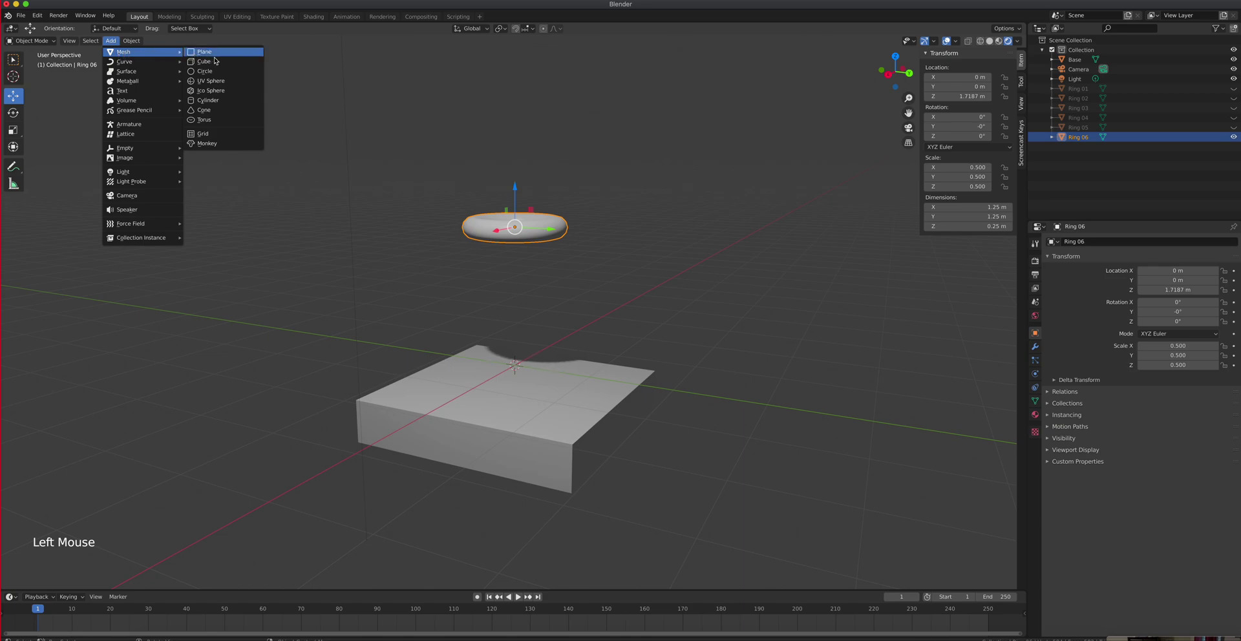
{"action": "left_click", "coordinate": [232, 101]}
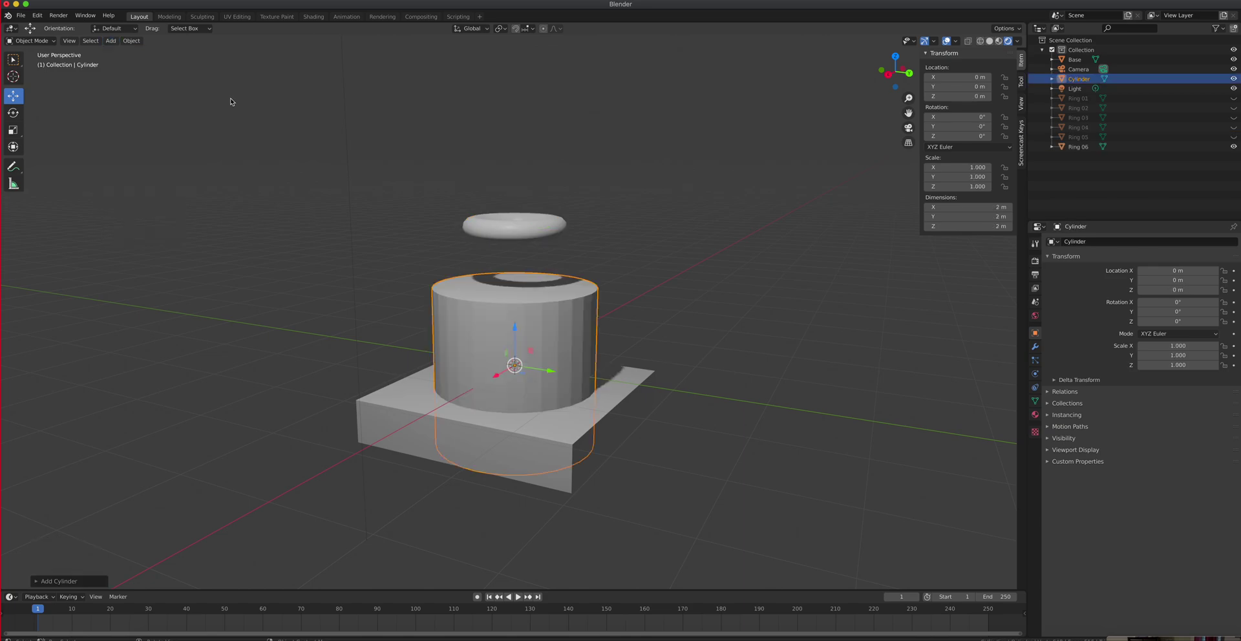
{"action": "key", "text": "KP_1"}
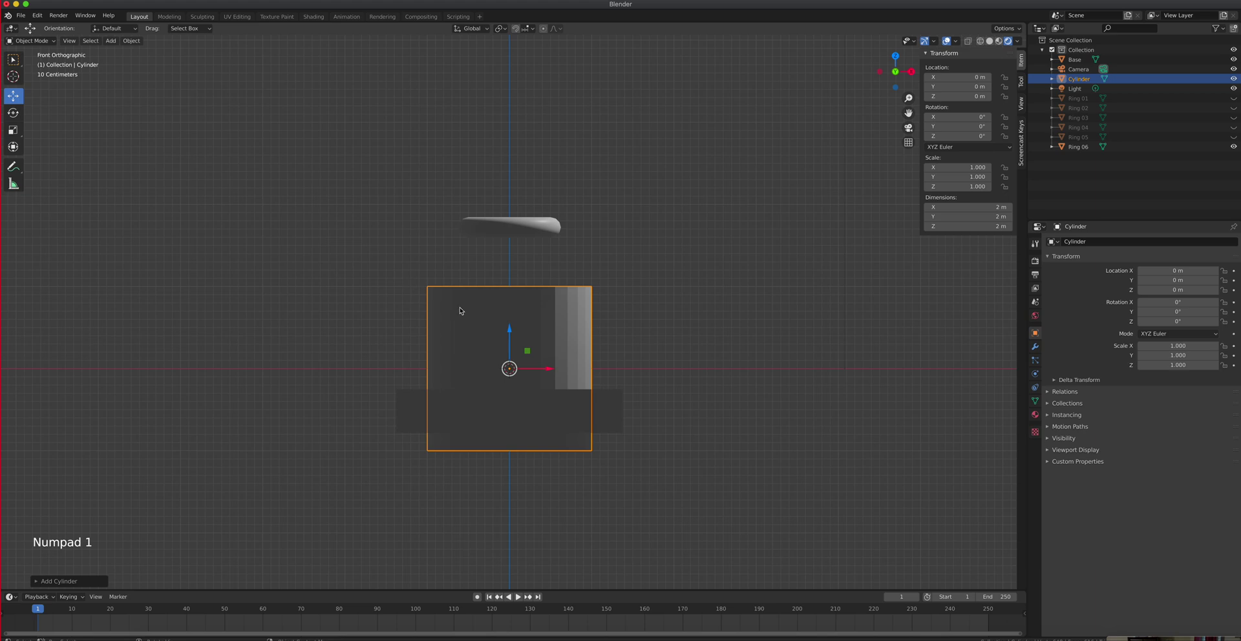
{"action": "left_click_drag", "start_coordinate": [513, 334], "coordinate": [512, 276]}
- Scale the cylinder uniformly to about 0.337 so that it fits inside the hole of Ring 06
{"action": "middle_click_drag", "start_coordinate": [698, 258], "coordinate": [675, 316]}
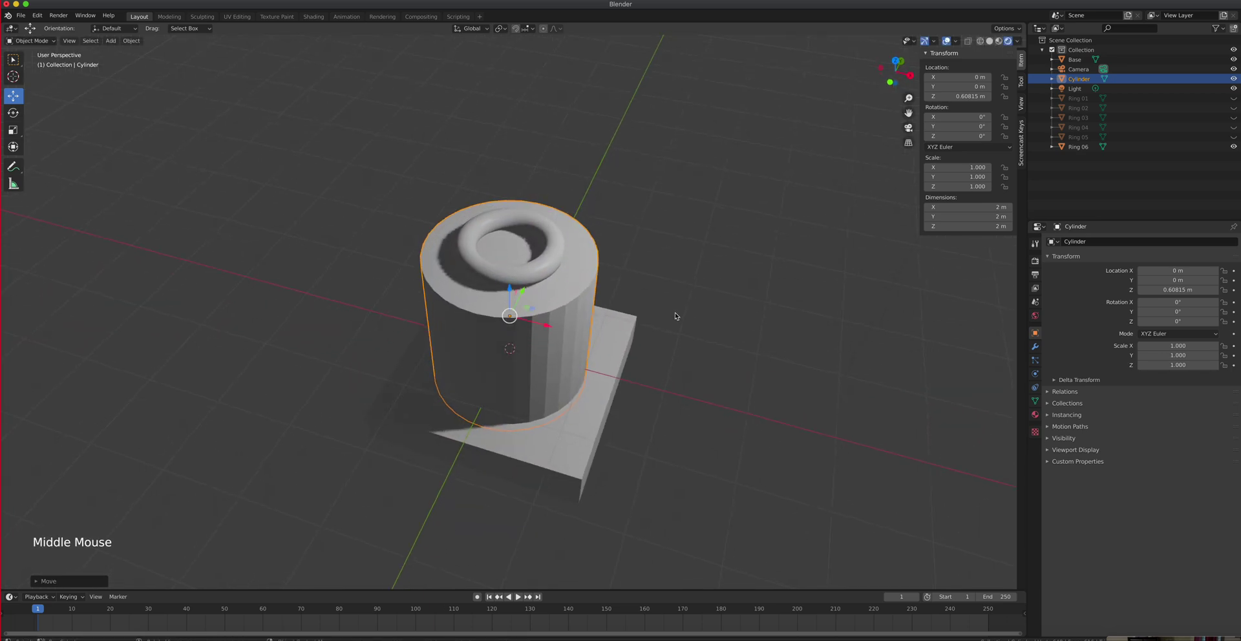
{"action": "left_click", "coordinate": [13, 129]}
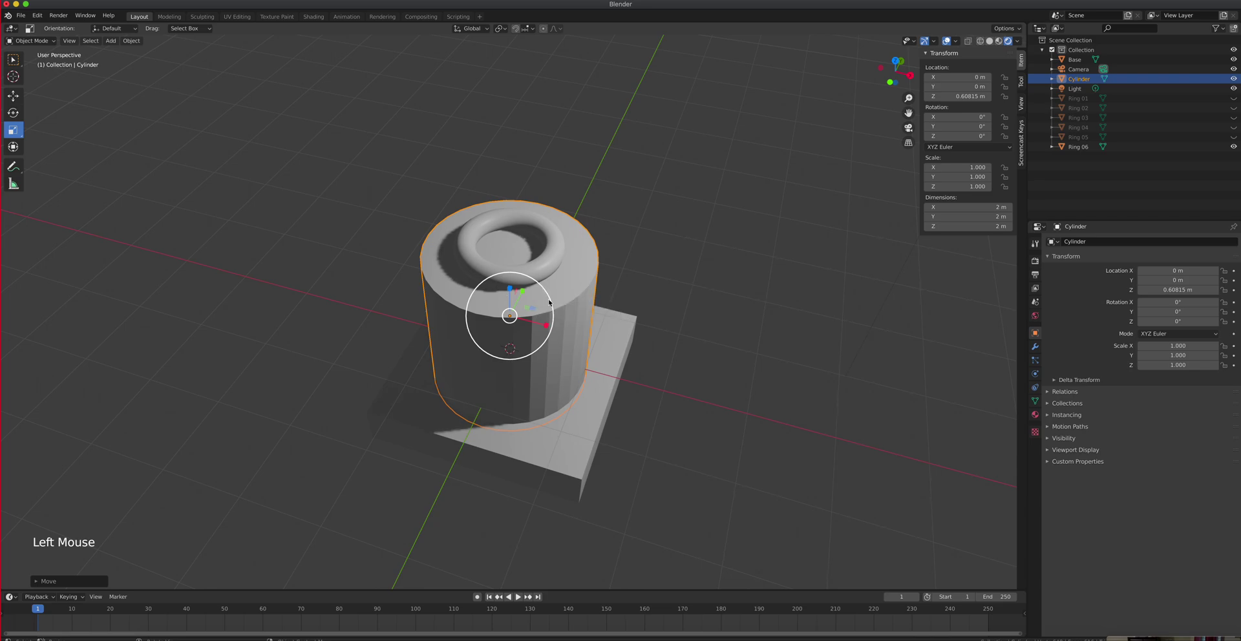
{"action": "left_click_drag", "start_coordinate": [547, 299], "coordinate": [524, 299]}
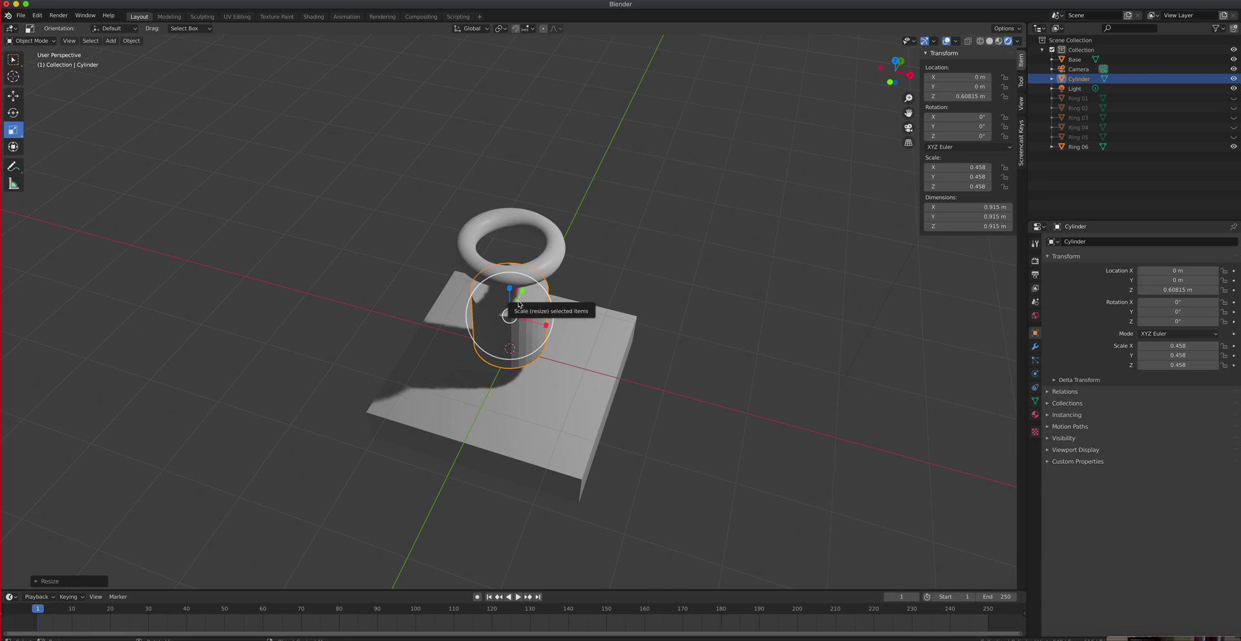
{"action": "key", "text": "KP_7"}
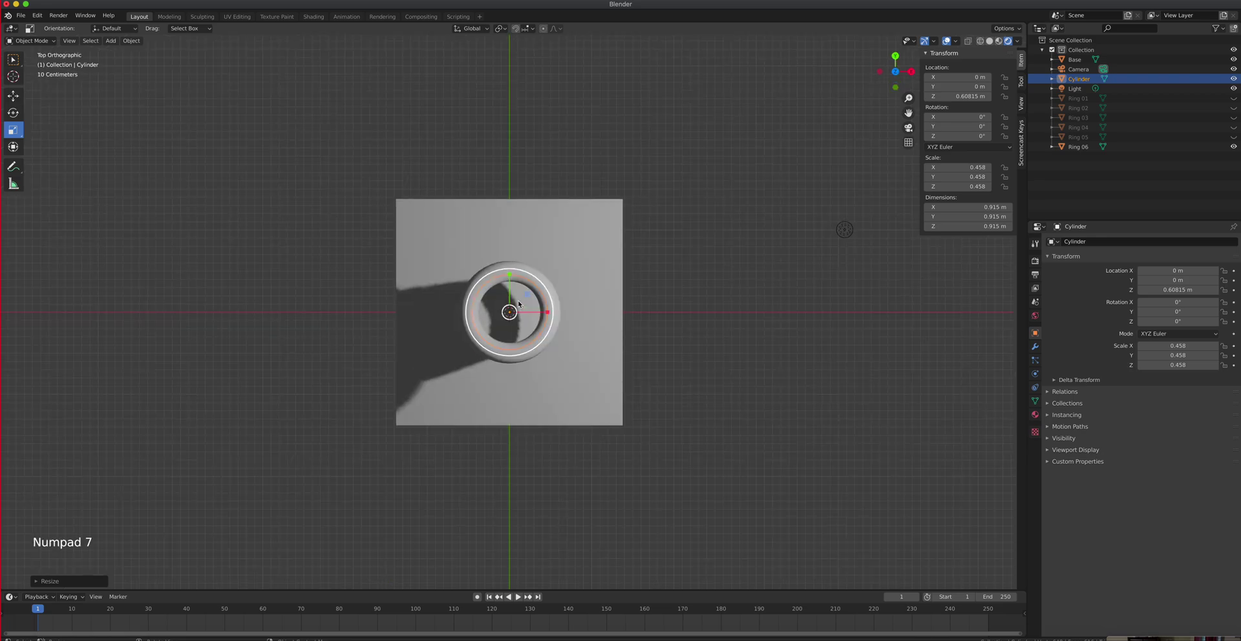
{"action": "scroll", "coordinate": [521, 304], "scroll_direction": "up", "scroll_amount": 5}
{"action": "left_click_drag", "start_coordinate": [542, 298], "coordinate": [528, 296]}
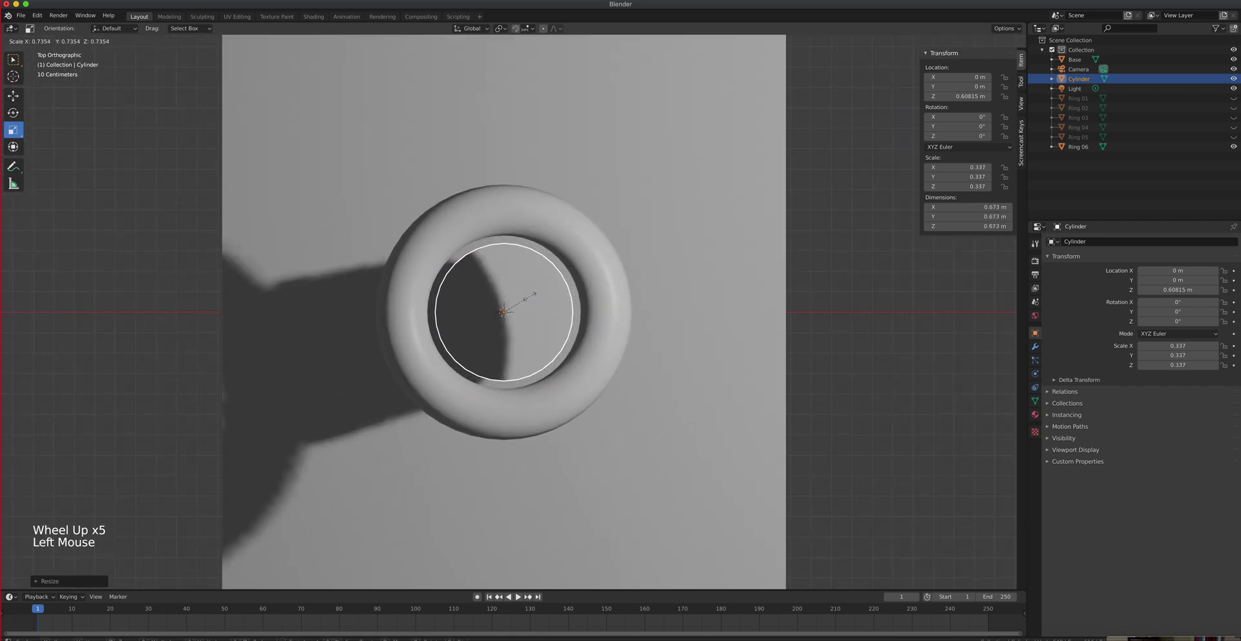
{"action": "left_click_drag", "start_coordinate": [529, 296], "coordinate": [529, 295]}
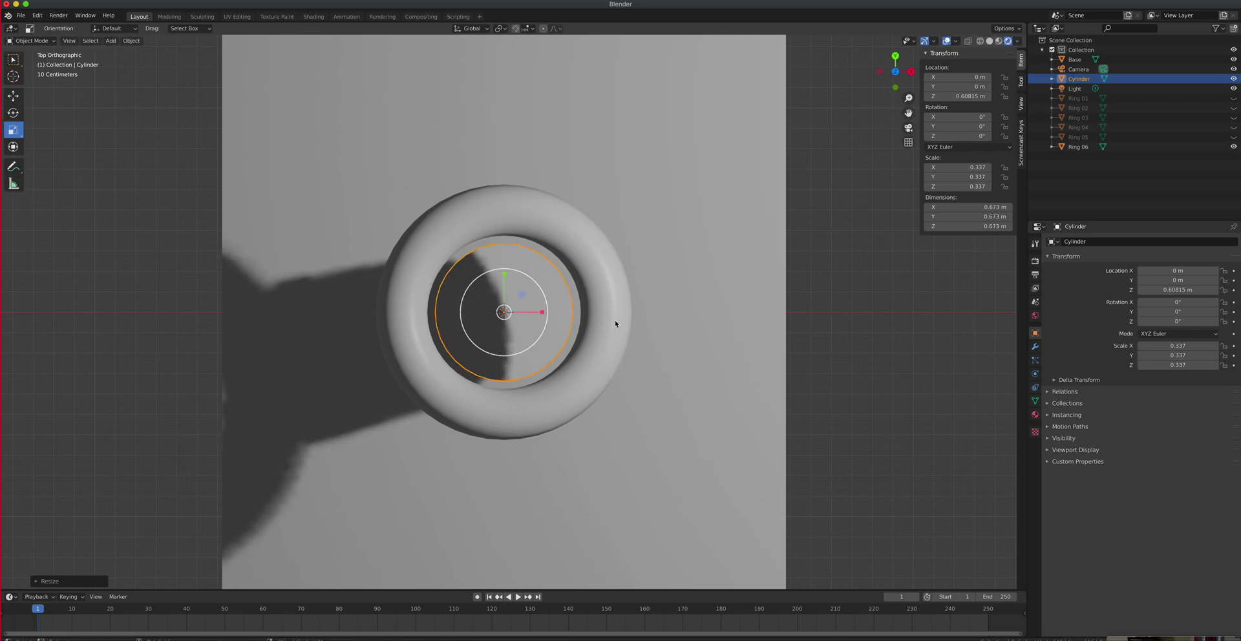
- Stretch the cylinder along Z to a scale of about 1.082 and raise it to about Z 0.805 m, through Ring 06
{"action": "middle_click_drag", "start_coordinate": [648, 508], "coordinate": [604, 406]}
{"action": "scroll", "coordinate": [603, 405], "scroll_direction": "down", "scroll_amount": 2}
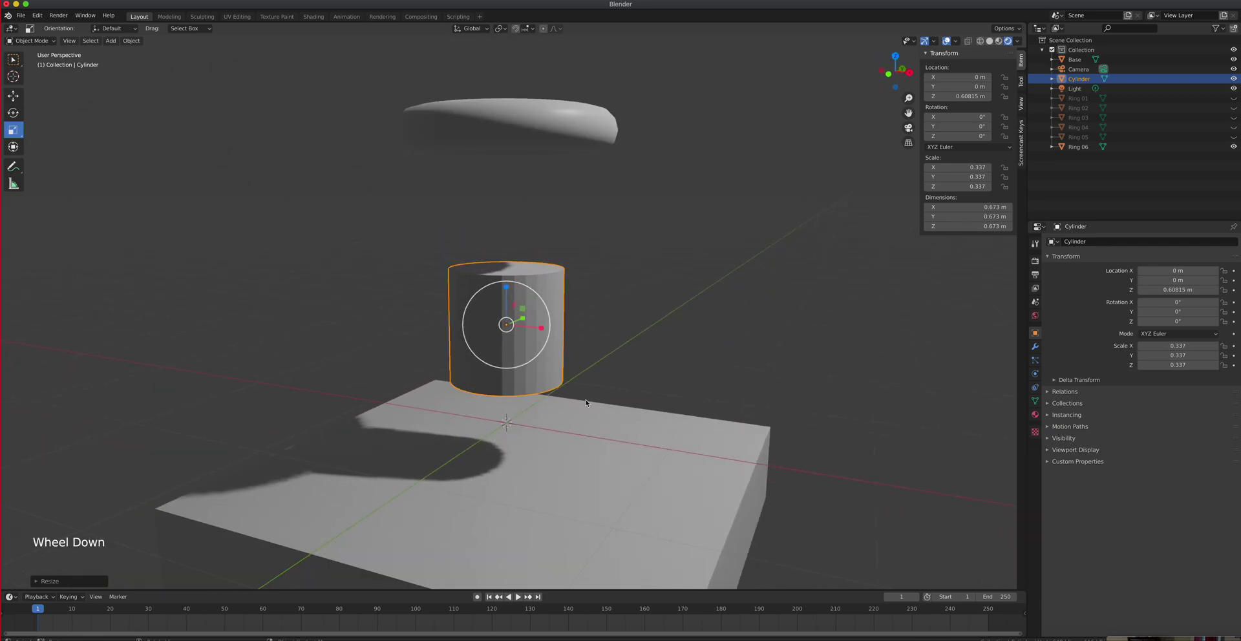
{"action": "key", "text": "KP_1"}
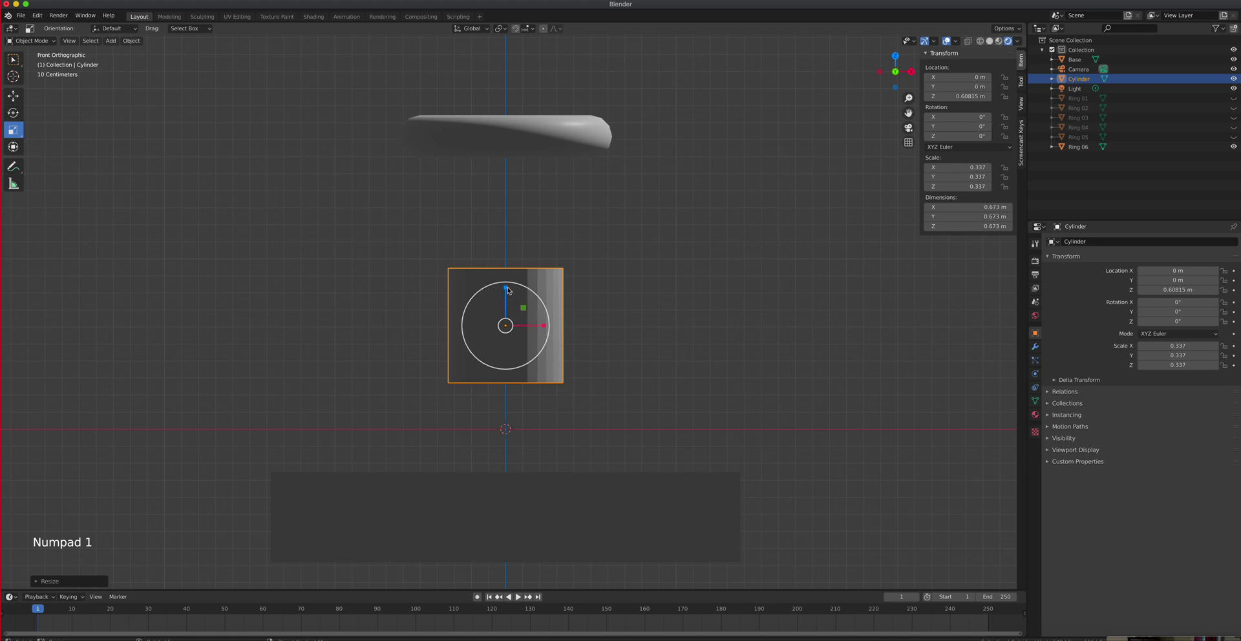
{"action": "left_click_drag", "start_coordinate": [507, 289], "coordinate": [517, 198]}
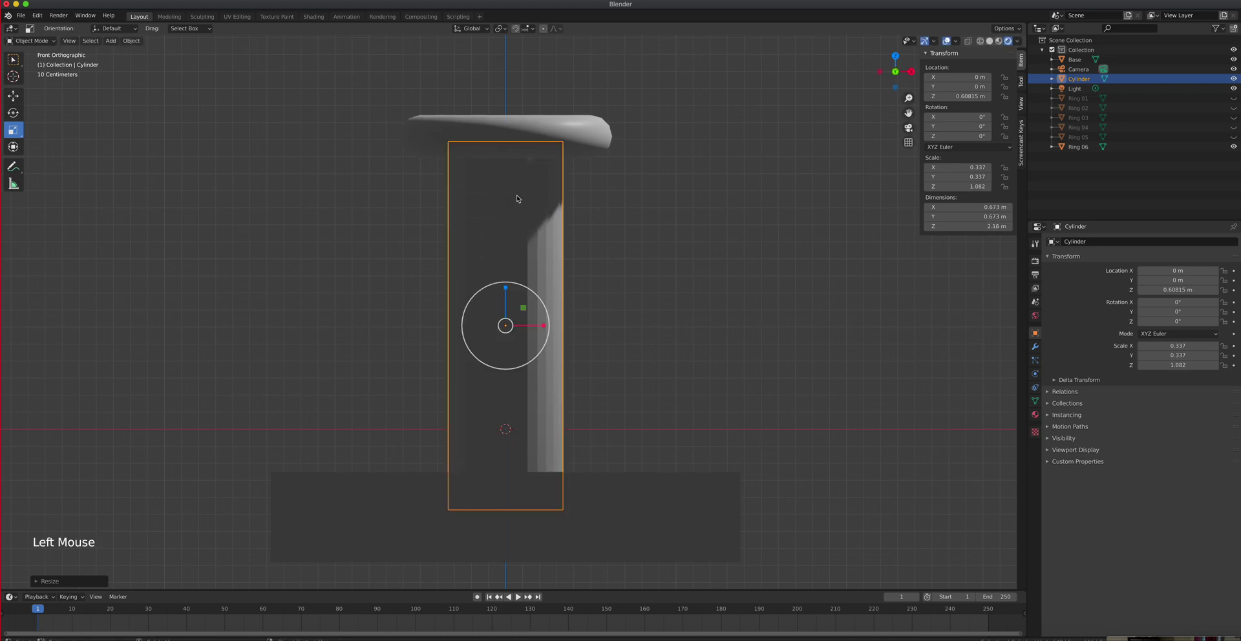
{"action": "left_click", "coordinate": [14, 96]}
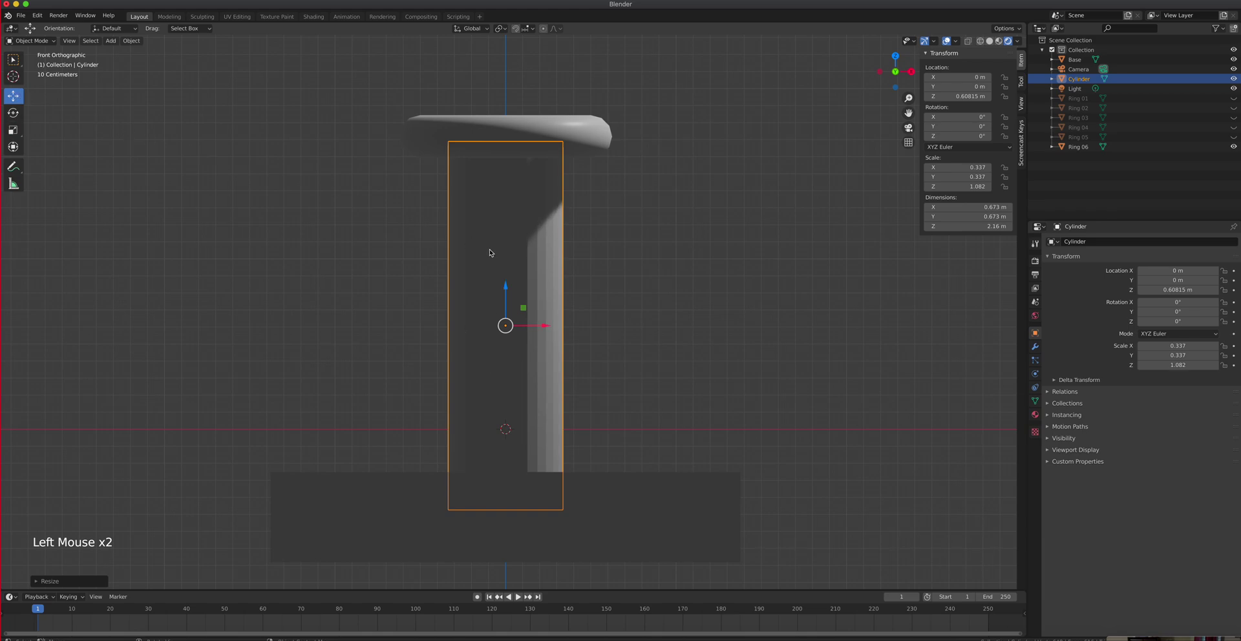
{"action": "left_click_drag", "start_coordinate": [506, 288], "coordinate": [506, 249]}
- Rename the cylinder as Base Stick
{"action": "middle_click_drag", "start_coordinate": [595, 296], "coordinate": [562, 103]}
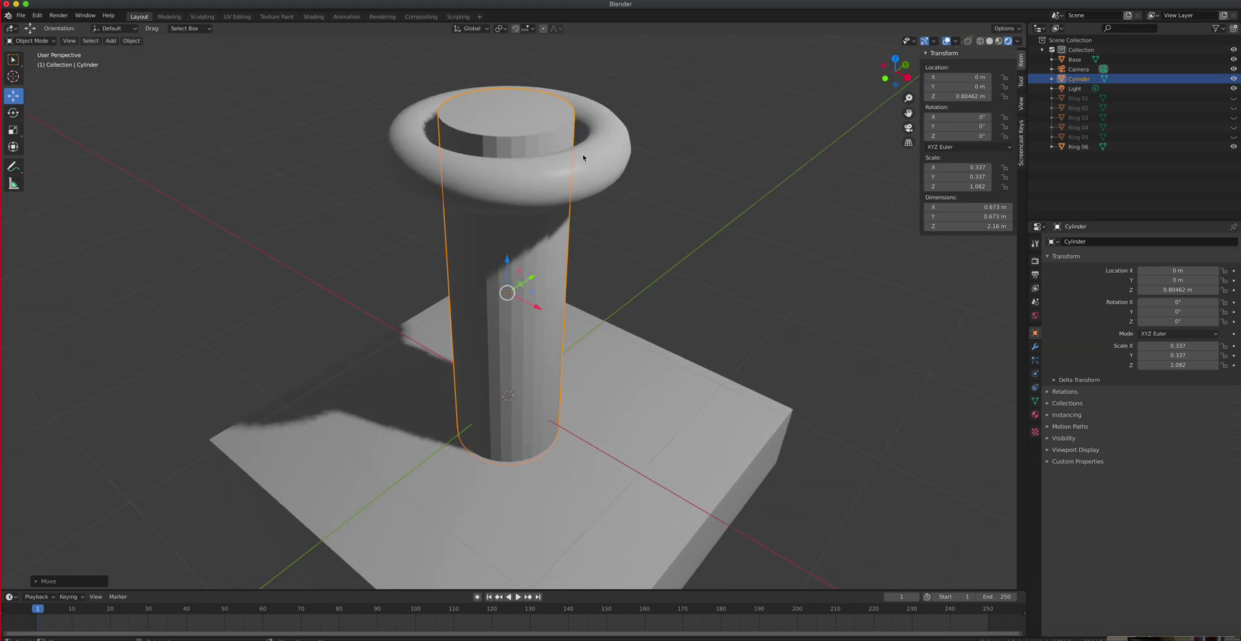
{"action": "left_click", "coordinate": [1085, 79]}
{"action": "double_click", "coordinate": [1085, 78]}
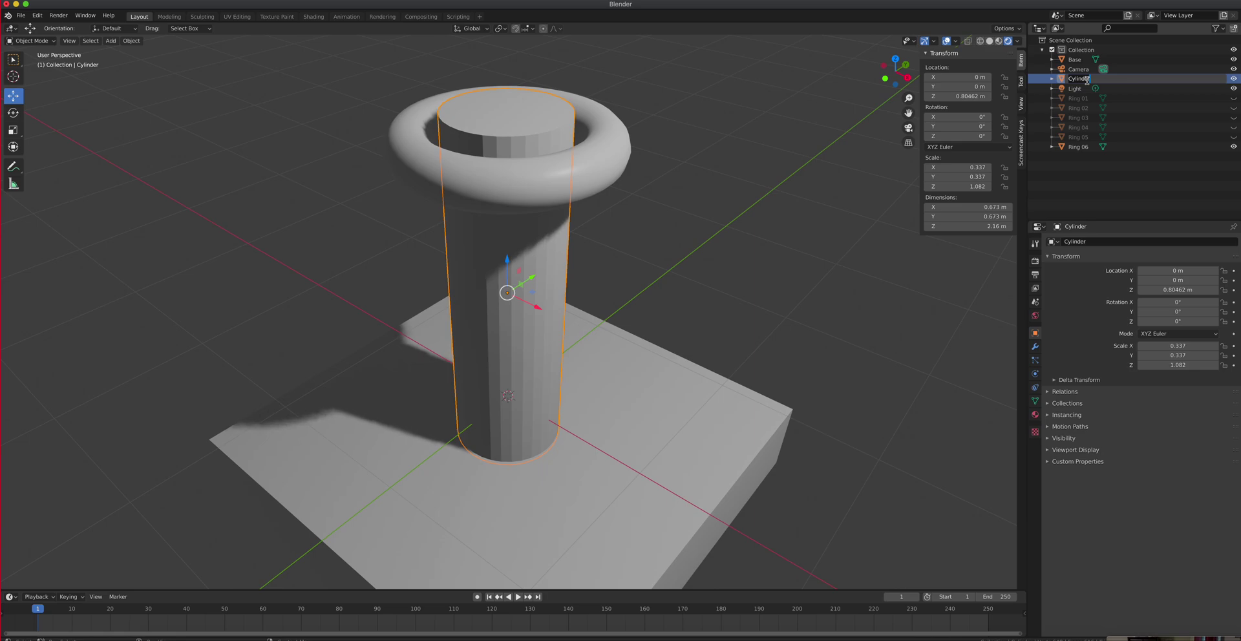
{"action": "type", "text": "Base Stick"}
{"action": "key", "text": "Return"}
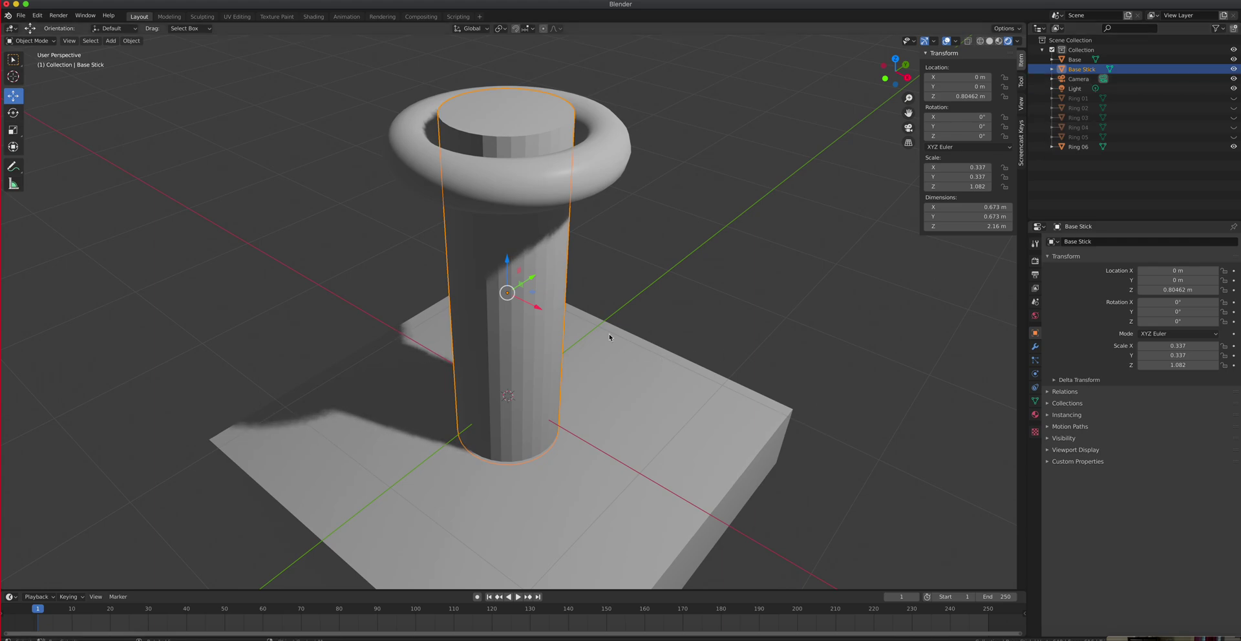
{"action": "middle_click_drag", "start_coordinate": [648, 394], "coordinate": [659, 378]}
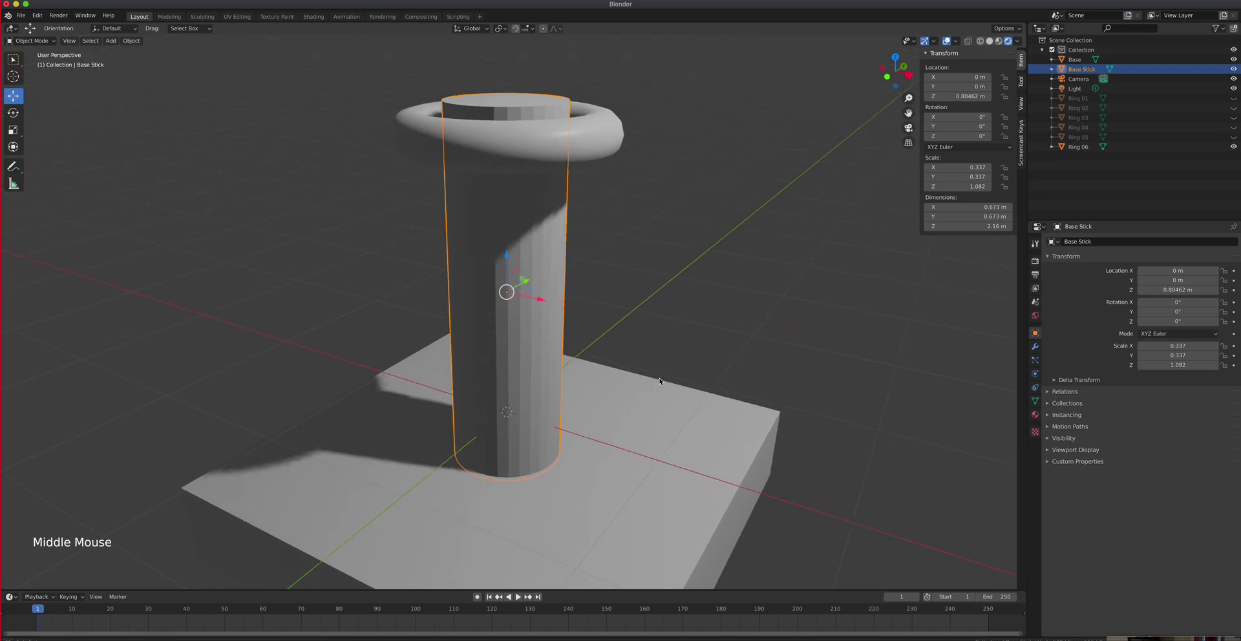
- Join the Base and the Base Stick into a single object, with the stick as the active object
{"action": "left_click", "coordinate": [665, 430]}
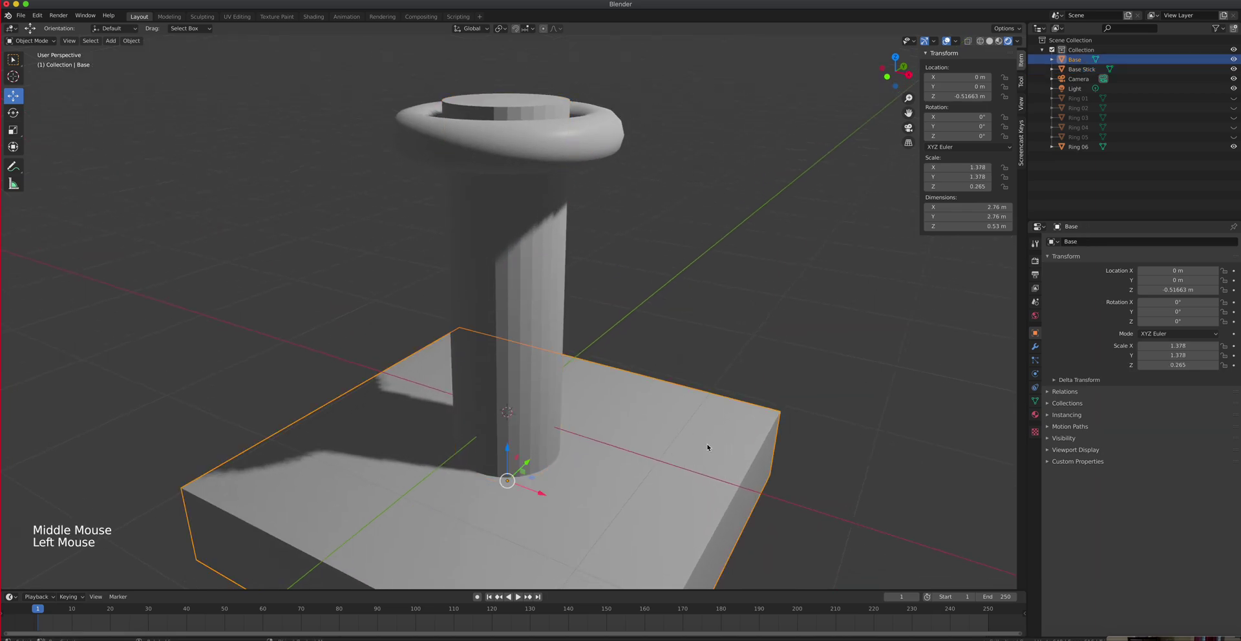
{"action": "left_click", "coordinate": [544, 288], "text": "shift"}
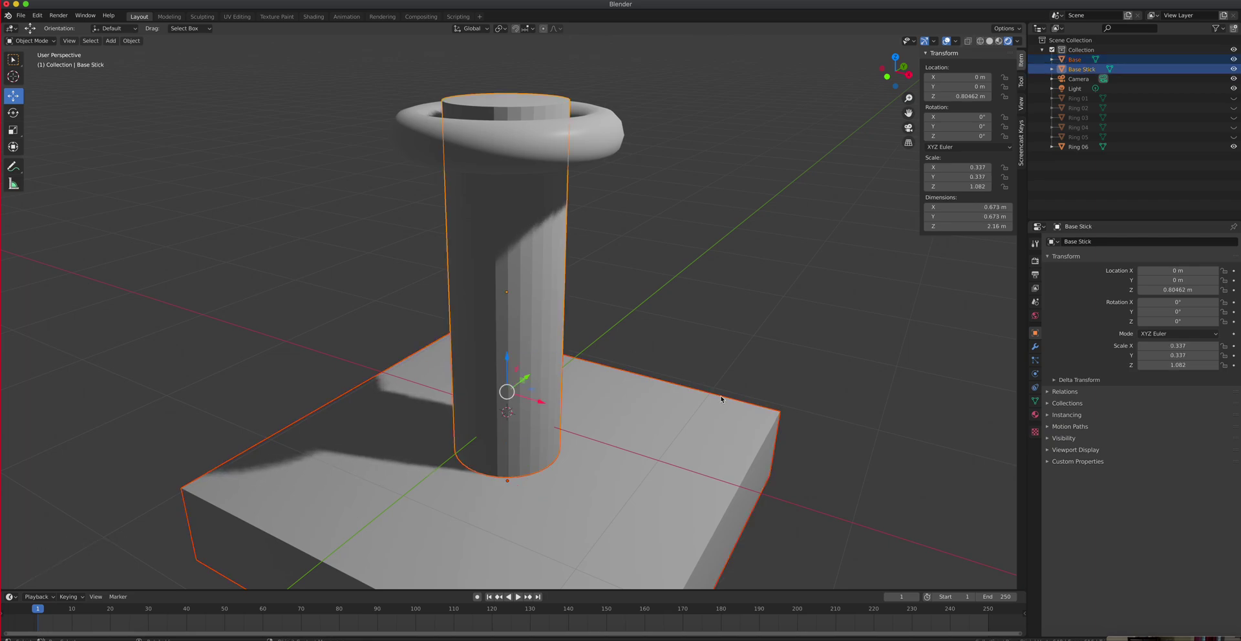
{"action": "left_click", "coordinate": [668, 428]}
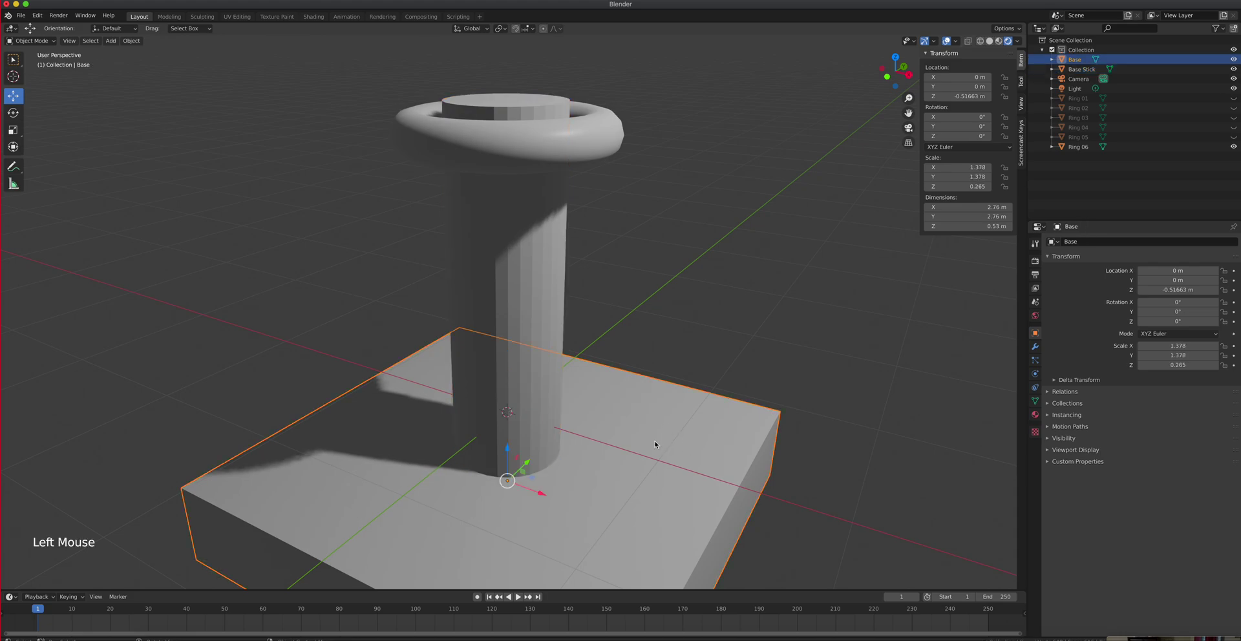
{"action": "key", "text": "shift"}
{"action": "left_click", "coordinate": [536, 289], "text": "shift"}
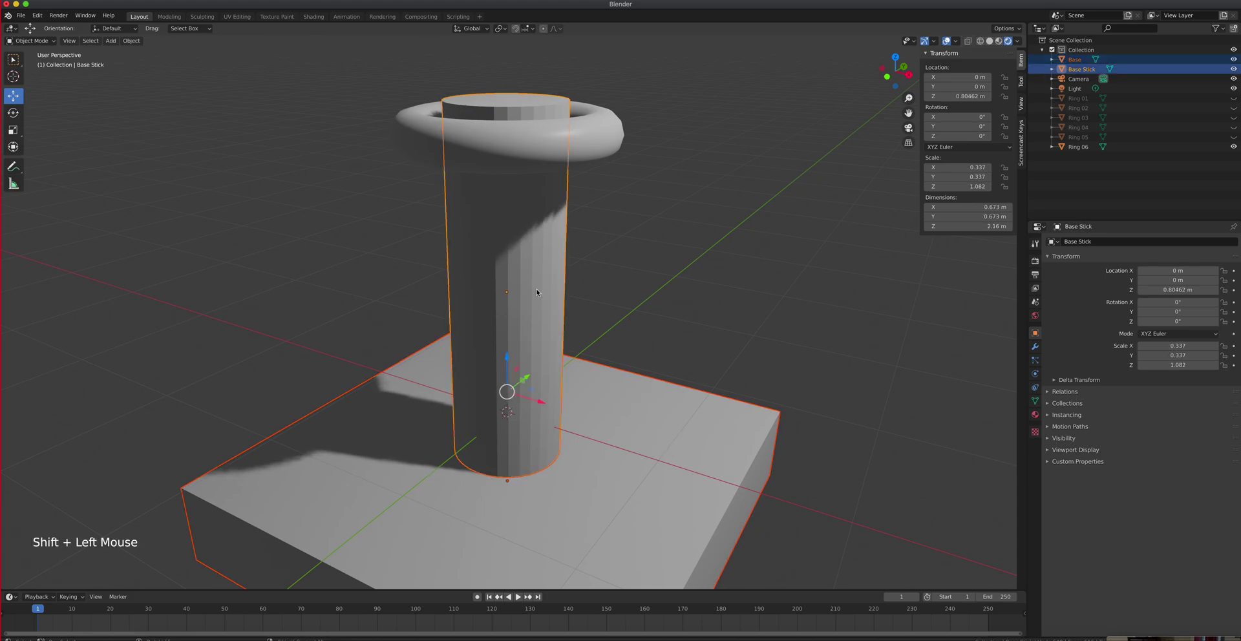
{"action": "left_click", "coordinate": [131, 41]}
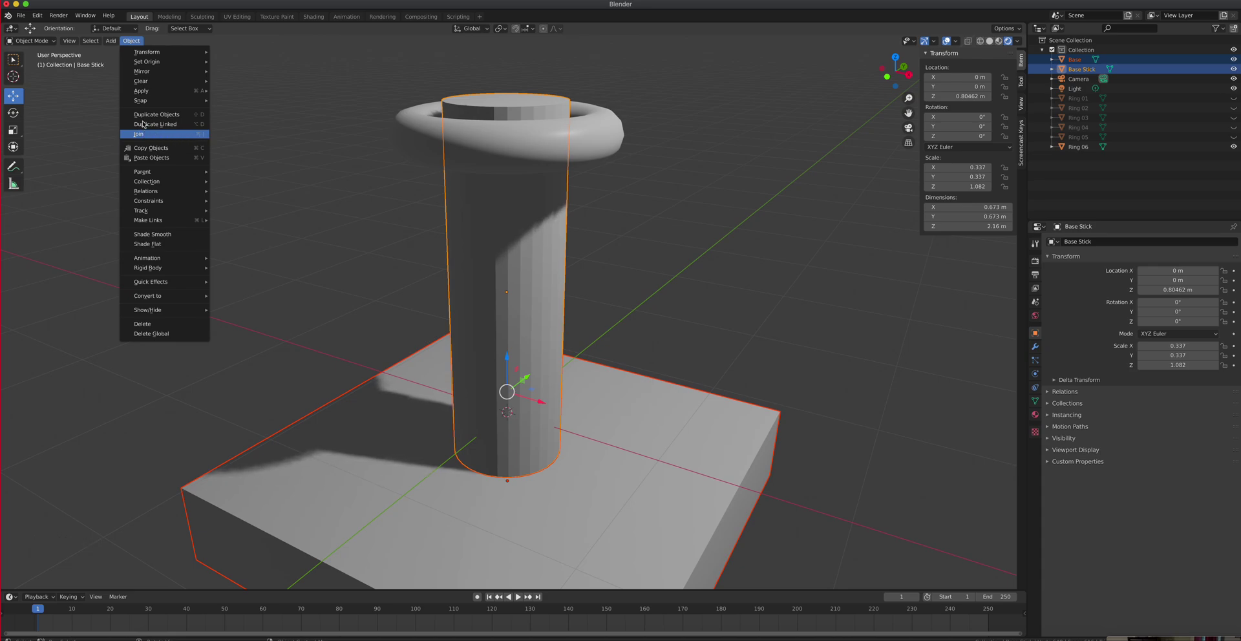
{"action": "key", "text": "Escape"}
{"action": "left_click", "coordinate": [134, 41]}
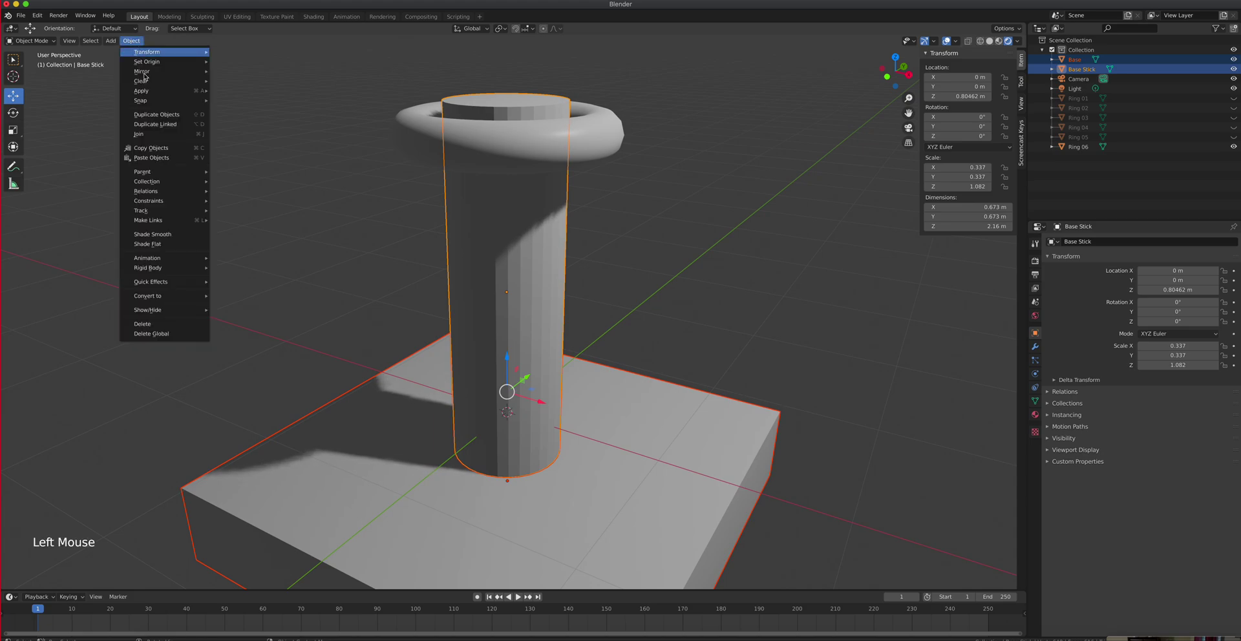
{"action": "left_click", "coordinate": [146, 135]}
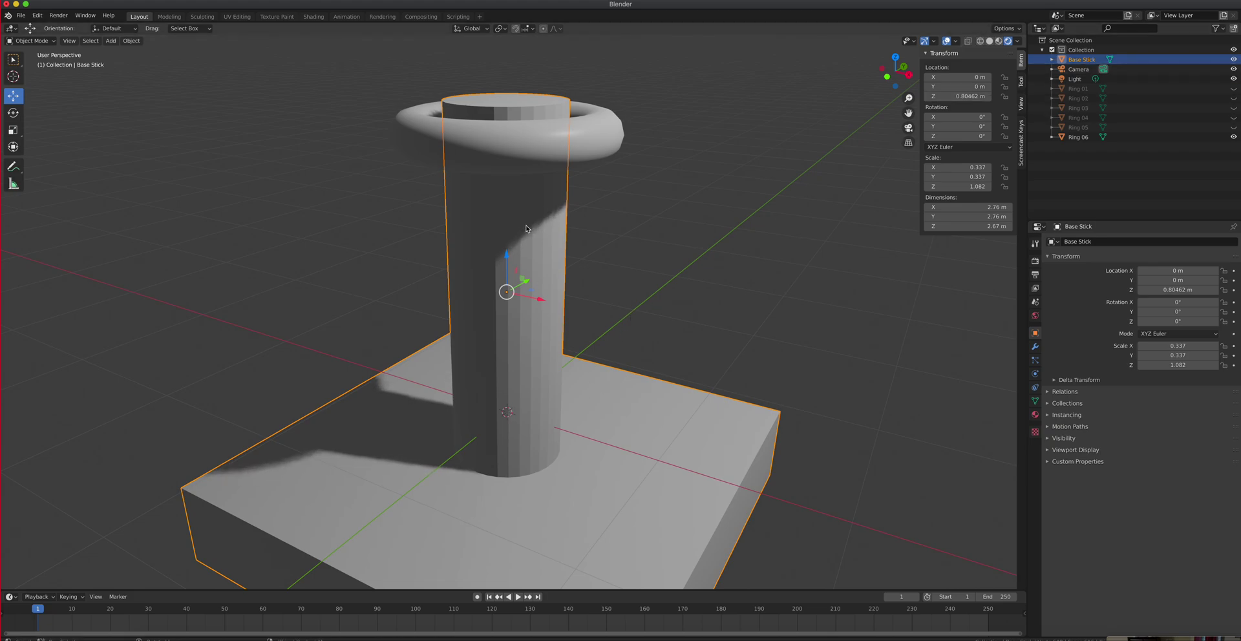
- Rename the joined base and stick object as Base
{"action": "left_click", "coordinate": [1083, 59]}
{"action": "double_click", "coordinate": [1082, 59]}
{"action": "left_click_drag", "start_coordinate": [1081, 59], "coordinate": [1094, 60]}
{"action": "key", "text": "BackSpace"}
{"action": "key", "text": "BackSpace"}
{"action": "key", "text": "Return"}
{"action": "left_click", "coordinate": [571, 449]}
{"action": "left_click", "coordinate": [573, 451]}
{"action": "left_click", "coordinate": [573, 451]}
{"action": "left_click", "coordinate": [573, 451]}
- Unhide Ring 01 through Ring 05 so that the whole ring stack is displayed around the stick
{"action": "left_click", "coordinate": [1233, 88]}
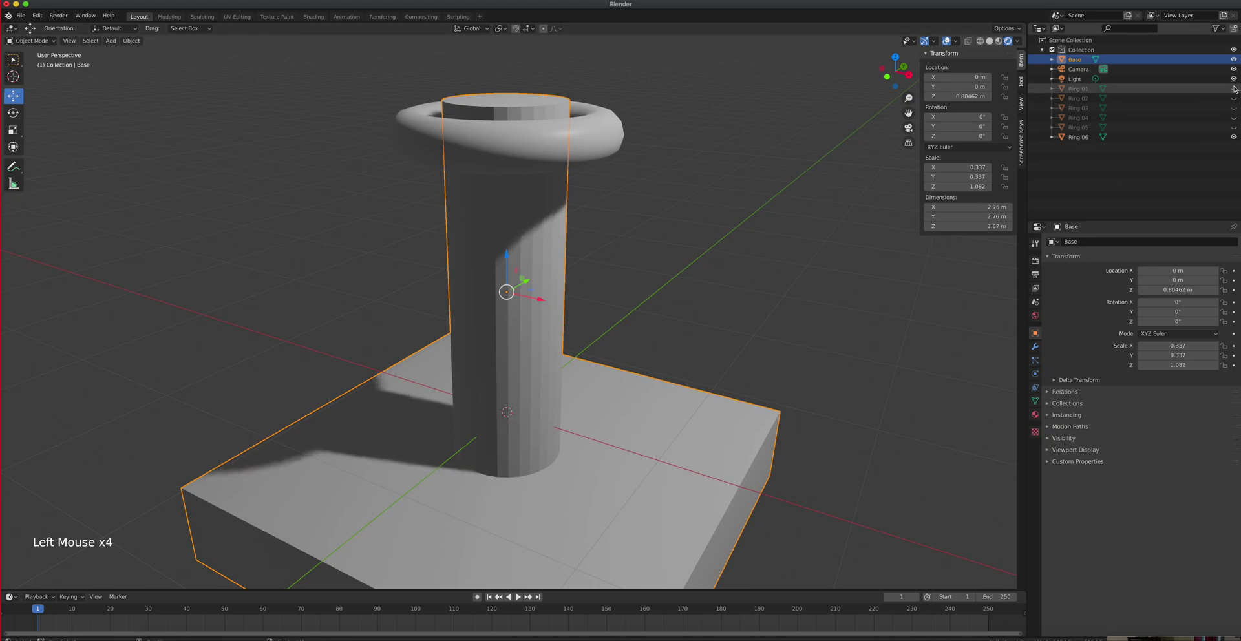
{"action": "left_click", "coordinate": [1233, 98]}
{"action": "left_click", "coordinate": [1233, 107]}
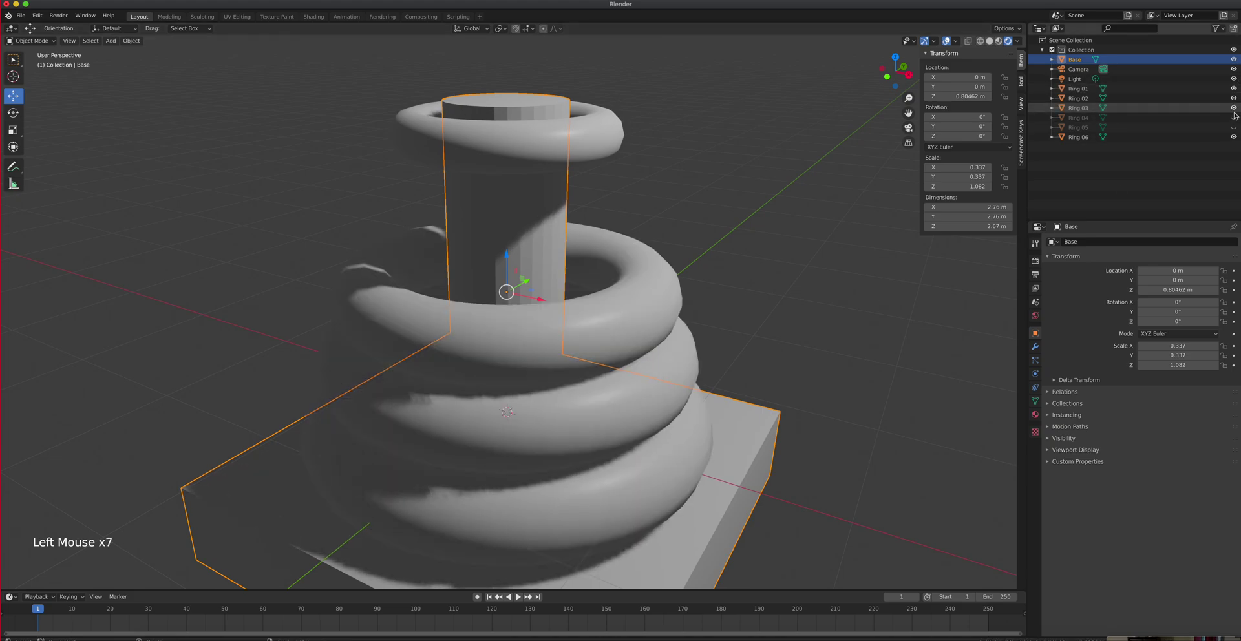
{"action": "left_click", "coordinate": [1232, 117]}
{"action": "left_click", "coordinate": [1233, 127]}
{"action": "scroll", "coordinate": [569, 238], "scroll_direction": "down", "scroll_amount": 3}
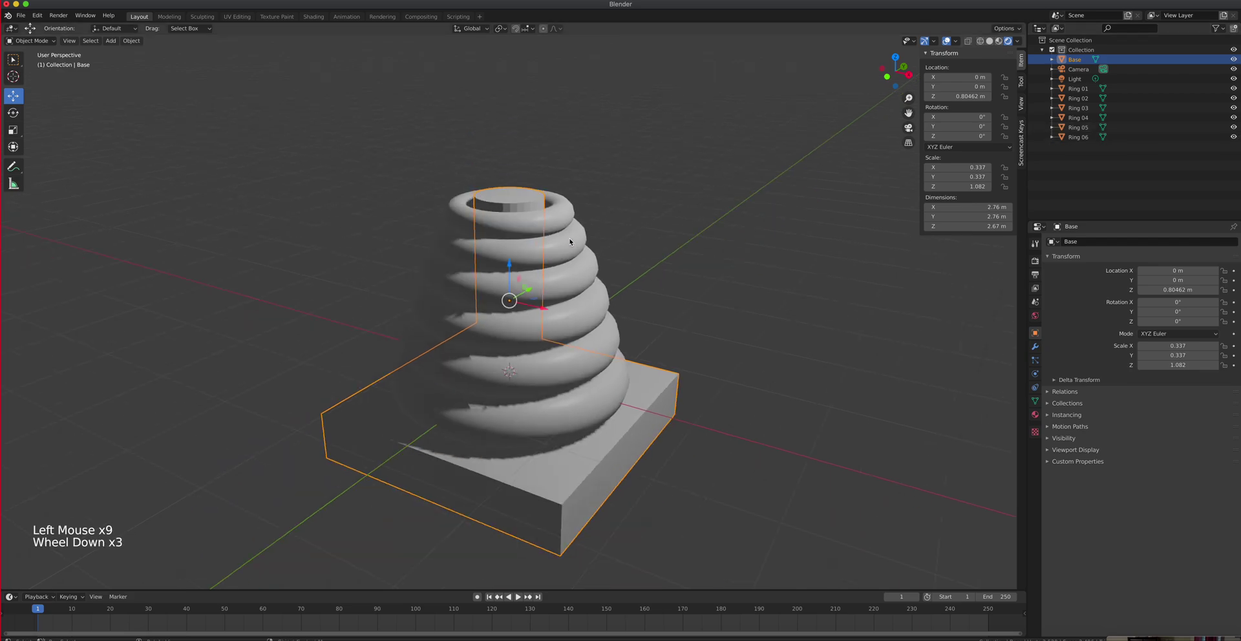
{"action": "middle_click", "coordinate": [730, 282]}
{"action": "middle_click_drag", "start_coordinate": [731, 278], "coordinate": [645, 264]}
- Add a UV sphere at the origin and raise it straight up to about Z 2.854 m, above the ring stack
{"action": "key", "text": "KP_1"}
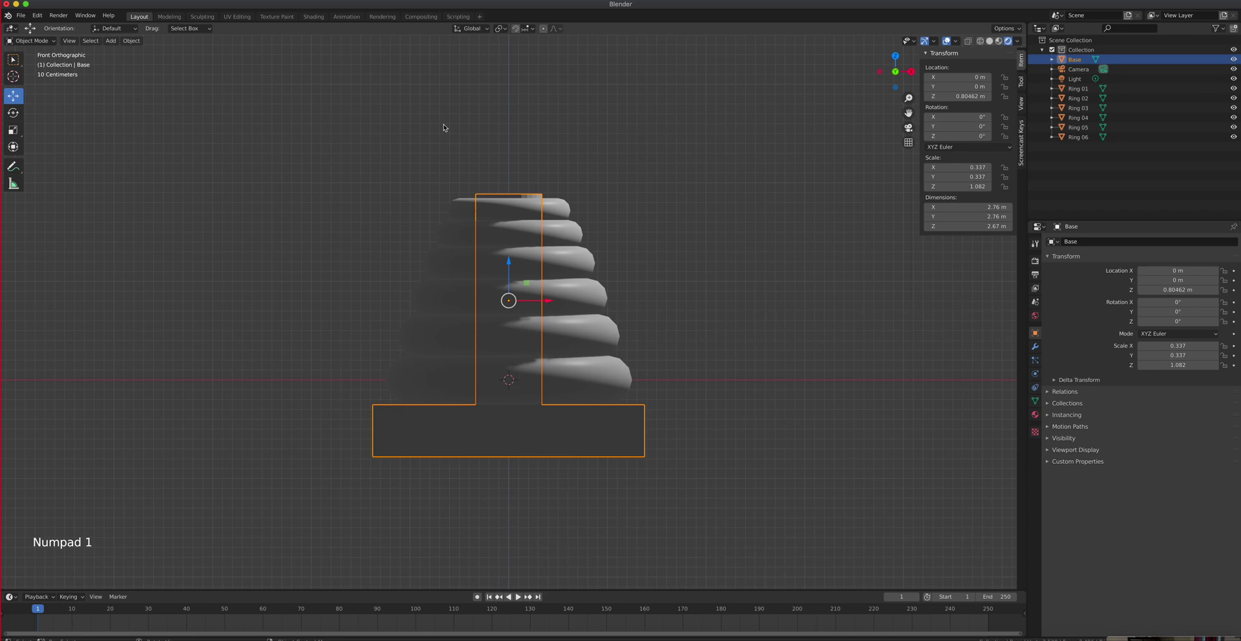
{"action": "left_click", "coordinate": [110, 40]}
{"action": "mouse_move", "coordinate": [112, 53]}
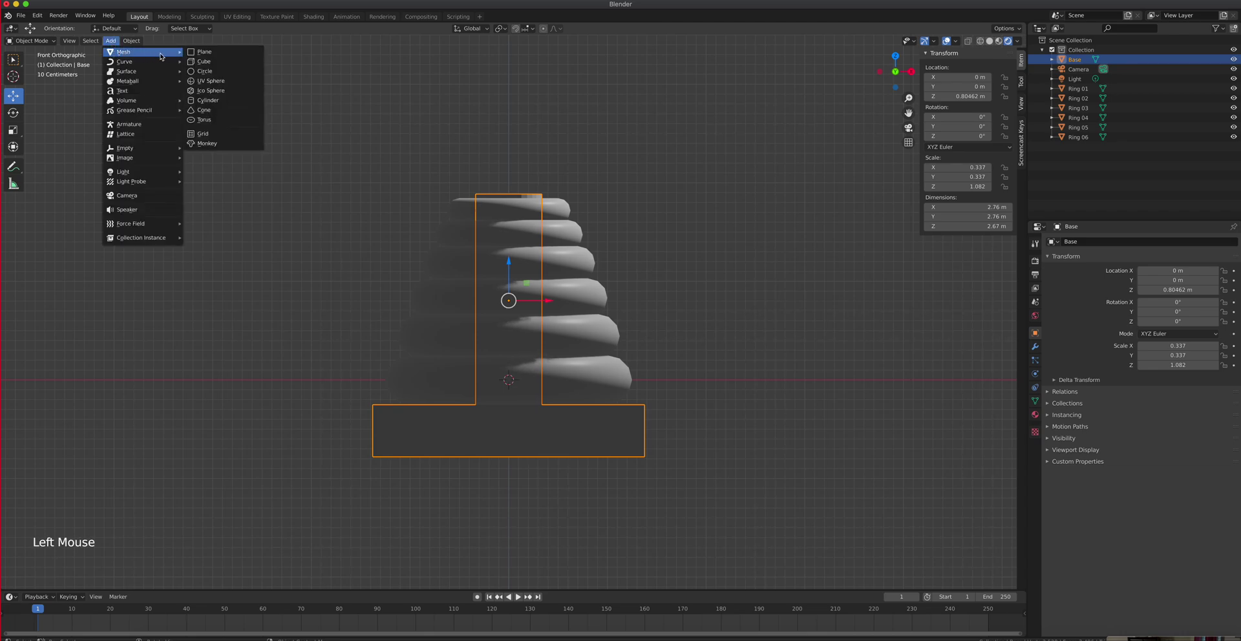
{"action": "left_click", "coordinate": [233, 83]}
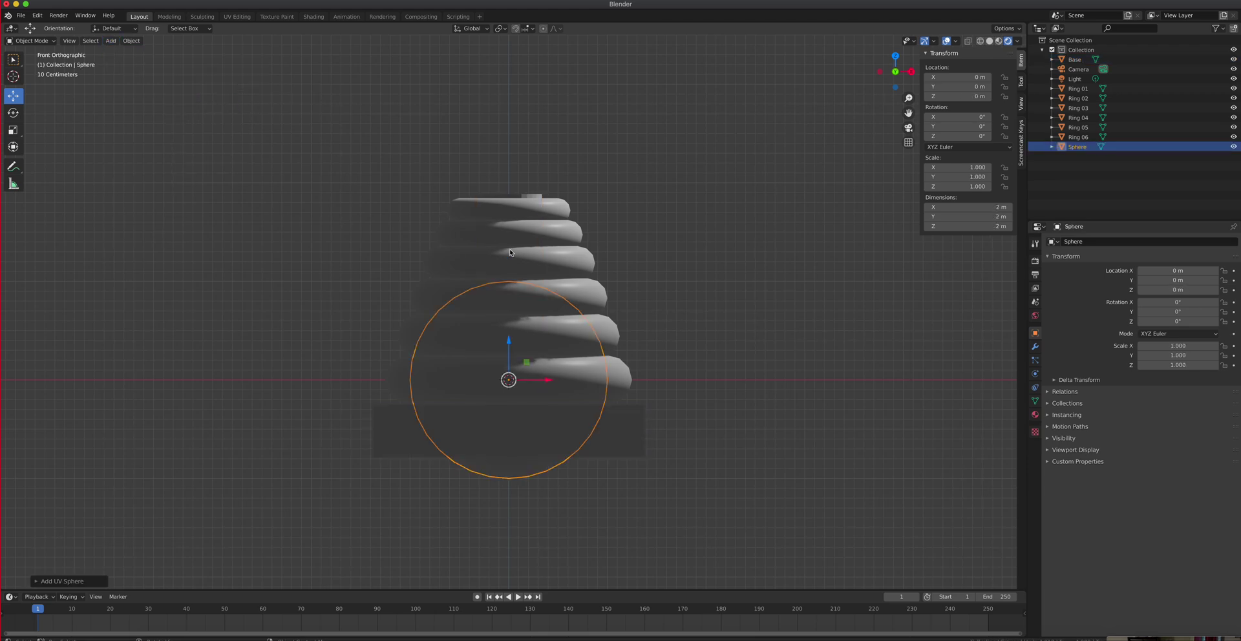
{"action": "left_click_drag", "start_coordinate": [511, 337], "coordinate": [513, 55]}
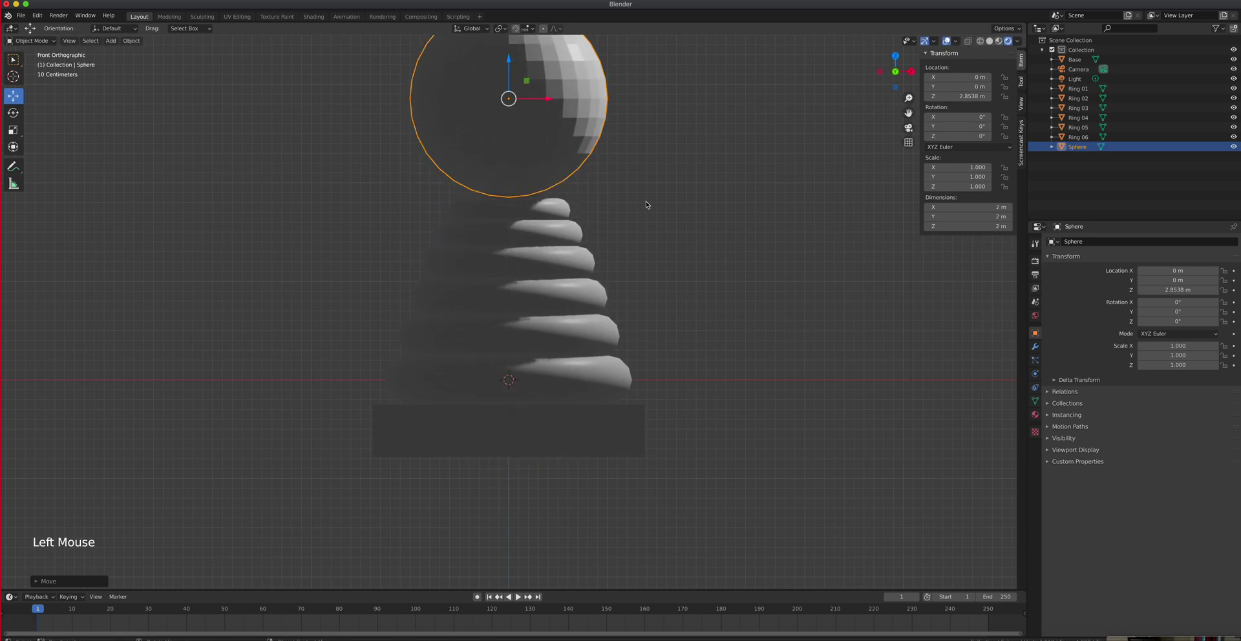
- Apply smooth shading to the sphere above the rings
{"action": "scroll", "coordinate": [634, 296], "scroll_direction": "down", "scroll_amount": 3}
{"action": "middle_click_drag", "start_coordinate": [636, 297], "coordinate": [509, 313]}
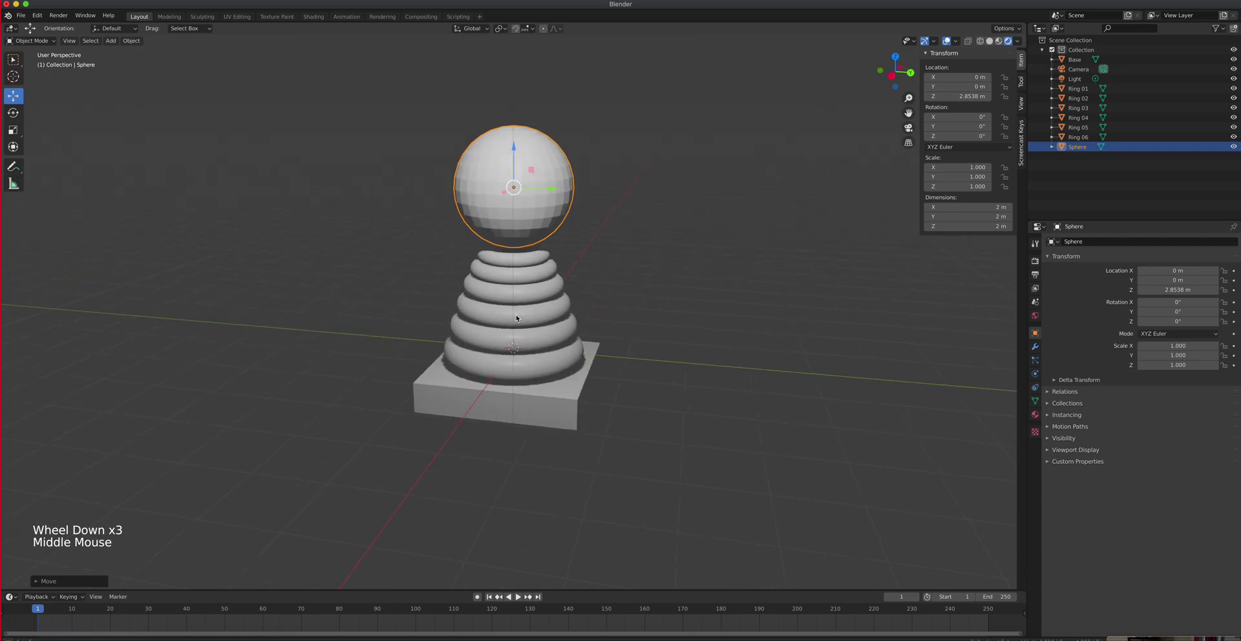
{"action": "scroll", "coordinate": [489, 301], "scroll_direction": "up", "scroll_amount": 3}
{"action": "scroll", "coordinate": [489, 302], "scroll_direction": "up", "scroll_amount": 1}
{"action": "scroll", "coordinate": [489, 302], "scroll_direction": "down", "scroll_amount": 2}
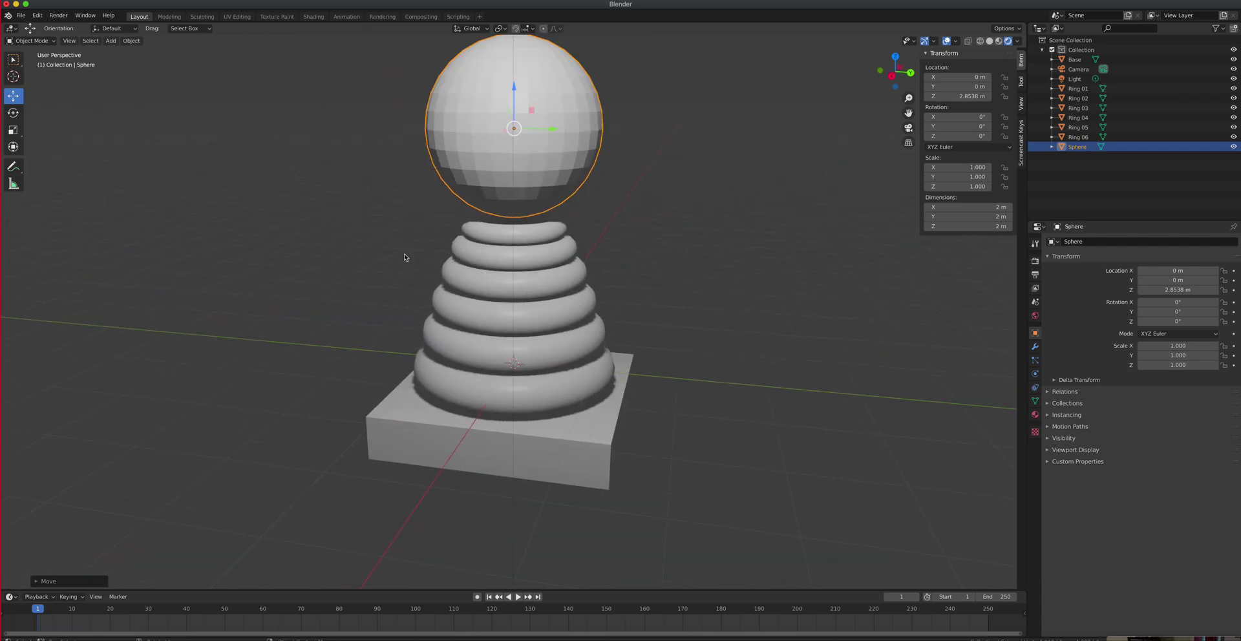
{"action": "right_click", "coordinate": [554, 119]}
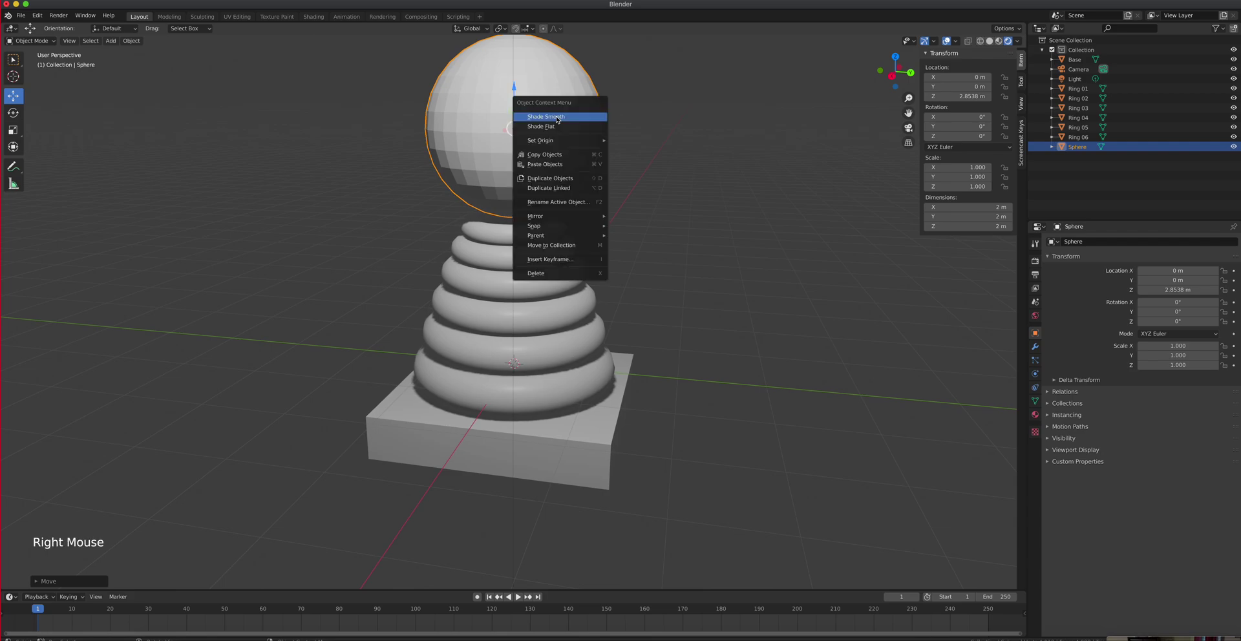
{"action": "left_click", "coordinate": [557, 117]}
- Scale the sphere uniformly to about 0.563 and lower it to about Z 2.301 m, onto the top ring
{"action": "left_click", "coordinate": [16, 132]}
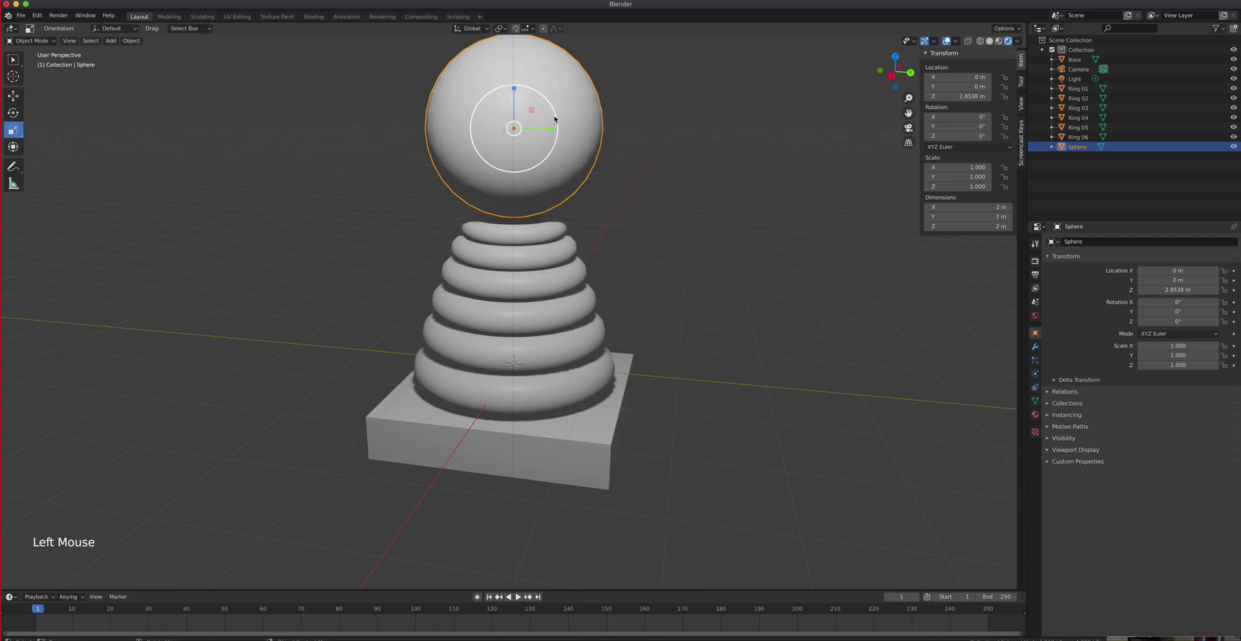
{"action": "left_click_drag", "start_coordinate": [554, 112], "coordinate": [536, 119]}
{"action": "key", "text": "KP_1"}
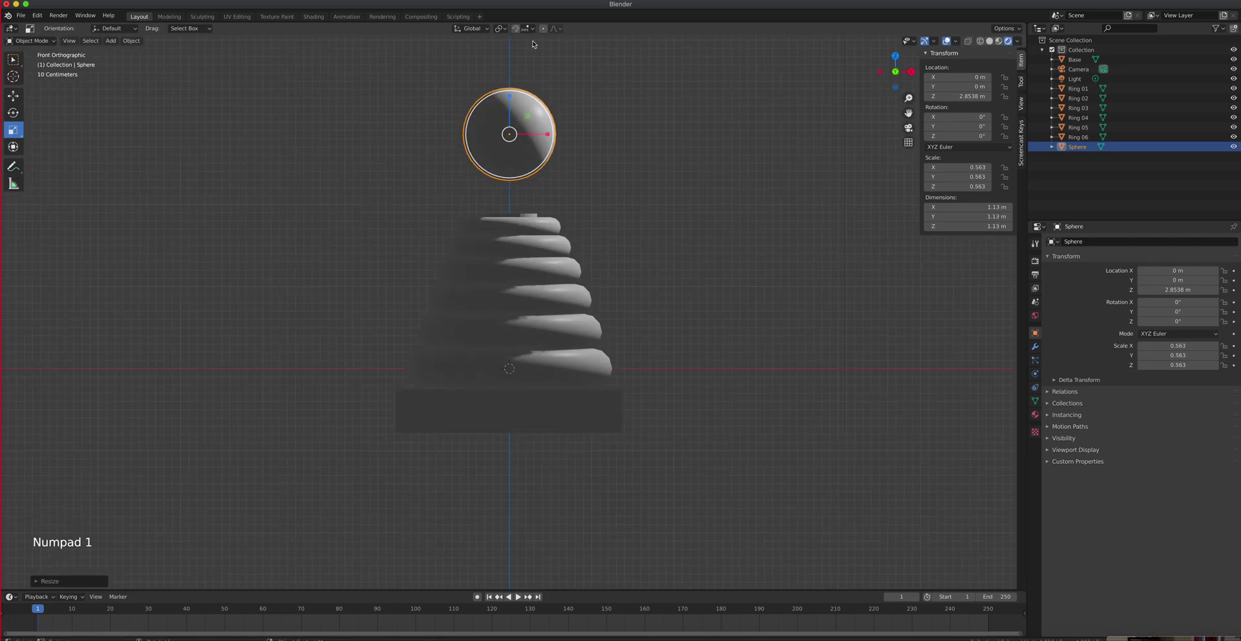
{"action": "left_click", "coordinate": [13, 97]}
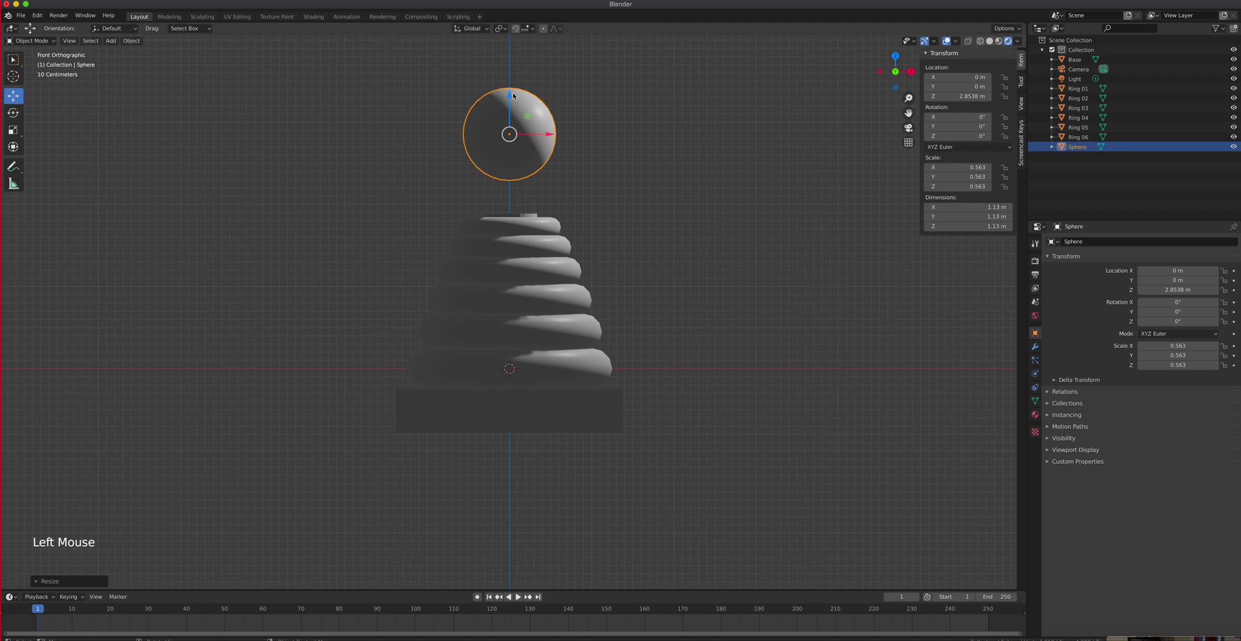
{"action": "left_click_drag", "start_coordinate": [513, 96], "coordinate": [509, 139]}
{"action": "middle_click_drag", "start_coordinate": [587, 211], "coordinate": [540, 147]}
{"action": "left_click_drag", "start_coordinate": [516, 138], "coordinate": [515, 142]}
{"action": "mouse_move", "coordinate": [553, 280]}
{"action": "middle_mouse_down"}
{"action": "mouse_move", "coordinate": [565, 250]}
{"action": "mouse_move", "coordinate": [563, 274]}
{"action": "mouse_move", "coordinate": [480, 267]}
{"action": "mouse_move", "coordinate": [599, 249]}
{"action": "mouse_move", "coordinate": [494, 253]}
{"action": "mouse_move", "coordinate": [562, 260]}
{"action": "middle_mouse_up"}
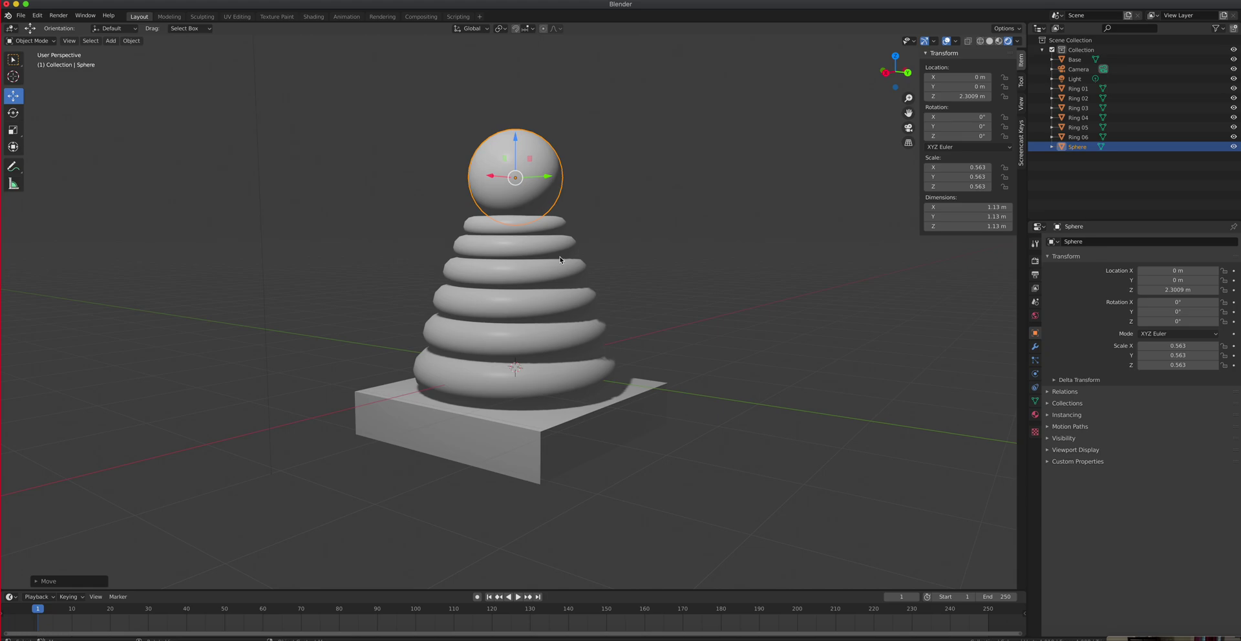
- Look through the camera, enable Lock Camera to View and orbit the camera around to another side of the toy
{"action": "key", "text": "KP_0"}
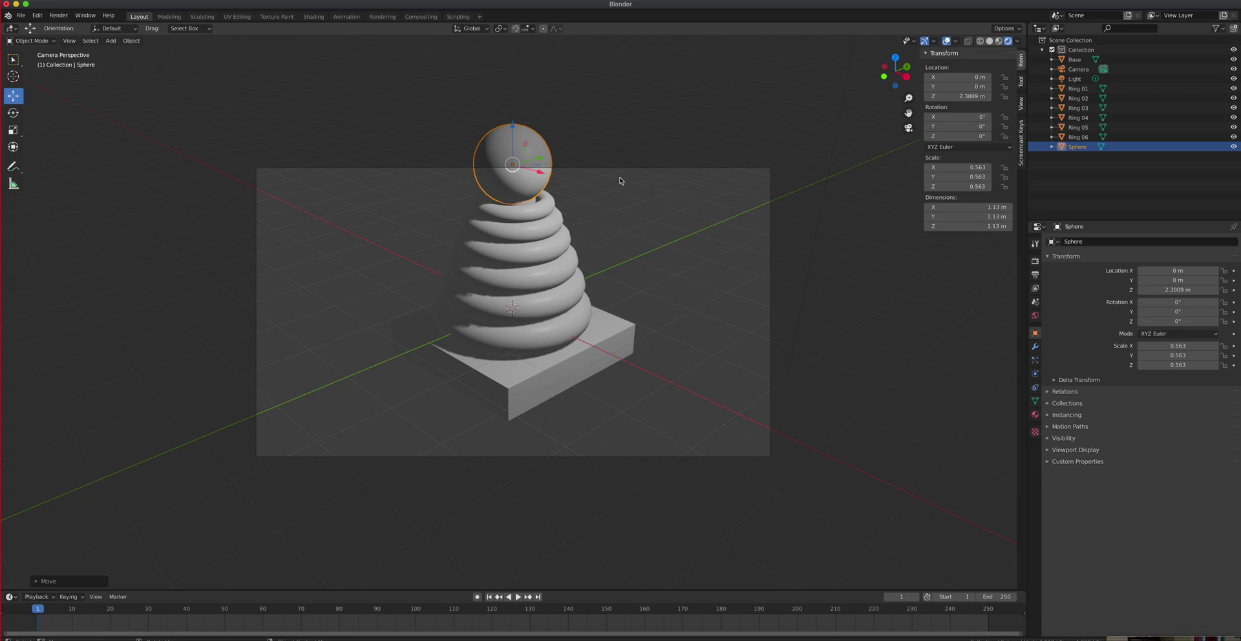
{"action": "left_click", "coordinate": [907, 127]}
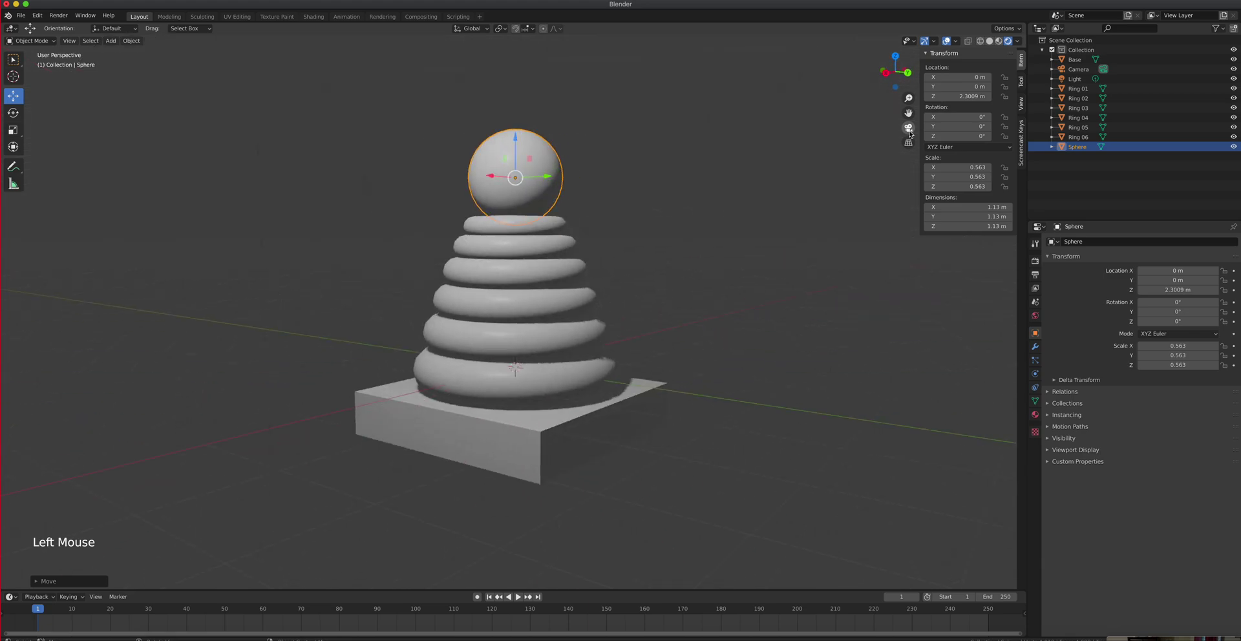
{"action": "left_click", "coordinate": [908, 127]}
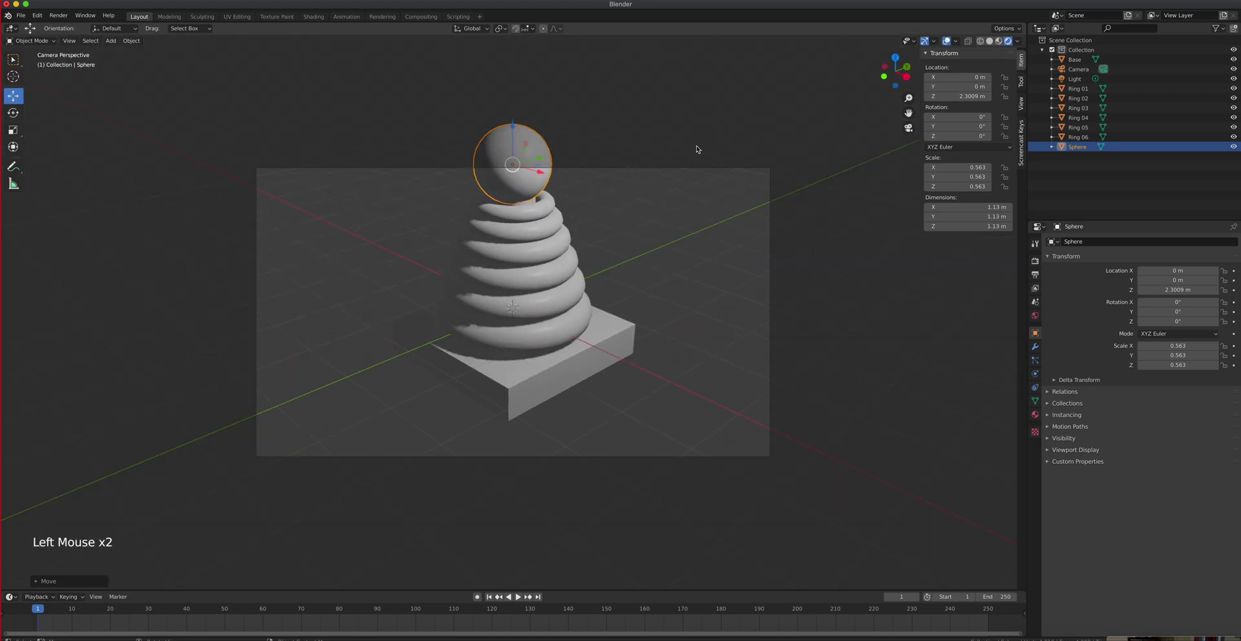
{"action": "key", "text": "n"}
{"action": "key", "text": "n"}
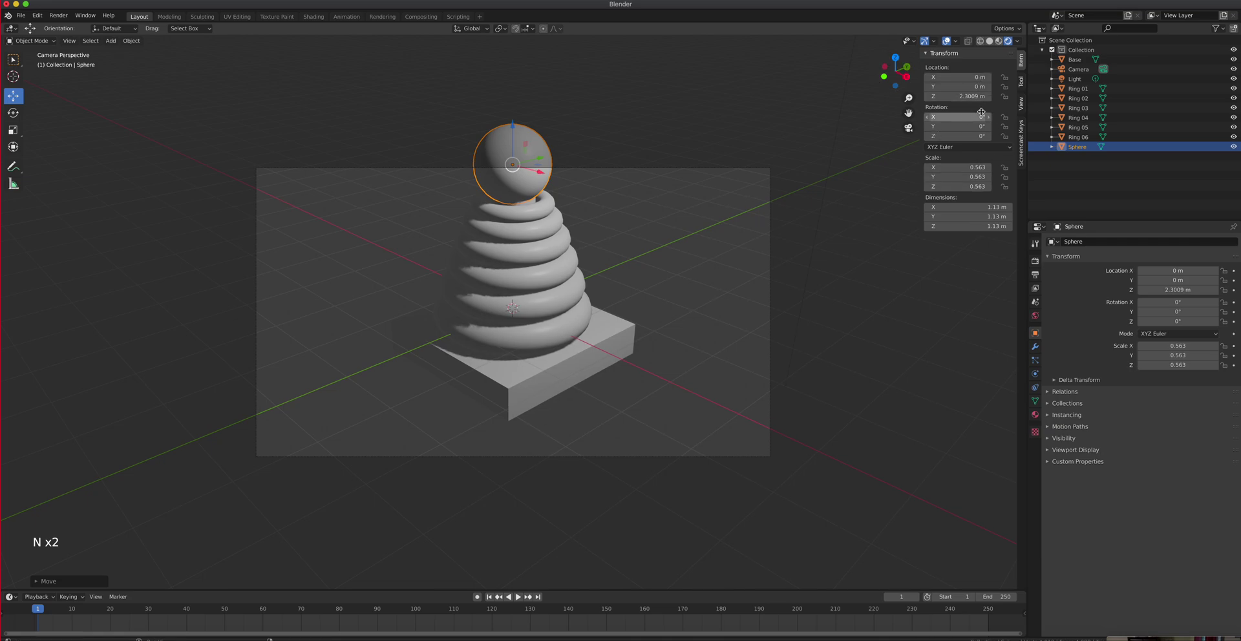
{"action": "left_click", "coordinate": [1024, 105]}
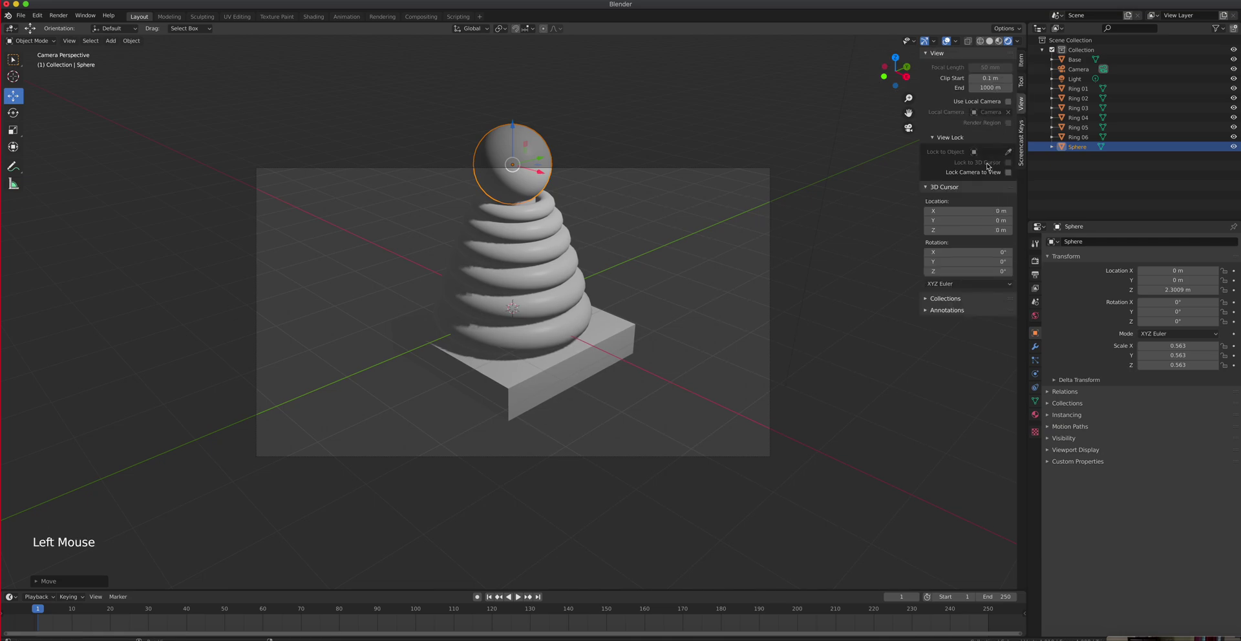
{"action": "left_click", "coordinate": [1008, 173]}
{"action": "middle_click_drag", "start_coordinate": [683, 307], "coordinate": [544, 325]}
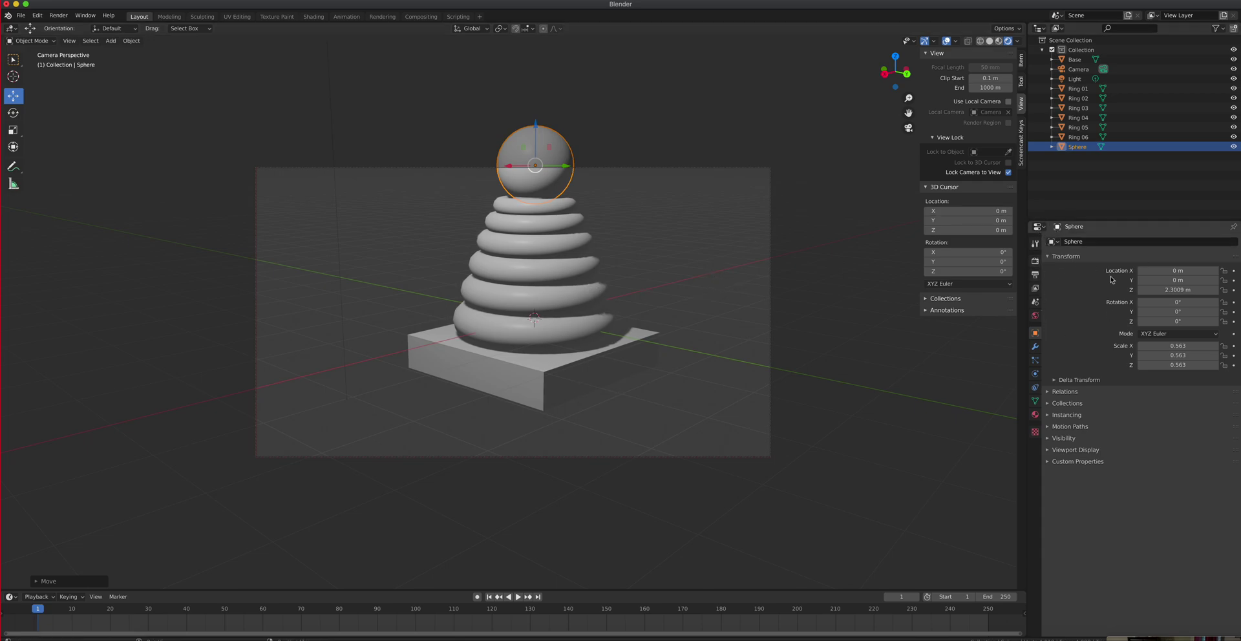
- Set the output resolution Y to 1920 px for a square render frame
{"action": "left_click", "coordinate": [1036, 279]}
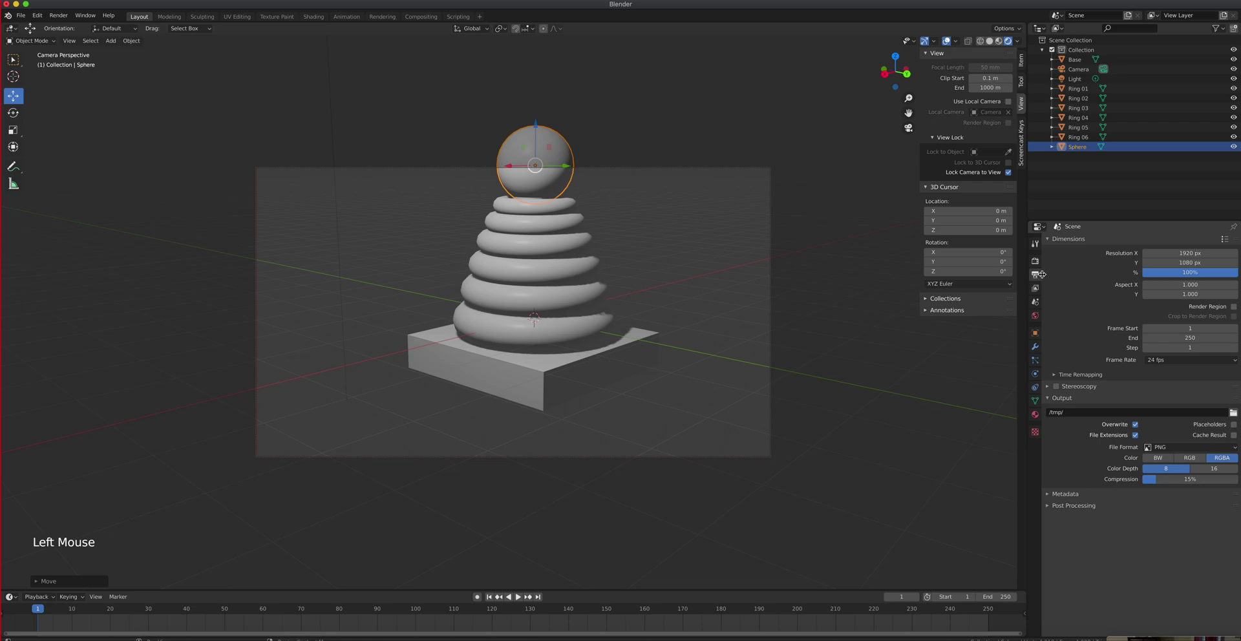
{"action": "left_click", "coordinate": [1176, 263]}
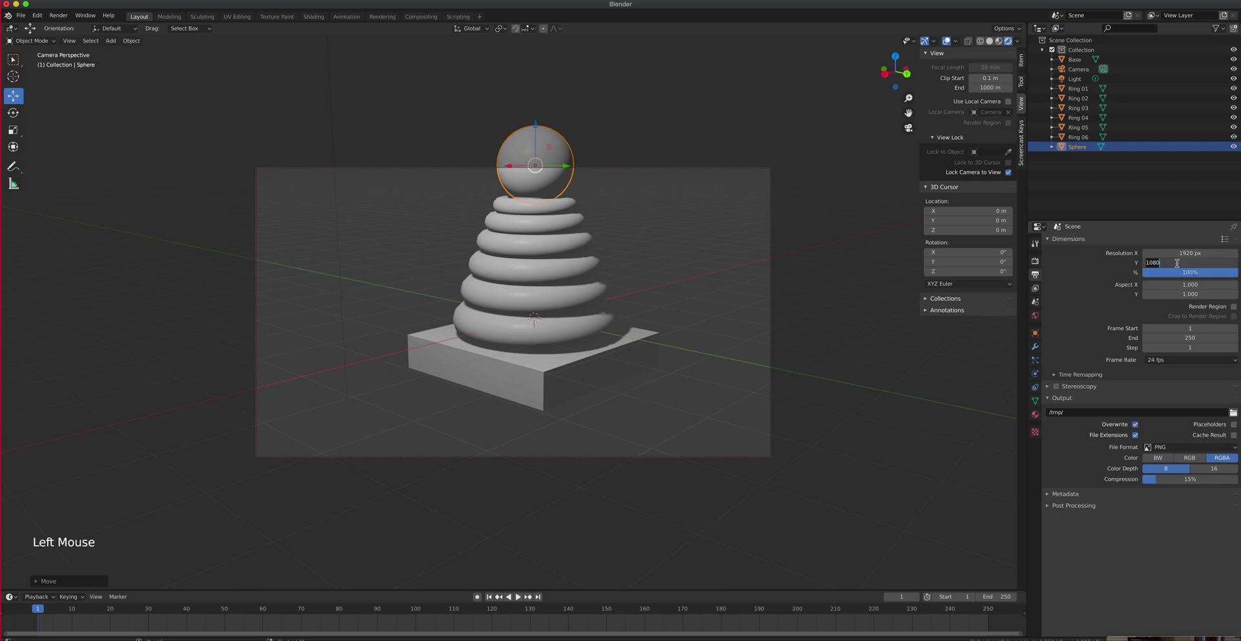
{"action": "type", "text": "1920"}
{"action": "key", "text": "Return"}
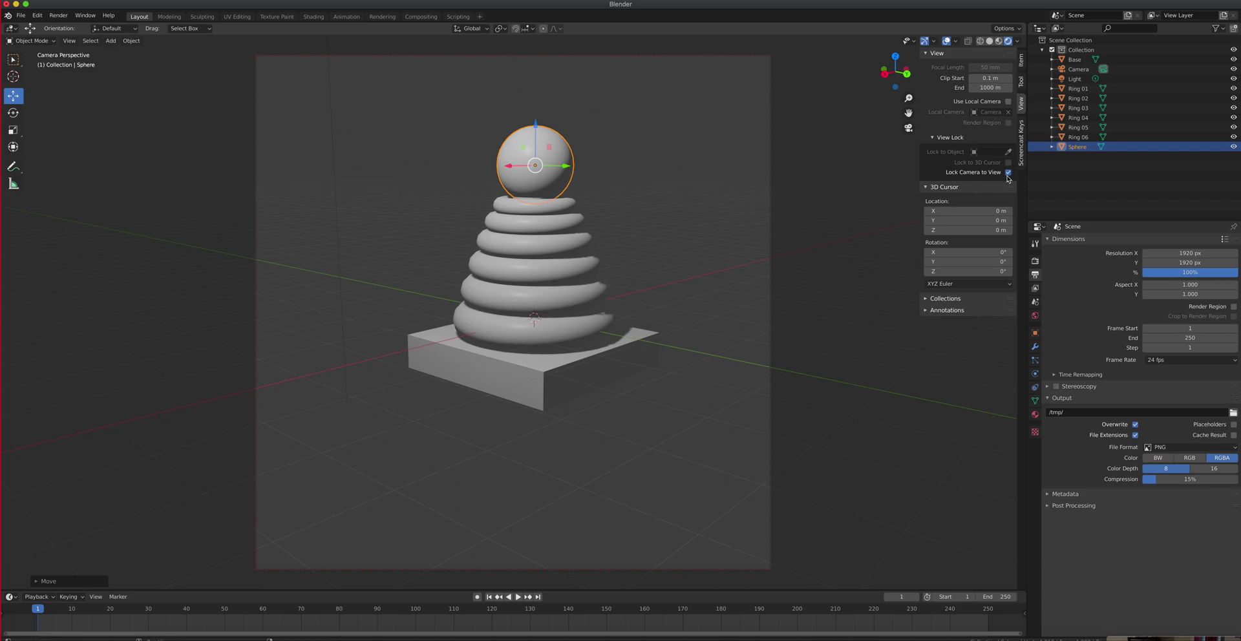
- Reframe the camera closer and slightly rotated so that the whole toy fills the square frame, and leave the camera view
{"action": "middle_click_drag", "start_coordinate": [518, 294], "coordinate": [553, 395], "text": "shift"}
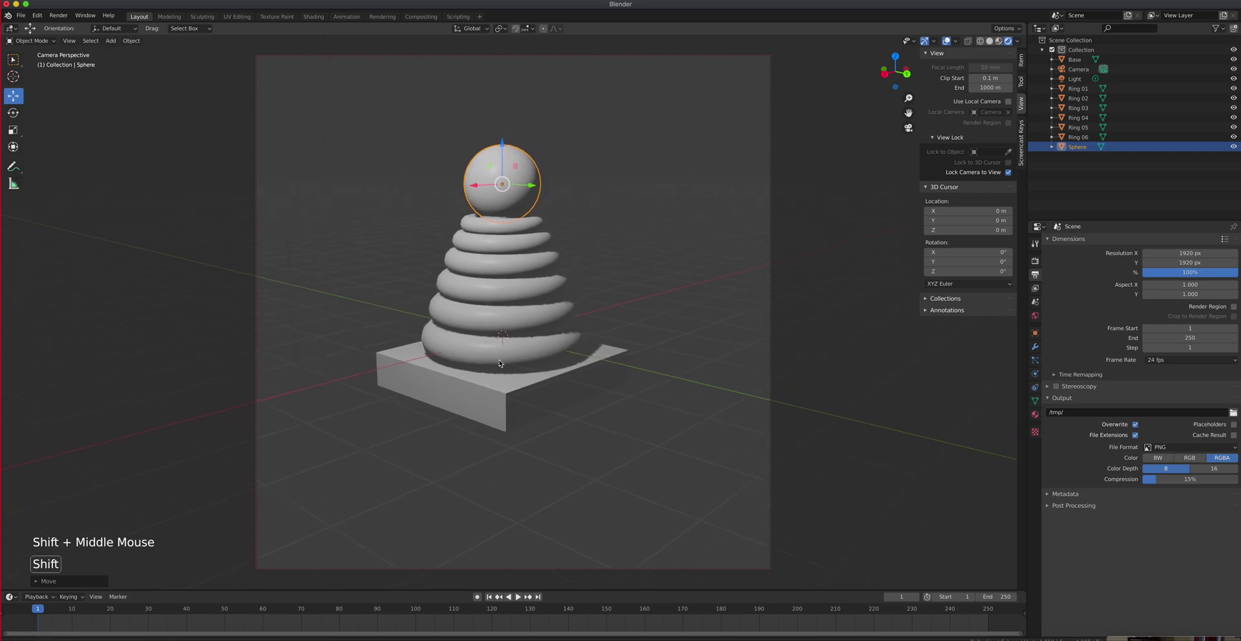
{"action": "scroll", "coordinate": [509, 382], "scroll_direction": "up", "scroll_amount": 2}
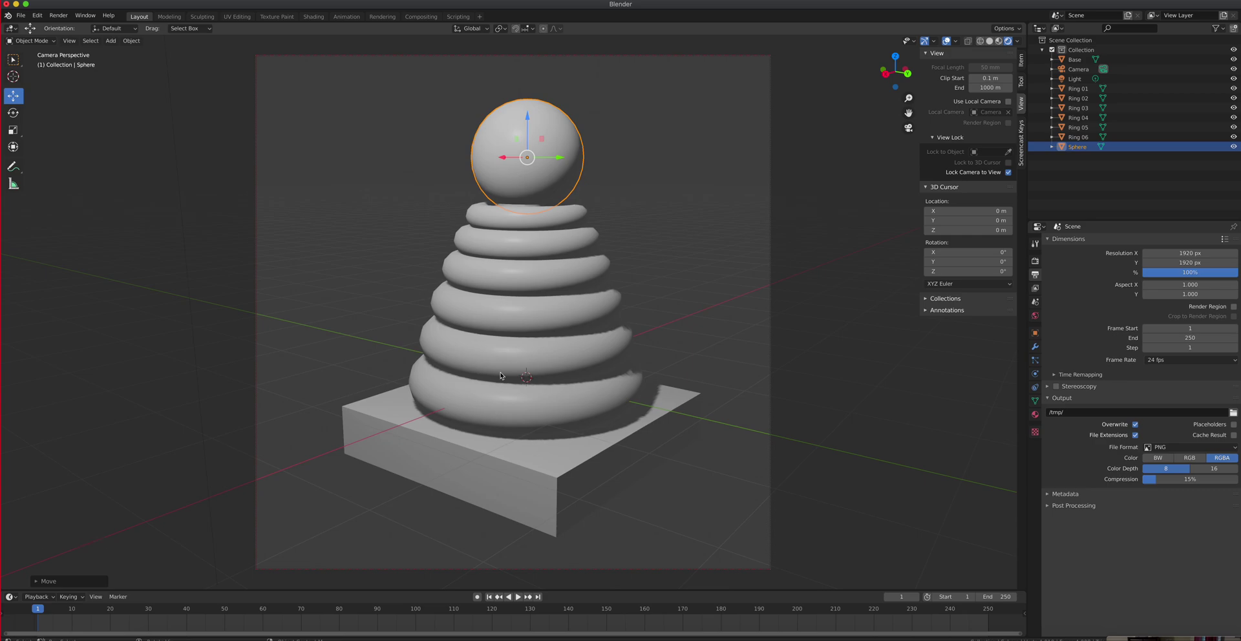
{"action": "middle_click_drag", "start_coordinate": [434, 375], "coordinate": [475, 383]}
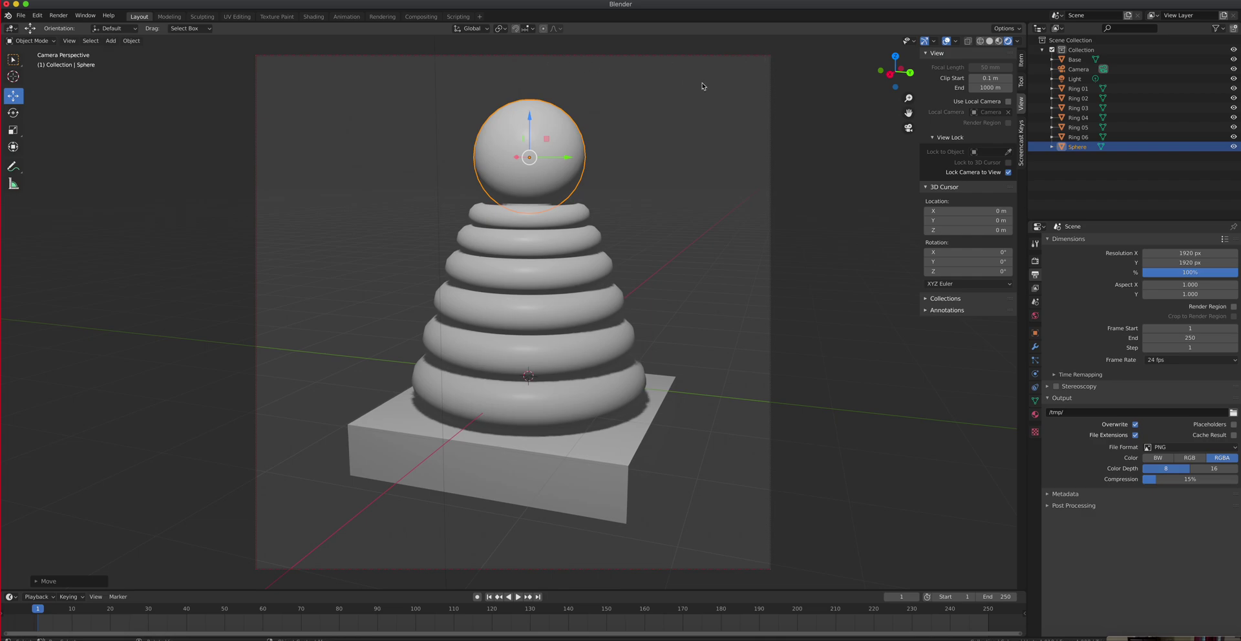
{"action": "left_click", "coordinate": [909, 133]}
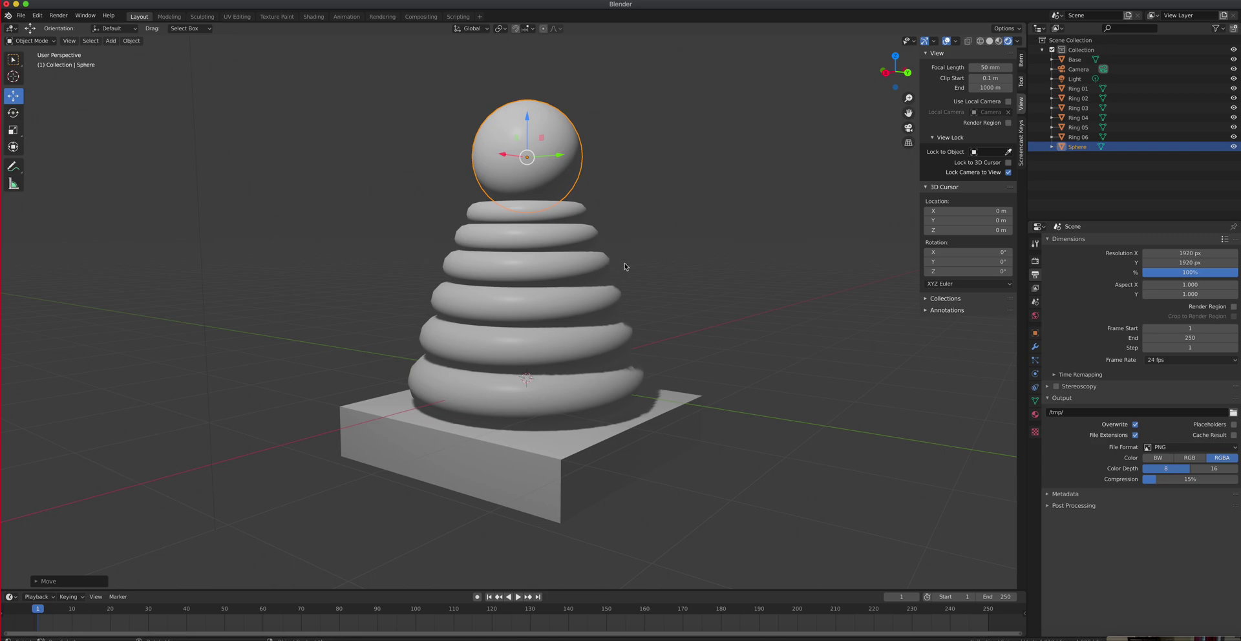
{"action": "scroll", "coordinate": [673, 265], "scroll_direction": "down", "scroll_amount": 1}
{"action": "scroll", "coordinate": [674, 266], "scroll_direction": "up", "scroll_amount": 1}
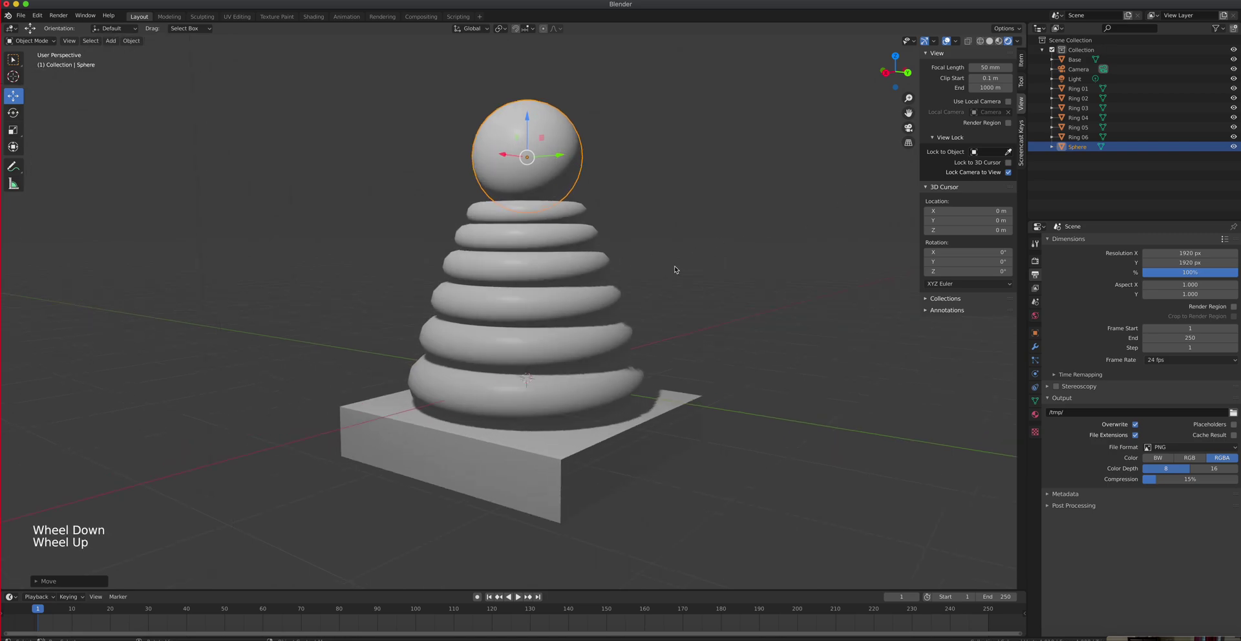
- Add a cube mesh at the origin and scale it up uniformly until it encloses the toy and the camera
{"action": "scroll", "coordinate": [674, 270], "scroll_direction": "down", "scroll_amount": 3}
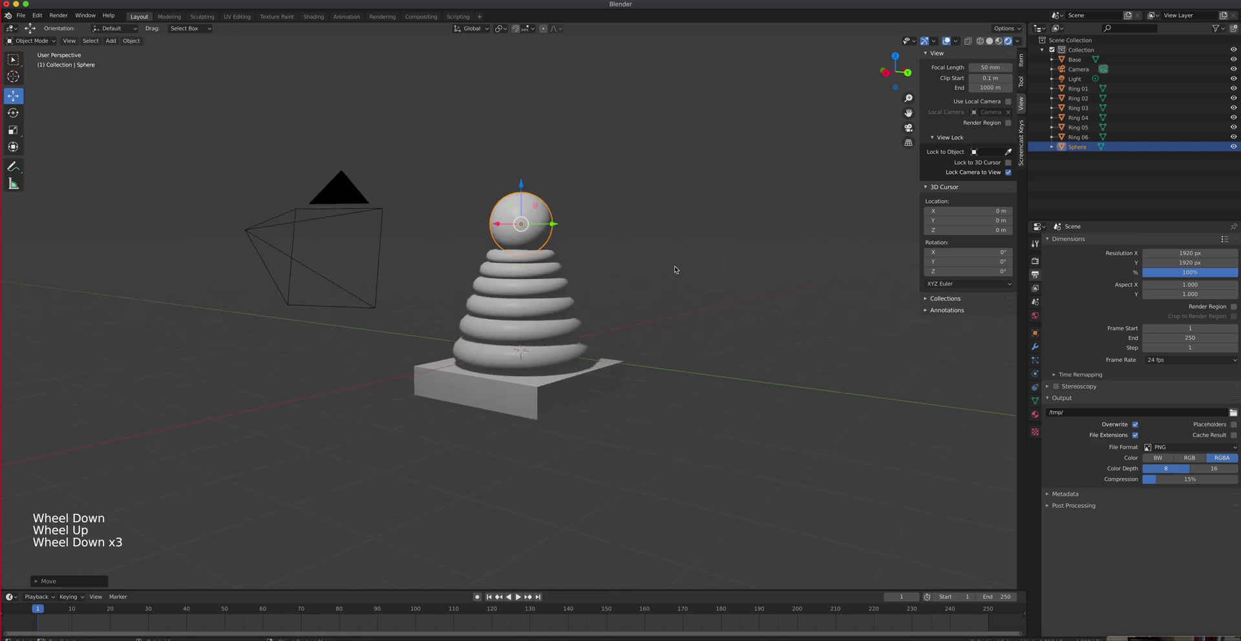
{"action": "left_click", "coordinate": [111, 42]}
{"action": "mouse_move", "coordinate": [113, 55]}
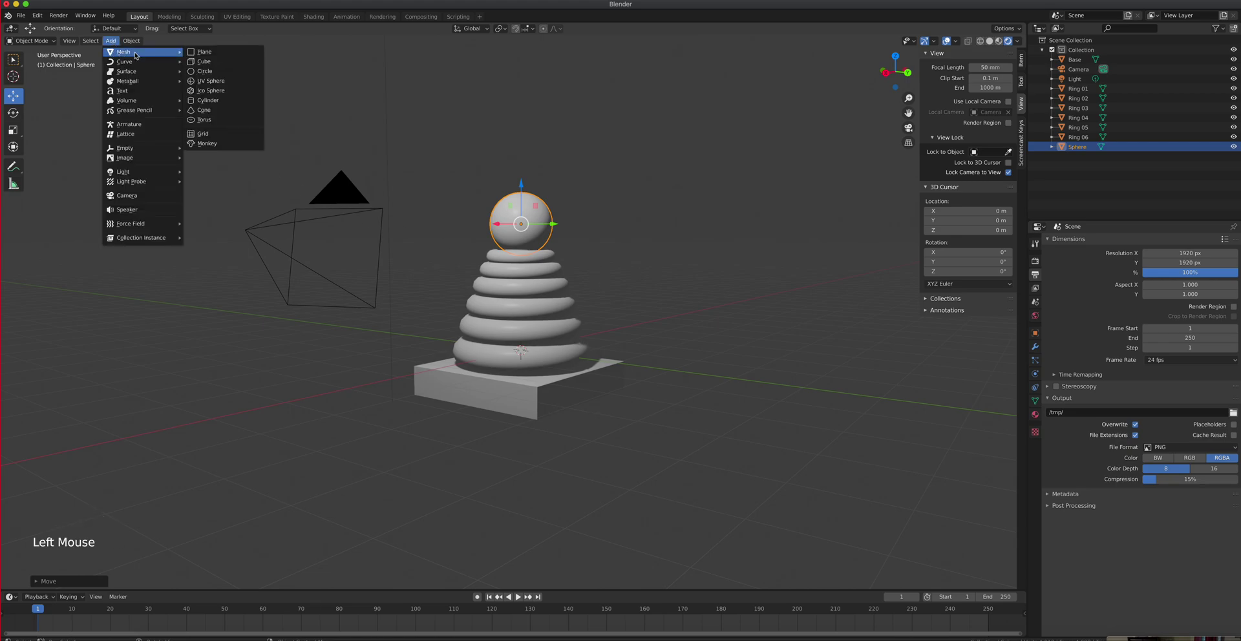
{"action": "left_click", "coordinate": [211, 60]}
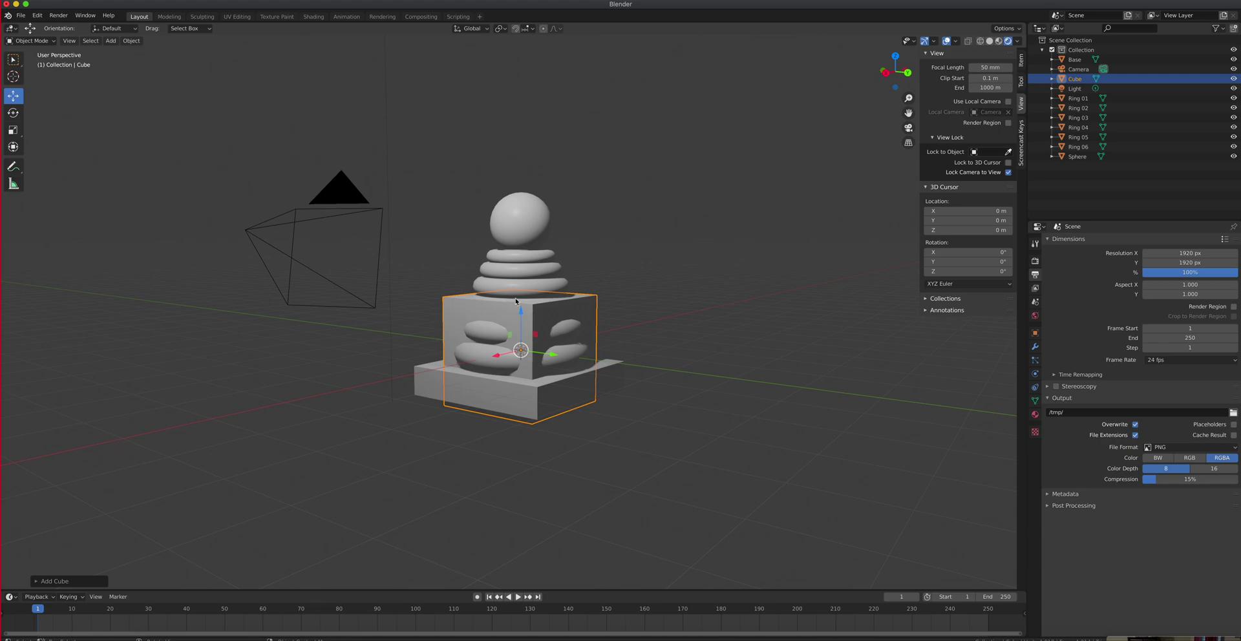
{"action": "left_click", "coordinate": [13, 130]}
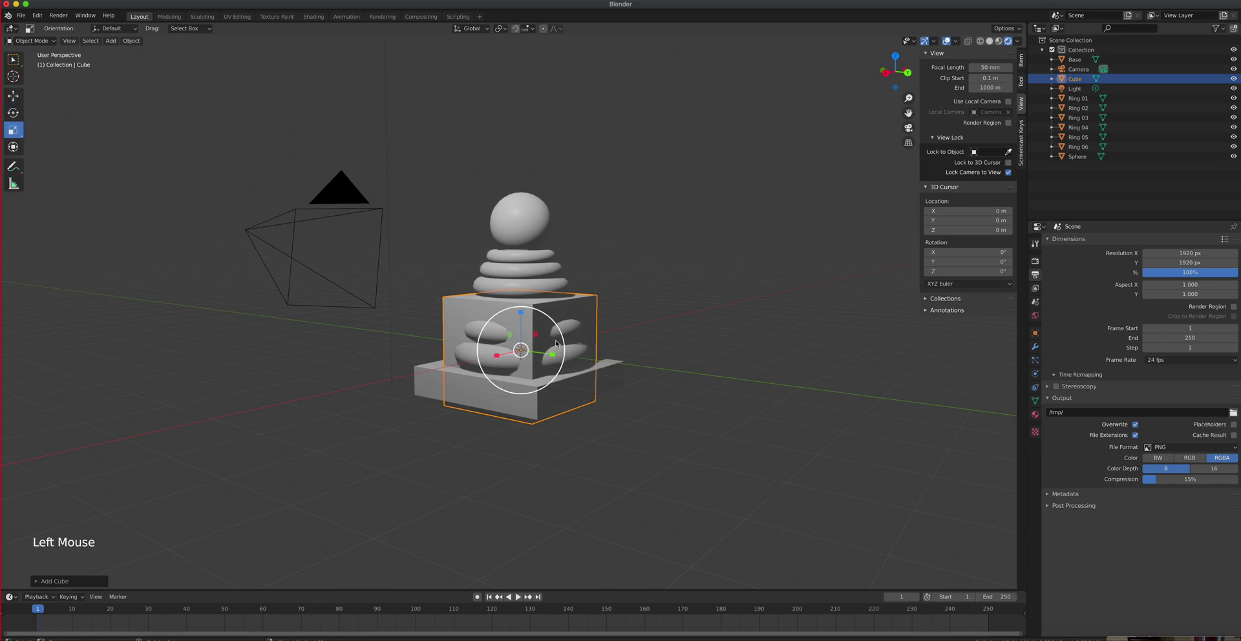
{"action": "left_click_drag", "start_coordinate": [562, 331], "coordinate": [740, 389]}
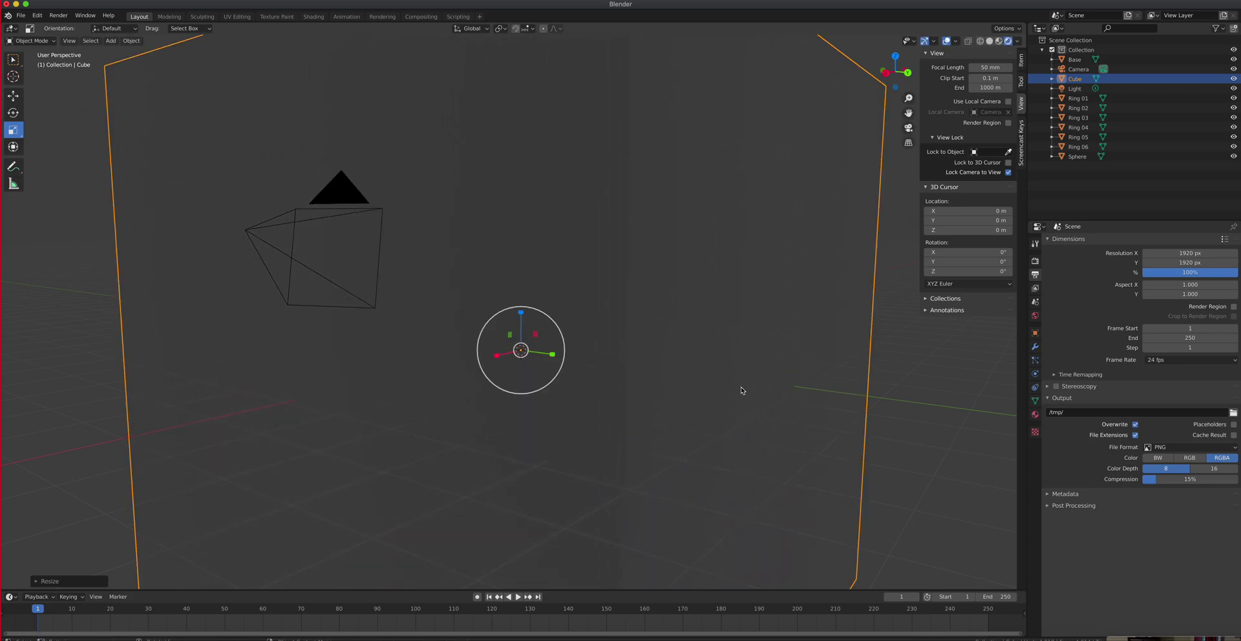
- Inspect the enlarged cube through the camera in wireframe, solid and rendered shading, and from outside at an angle
{"action": "key", "text": "KP_0"}
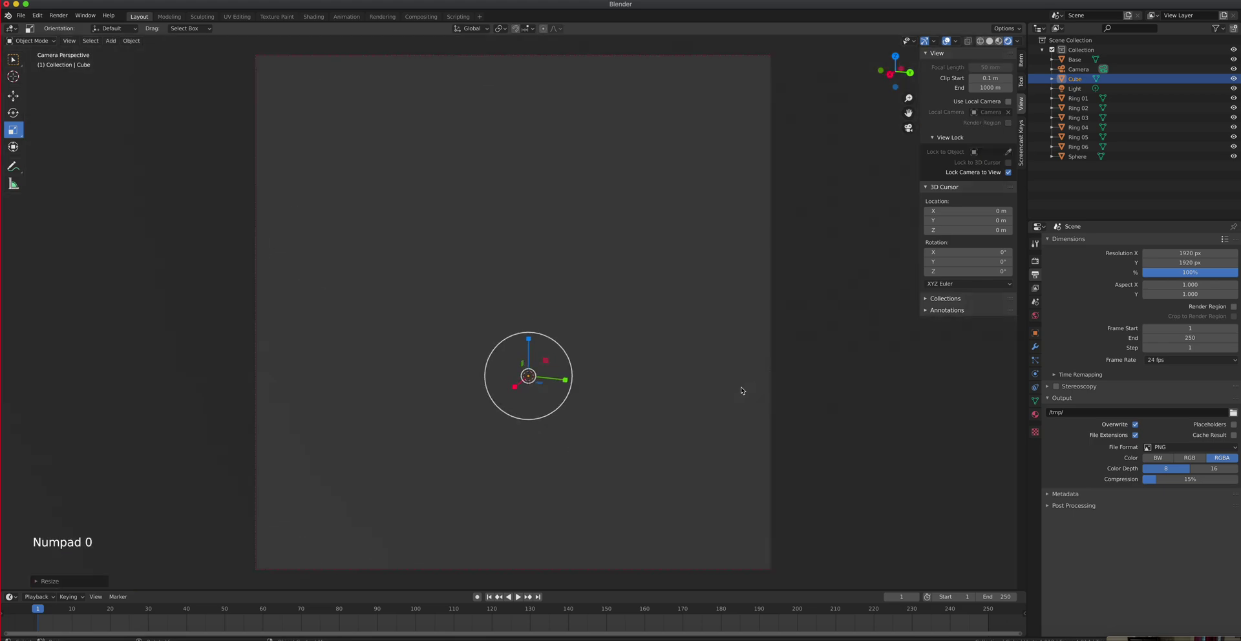
{"action": "left_click", "coordinate": [981, 41]}
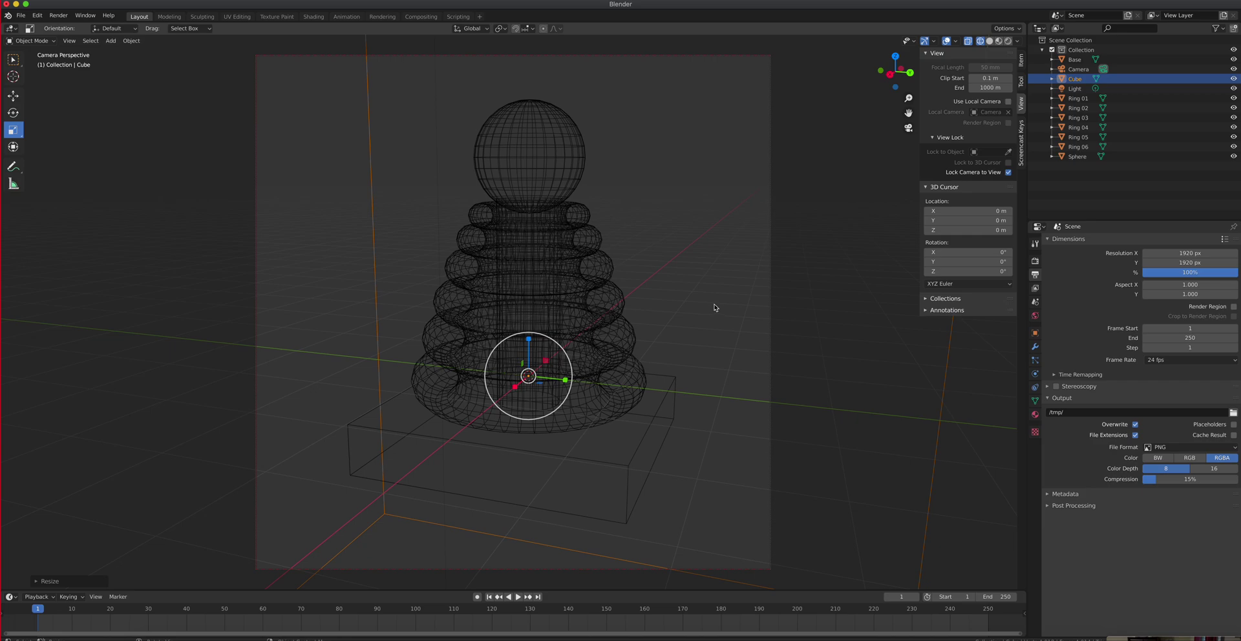
{"action": "left_click", "coordinate": [998, 40]}
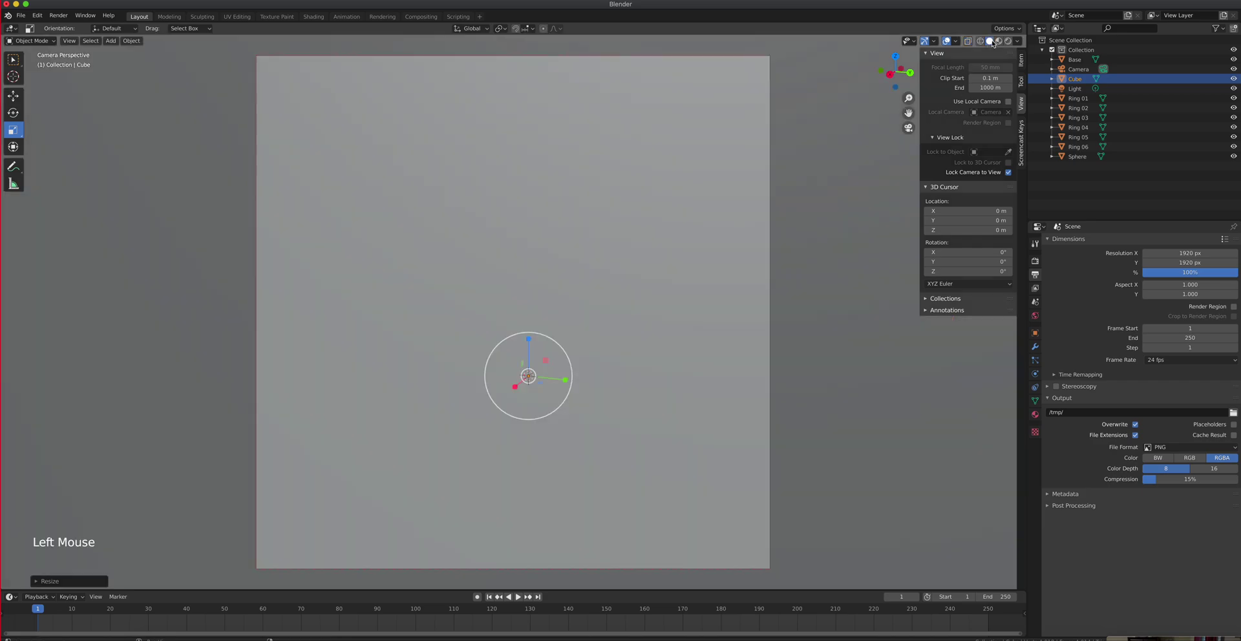
{"action": "left_click", "coordinate": [1007, 41]}
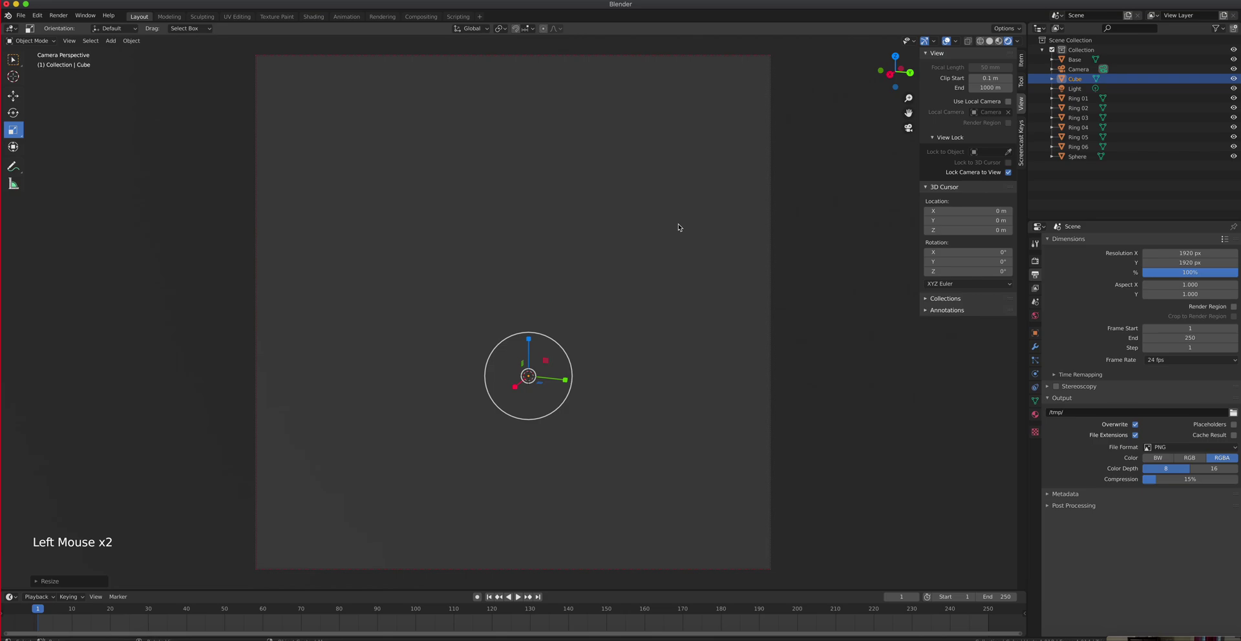
{"action": "key", "text": "KP_0"}
{"action": "scroll", "coordinate": [644, 249], "scroll_direction": "up", "scroll_amount": 3}
{"action": "scroll", "coordinate": [642, 253], "scroll_direction": "down", "scroll_amount": 6}
{"action": "scroll", "coordinate": [641, 251], "scroll_direction": "down", "scroll_amount": 1}
{"action": "mouse_move", "coordinate": [634, 294]}
{"action": "middle_mouse_down"}
{"action": "mouse_move", "coordinate": [604, 327]}
{"action": "mouse_move", "coordinate": [650, 313]}
{"action": "mouse_move", "coordinate": [653, 294]}
{"action": "mouse_move", "coordinate": [621, 310]}
{"action": "mouse_move", "coordinate": [631, 313]}
{"action": "middle_mouse_up"}
{"action": "scroll", "coordinate": [425, 384], "scroll_direction": "down", "scroll_amount": 1}
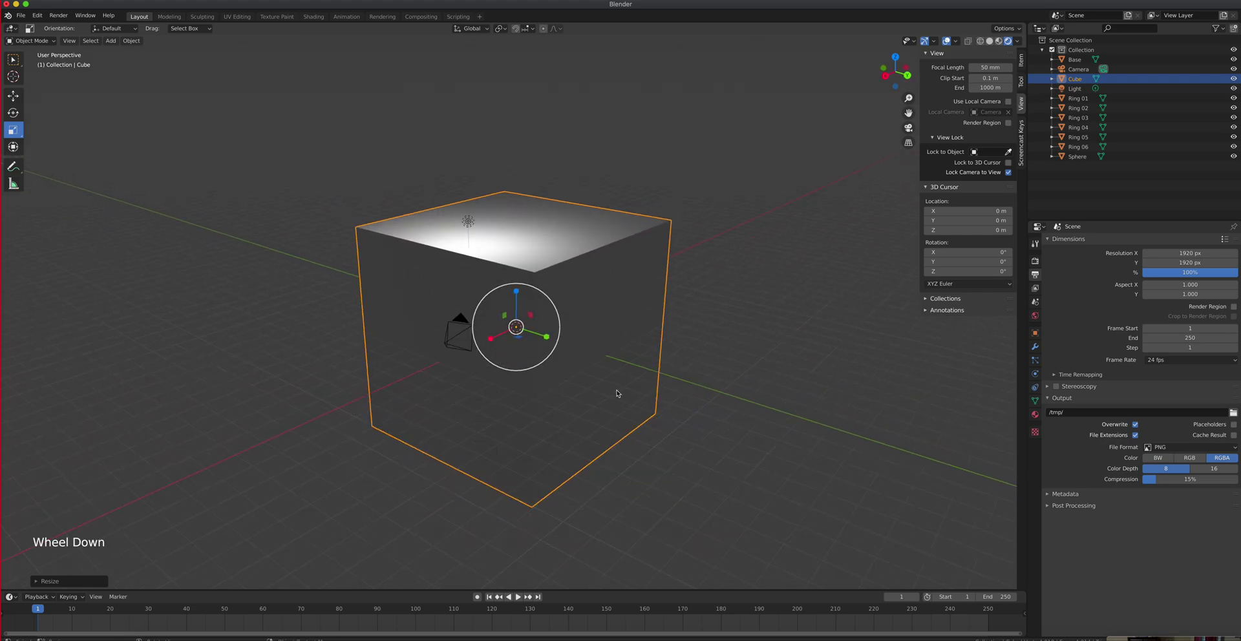
{"action": "key", "text": "KP_1"}
{"action": "middle_click_drag", "start_coordinate": [615, 389], "coordinate": [546, 379]}
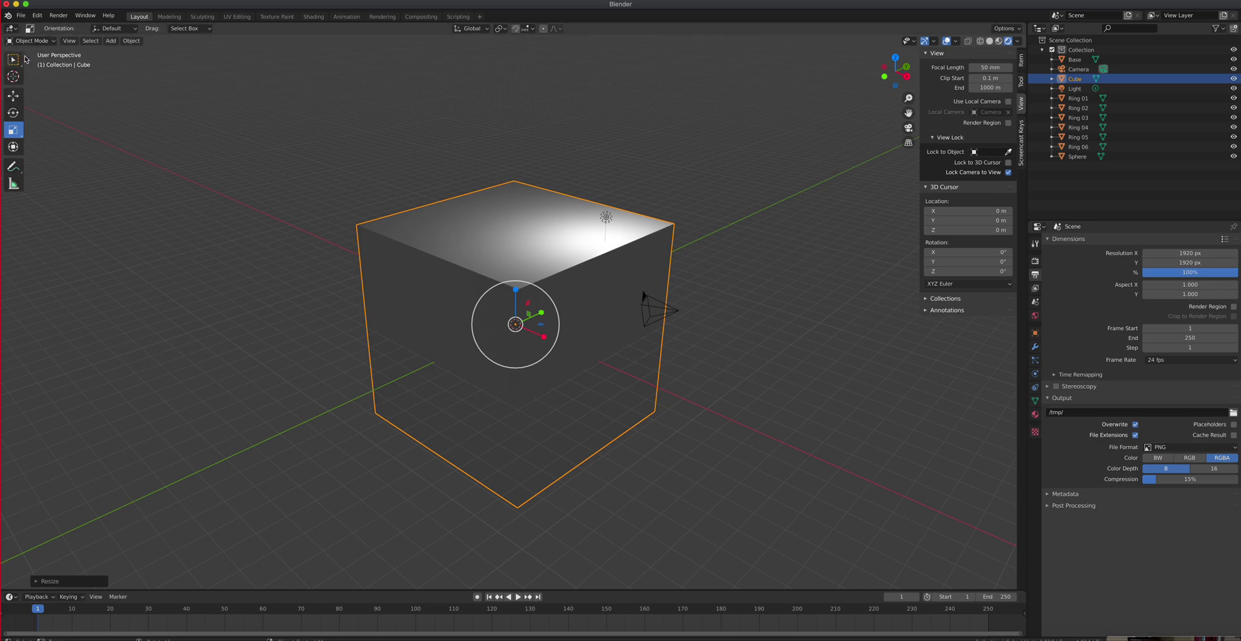
- Enter Edit Mode on the large cube and switch to face selection
{"action": "left_click", "coordinate": [53, 43]}
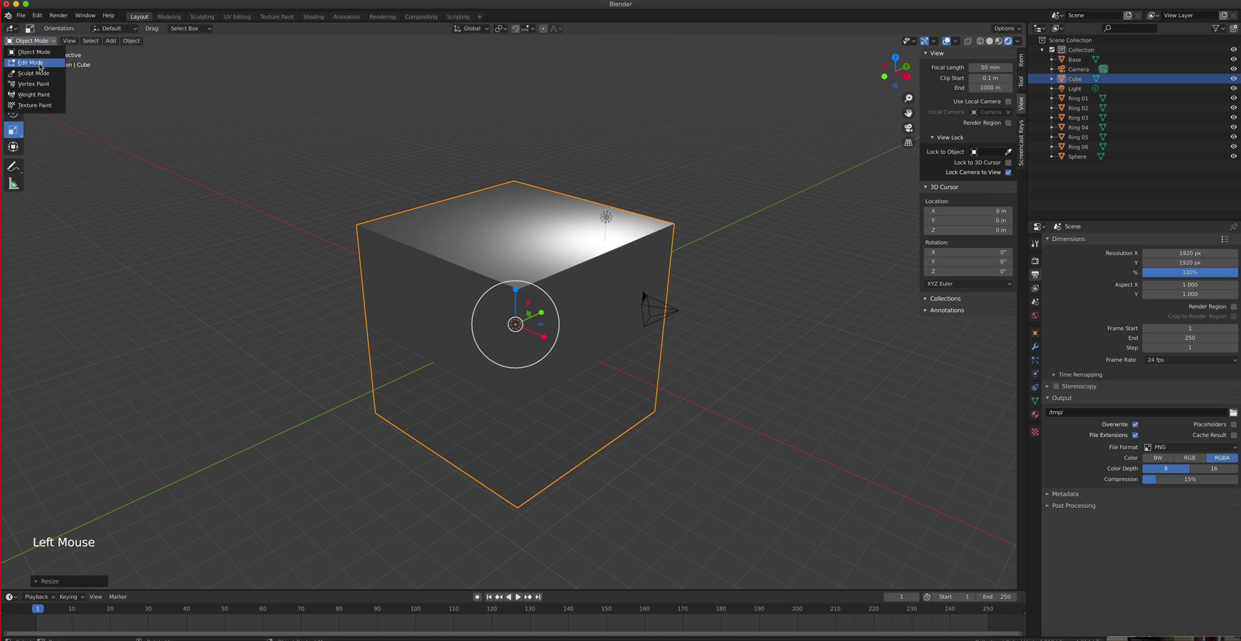
{"action": "left_click", "coordinate": [39, 64]}
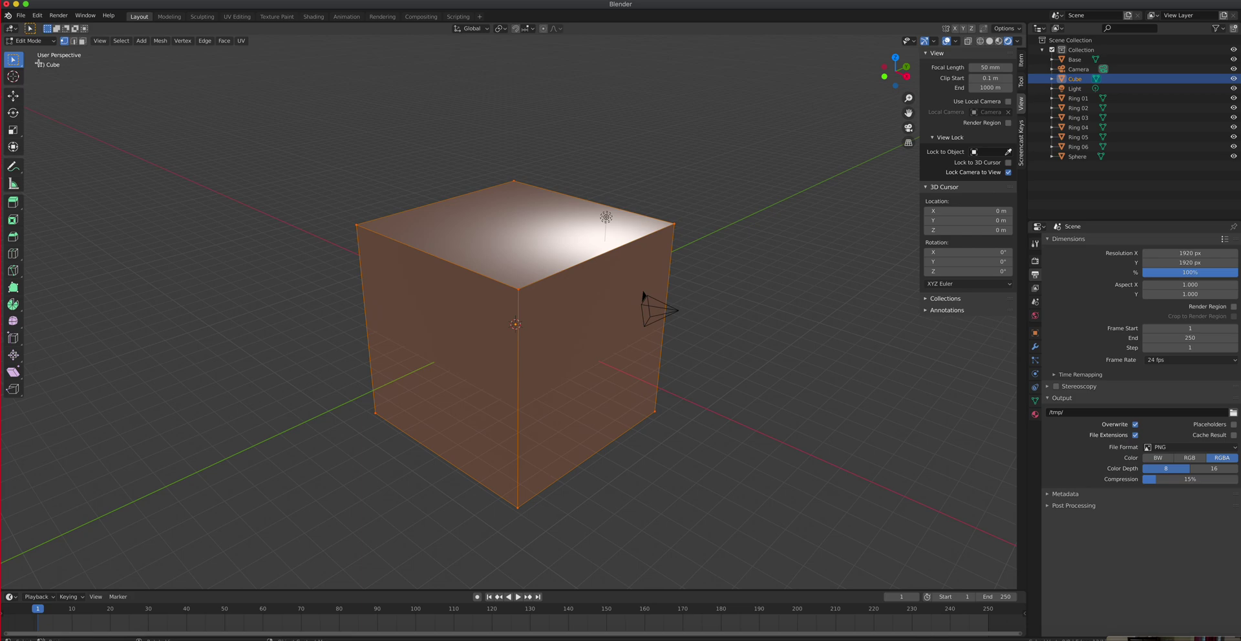
{"action": "left_click", "coordinate": [31, 41]}
{"action": "left_click", "coordinate": [45, 45]}
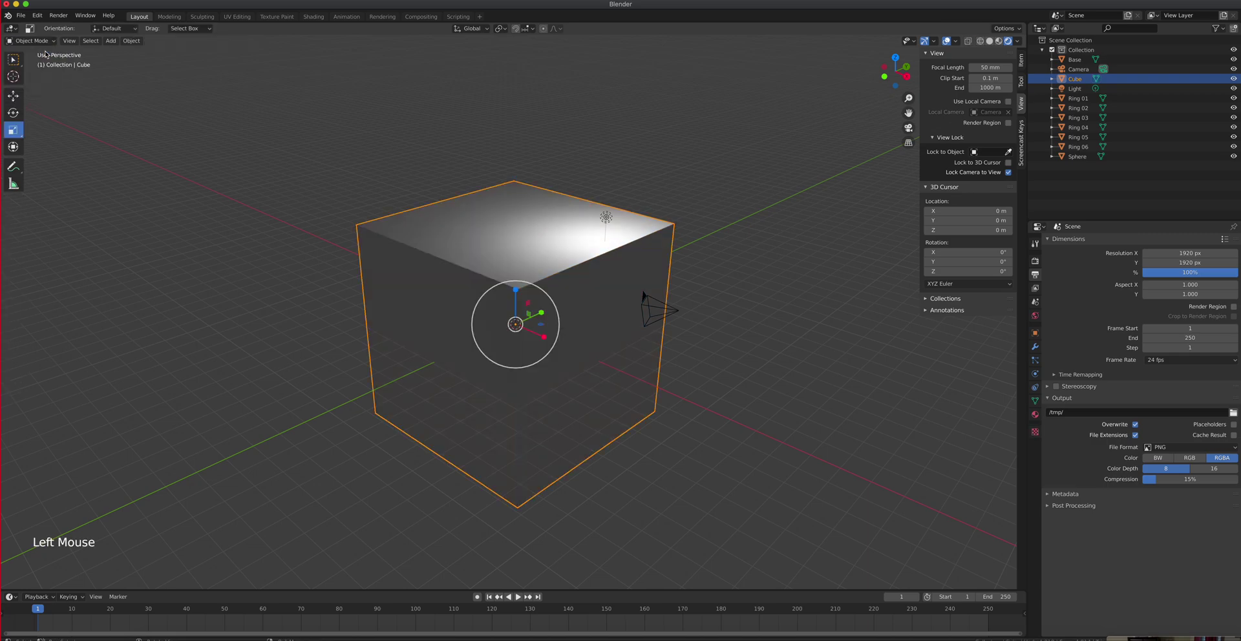
{"action": "left_click", "coordinate": [47, 43]}
{"action": "left_click", "coordinate": [62, 54]}
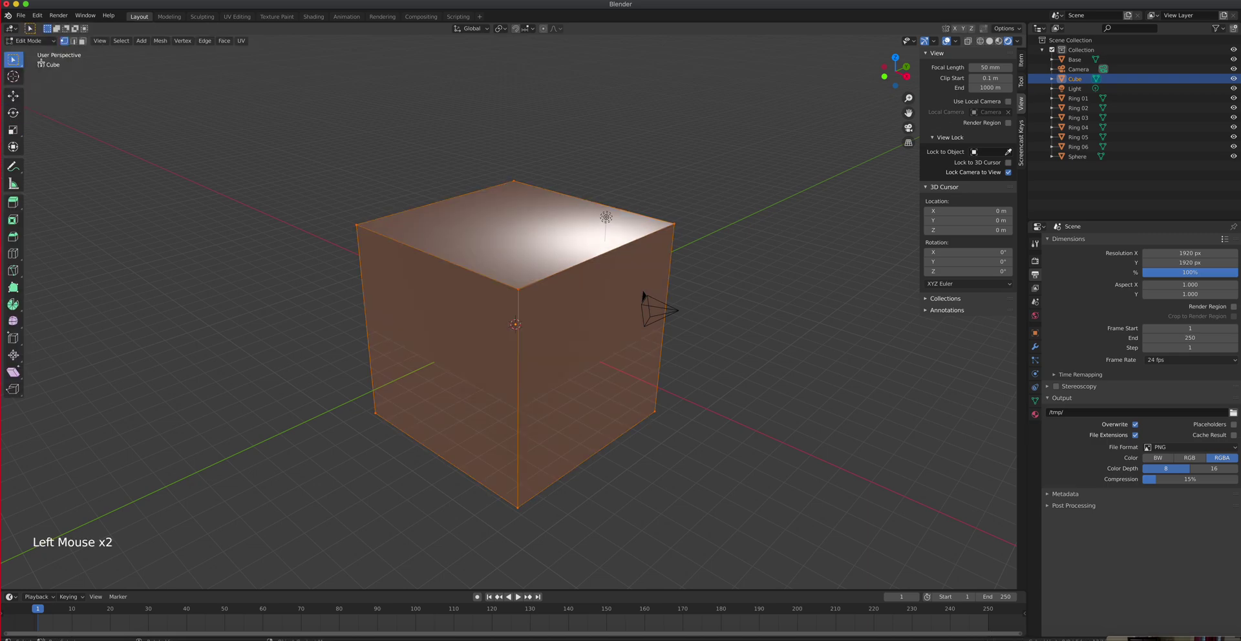
{"action": "left_click", "coordinate": [74, 43]}
{"action": "left_click", "coordinate": [82, 41]}
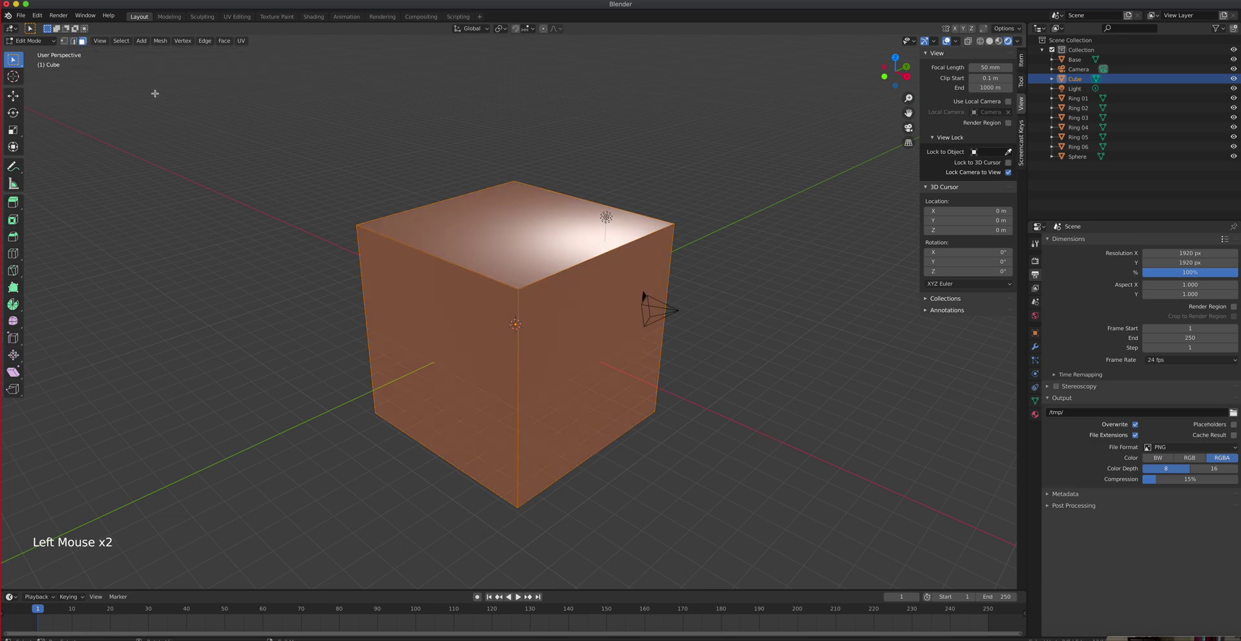
- Delete the top face and one adjacent side face of the large cube
{"action": "left_click", "coordinate": [518, 218]}
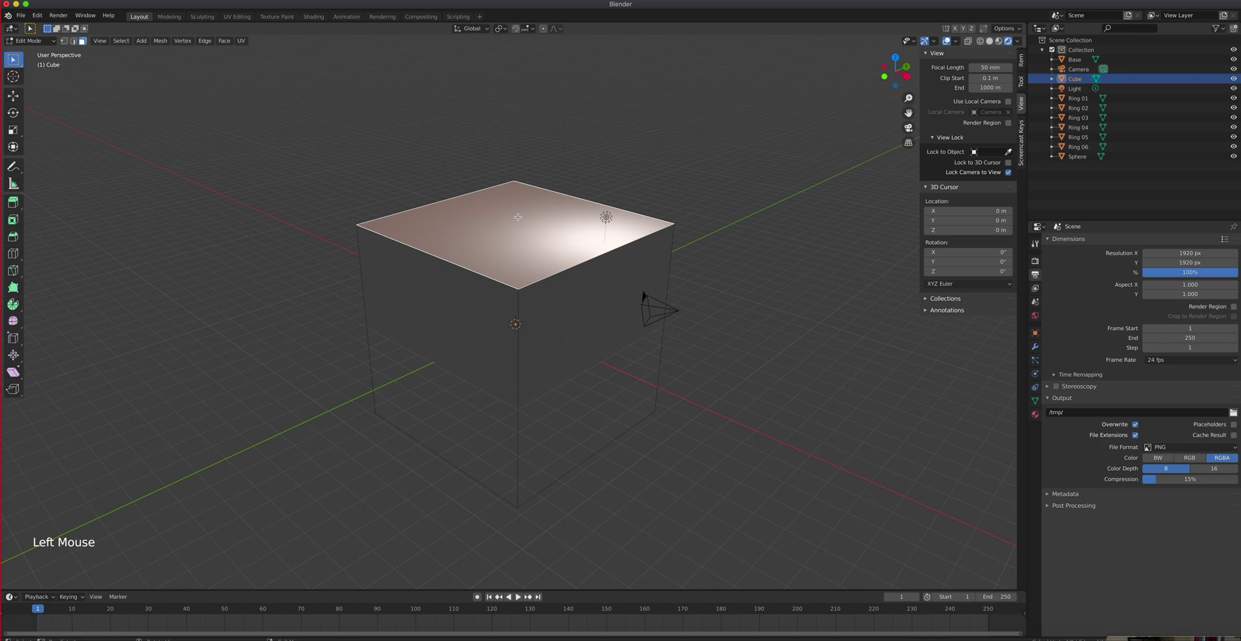
{"action": "left_click", "coordinate": [412, 356], "text": "shift"}
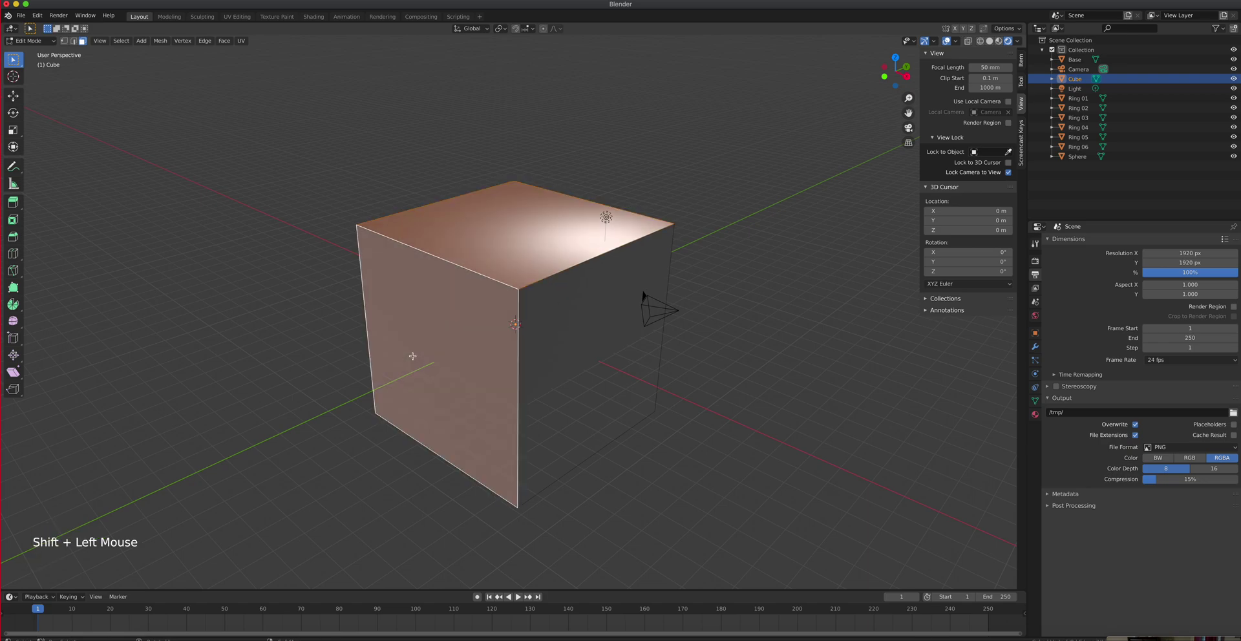
{"action": "key", "text": "Delete"}
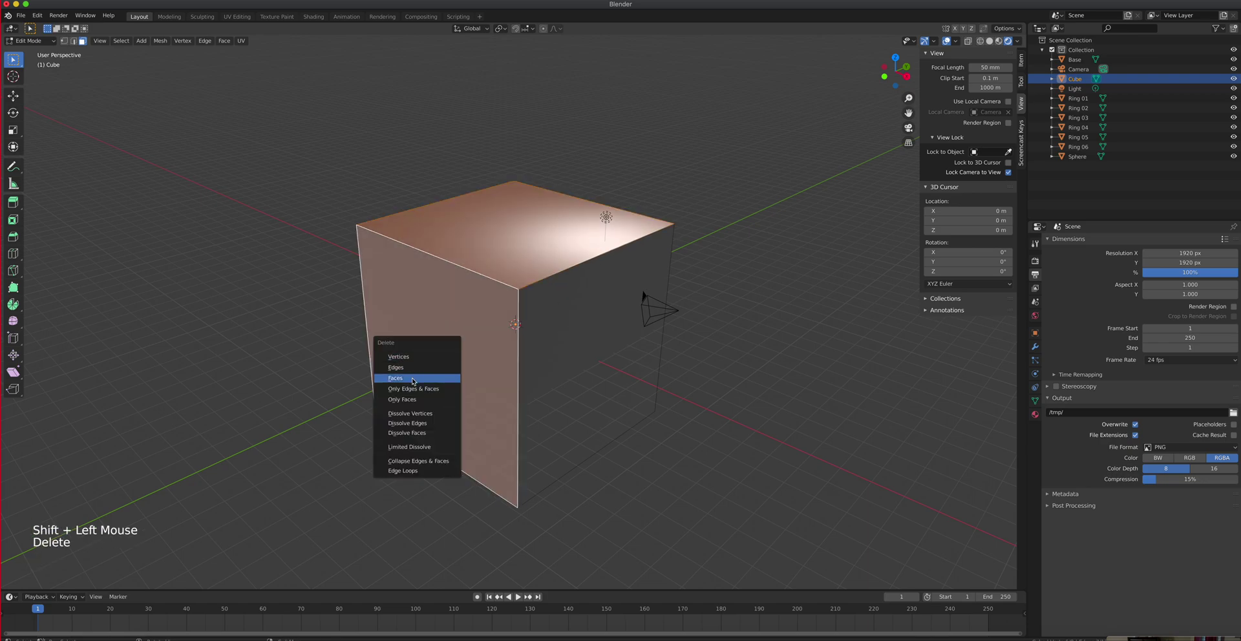
{"action": "left_click", "coordinate": [412, 378]}
- Delete two more opposite side faces, keeping only the floor and one back wall, and return to Object Mode
{"action": "left_click", "coordinate": [566, 348]}
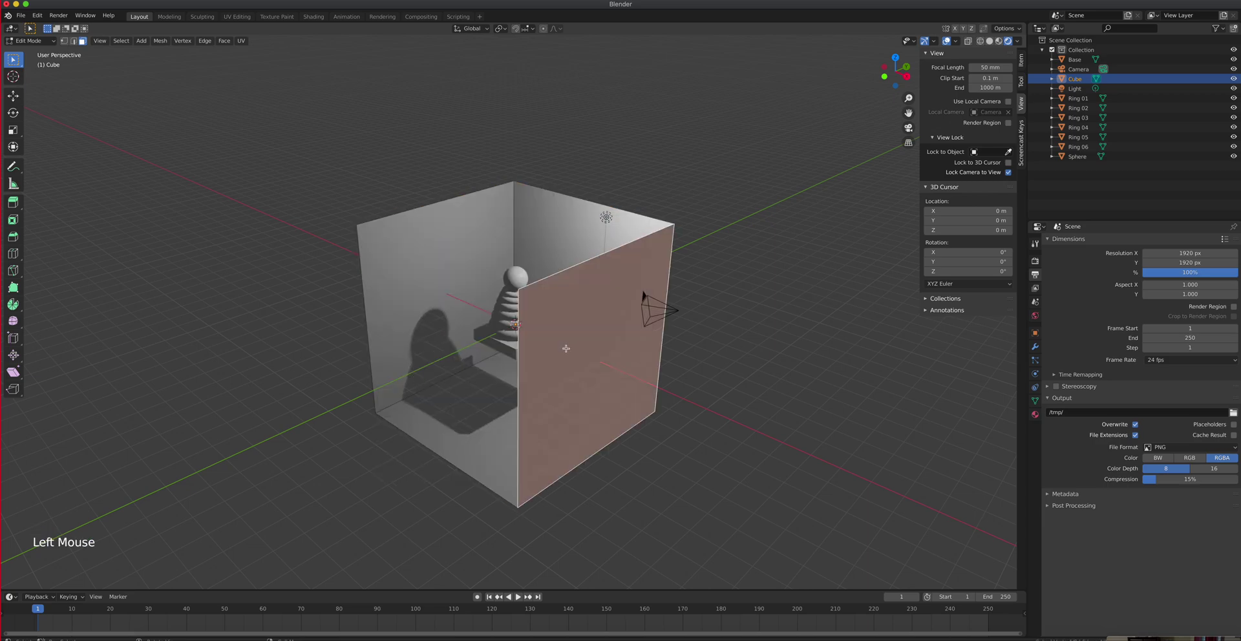
{"action": "left_click", "coordinate": [434, 303], "text": "shift"}
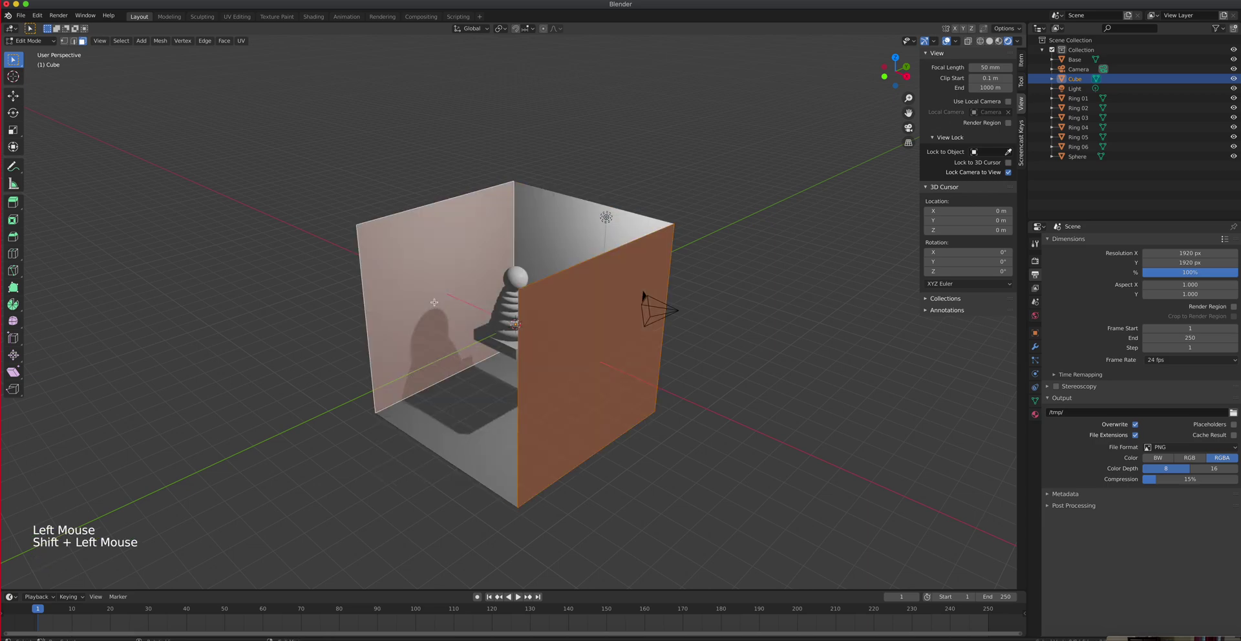
{"action": "key", "text": "x"}
{"action": "left_click", "coordinate": [434, 302]}
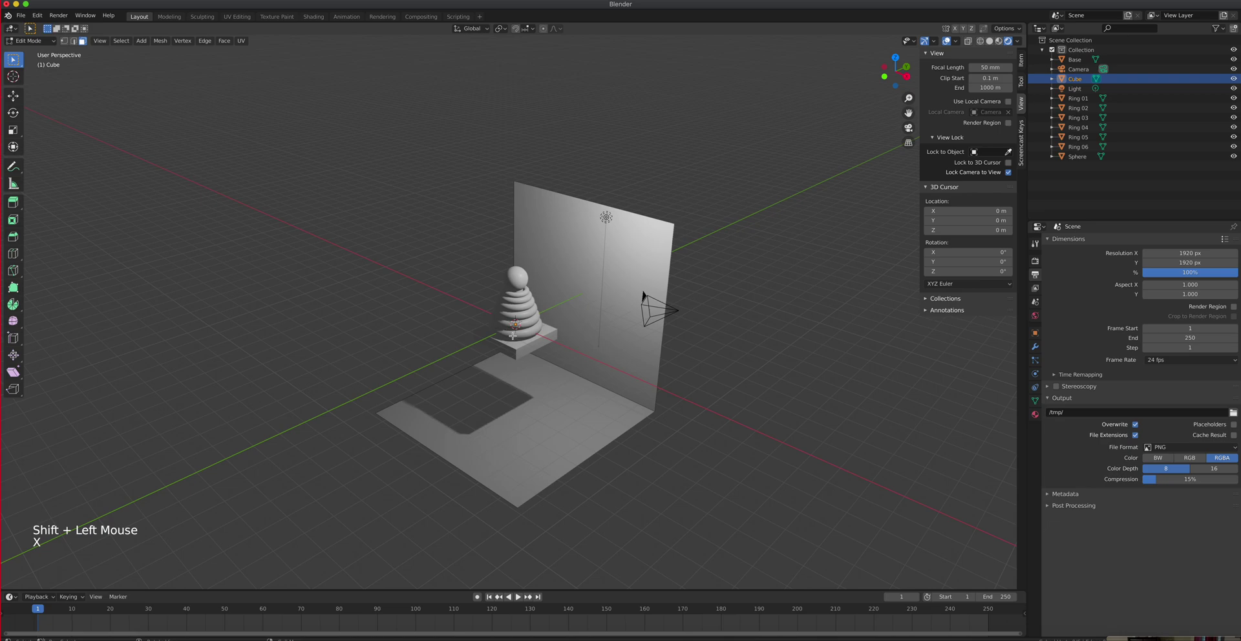
{"action": "key", "text": "Tab"}
- Move the floor-and-wall backdrop up along Z until its floor meets the underside of the toy's base
{"action": "mouse_move", "coordinate": [618, 385]}
{"action": "middle_mouse_down"}
{"action": "mouse_move", "coordinate": [568, 387]}
{"action": "mouse_move", "coordinate": [600, 389]}
{"action": "middle_mouse_up"}
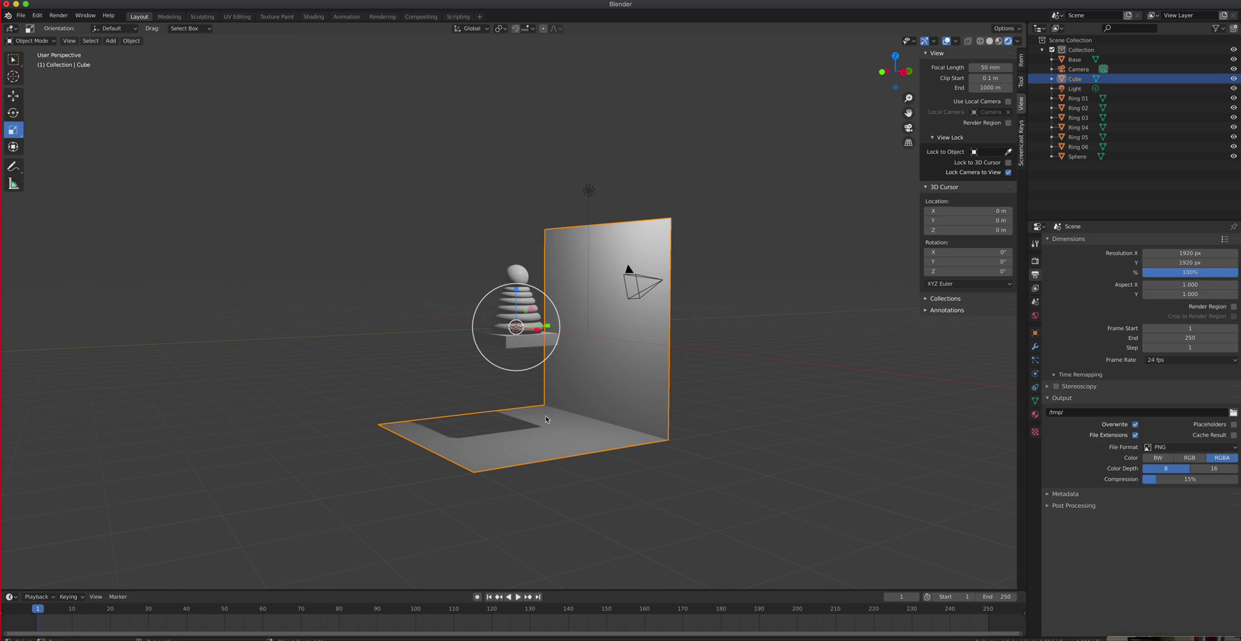
{"action": "left_click", "coordinate": [12, 98]}
{"action": "left_click_drag", "start_coordinate": [513, 286], "coordinate": [495, 194]}
{"action": "scroll", "coordinate": [525, 319], "scroll_direction": "up", "scroll_amount": 4}
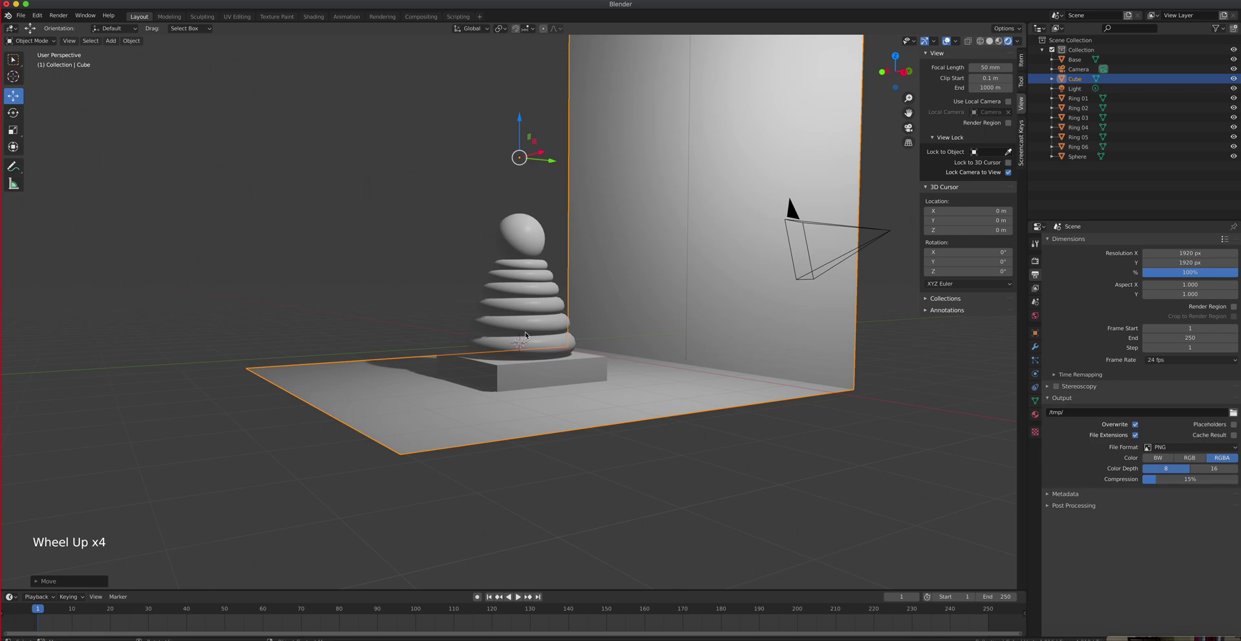
- Orbit the locked camera so that the toy stands in front of the back wall, and leave the camera view
{"action": "key", "text": "KP_0"}
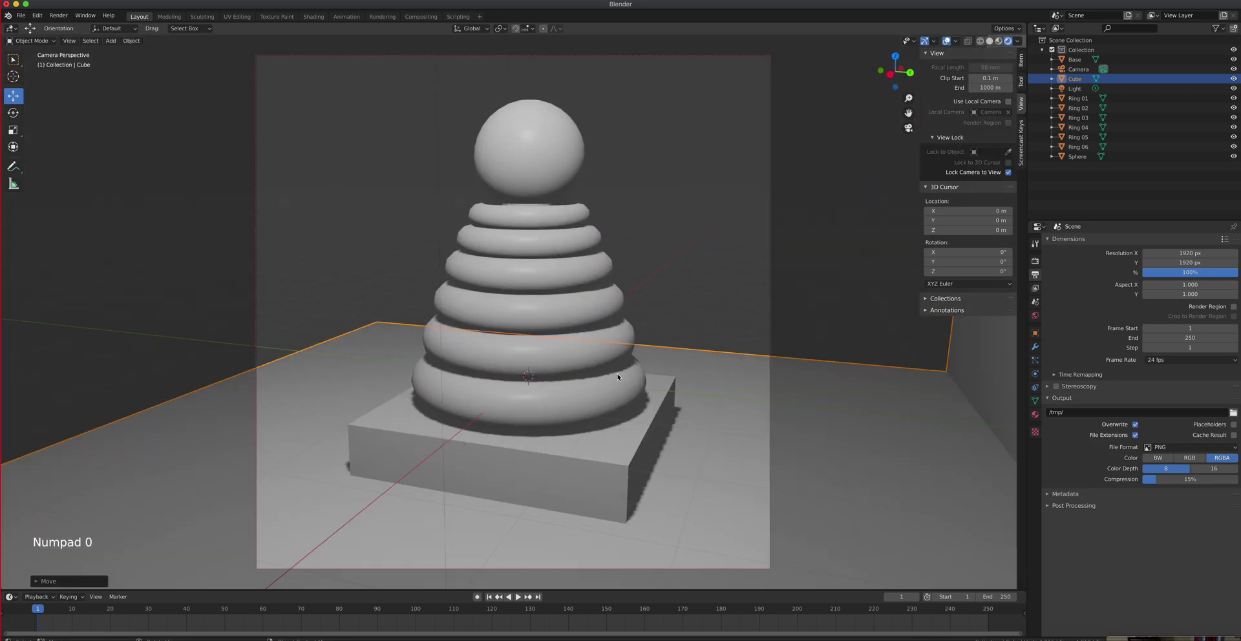
{"action": "middle_click_drag", "start_coordinate": [586, 386], "coordinate": [637, 386]}
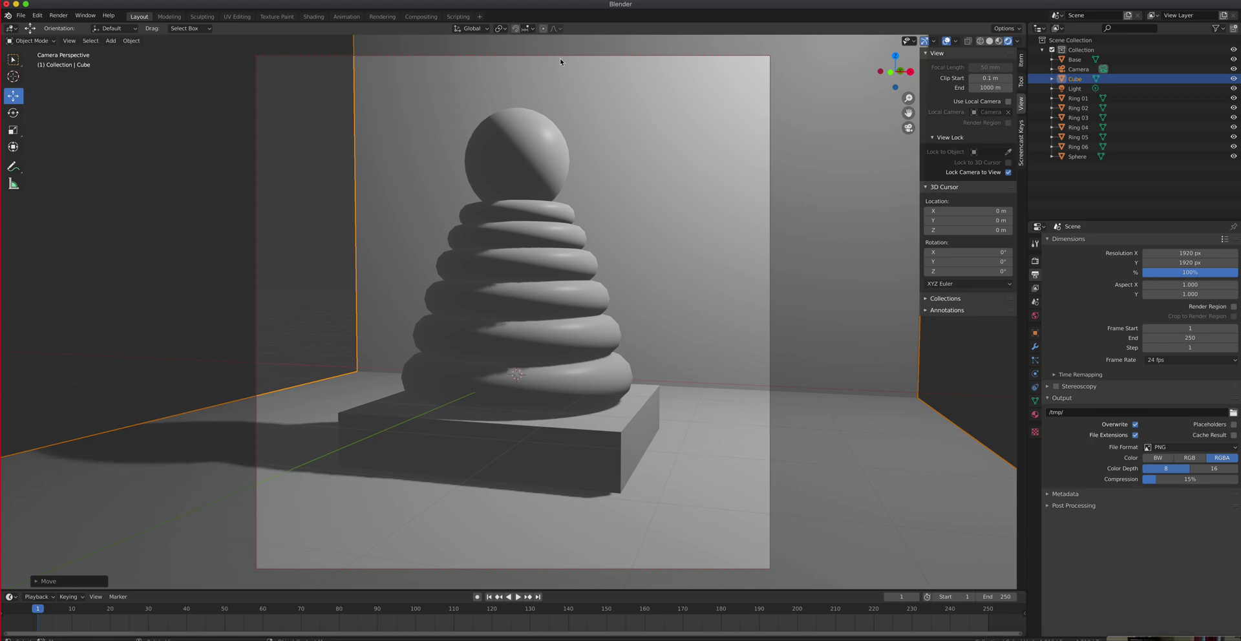
{"action": "key", "text": "KP_0"}
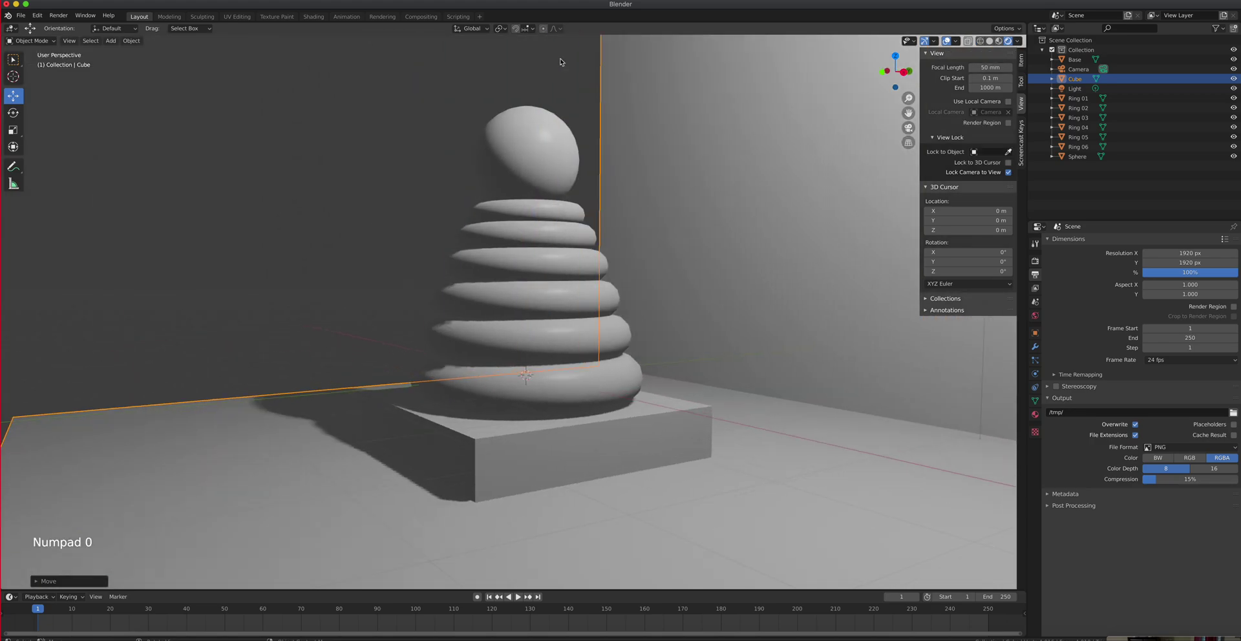
- Stretch the backdrop along X until its wall and floor fill the camera frame, and check it through the camera
{"action": "scroll", "coordinate": [595, 150], "scroll_direction": "down", "scroll_amount": 5}
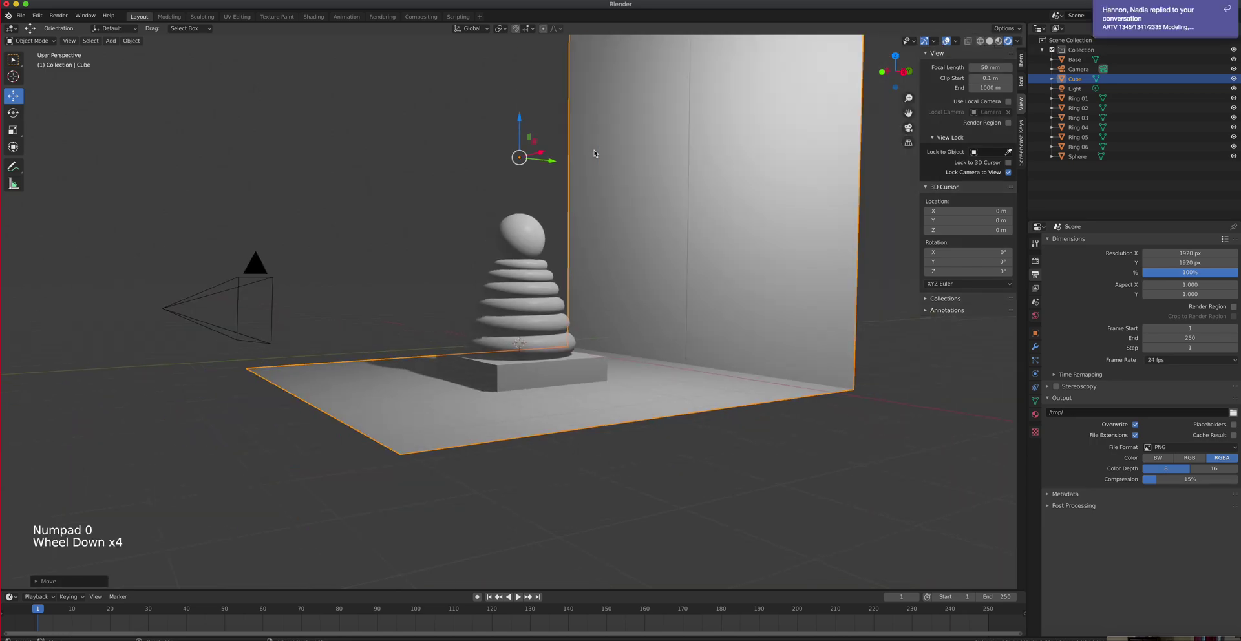
{"action": "middle_click_drag", "start_coordinate": [526, 223], "coordinate": [560, 241]}
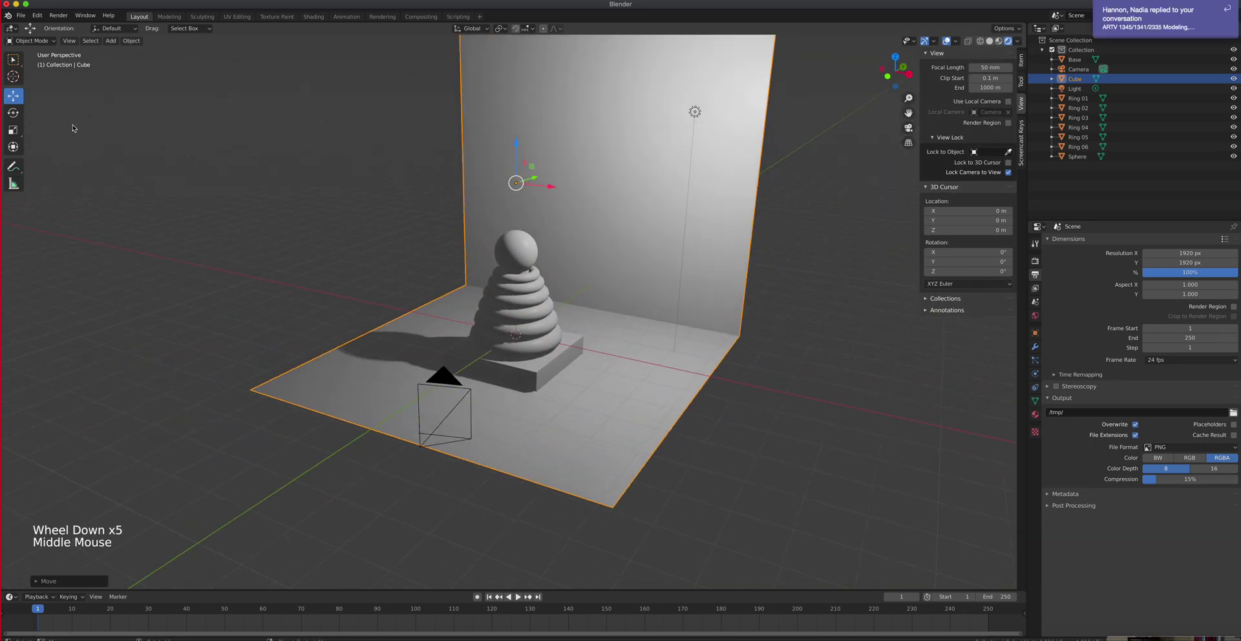
{"action": "left_click", "coordinate": [16, 128]}
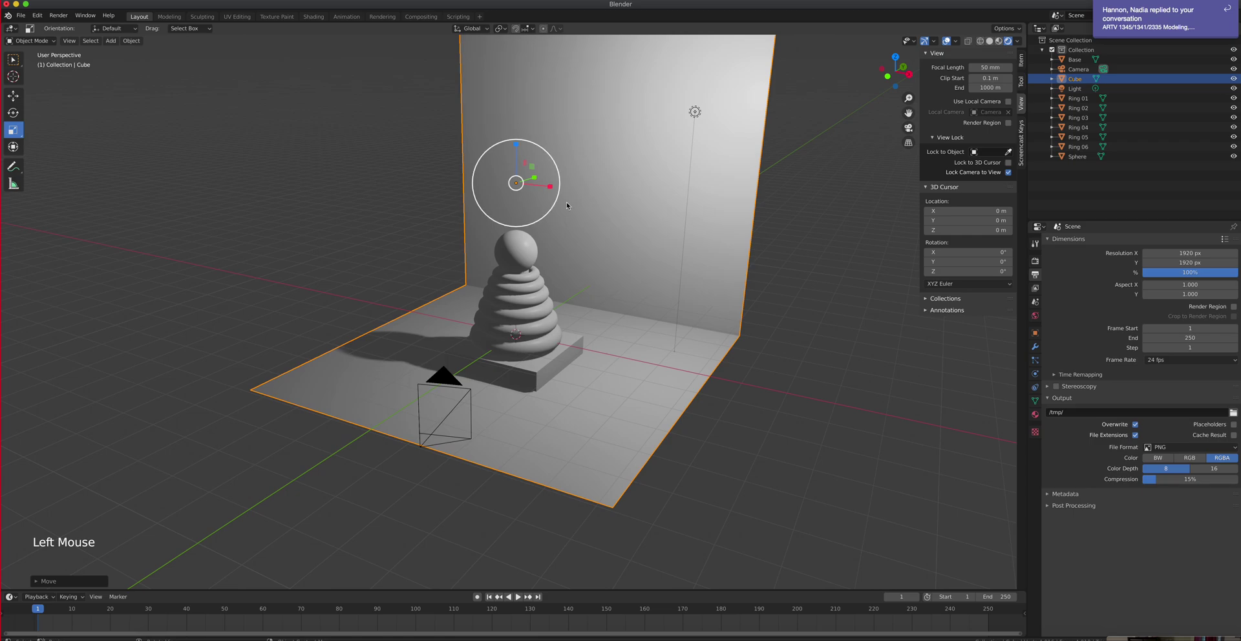
{"action": "left_click_drag", "start_coordinate": [550, 191], "coordinate": [620, 202]}
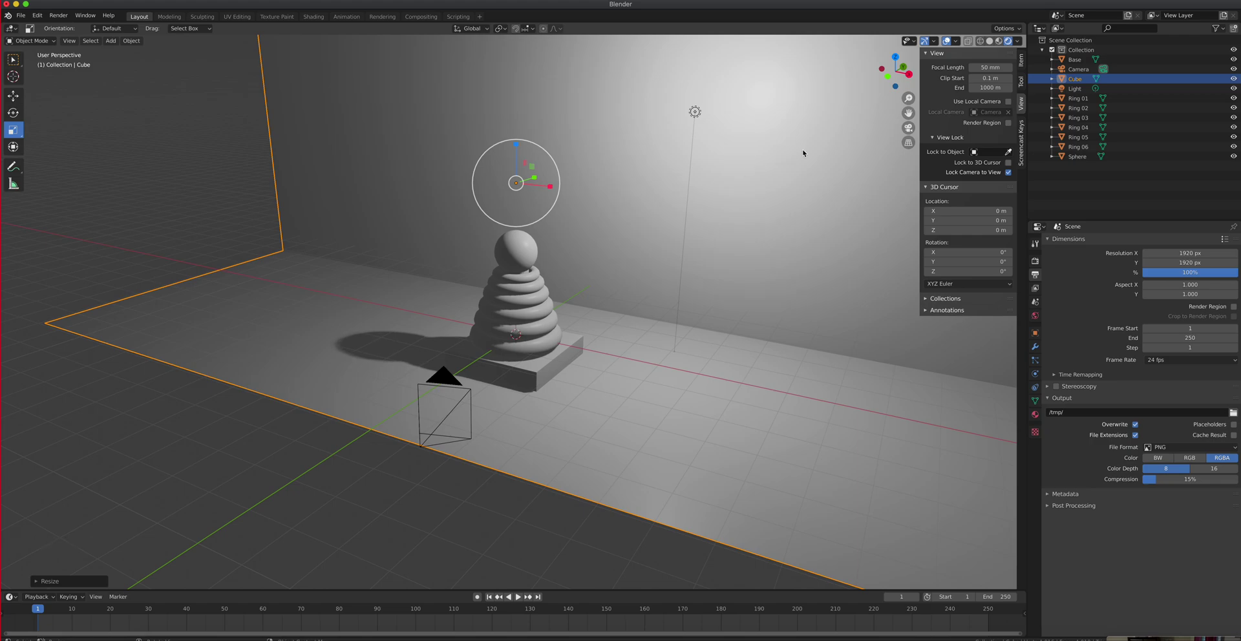
{"action": "left_click", "coordinate": [908, 128]}
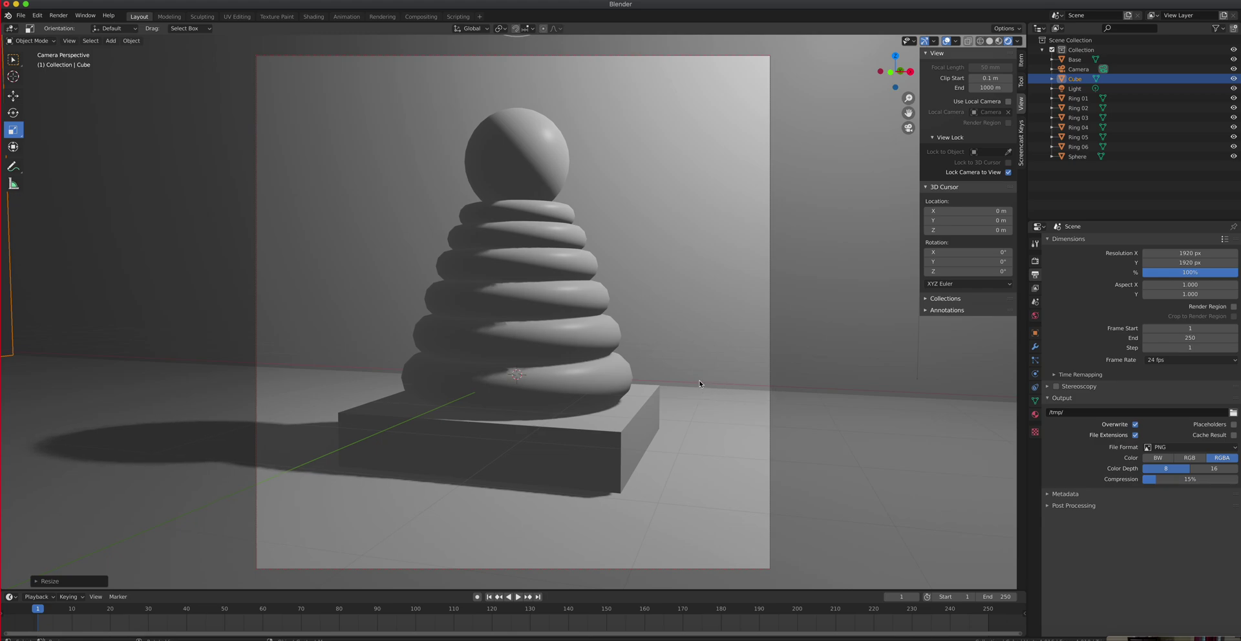
{"action": "left_click", "coordinate": [909, 128]}
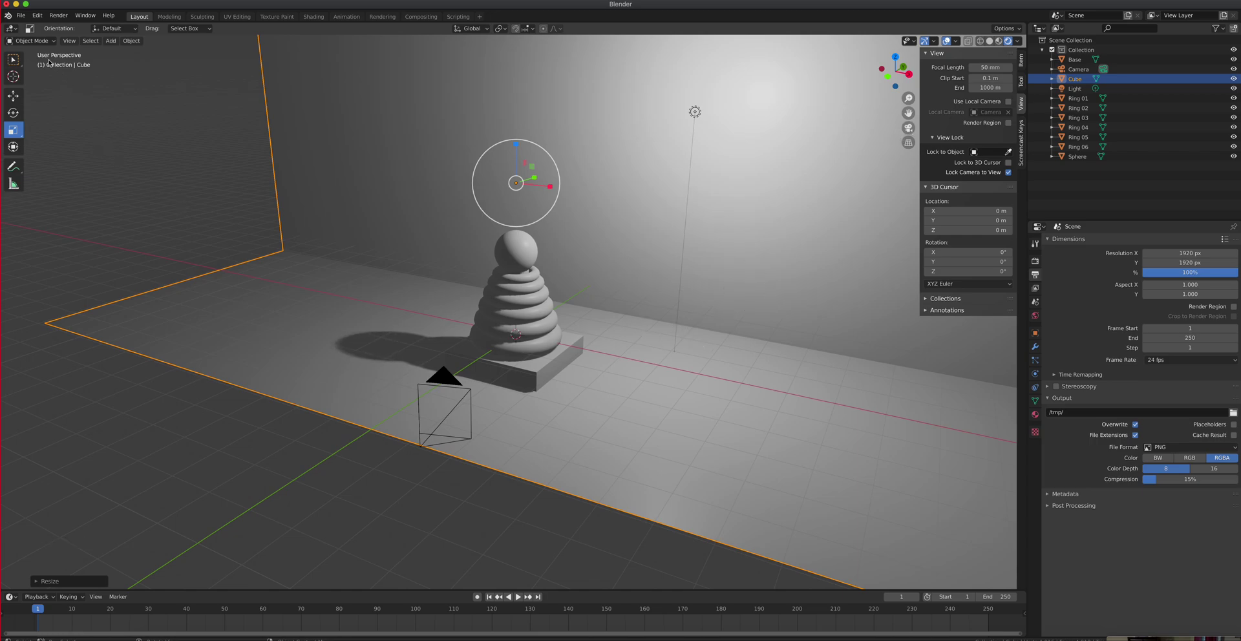
{"action": "left_click", "coordinate": [33, 41]}
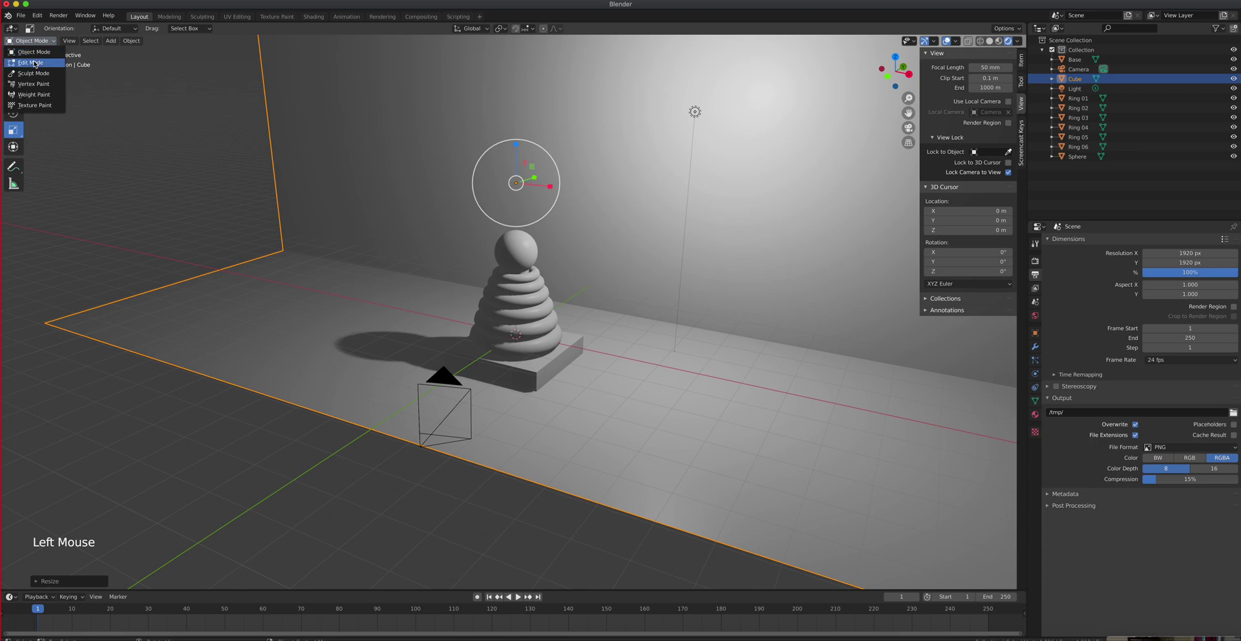
{"action": "left_click", "coordinate": [34, 63]}
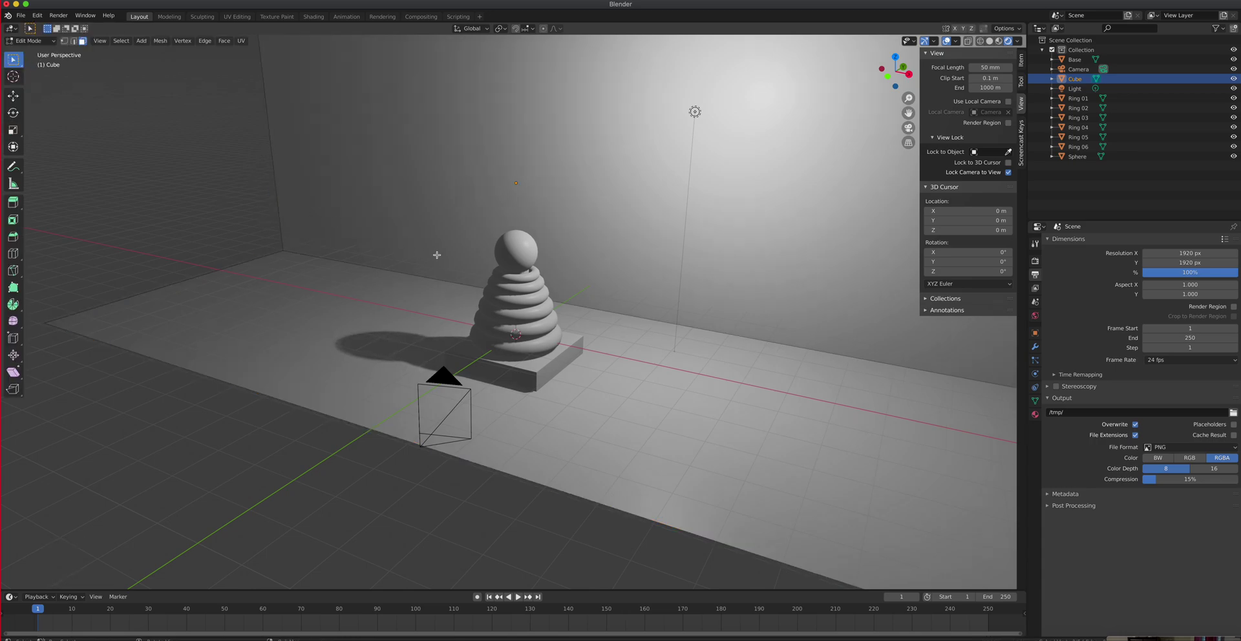
{"action": "left_click", "coordinate": [31, 40]}
{"action": "left_click", "coordinate": [33, 52]}
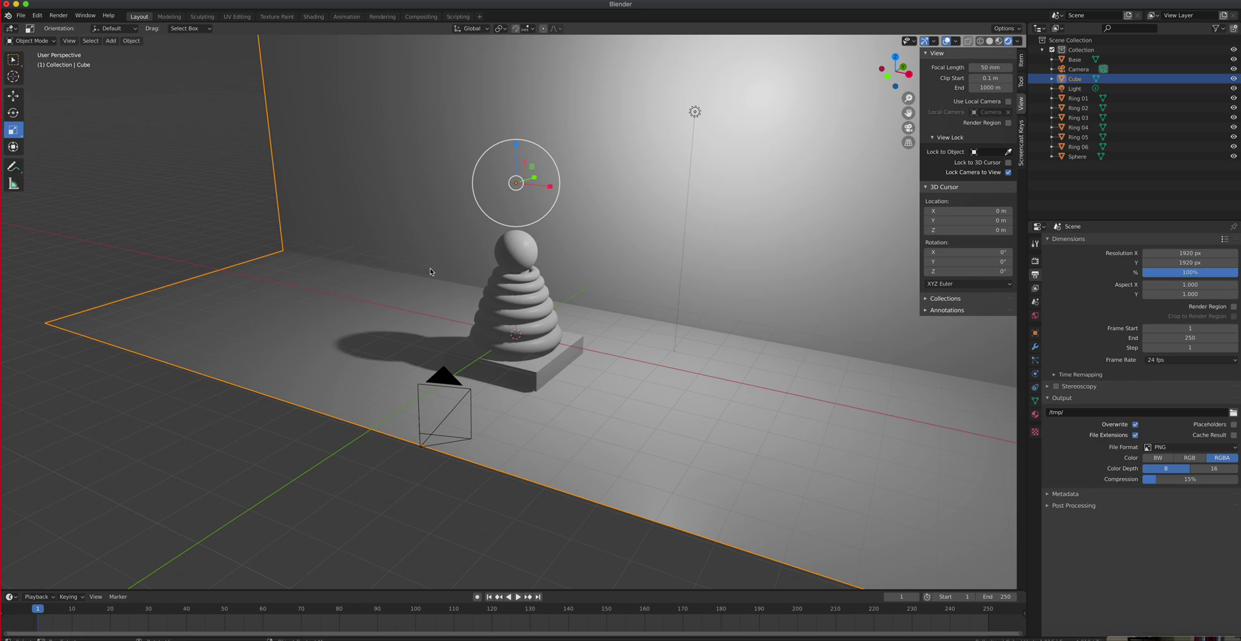
- In Edit Mode, bevel the backdrop edge where the floor meets the back wall, with an offset of about 0.305 m and 34 segments
{"action": "left_click", "coordinate": [31, 41]}
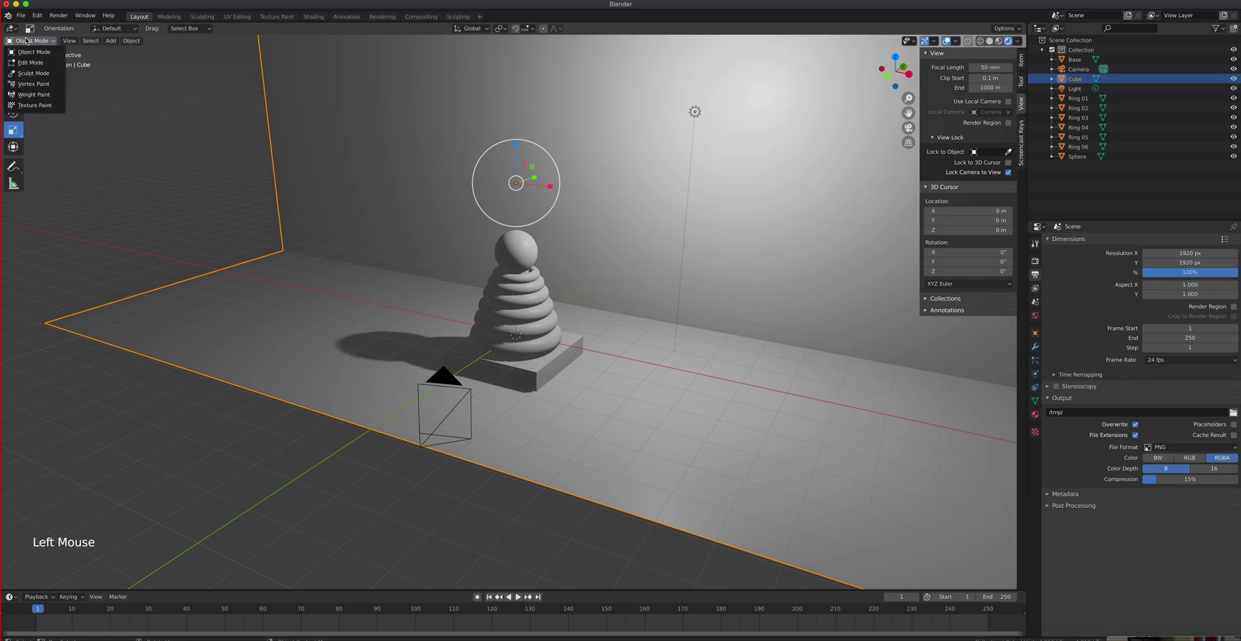
{"action": "left_click", "coordinate": [26, 63]}
{"action": "left_click", "coordinate": [73, 40]}
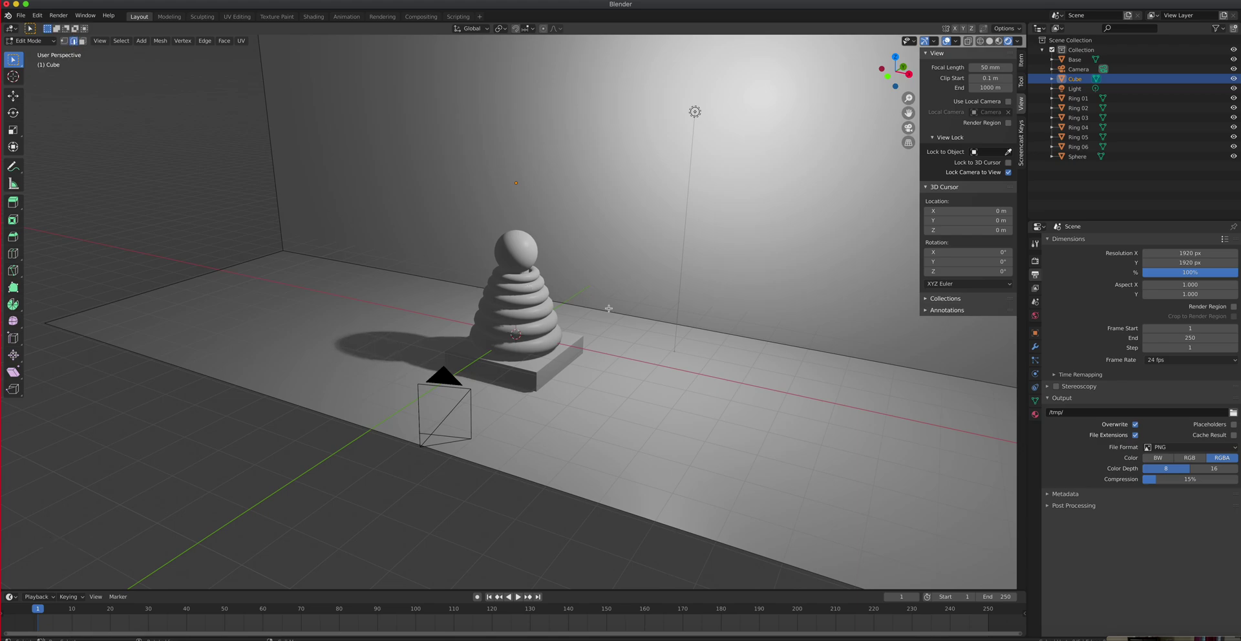
{"action": "left_click", "coordinate": [645, 320]}
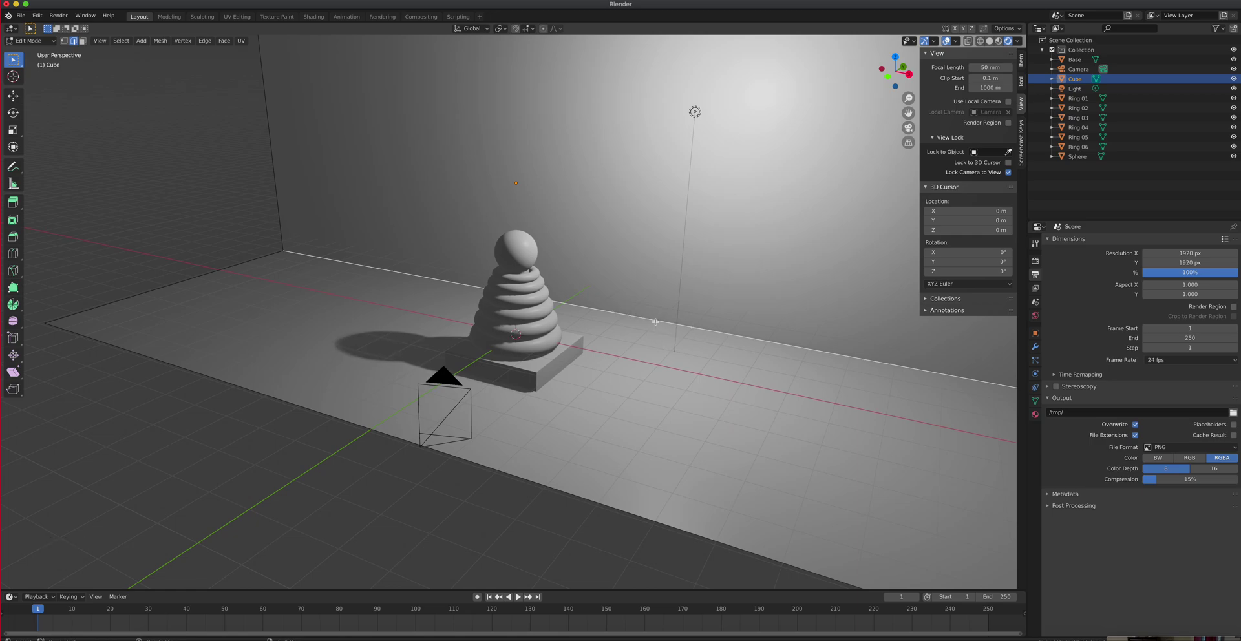
{"action": "middle_click_drag", "start_coordinate": [655, 321], "coordinate": [620, 375]}
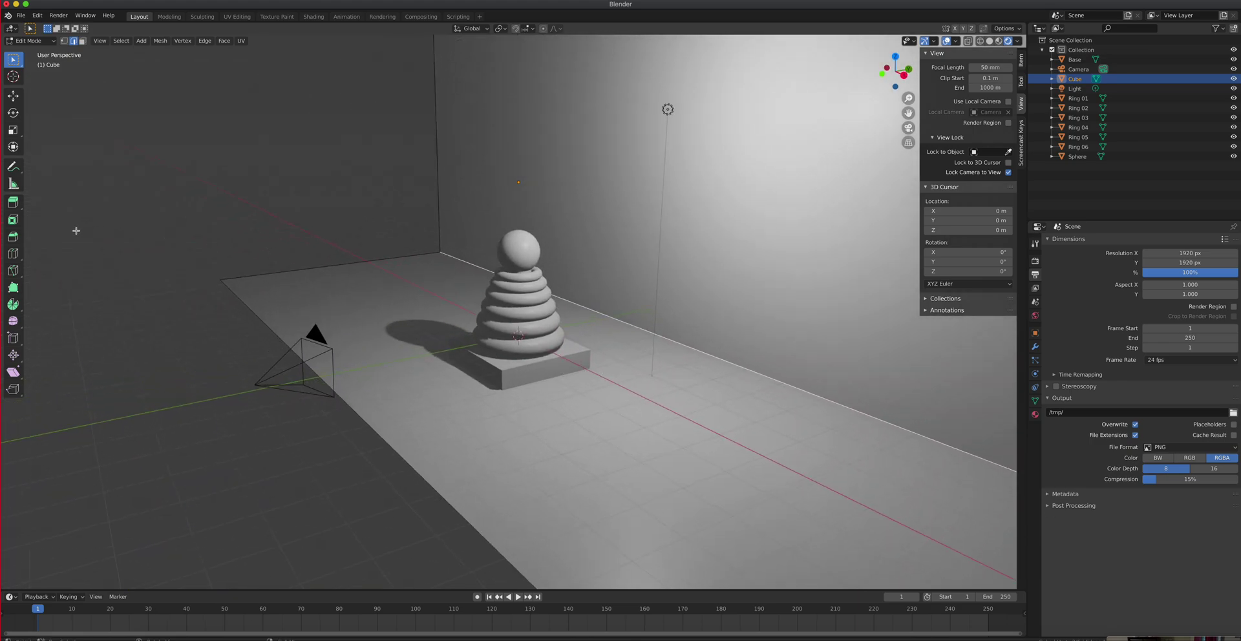
{"action": "left_click", "coordinate": [16, 240]}
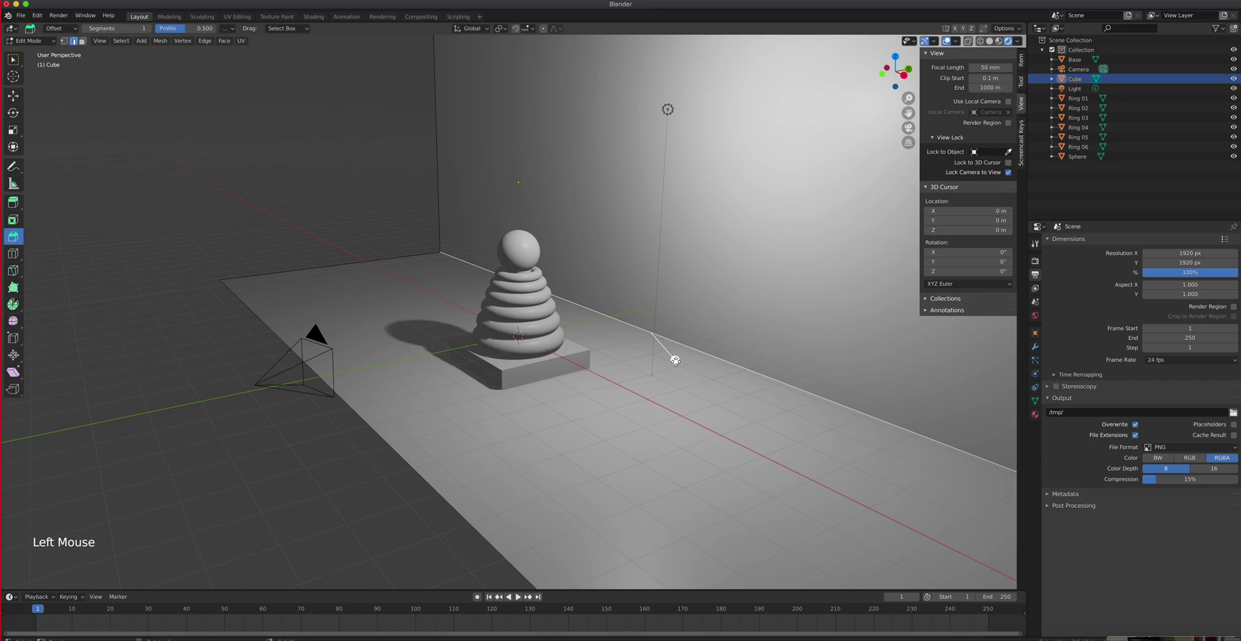
{"action": "left_click_drag", "start_coordinate": [675, 361], "coordinate": [689, 398]}
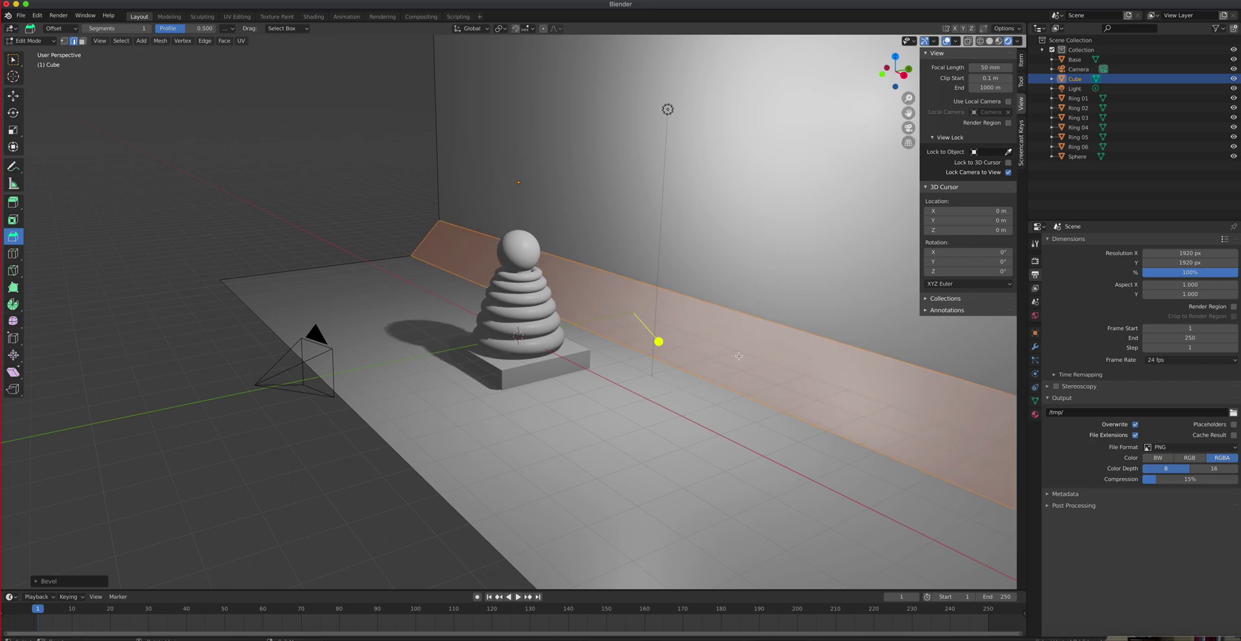
{"action": "left_click_drag", "start_coordinate": [659, 337], "coordinate": [650, 331]}
{"action": "left_click", "coordinate": [38, 581]}
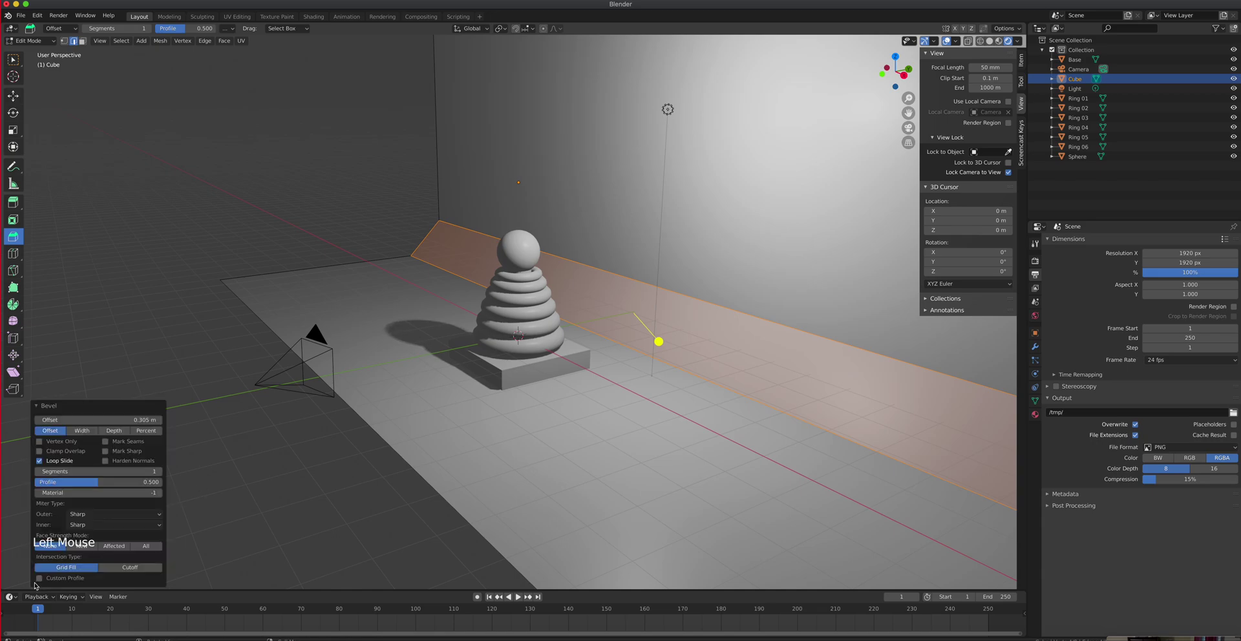
{"action": "left_click_drag", "start_coordinate": [64, 472], "coordinate": [117, 472]}
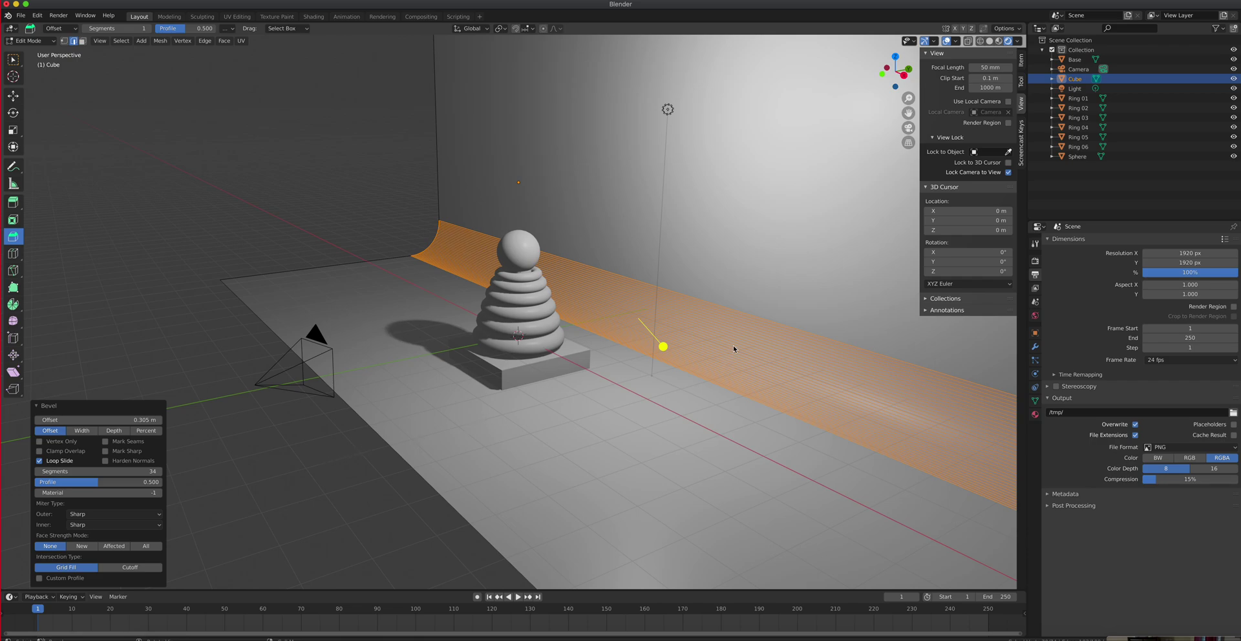
- Return to Object Mode and check the curved backdrop through the camera
{"action": "left_click", "coordinate": [45, 40]}
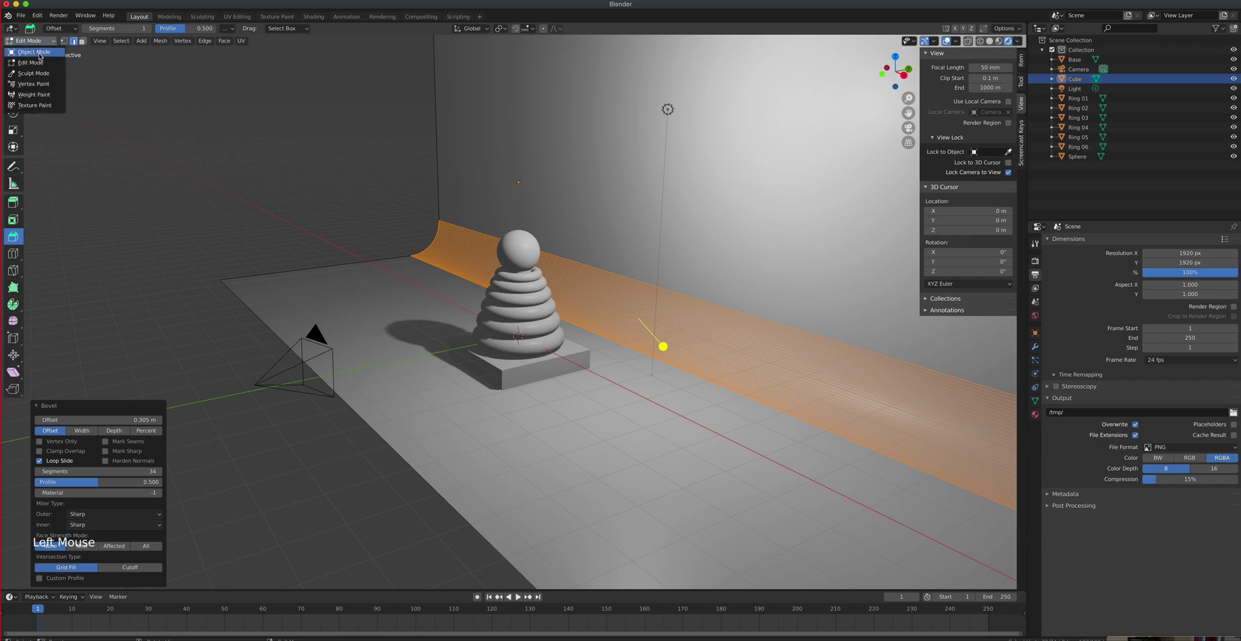
{"action": "left_click", "coordinate": [40, 57]}
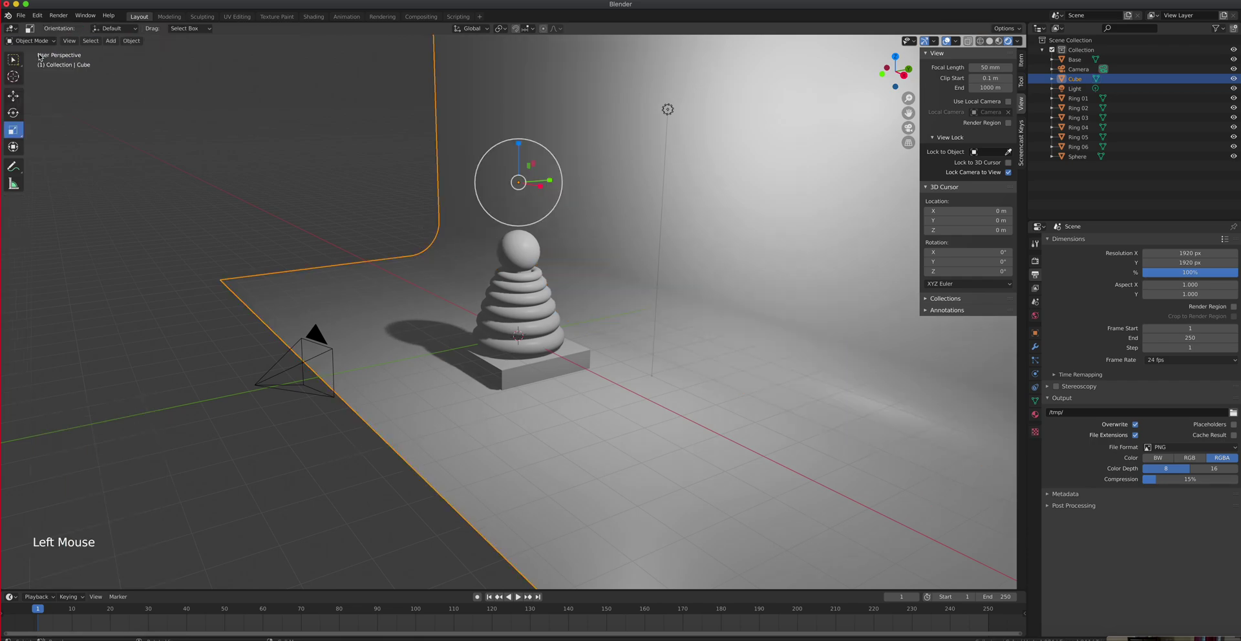
{"action": "right_click", "coordinate": [631, 196]}
{"action": "key", "text": "KP_0"}
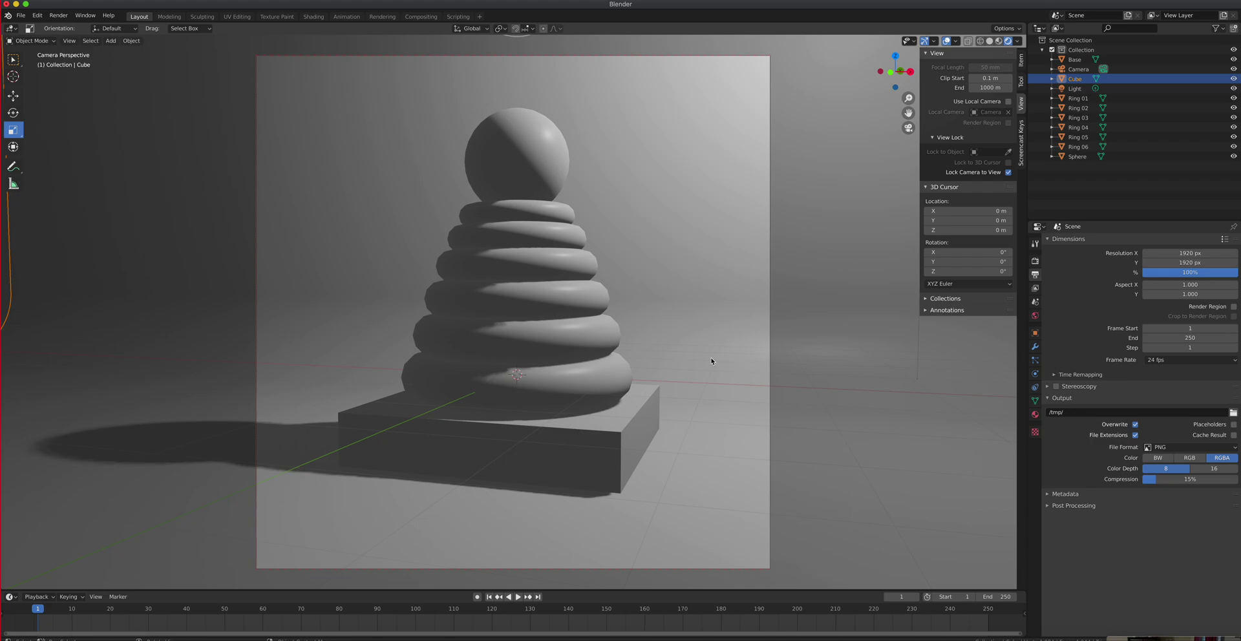
- Give the bottom ring a new material named Red with a fully saturated red base color
{"action": "left_click", "coordinate": [604, 373]}
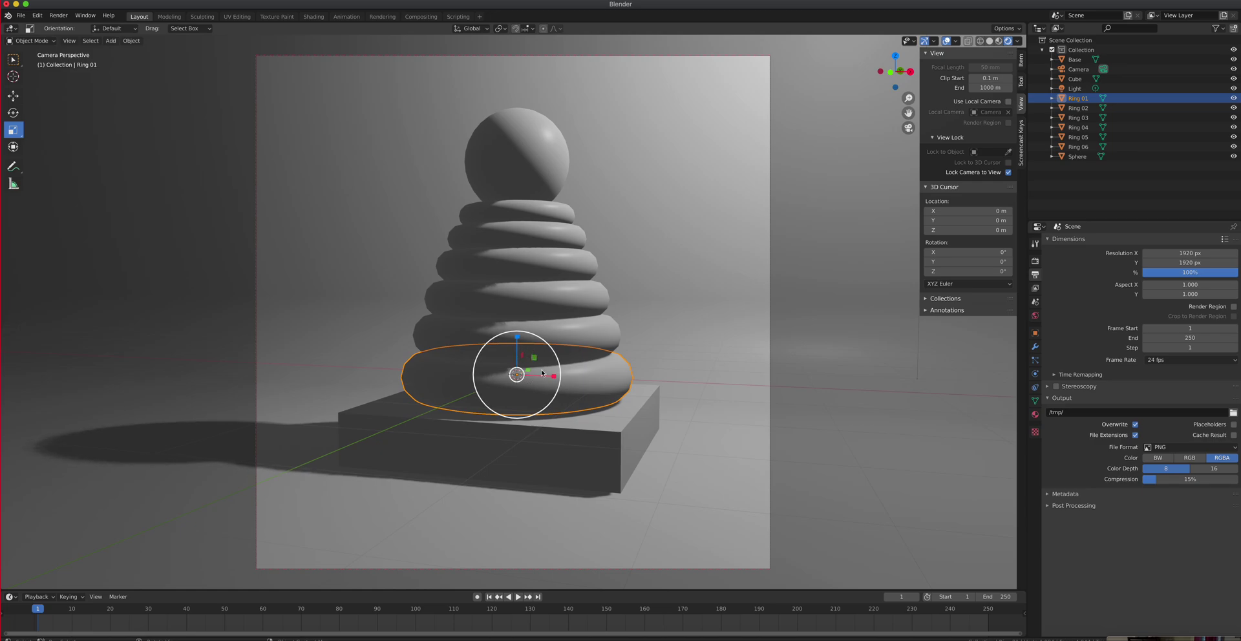
{"action": "left_click", "coordinate": [12, 60]}
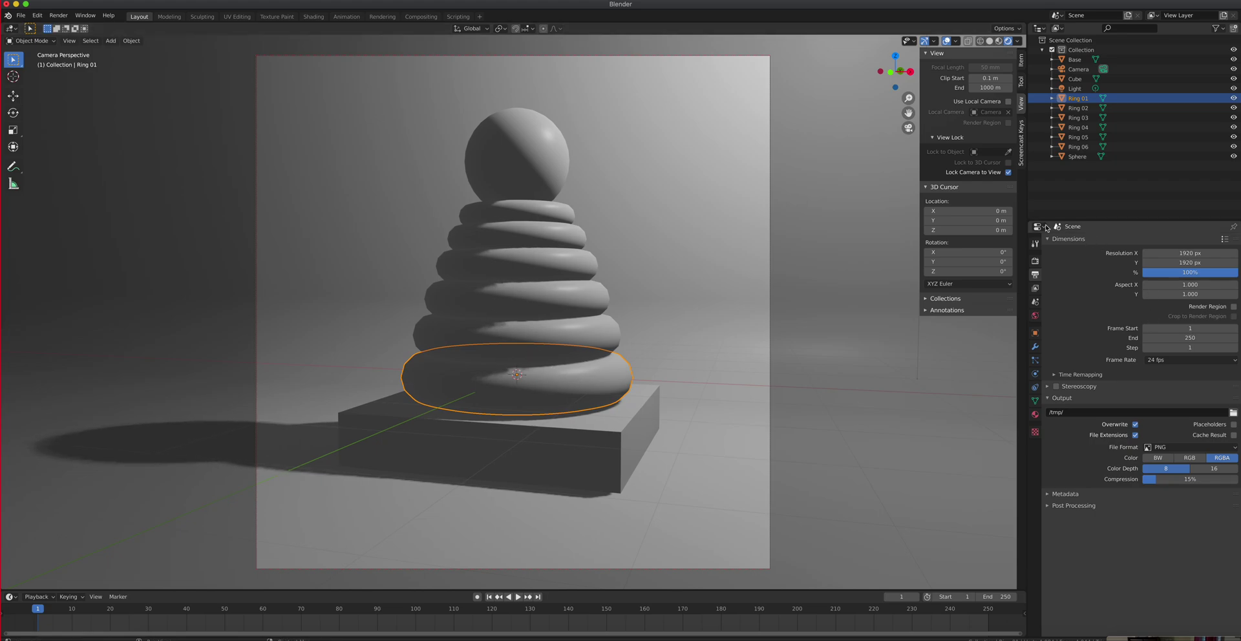
{"action": "left_click", "coordinate": [1035, 417]}
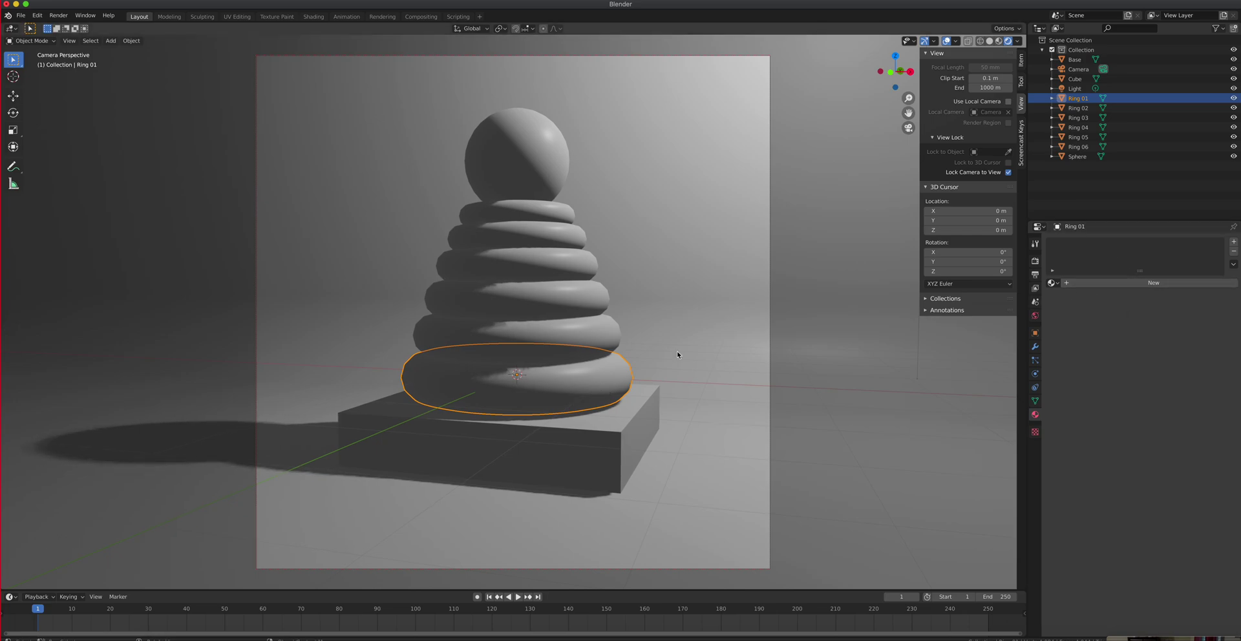
{"action": "left_click", "coordinate": [1158, 285]}
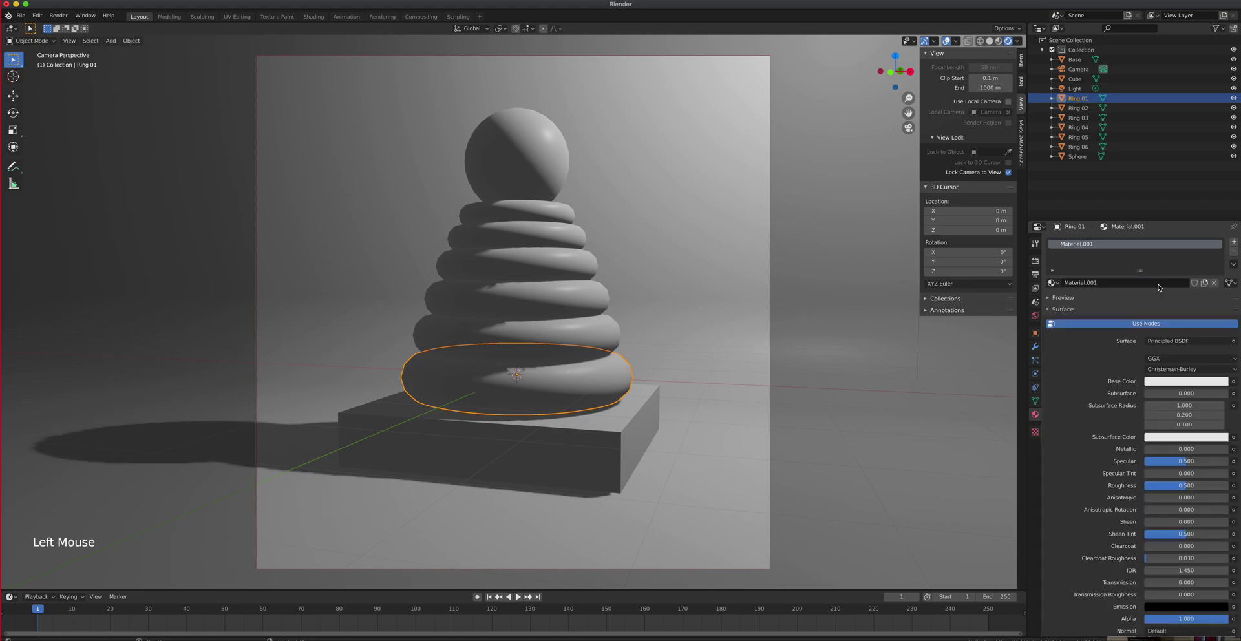
{"action": "double_click", "coordinate": [1083, 245]}
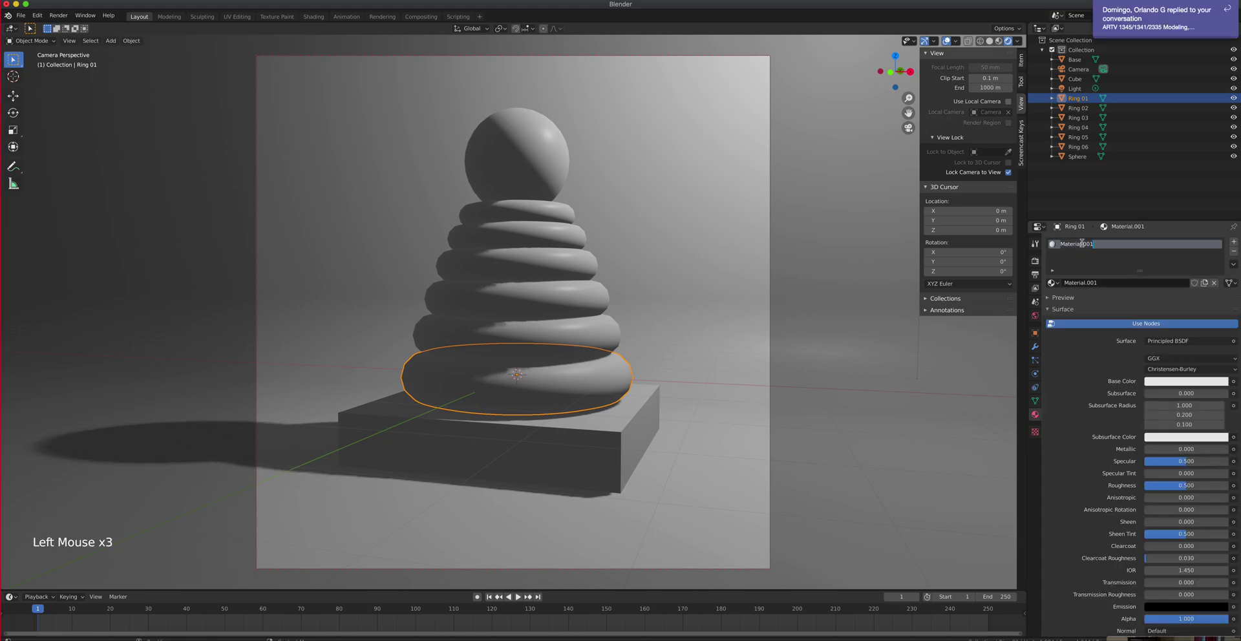
{"action": "type", "text": "Red"}
{"action": "key", "text": "Return"}
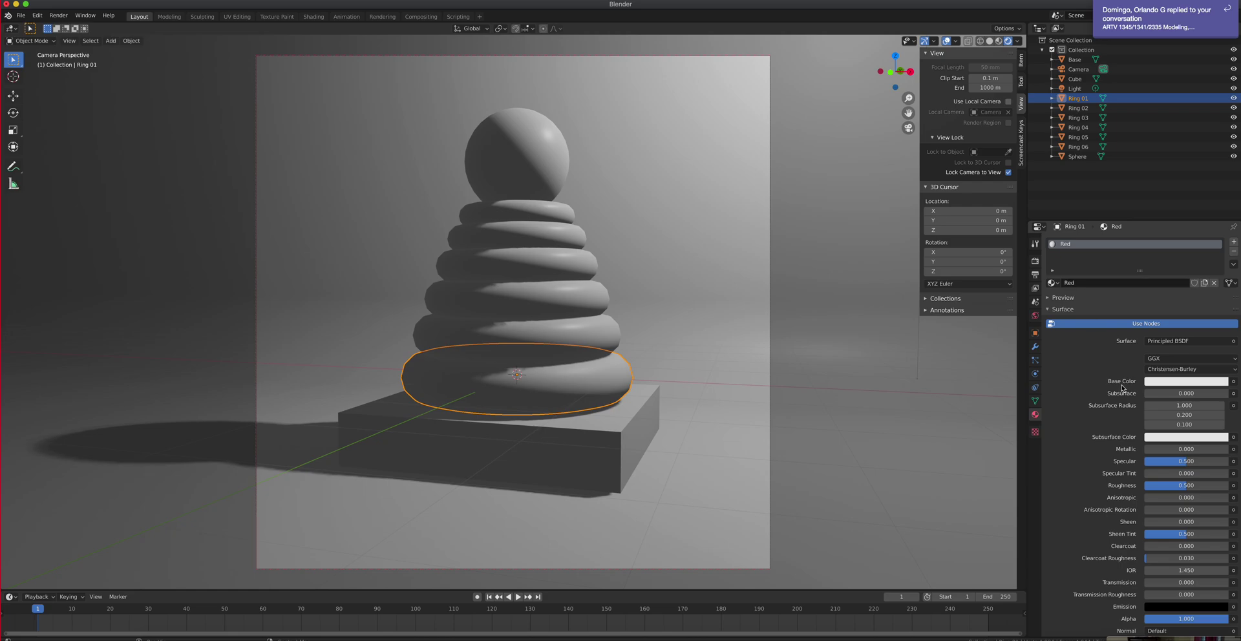
{"action": "left_click", "coordinate": [1169, 384]}
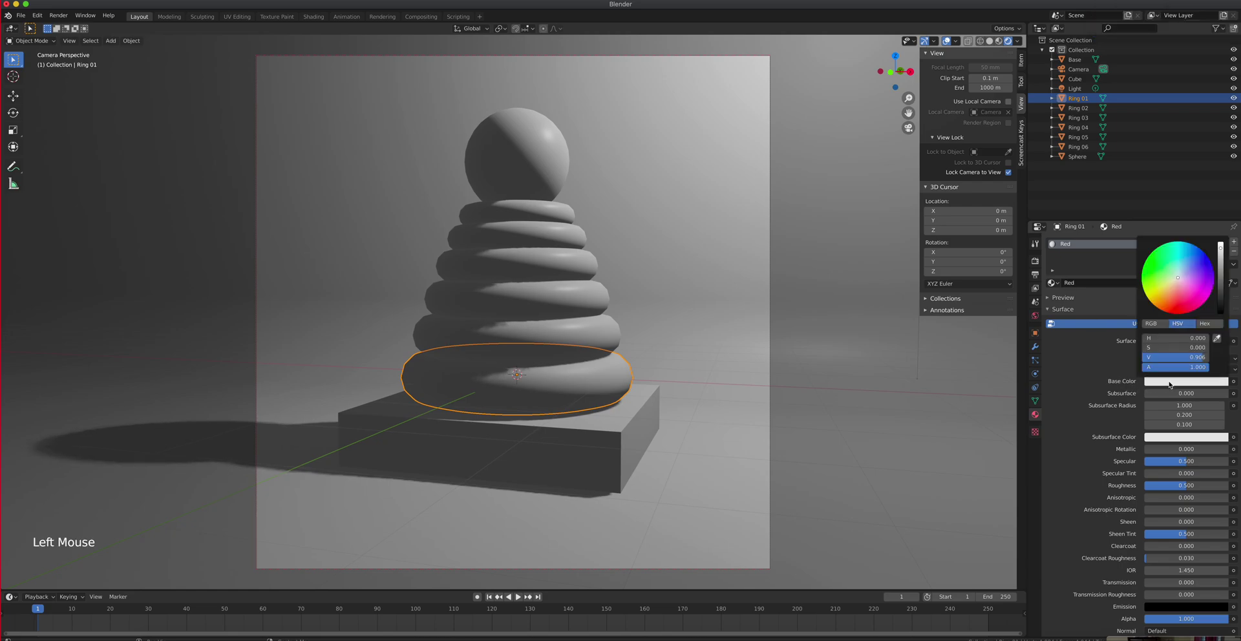
{"action": "left_click_drag", "start_coordinate": [1179, 280], "coordinate": [1178, 315]}
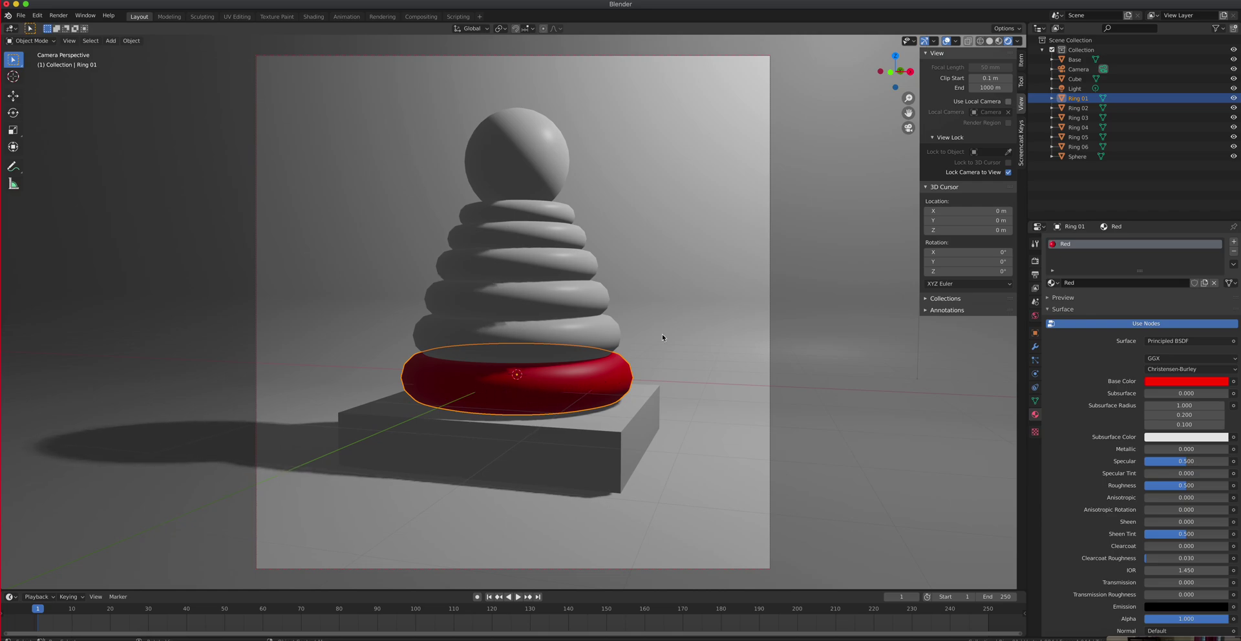
- Compare the scene in Material Preview, Solid and Wireframe shading, and return to Rendered shading
{"action": "left_click", "coordinate": [998, 41]}
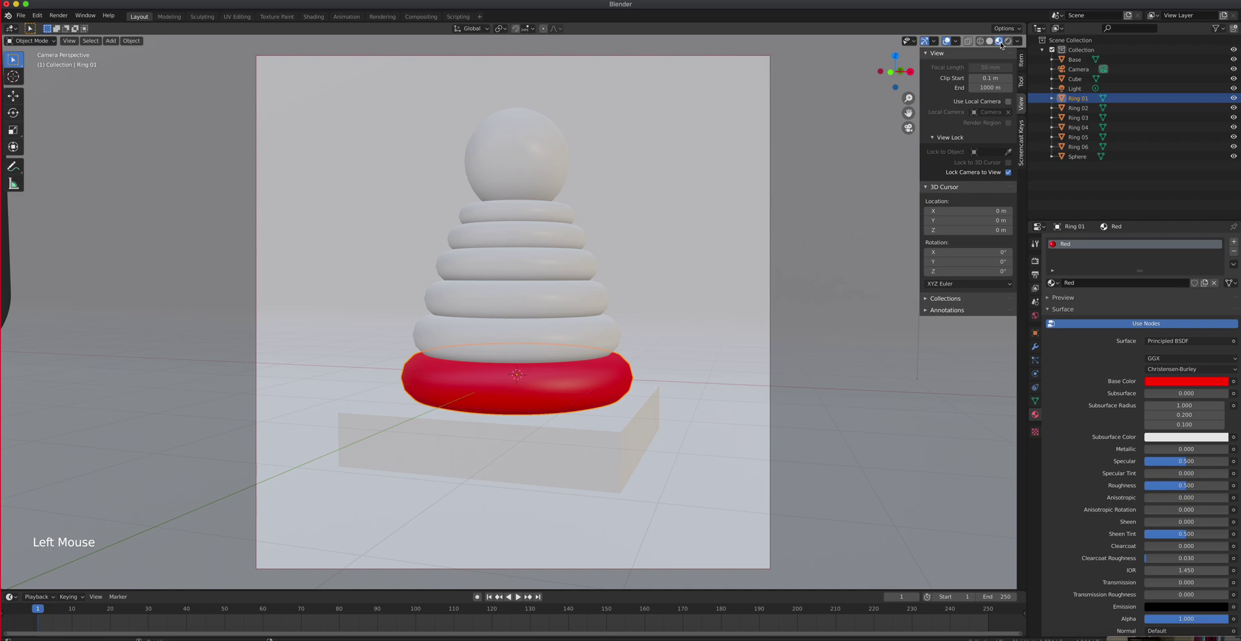
{"action": "left_click", "coordinate": [990, 41]}
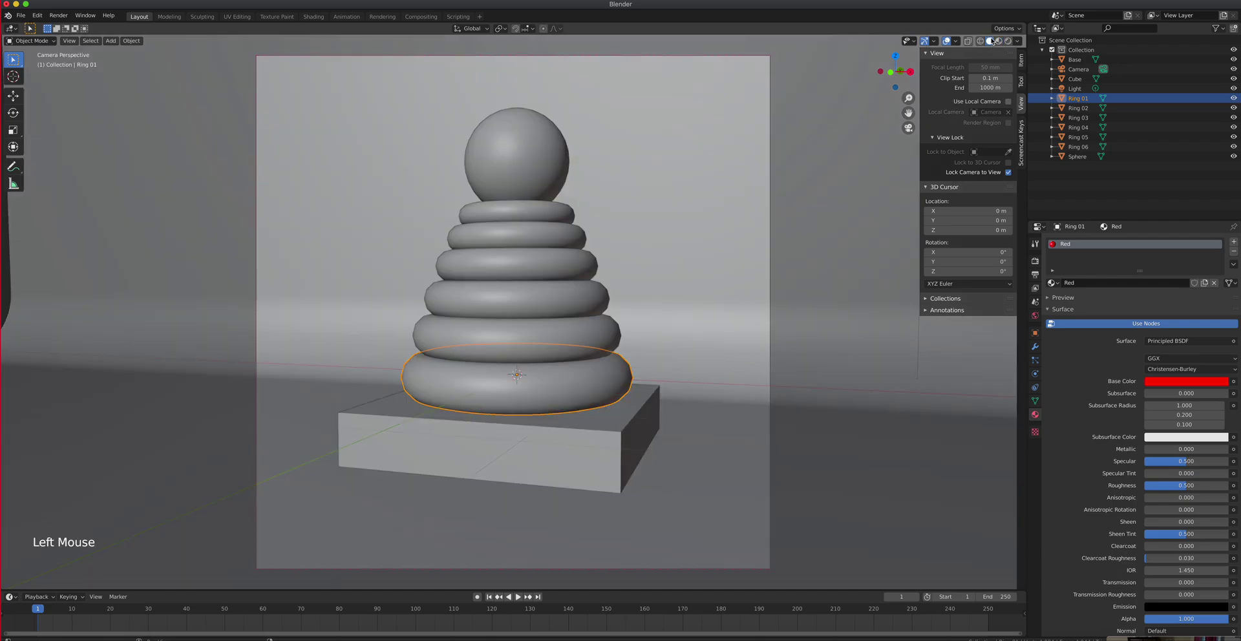
{"action": "left_click", "coordinate": [979, 41]}
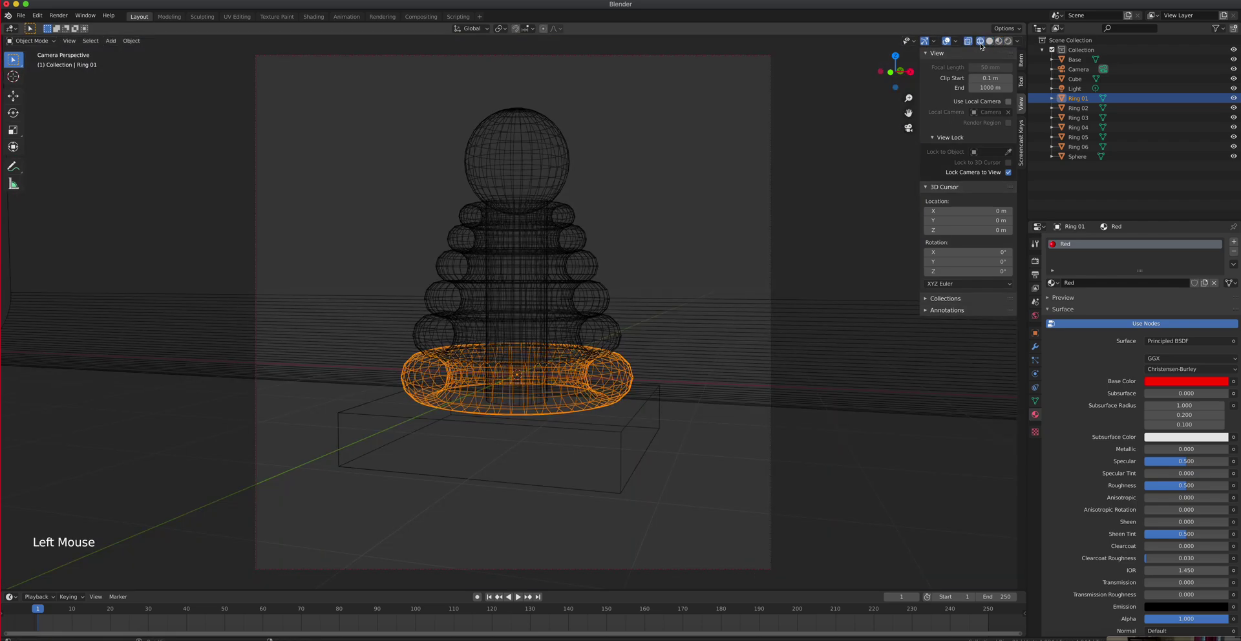
{"action": "left_click", "coordinate": [1008, 40]}
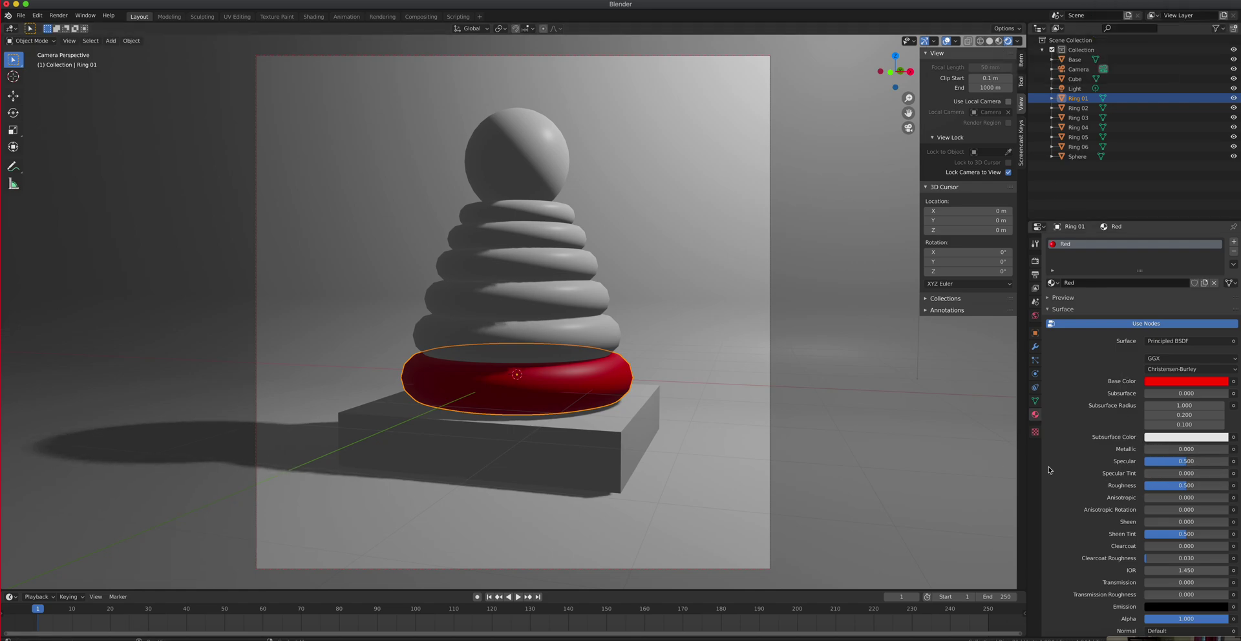
- Try different roughness values on the Red material and settle on about 0.25 for a glossier ring
{"action": "left_click_drag", "start_coordinate": [1183, 485], "coordinate": [1163, 485]}
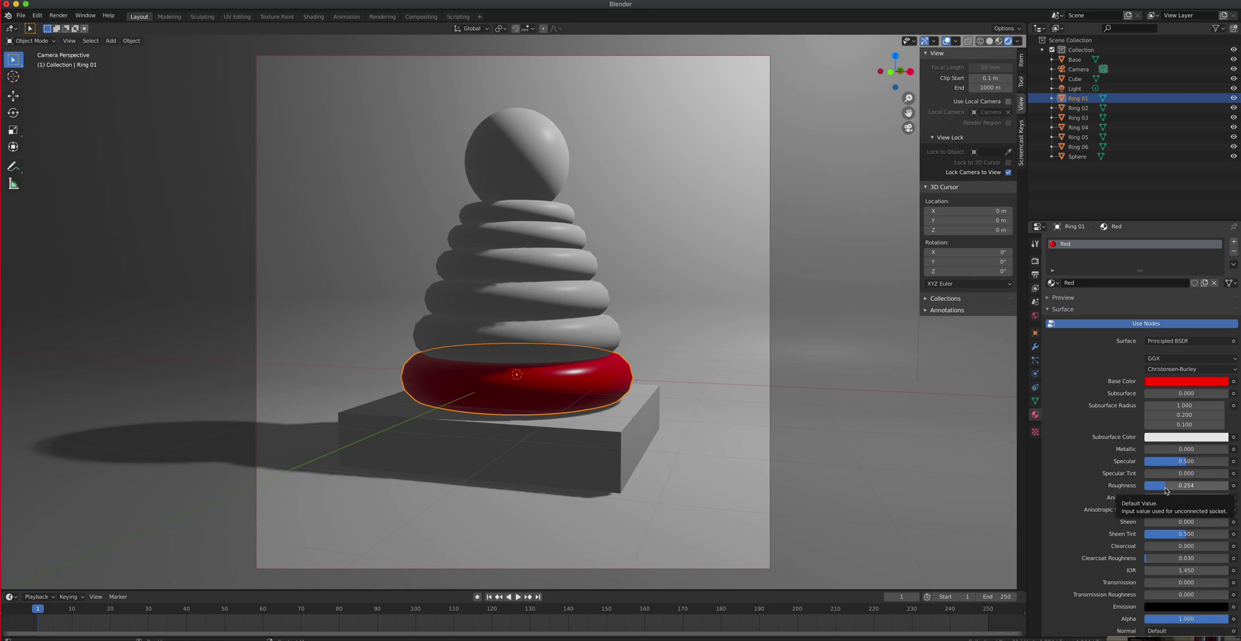
{"action": "left_click_drag", "start_coordinate": [1165, 488], "coordinate": [1124, 488]}
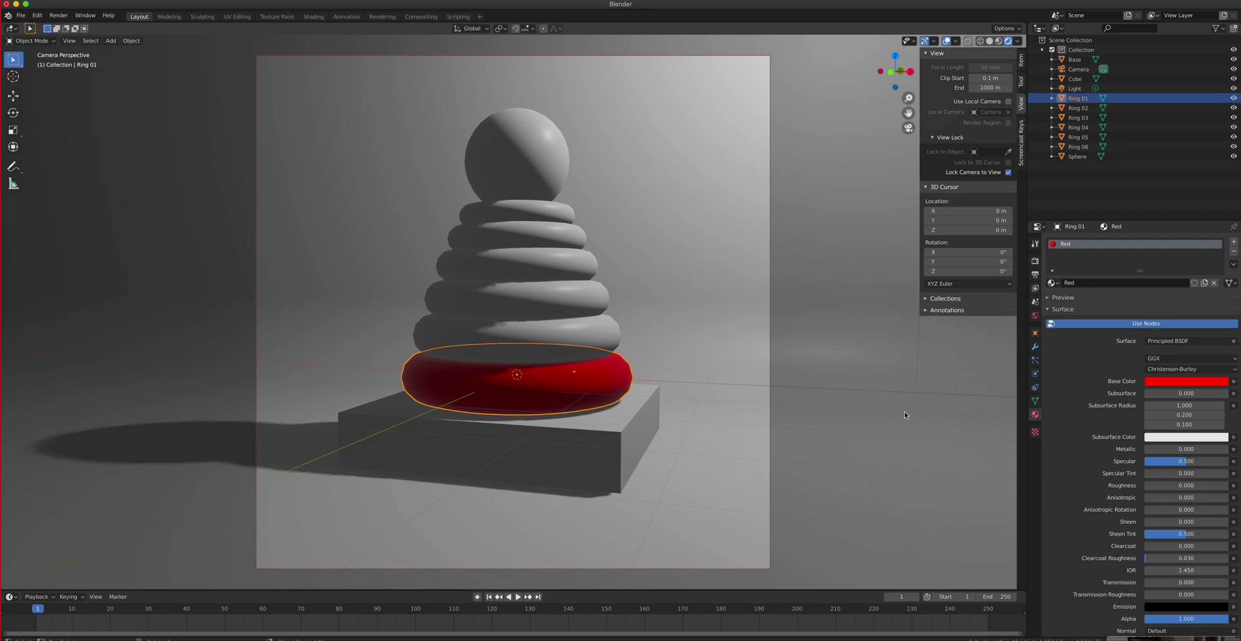
{"action": "mouse_move", "coordinate": [1157, 486]}
{"action": "left_mouse_down"}
{"action": "mouse_move", "coordinate": [1228, 486]}
{"action": "mouse_move", "coordinate": [1165, 486]}
{"action": "left_mouse_up"}
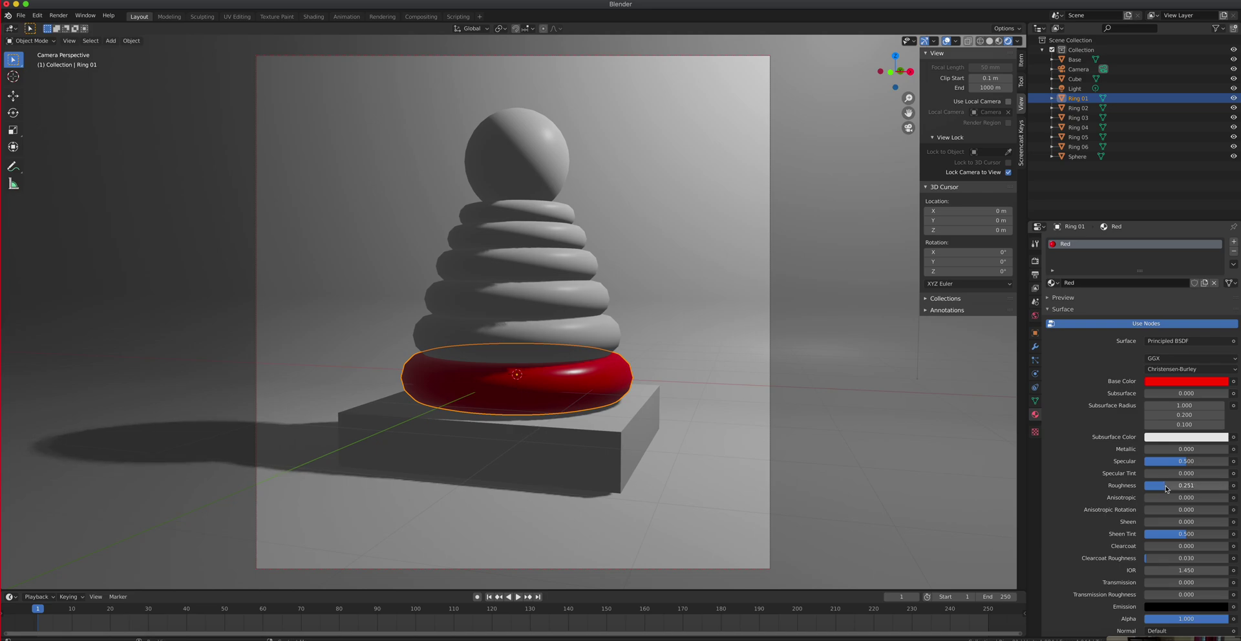
- Give the second ring from the base a new material named Green with a bright green base color and reduced roughness
{"action": "left_click", "coordinate": [602, 329]}
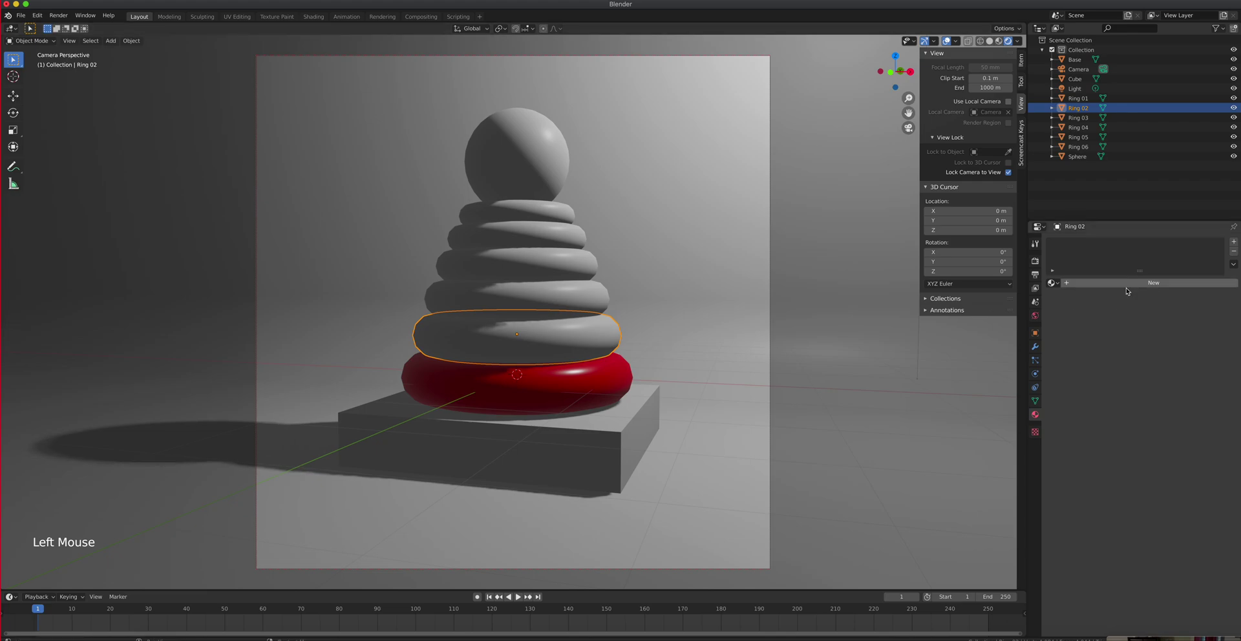
{"action": "left_click", "coordinate": [1168, 285]}
{"action": "left_click", "coordinate": [1105, 246]}
{"action": "double_click", "coordinate": [1105, 246]}
{"action": "type", "text": "Green"}
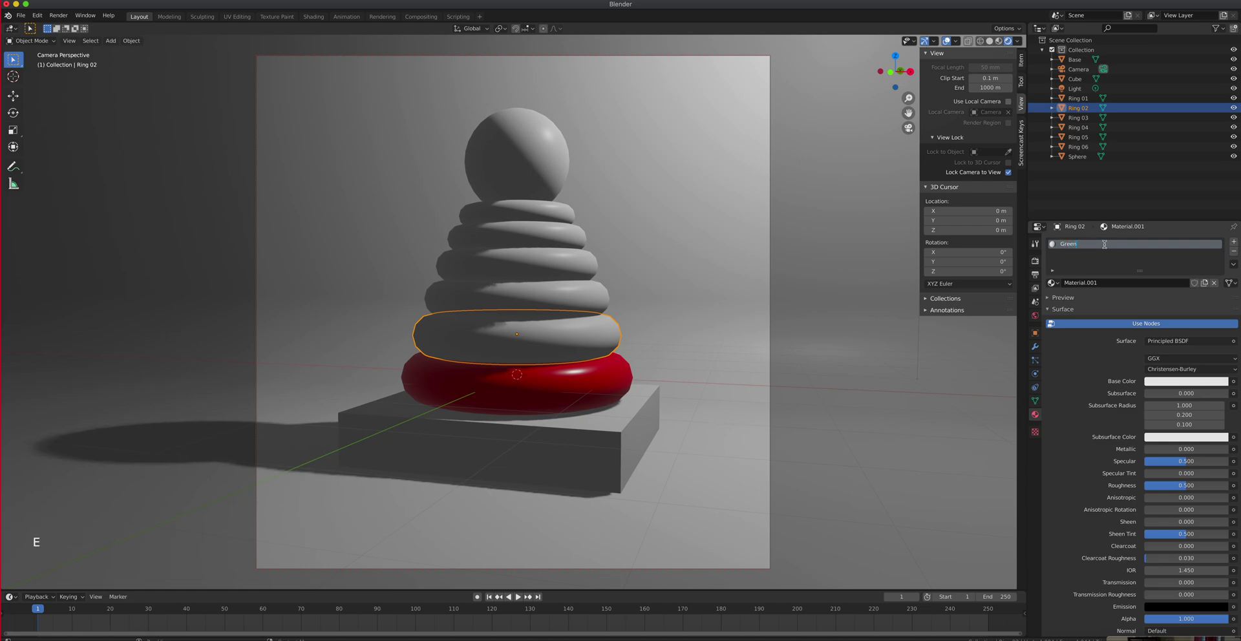
{"action": "left_click", "coordinate": [1156, 381]}
{"action": "left_click_drag", "start_coordinate": [1177, 281], "coordinate": [1147, 257]}
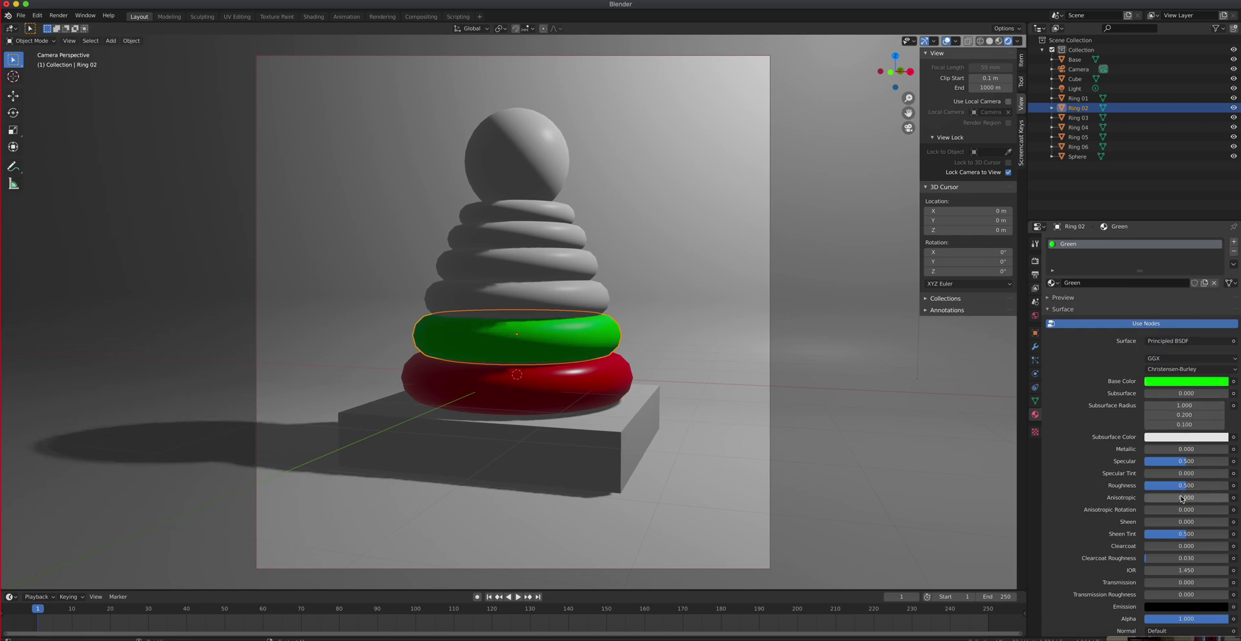
{"action": "left_click_drag", "start_coordinate": [1190, 491], "coordinate": [1169, 489]}
- Give the third ring from the base a new material named Yellow with a bright yellow base color
{"action": "left_click", "coordinate": [598, 305]}
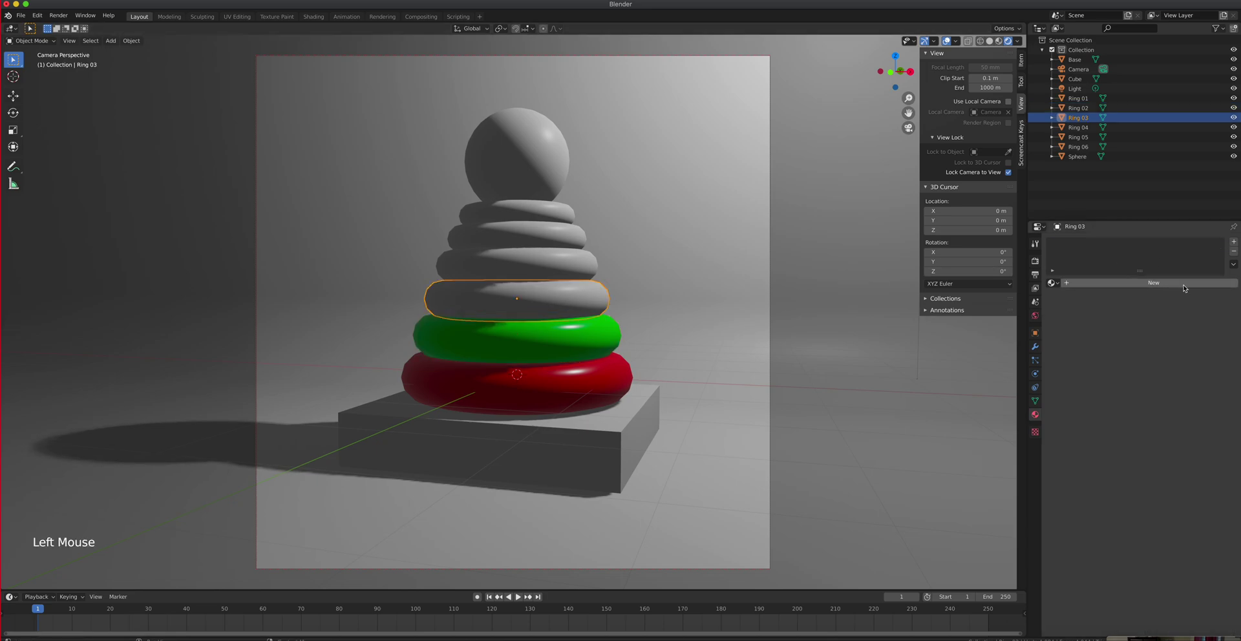
{"action": "left_click", "coordinate": [1184, 285]}
{"action": "double_click", "coordinate": [1095, 244]}
{"action": "type", "text": "Yellow"}
{"action": "key", "text": "Return"}
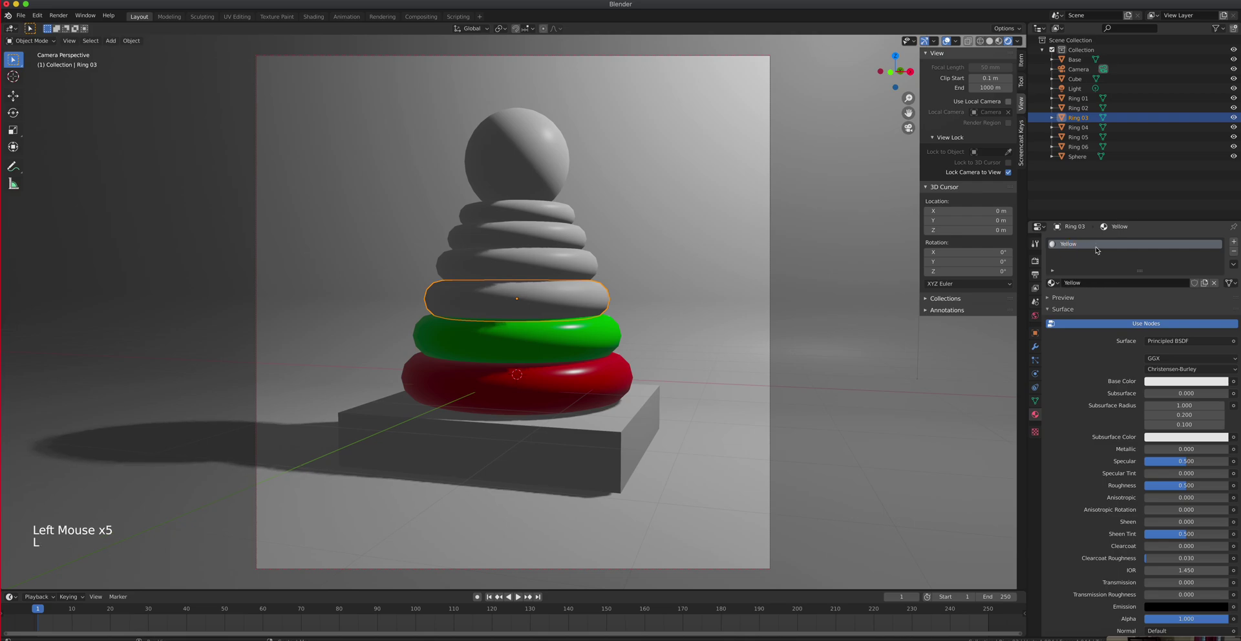
{"action": "left_click", "coordinate": [1186, 381]}
{"action": "left_click_drag", "start_coordinate": [1176, 281], "coordinate": [1145, 294]}
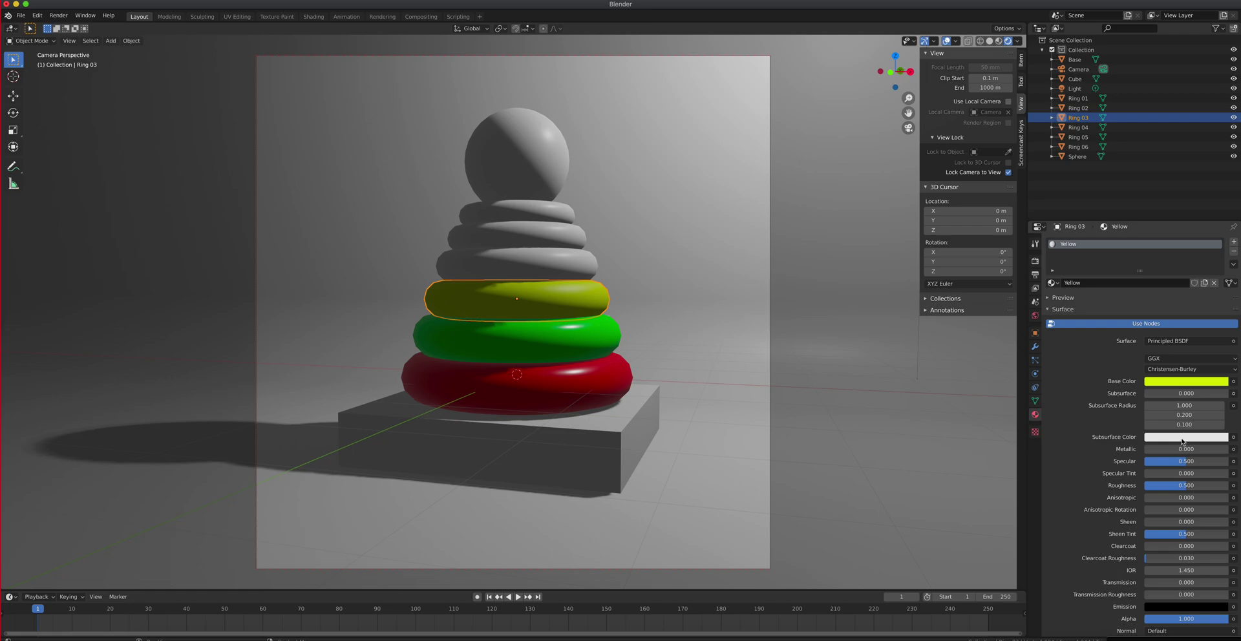
- Lower the Yellow material's roughness to about 0.25 and give the fourth ring from the base a new material named Blue with a saturated blue base color
{"action": "left_click_drag", "start_coordinate": [1186, 485], "coordinate": [1163, 485]}
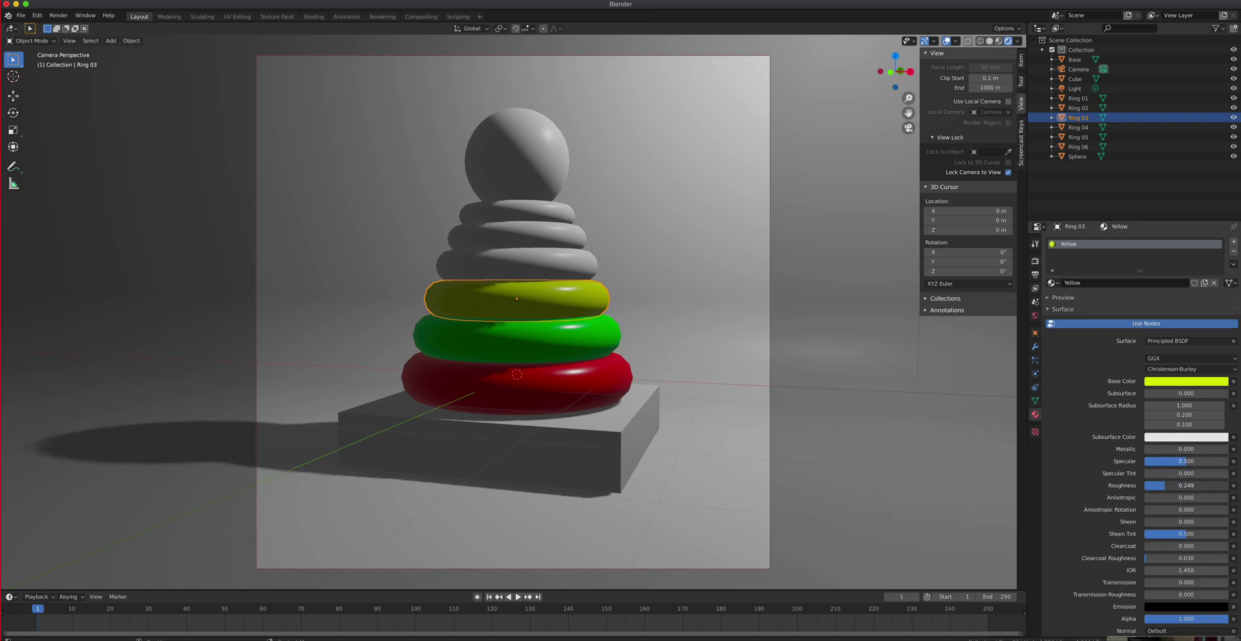
{"action": "left_click", "coordinate": [568, 258]}
{"action": "left_click", "coordinate": [1111, 283]}
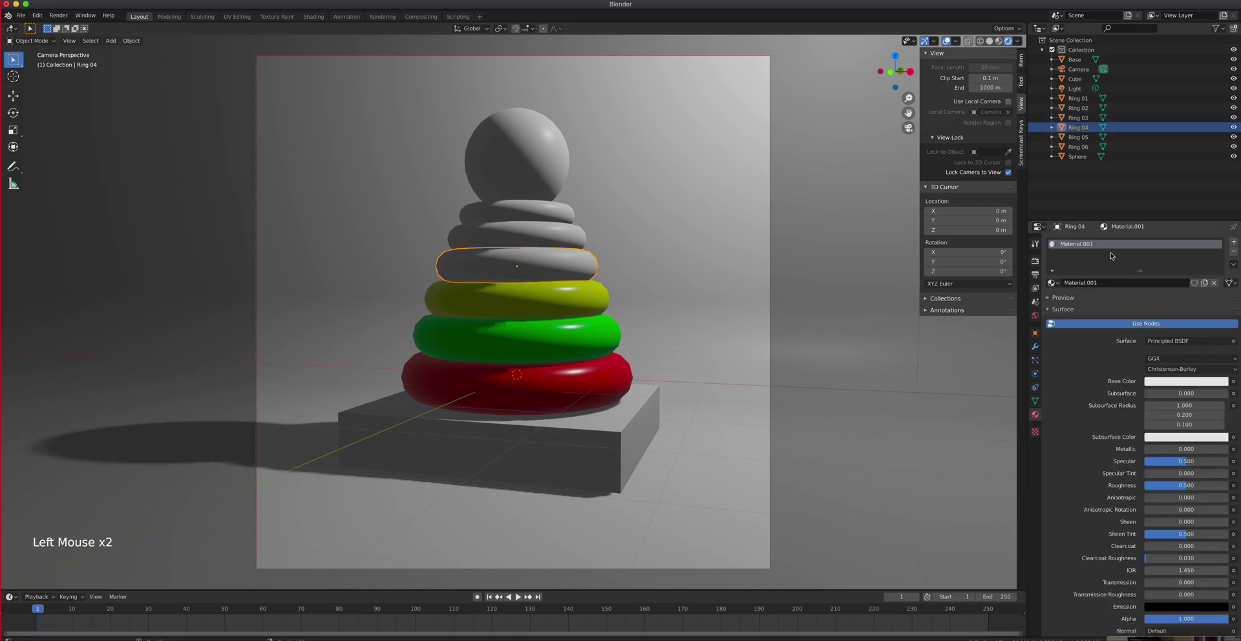
{"action": "double_click", "coordinate": [1109, 246]}
{"action": "type", "text": "Blue"}
{"action": "left_click", "coordinate": [1179, 386]}
{"action": "left_click", "coordinate": [1179, 381]}
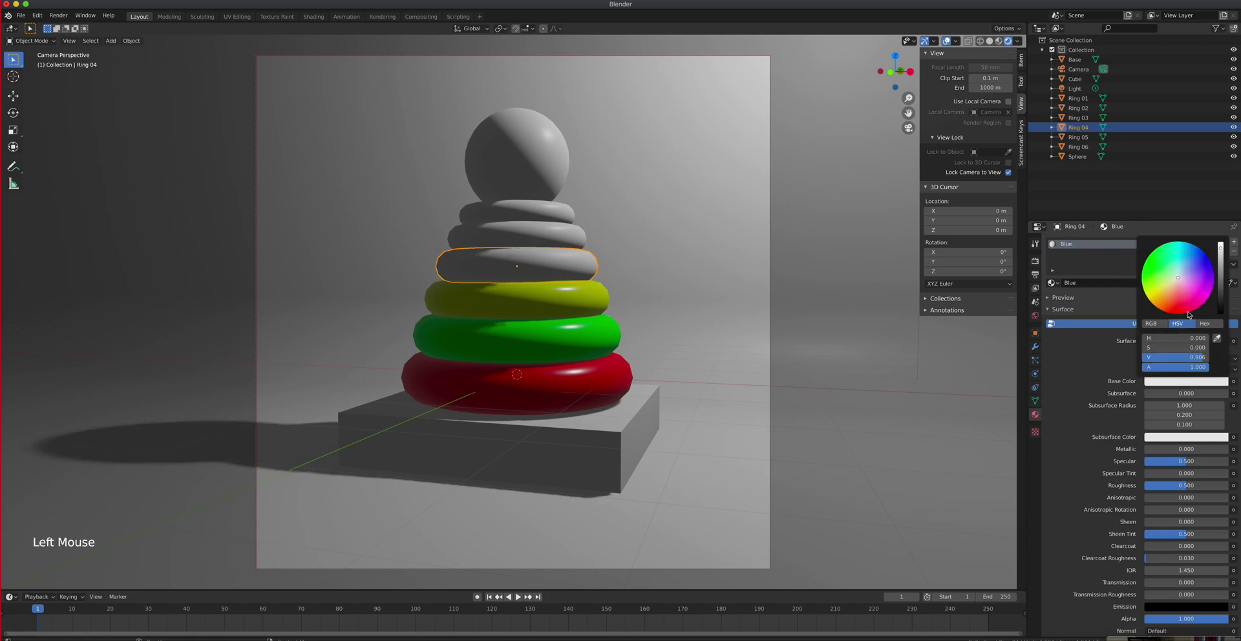
{"action": "left_click_drag", "start_coordinate": [1176, 279], "coordinate": [1159, 309]}
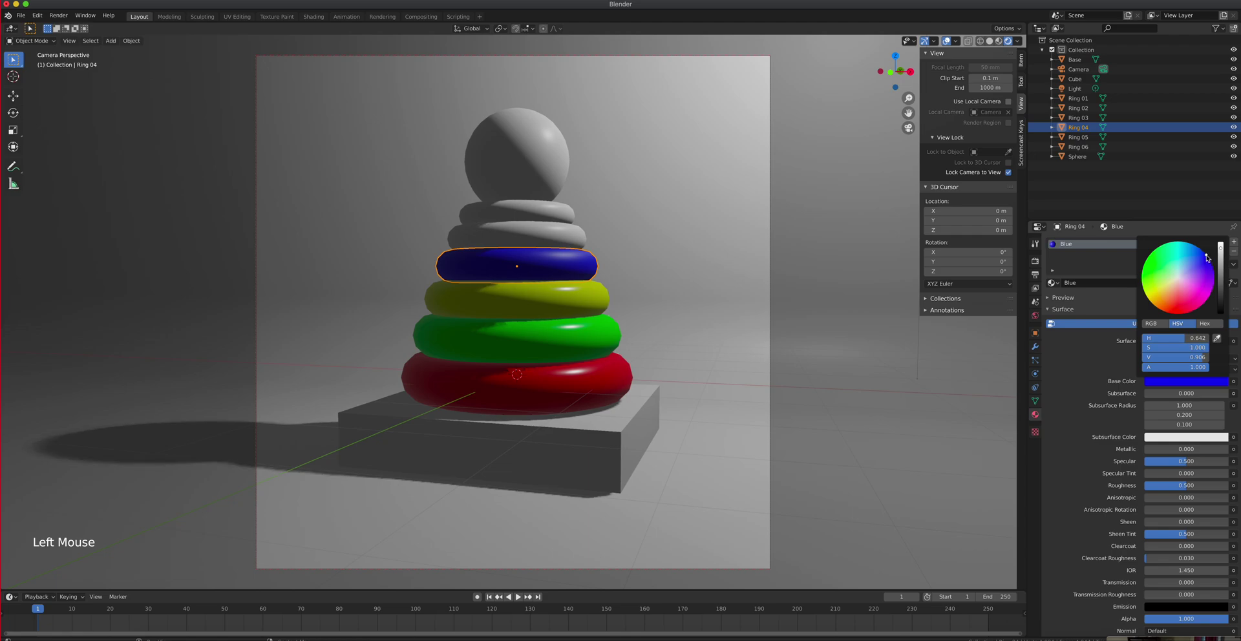
- Give the fifth ring from the base a new material named Fucshia with a bright magenta base color
{"action": "left_click", "coordinate": [577, 233]}
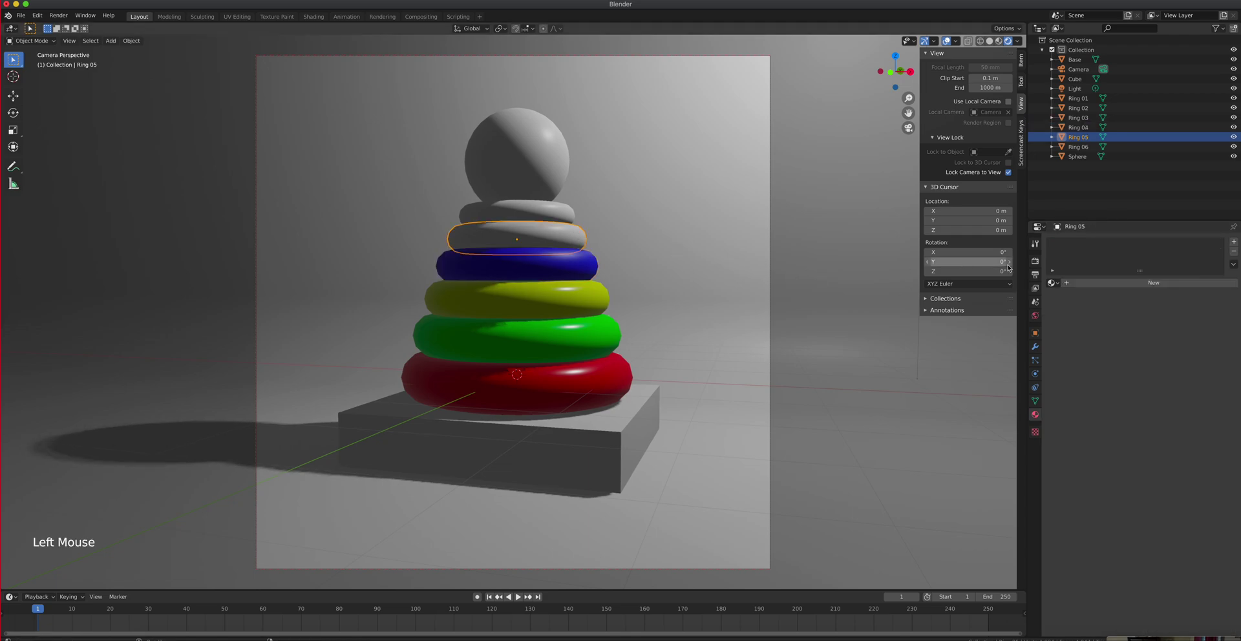
{"action": "left_click", "coordinate": [1121, 283]}
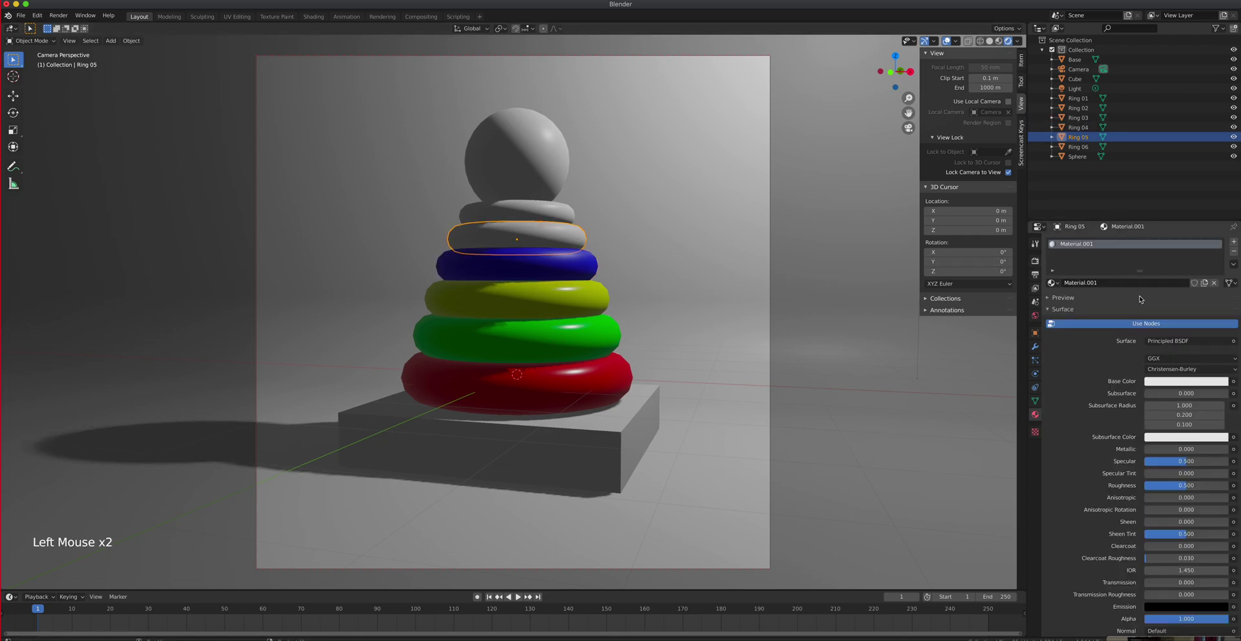
{"action": "double_click", "coordinate": [1093, 244]}
{"action": "left_click", "coordinate": [1093, 244]}
{"action": "key", "text": "shift"}
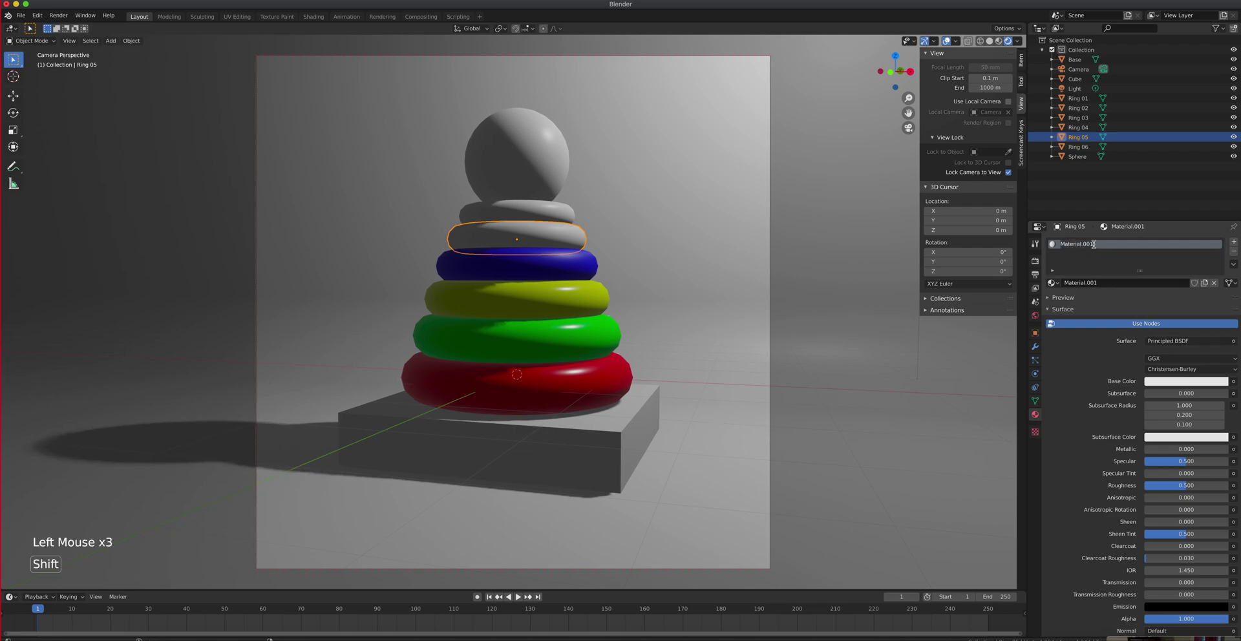
{"action": "type", "text": "Fucshia"}
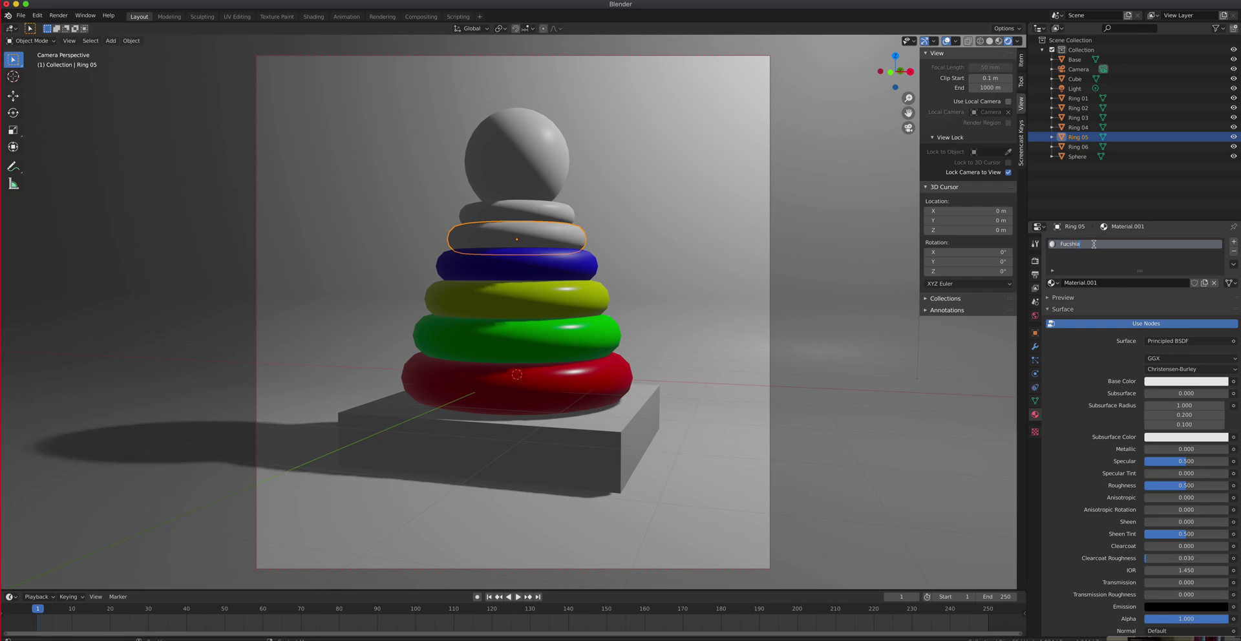
{"action": "left_click", "coordinate": [1181, 382]}
{"action": "left_click_drag", "start_coordinate": [1181, 282], "coordinate": [1209, 299]}
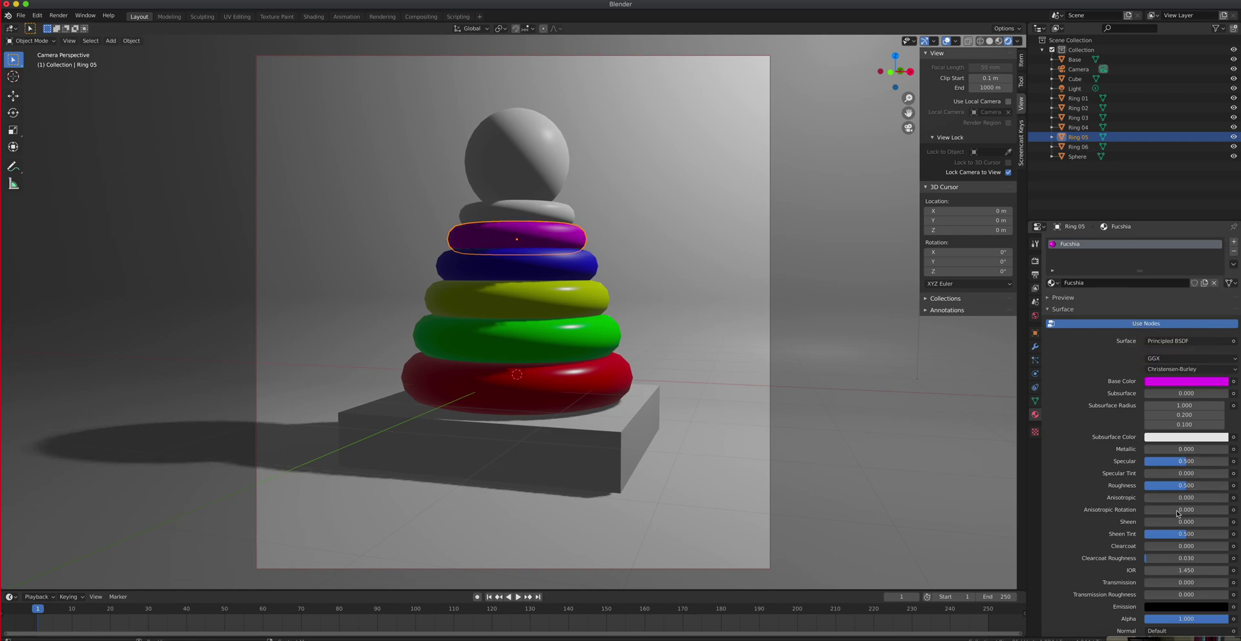
- Lower the roughness of both the Fucshia and Blue materials to about 0.25
{"action": "left_click_drag", "start_coordinate": [1184, 491], "coordinate": [1163, 491]}
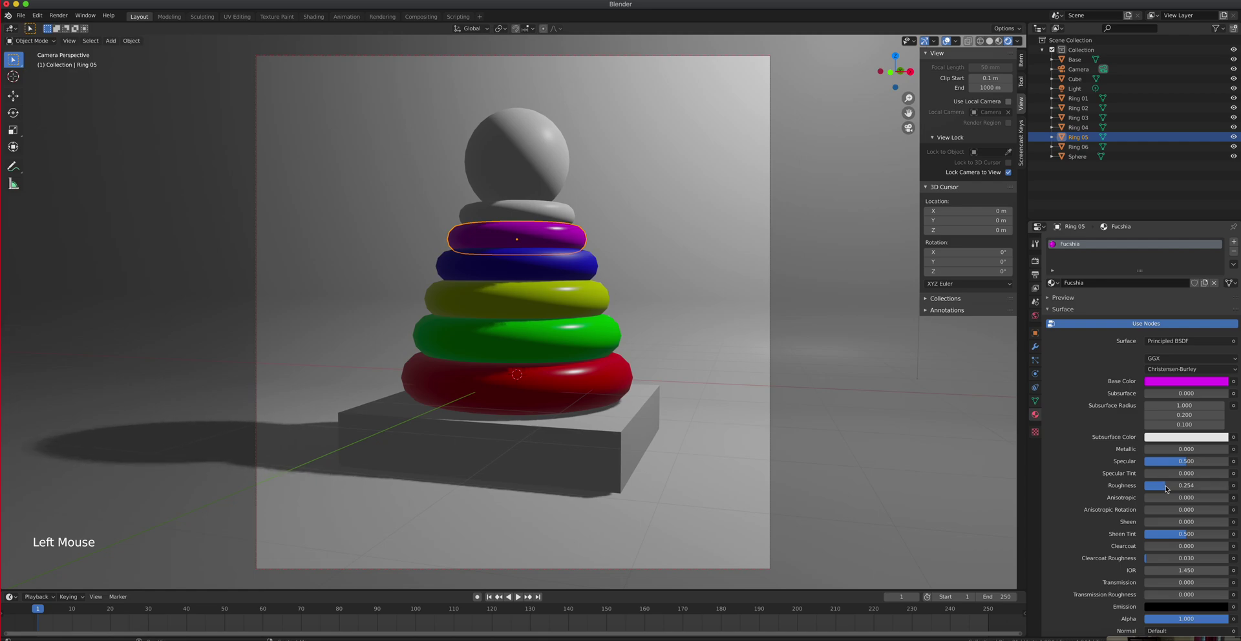
{"action": "left_click", "coordinate": [539, 259]}
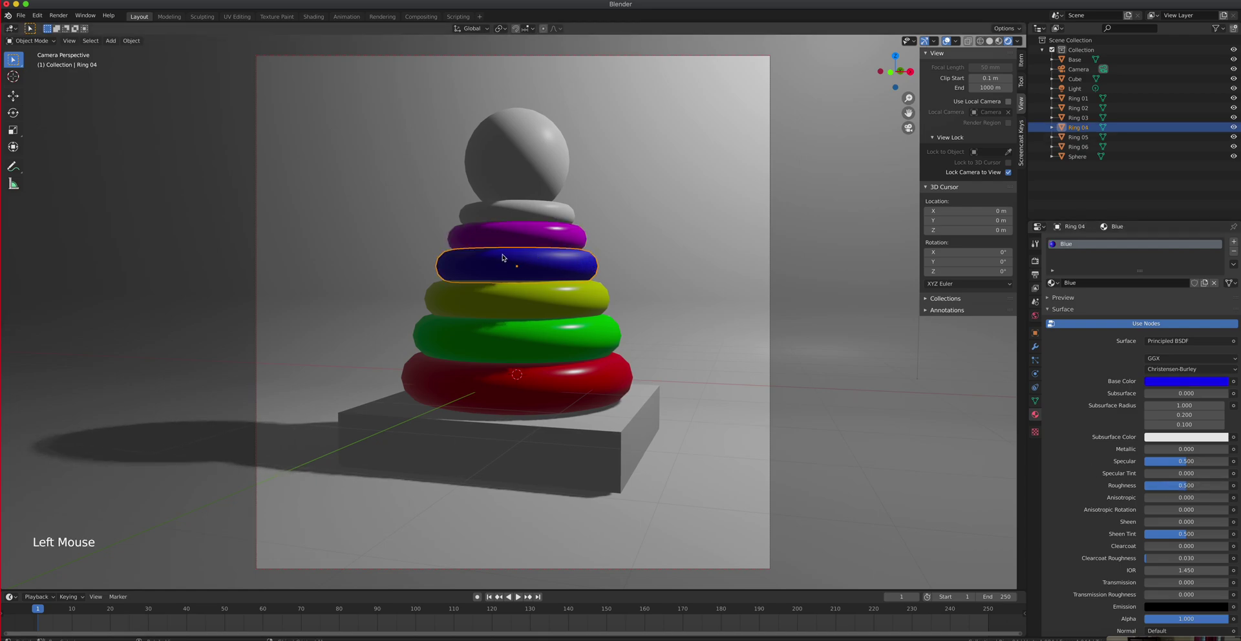
{"action": "left_click_drag", "start_coordinate": [1182, 490], "coordinate": [1165, 485]}
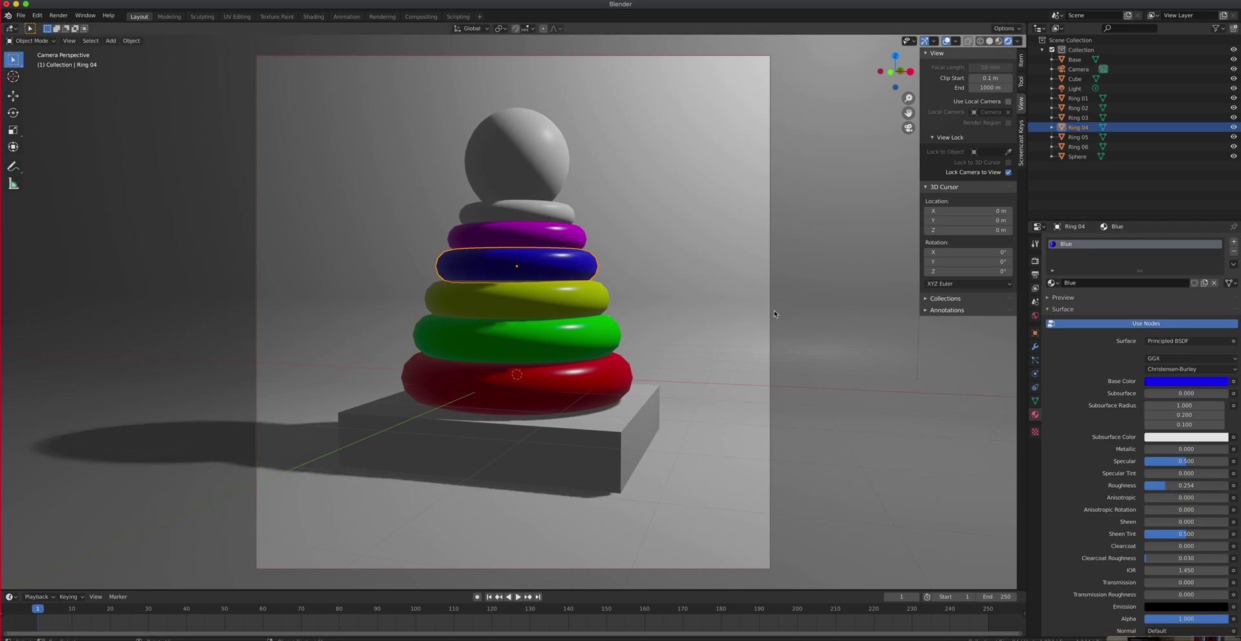
- Give the topmost ring a new material named Orange with a bright orange base color and reduced roughness
{"action": "left_click", "coordinate": [562, 208]}
{"action": "left_click", "coordinate": [1168, 285]}
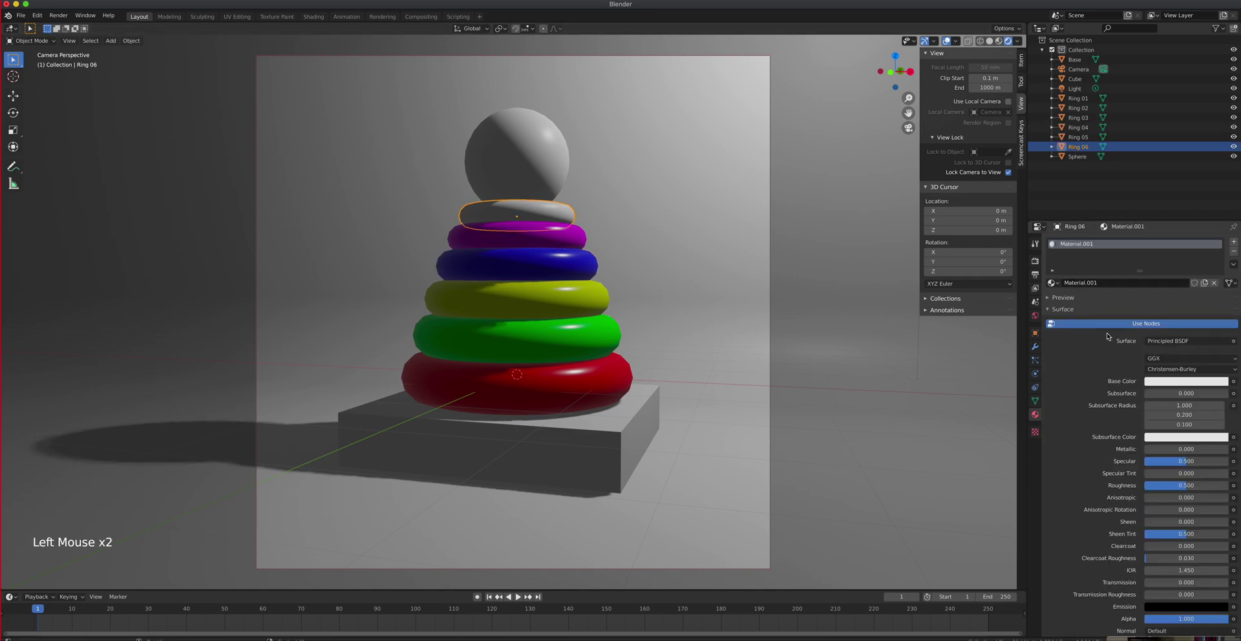
{"action": "left_click", "coordinate": [1198, 381]}
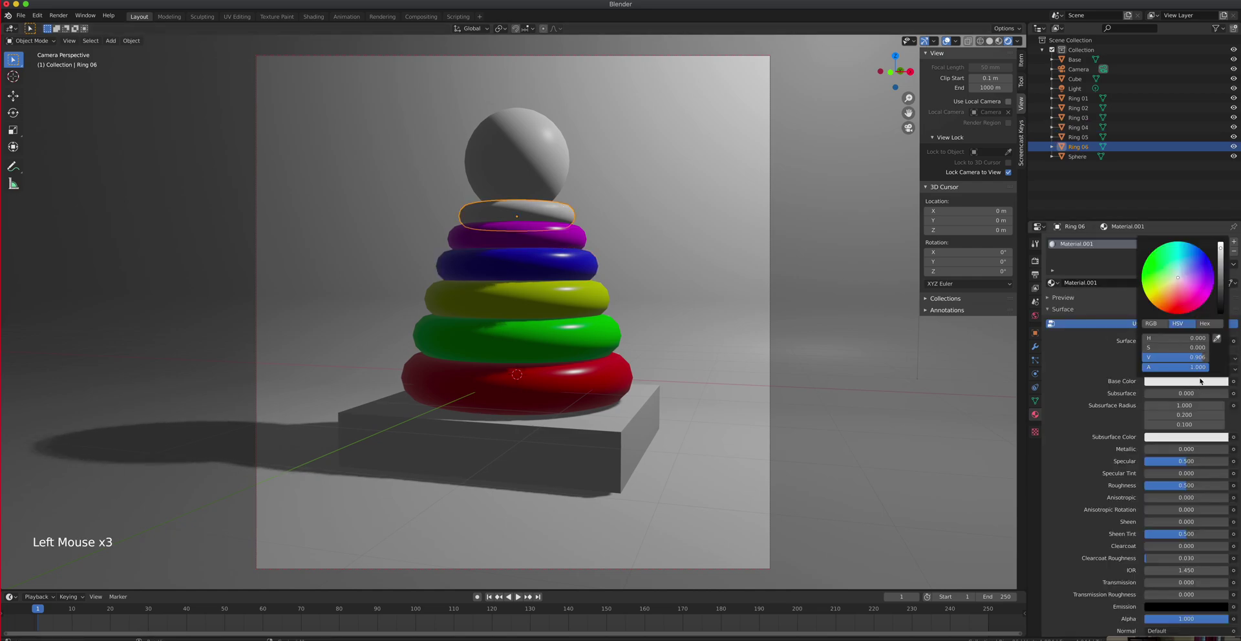
{"action": "left_click", "coordinate": [1168, 313]}
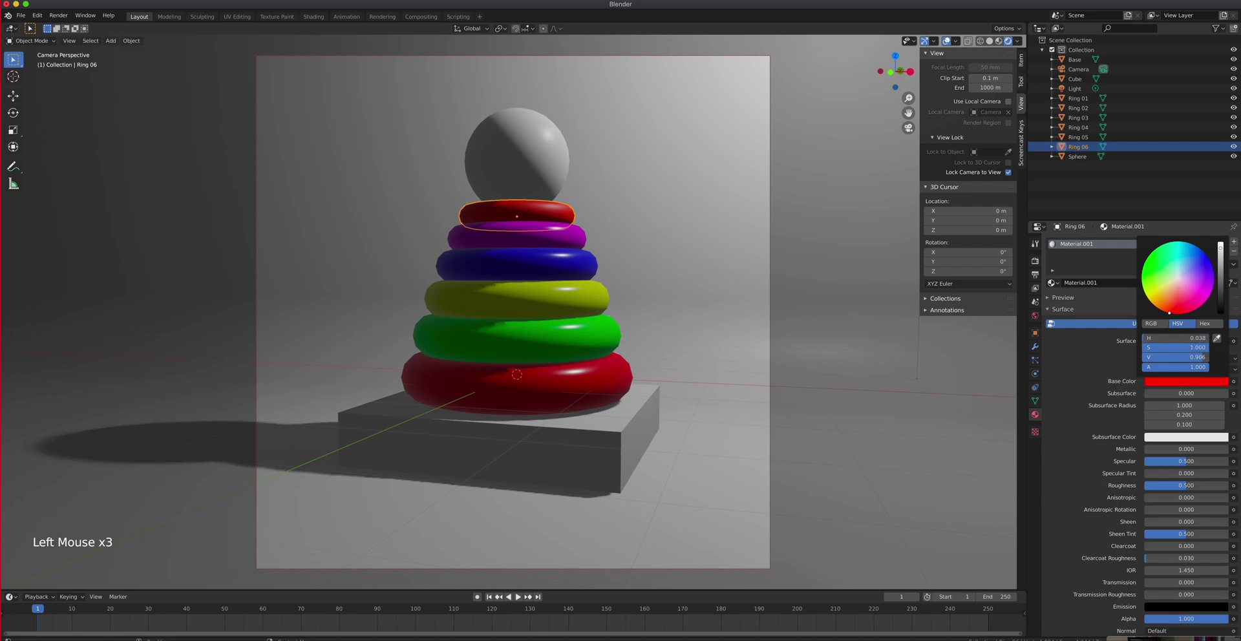
{"action": "mouse_move", "coordinate": [1168, 314]}
{"action": "left_mouse_down"}
{"action": "mouse_move", "coordinate": [1179, 314]}
{"action": "mouse_move", "coordinate": [1160, 310]}
{"action": "left_mouse_up"}
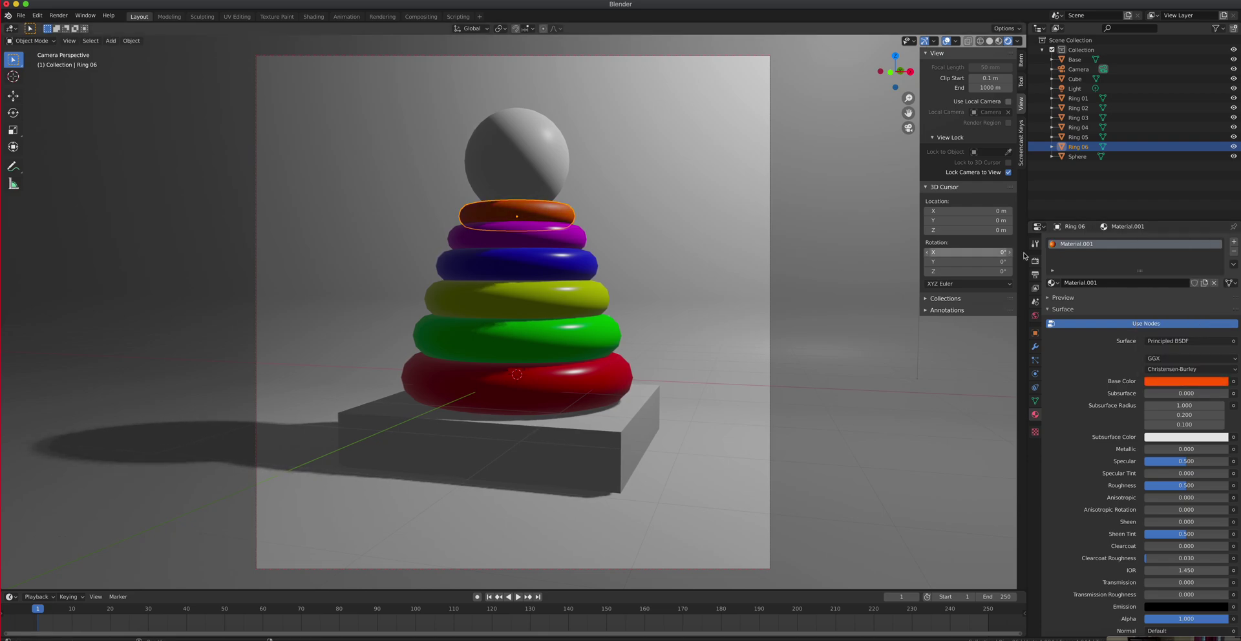
{"action": "left_click_drag", "start_coordinate": [1174, 486], "coordinate": [1154, 485]}
{"action": "double_click", "coordinate": [1084, 244]}
{"action": "type", "text": "Orange"}
{"action": "key", "text": "Return"}
- Assign the existing Yellow material to the sphere on top of the stack
{"action": "left_click", "coordinate": [533, 137]}
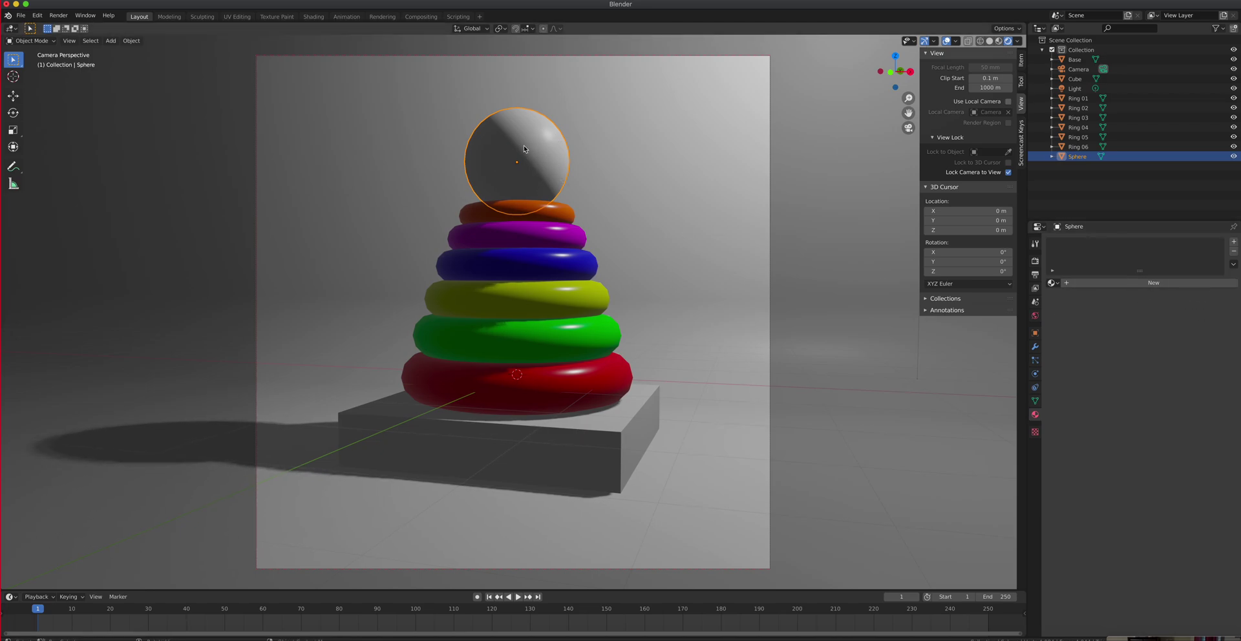
{"action": "left_click", "coordinate": [1052, 283]}
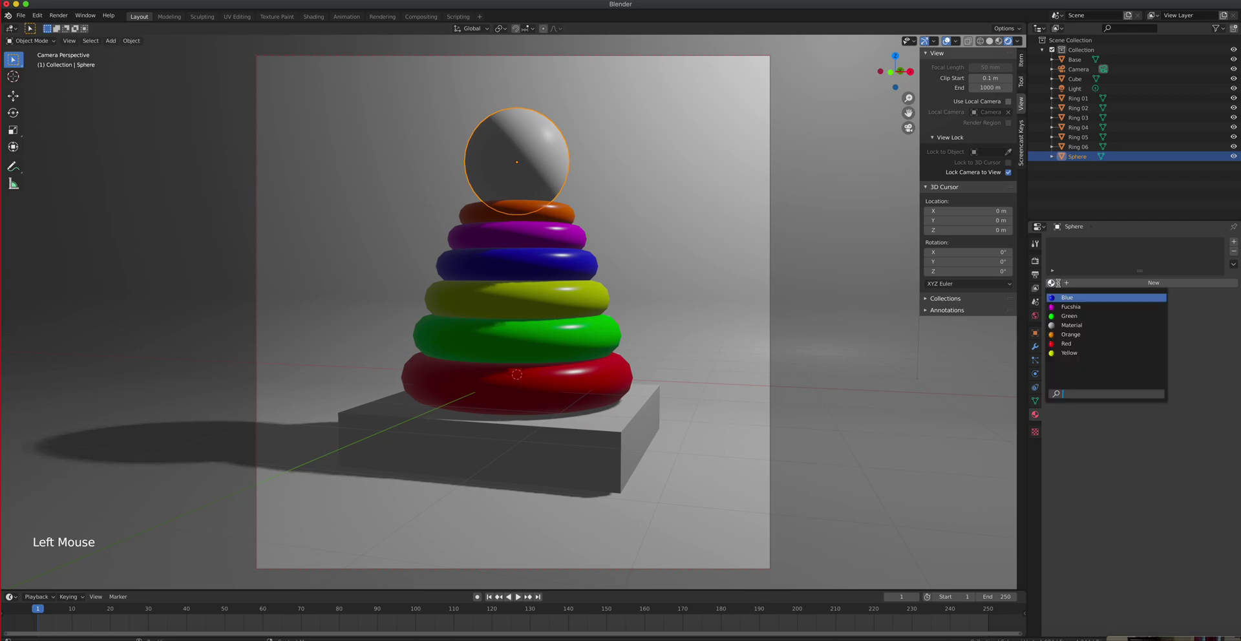
{"action": "left_click", "coordinate": [1069, 353]}
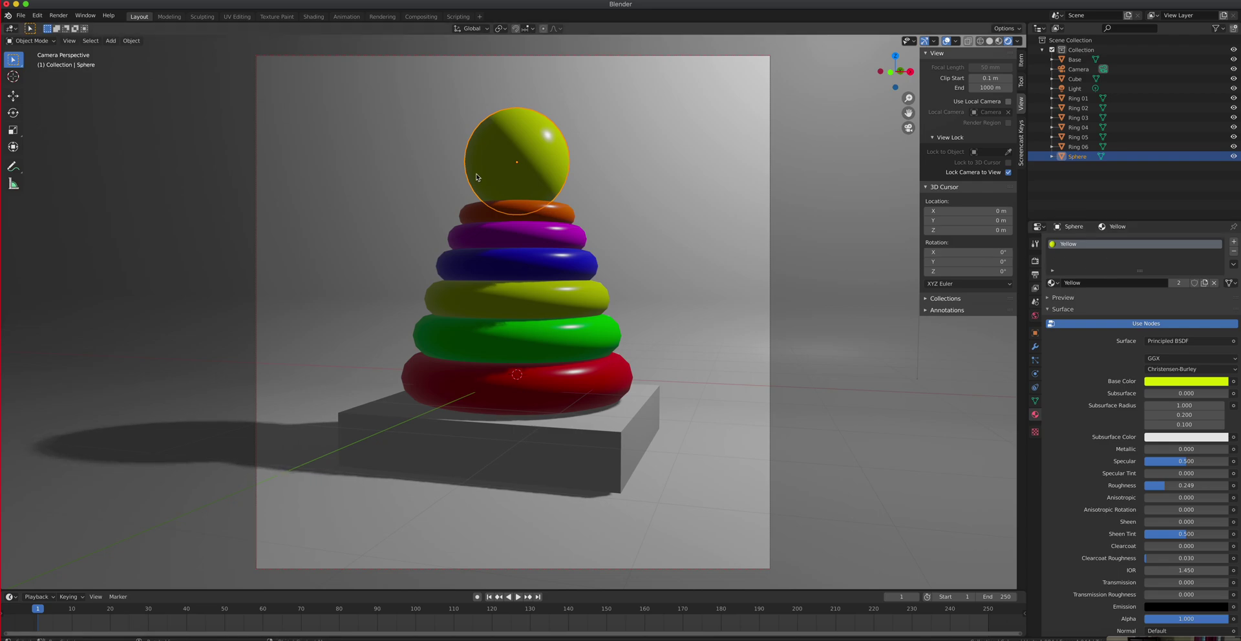
- Select the toy's base and rename its material to White
{"action": "left_click", "coordinate": [621, 431]}
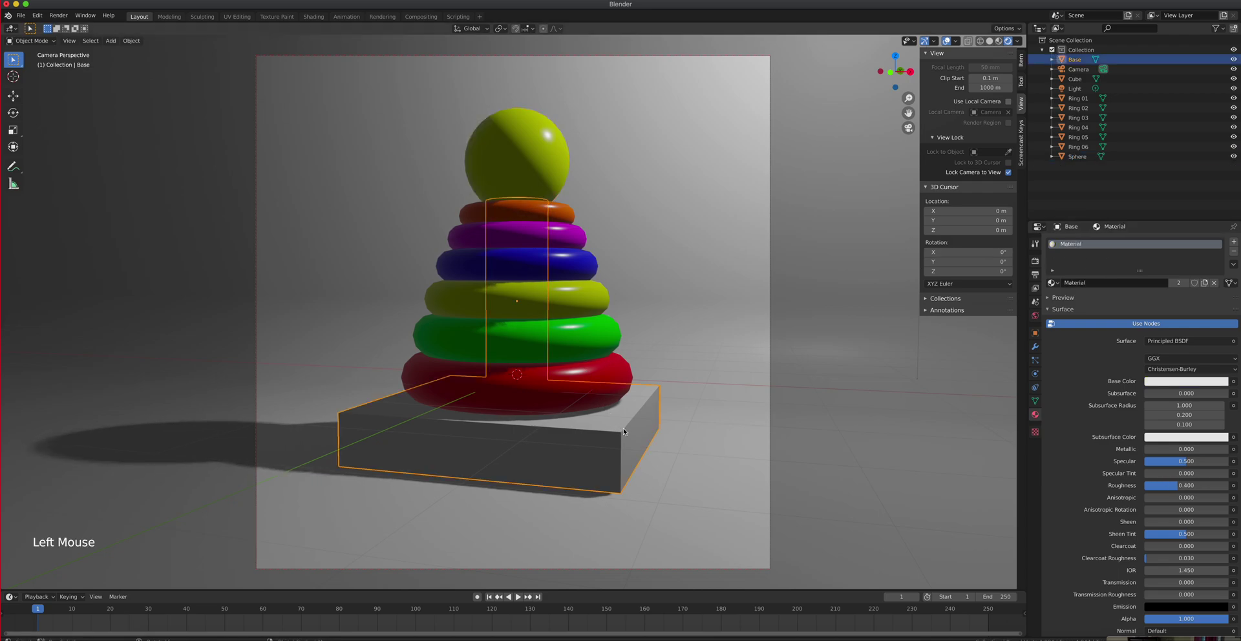
{"action": "left_click", "coordinate": [509, 297]}
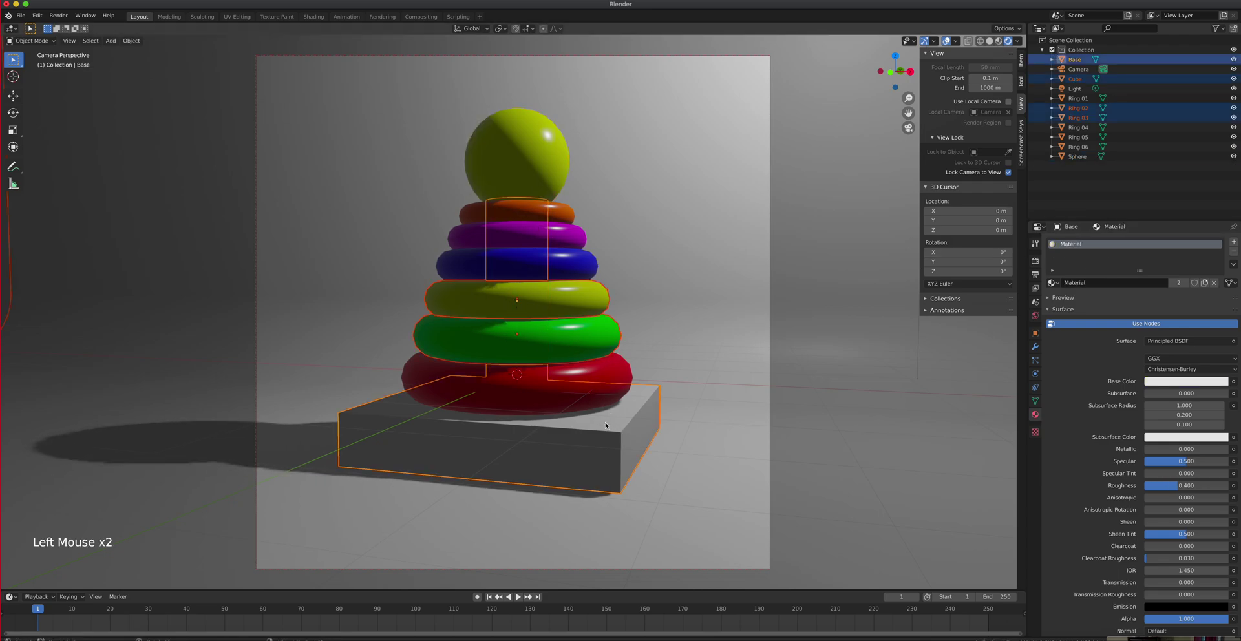
{"action": "left_click", "coordinate": [618, 433]}
{"action": "left_click", "coordinate": [626, 441]}
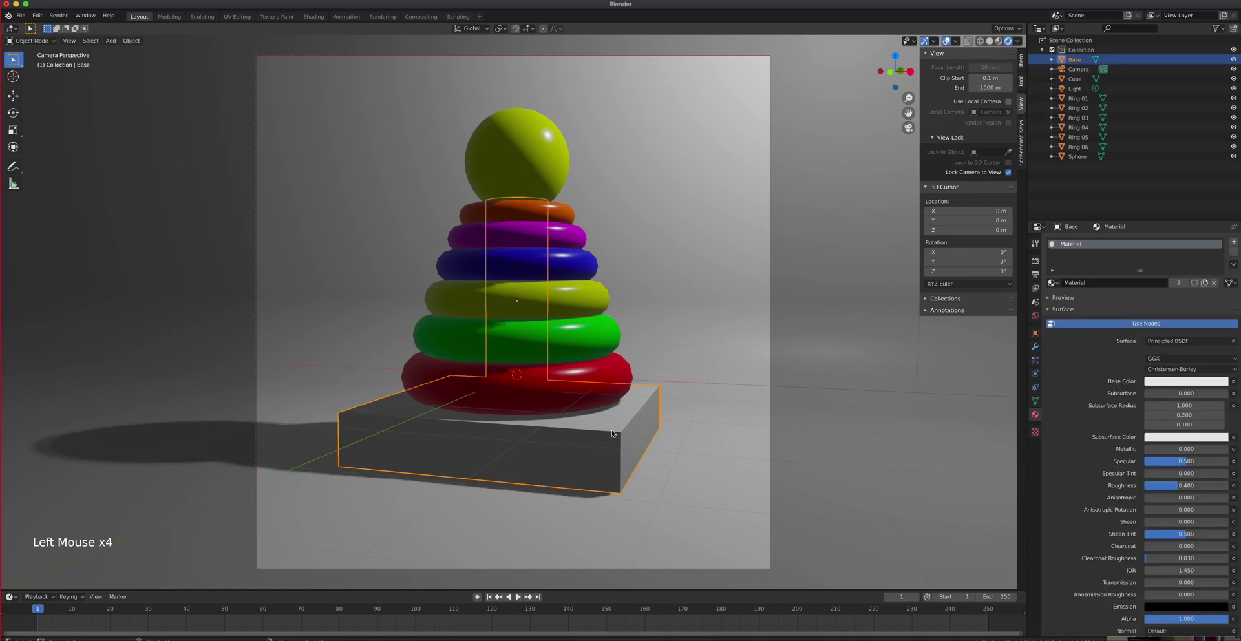
{"action": "double_click", "coordinate": [1084, 244]}
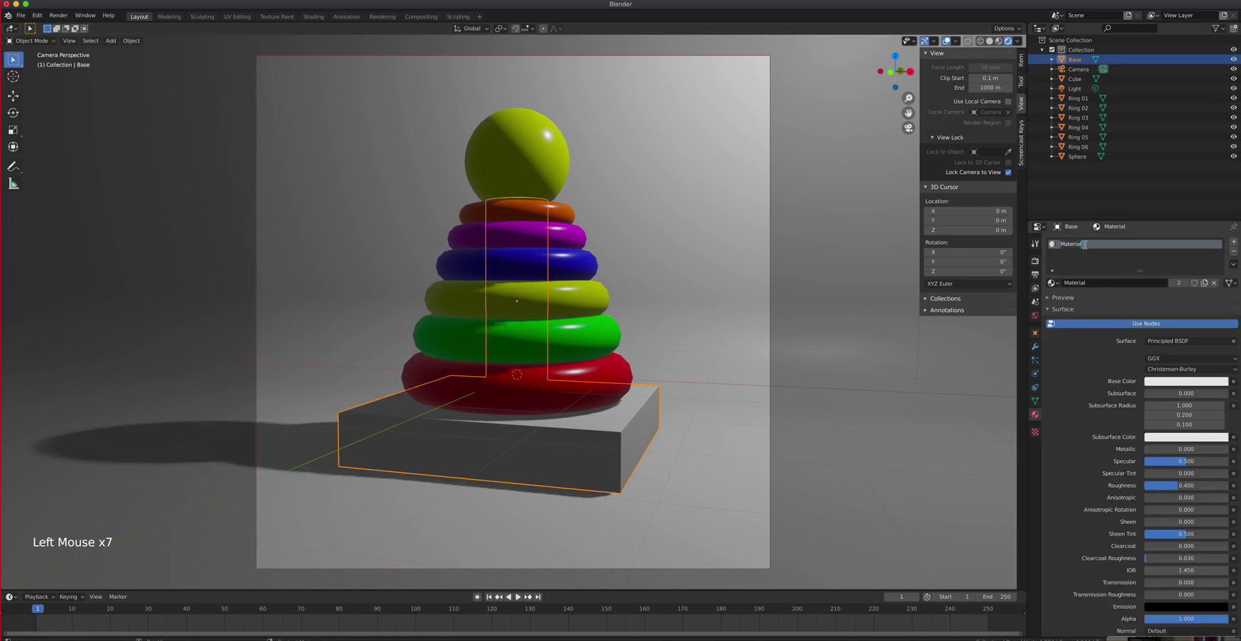
{"action": "type", "text": "White"}
{"action": "key", "text": "Return"}
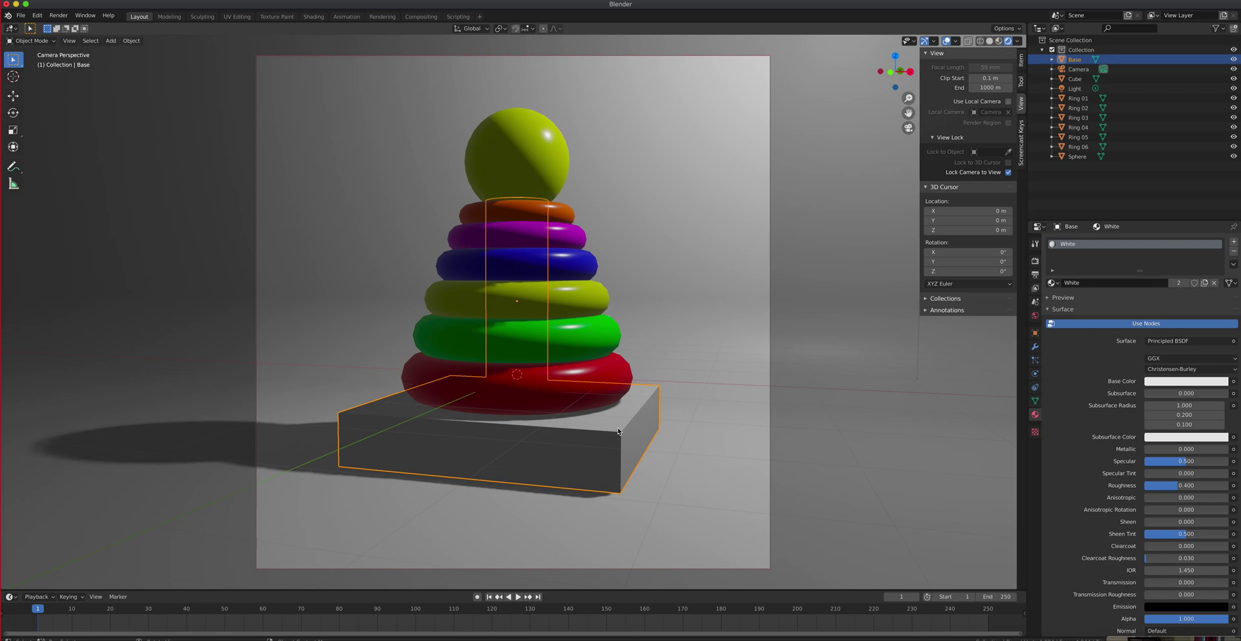
- Rename the backdrop object Cube to Background
{"action": "left_click", "coordinate": [1073, 78]}
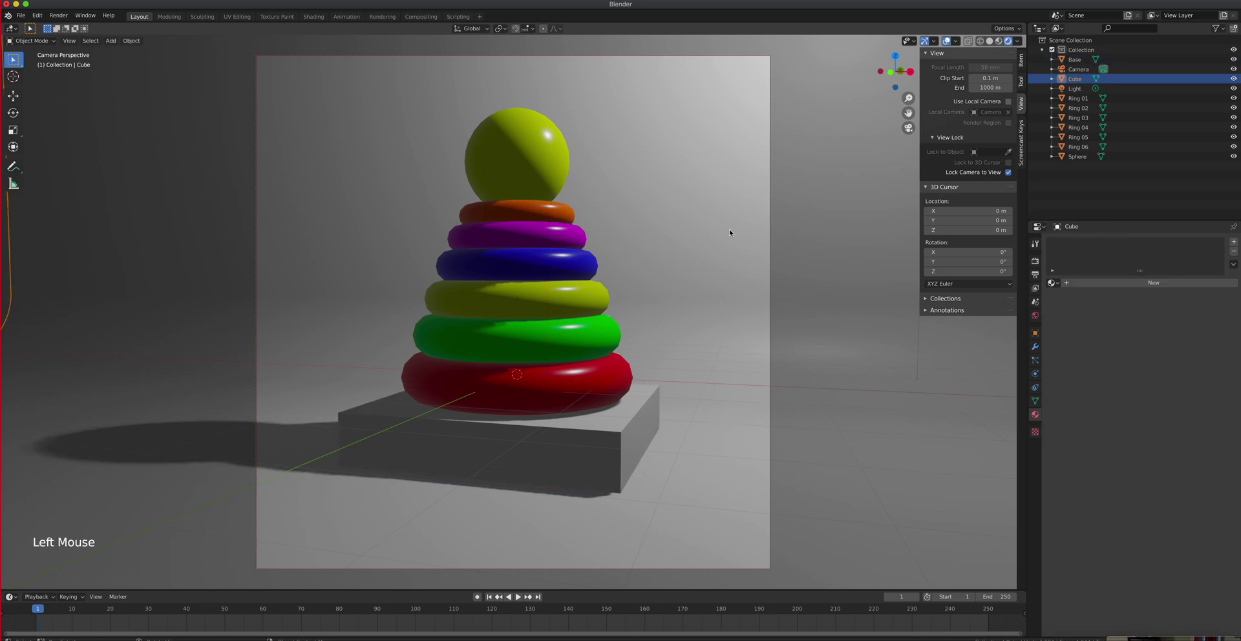
{"action": "double_click", "coordinate": [1076, 79]}
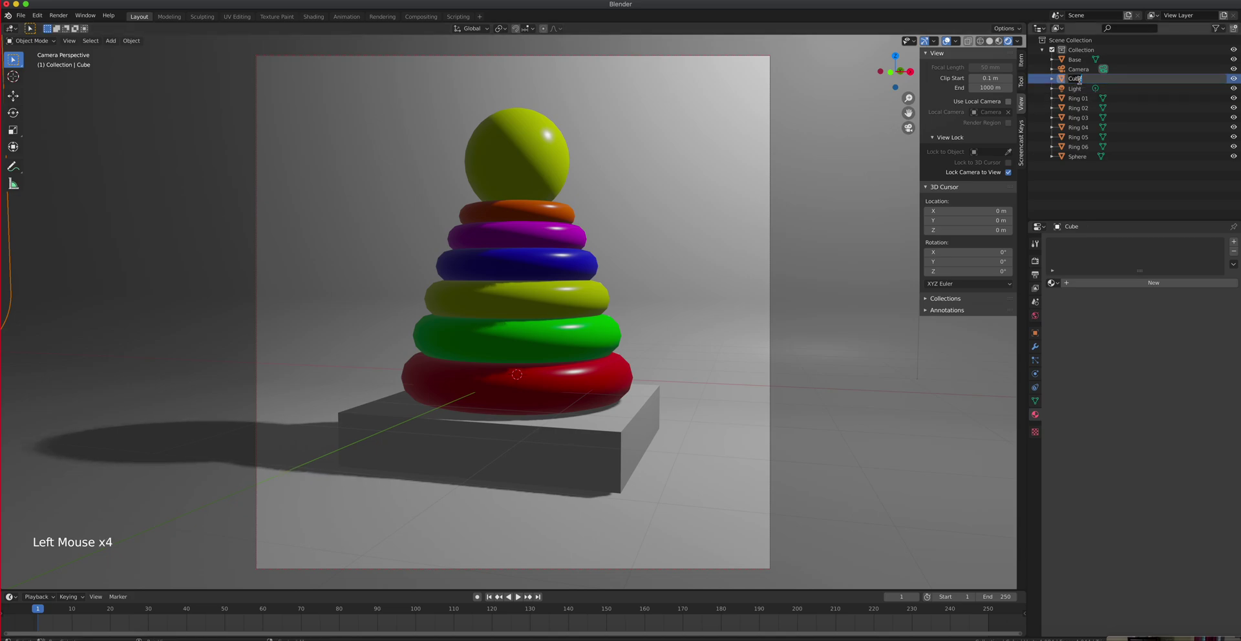
{"action": "type", "text": "Background"}
{"action": "key", "text": "Return"}
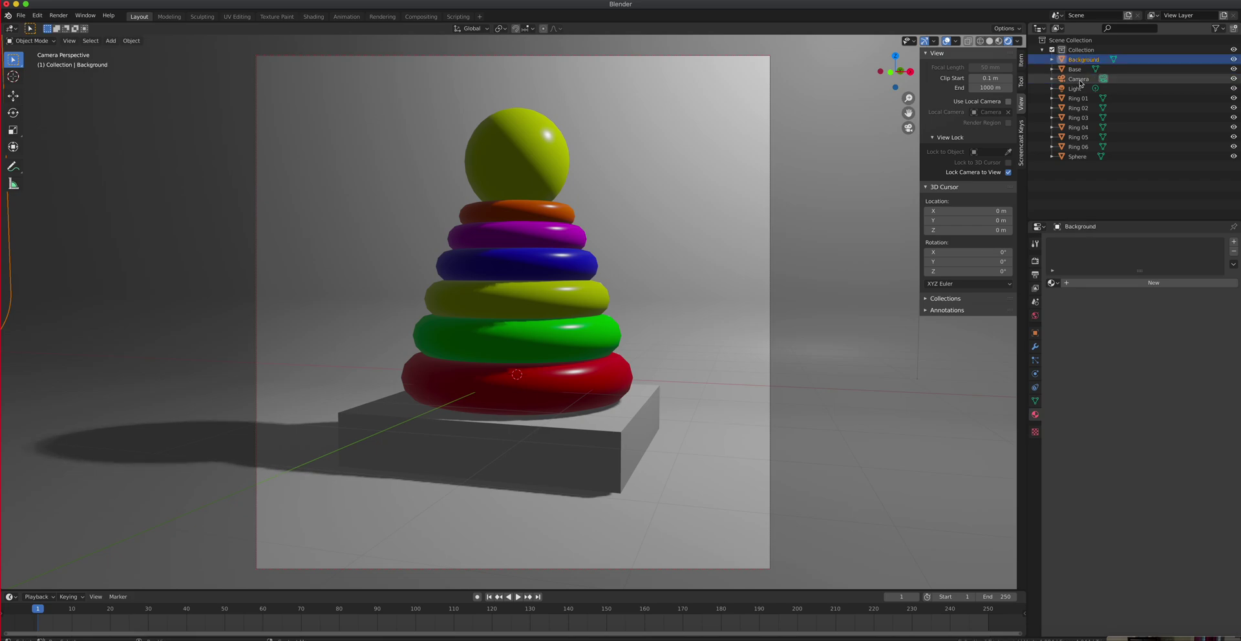
- Give the backdrop a new material named BG with a bright sky-blue base color, hue about 0.547 at full saturation
{"action": "left_click", "coordinate": [1121, 283]}
{"action": "double_click", "coordinate": [1087, 243]}
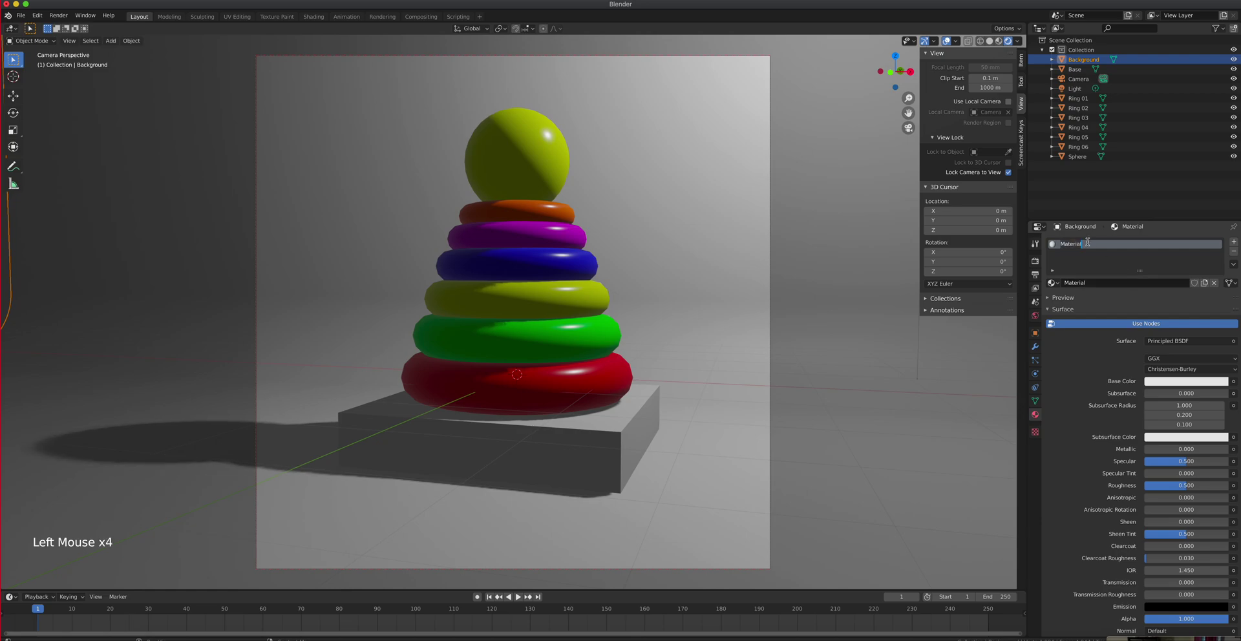
{"action": "type", "text": "BG"}
{"action": "key", "text": "Return"}
{"action": "left_click", "coordinate": [1186, 380]}
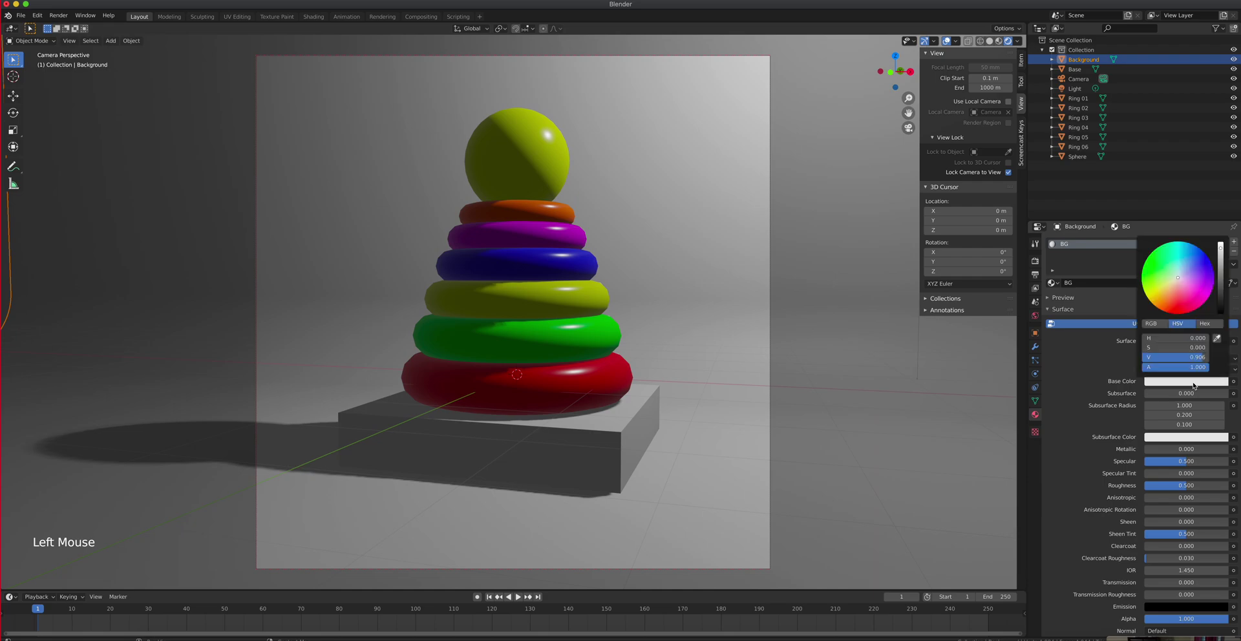
{"action": "left_click_drag", "start_coordinate": [1190, 256], "coordinate": [1188, 243]}
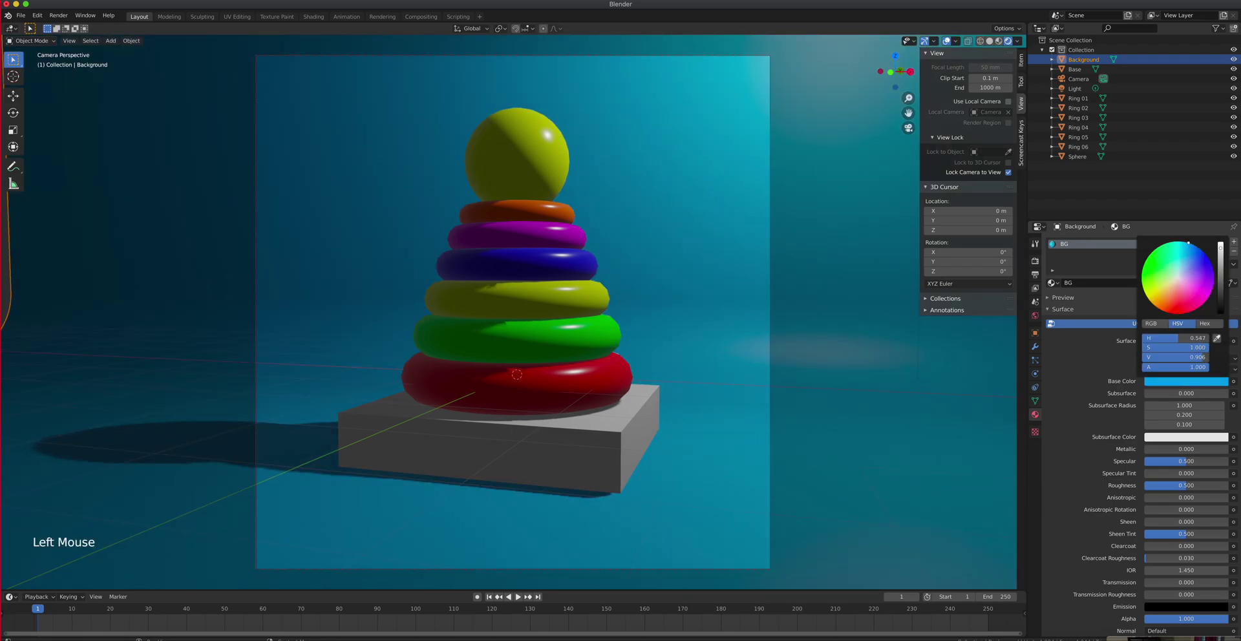
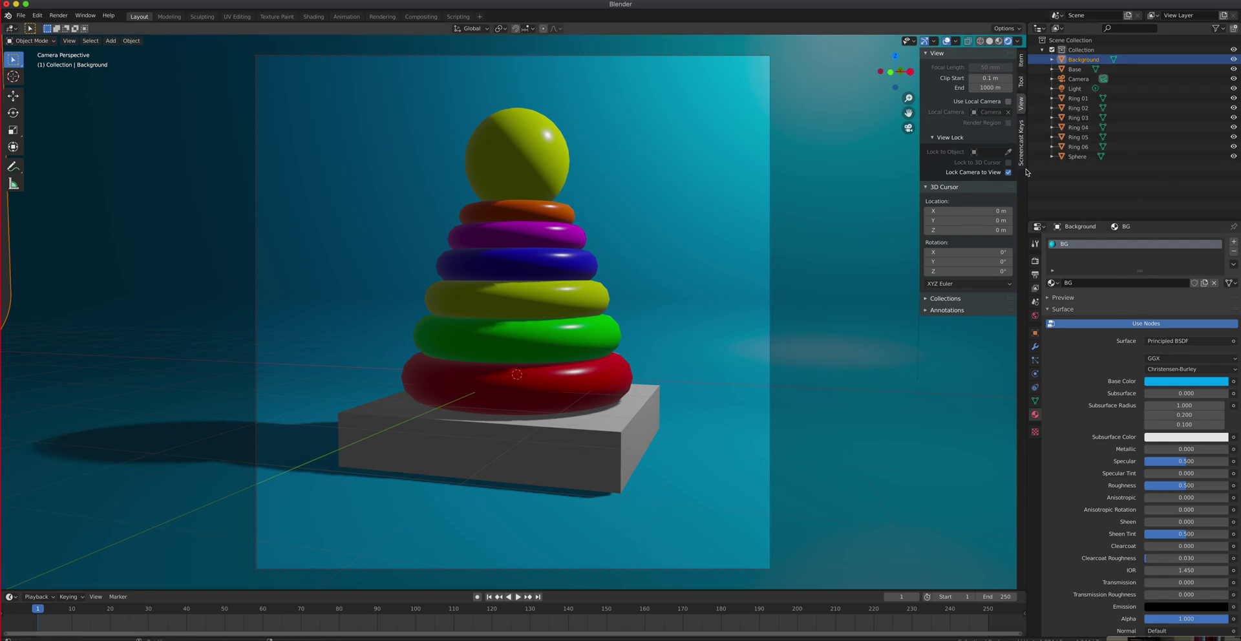
- Toggle repeatedly between the camera view and the free perspective view to compare the colored scene
{"action": "key", "text": "KP_0"}
{"action": "key", "text": "KP_0"}
{"action": "key", "text": "KP_0"}
{"action": "key", "text": "KP_0"}
{"action": "key", "text": "KP_0"}
{"action": "key", "text": "KP_0"}
{"action": "key", "text": "KP_0"}
{"action": "key", "text": "KP_0"}
{"action": "key", "text": "KP_0"}
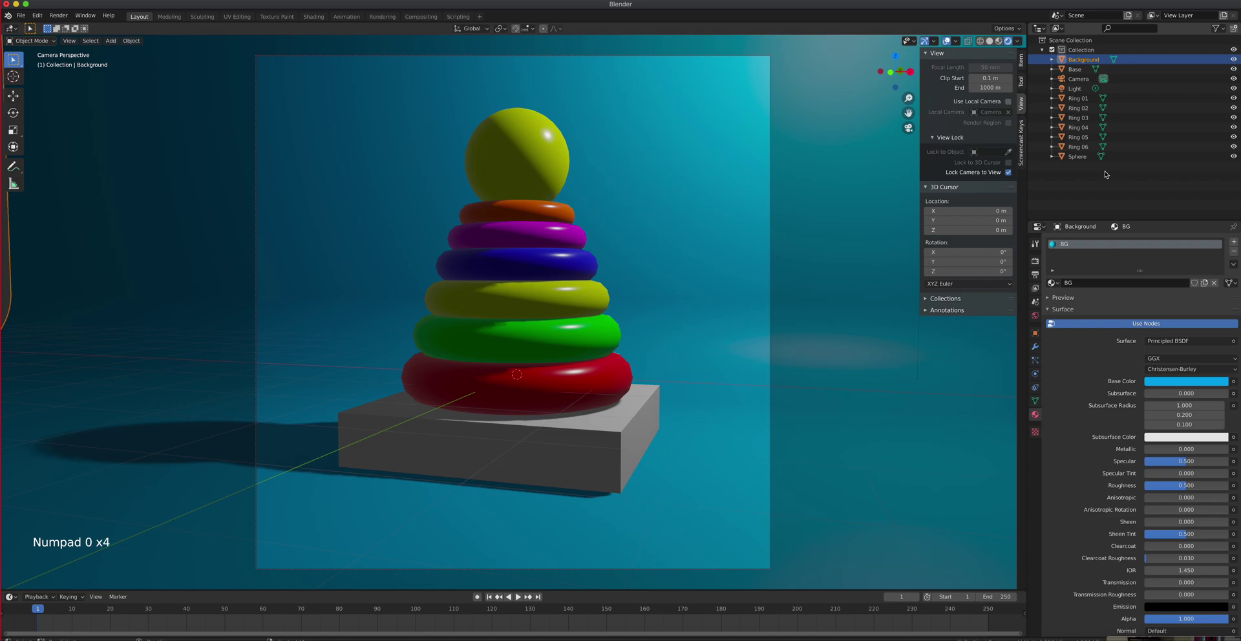
{"action": "key", "text": "KP_0"}
{"action": "key", "text": "KP_0"}
{"action": "key", "text": "KP_0"}
{"action": "key", "text": "KP_0"}
{"action": "key", "text": "KP_0"}
{"action": "key", "text": "KP_0"}
{"action": "key", "text": "KP_0"}
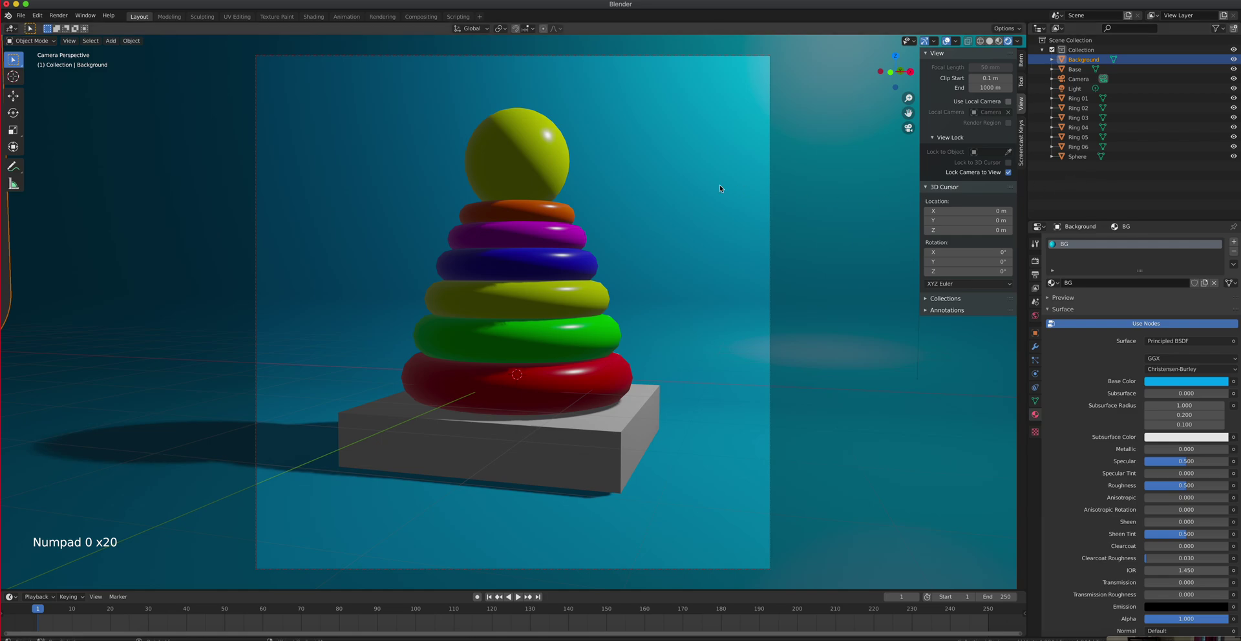
- Leave the camera view and delete the existing point light from the scene
{"action": "key", "text": "KP_0"}
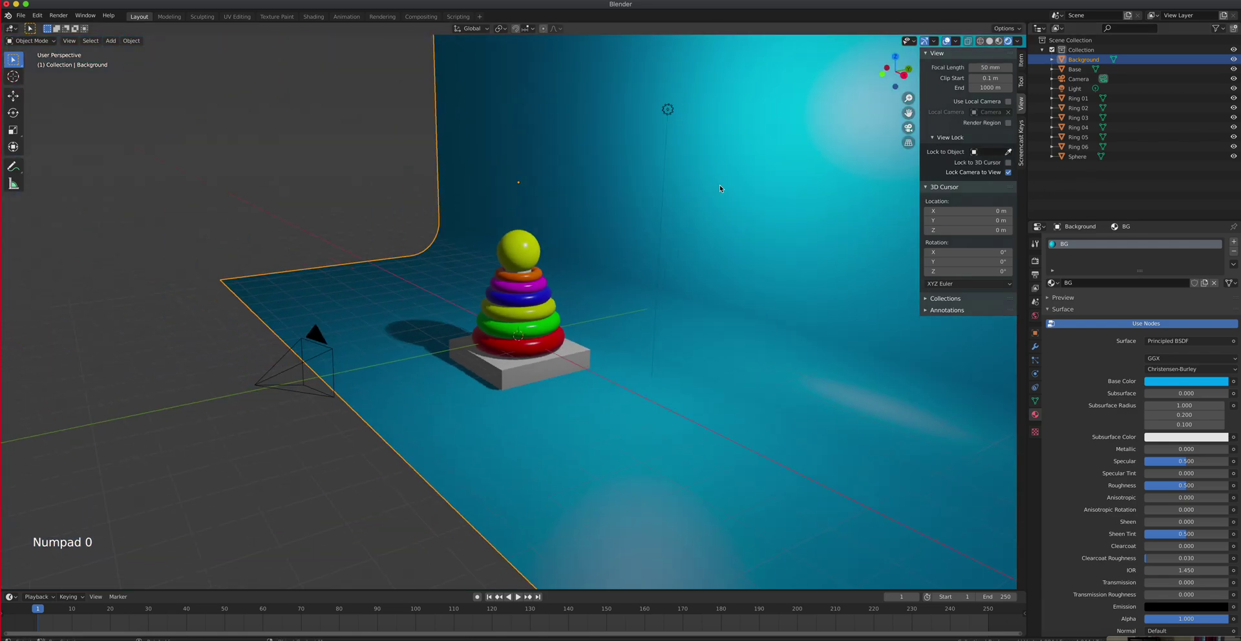
{"action": "middle_click_drag", "start_coordinate": [644, 323], "coordinate": [692, 271]}
{"action": "left_click", "coordinate": [673, 106]}
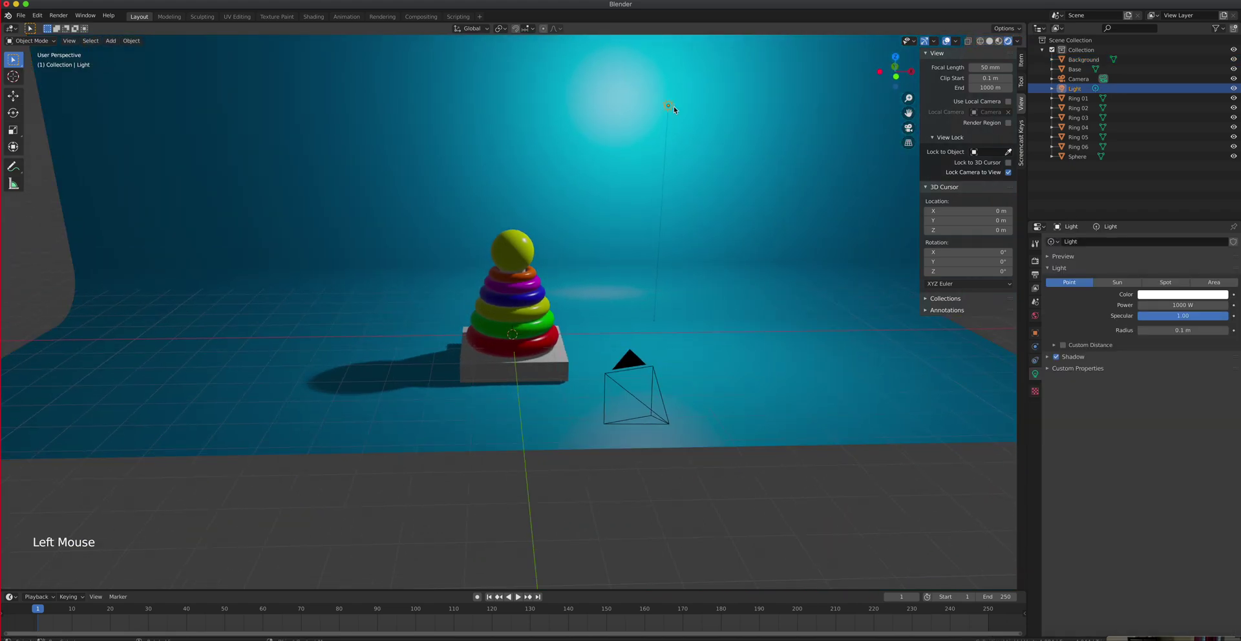
{"action": "key", "text": "Delete"}
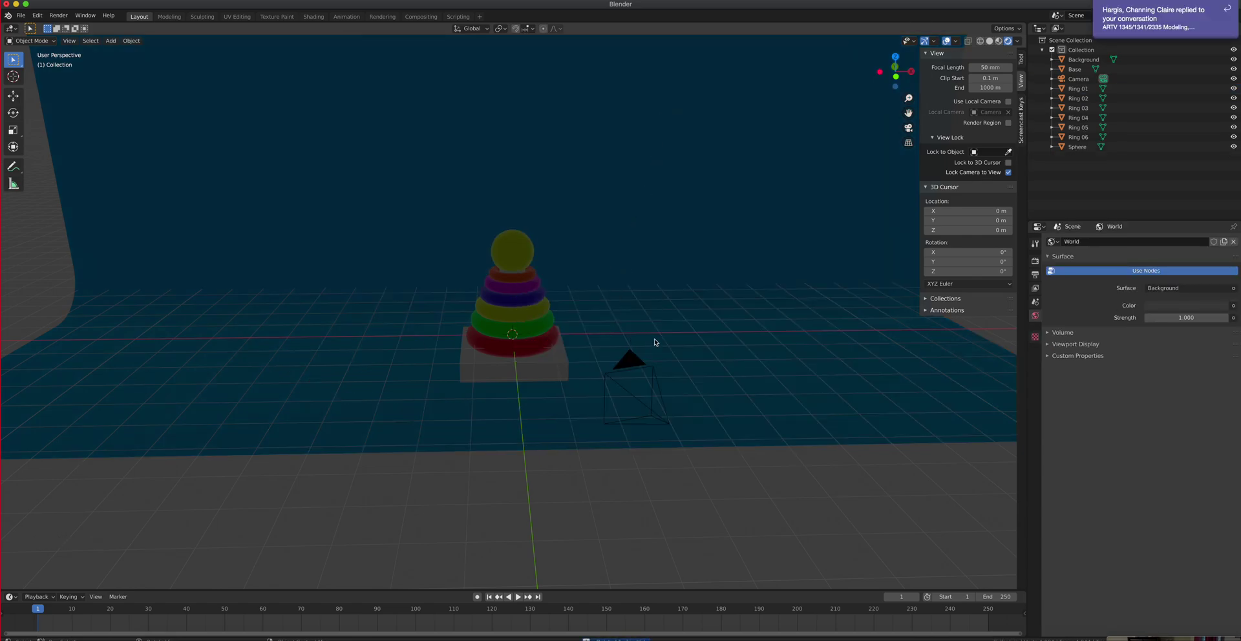
- Add an area light at the scene origin
{"action": "middle_click_drag", "start_coordinate": [702, 371], "coordinate": [678, 362]}
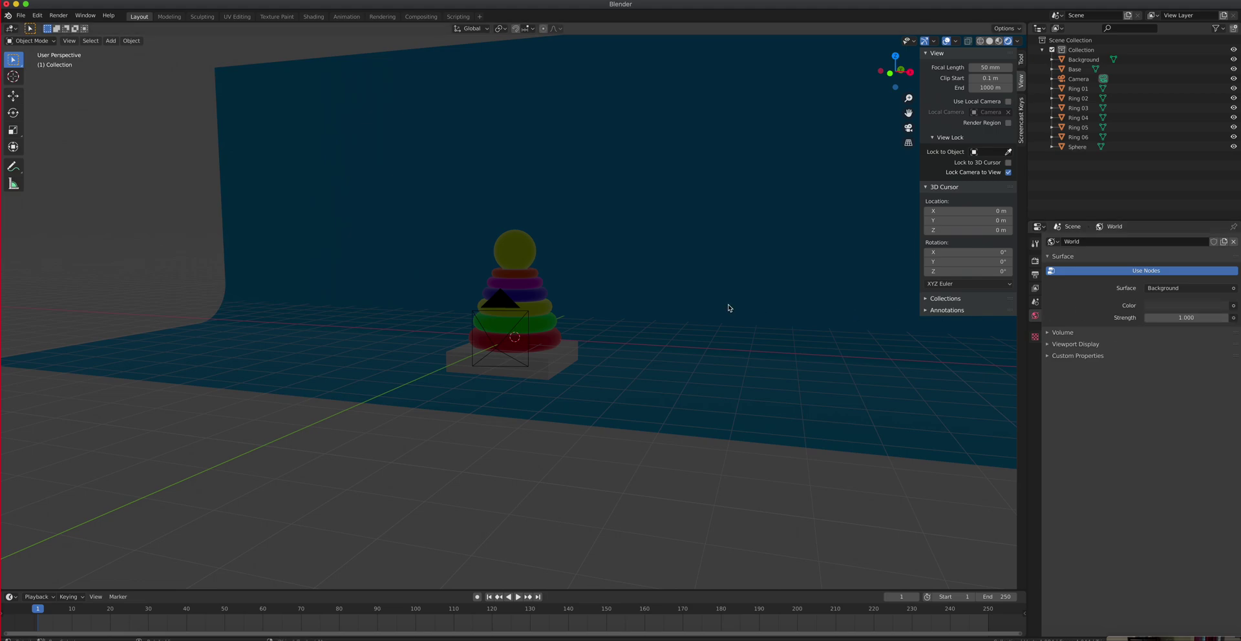
{"action": "left_click", "coordinate": [688, 267]}
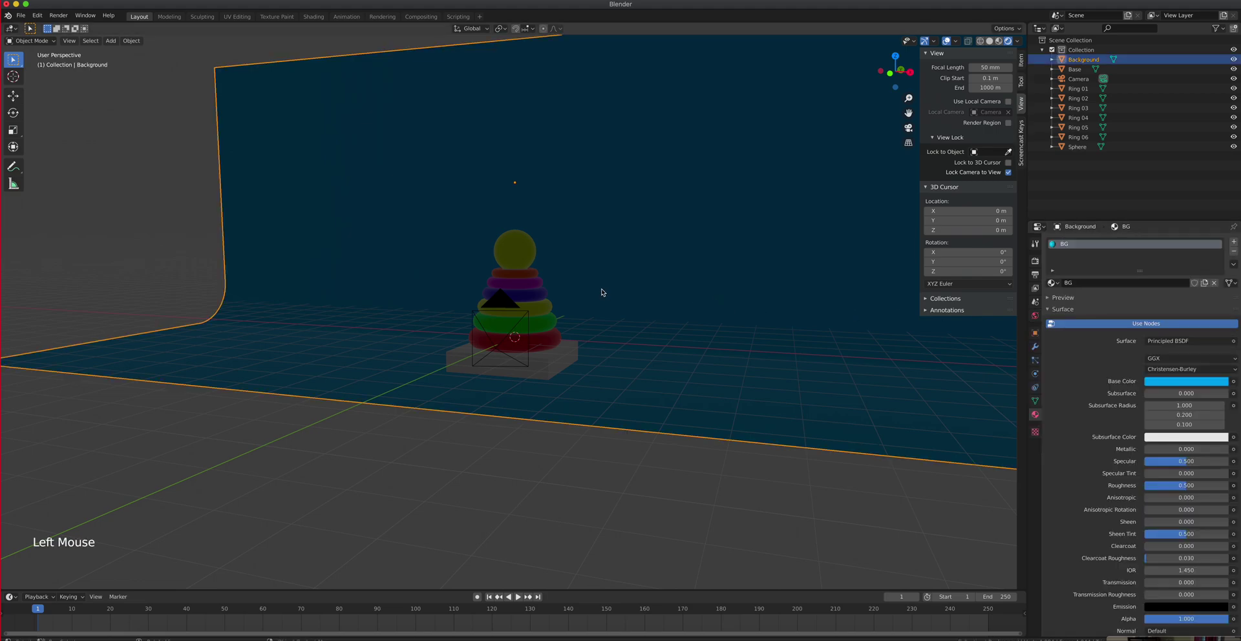
{"action": "middle_click_drag", "start_coordinate": [643, 298], "coordinate": [666, 298]}
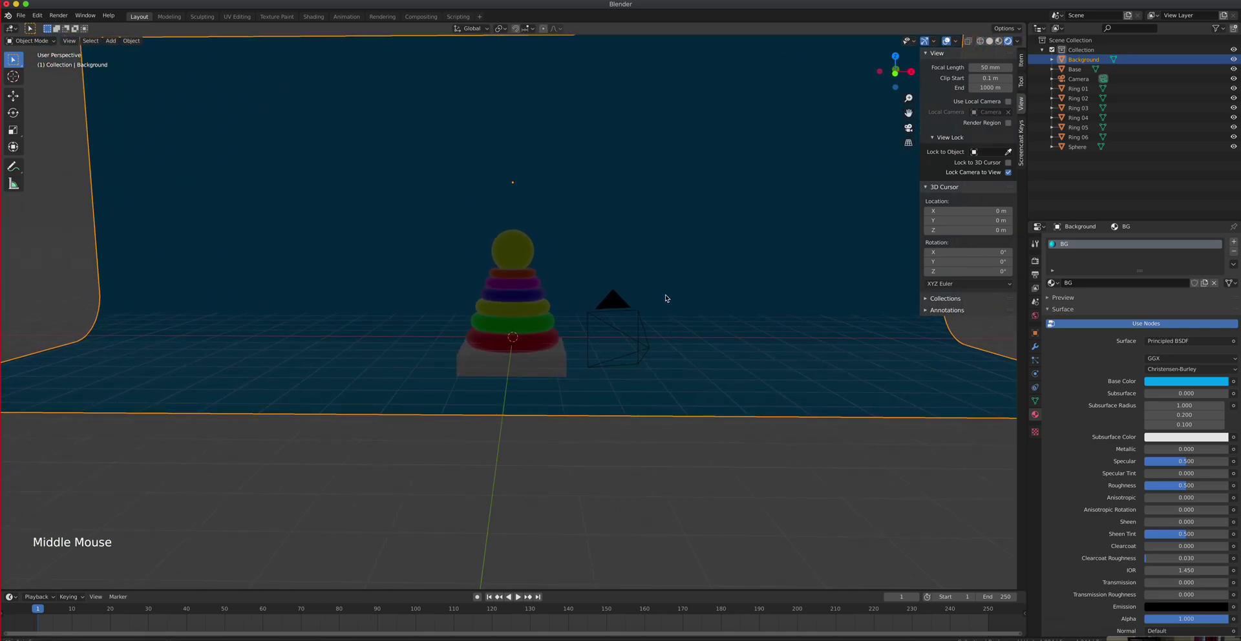
{"action": "left_click", "coordinate": [113, 43]}
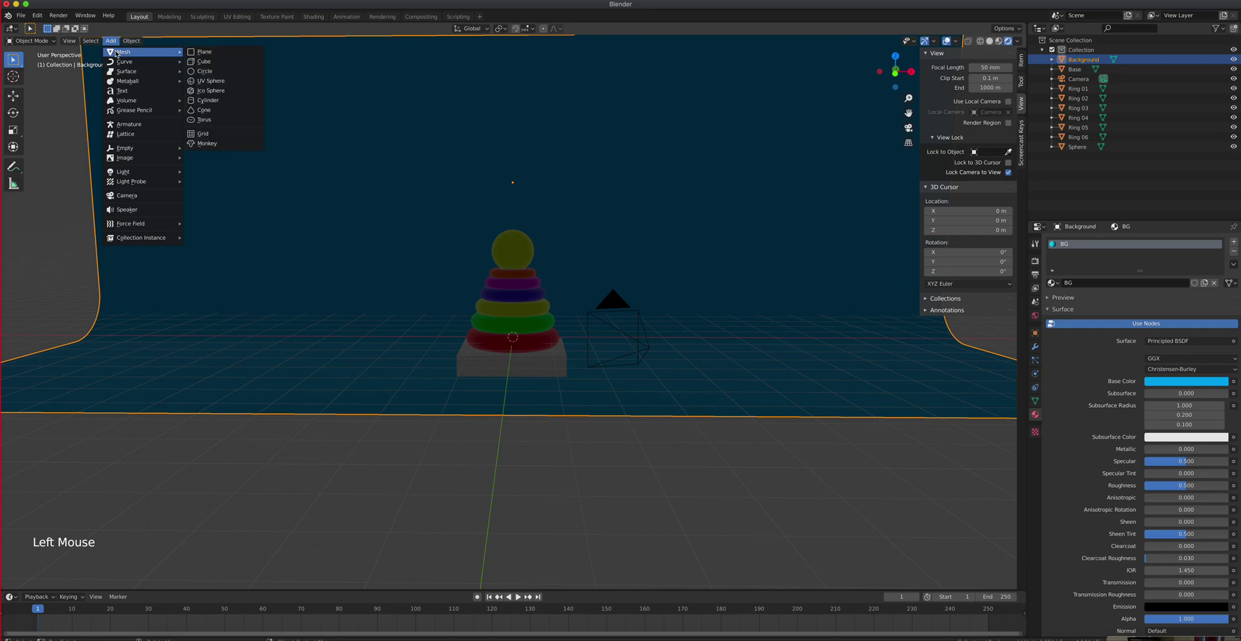
{"action": "mouse_move", "coordinate": [131, 173]}
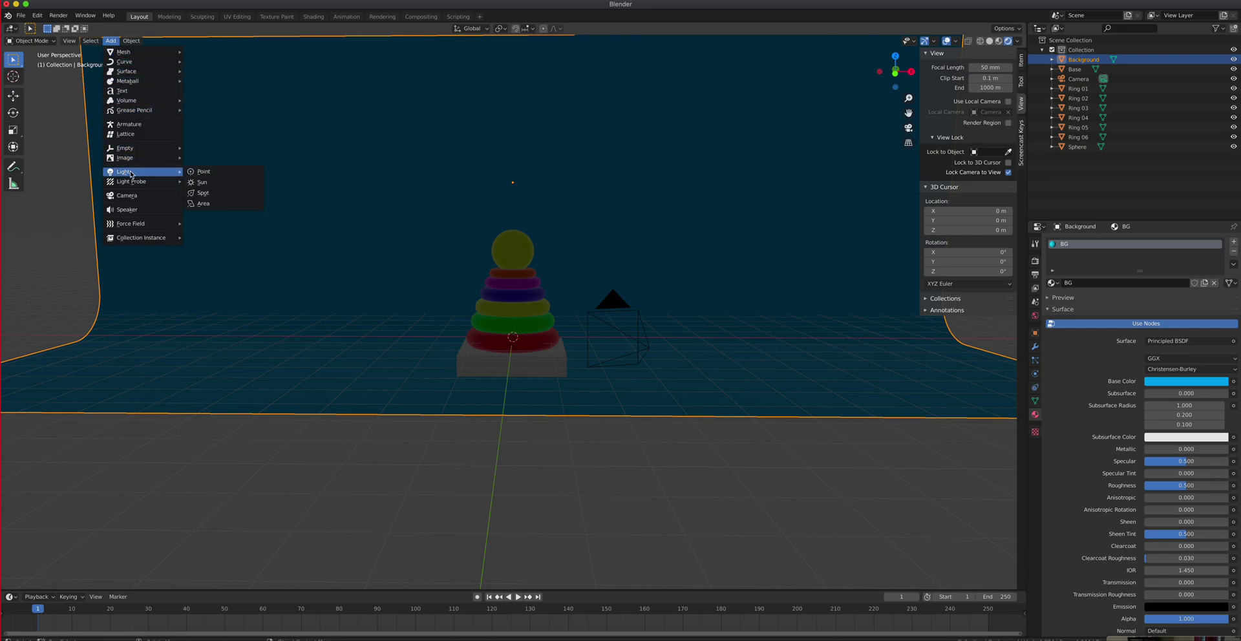
{"action": "left_click", "coordinate": [223, 204]}
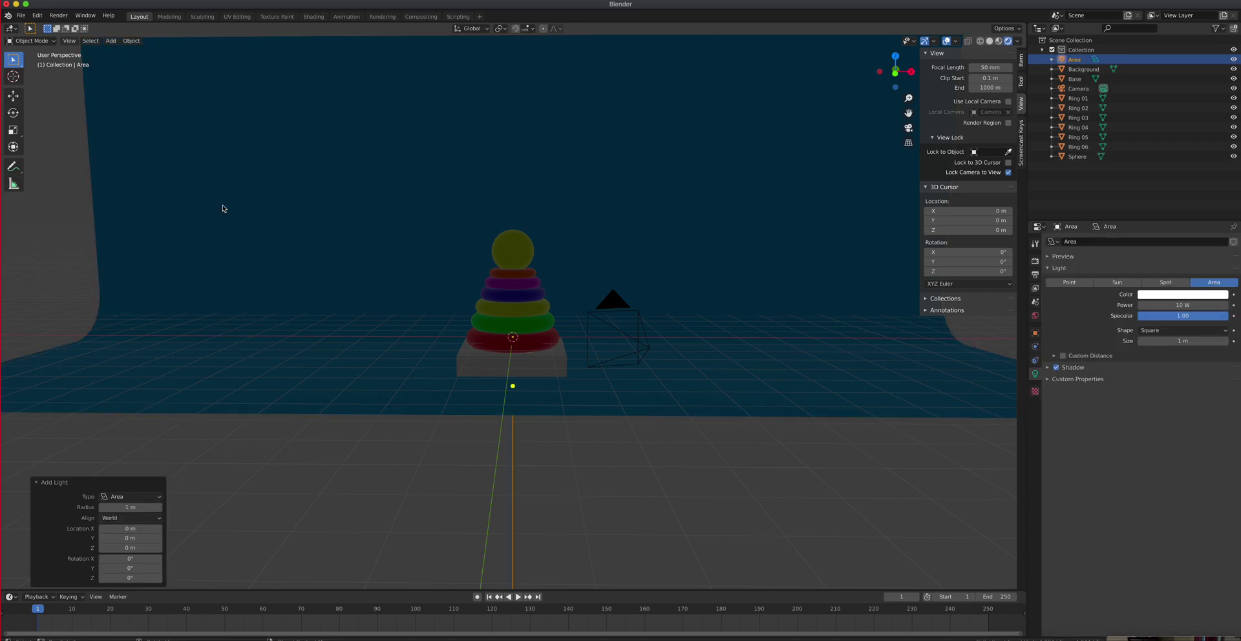
- Raise the area light straight up about 3.8 m so it sits above the toy's sphere
{"action": "middle_click_drag", "start_coordinate": [530, 542], "coordinate": [571, 511]}
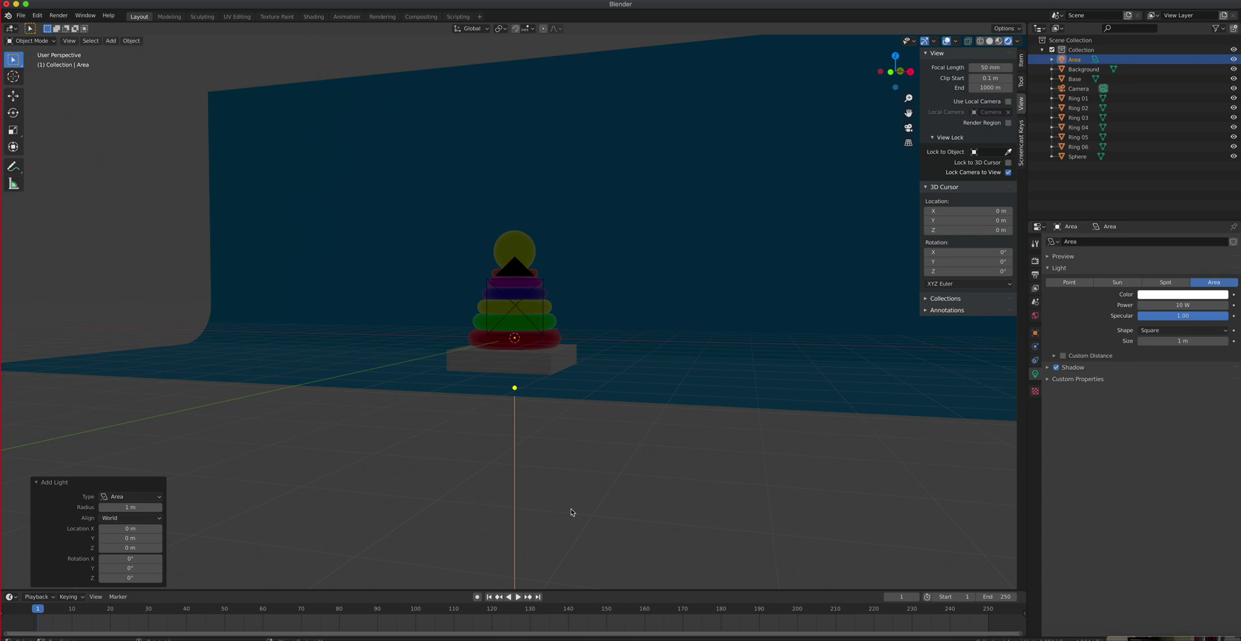
{"action": "left_click", "coordinate": [13, 97]}
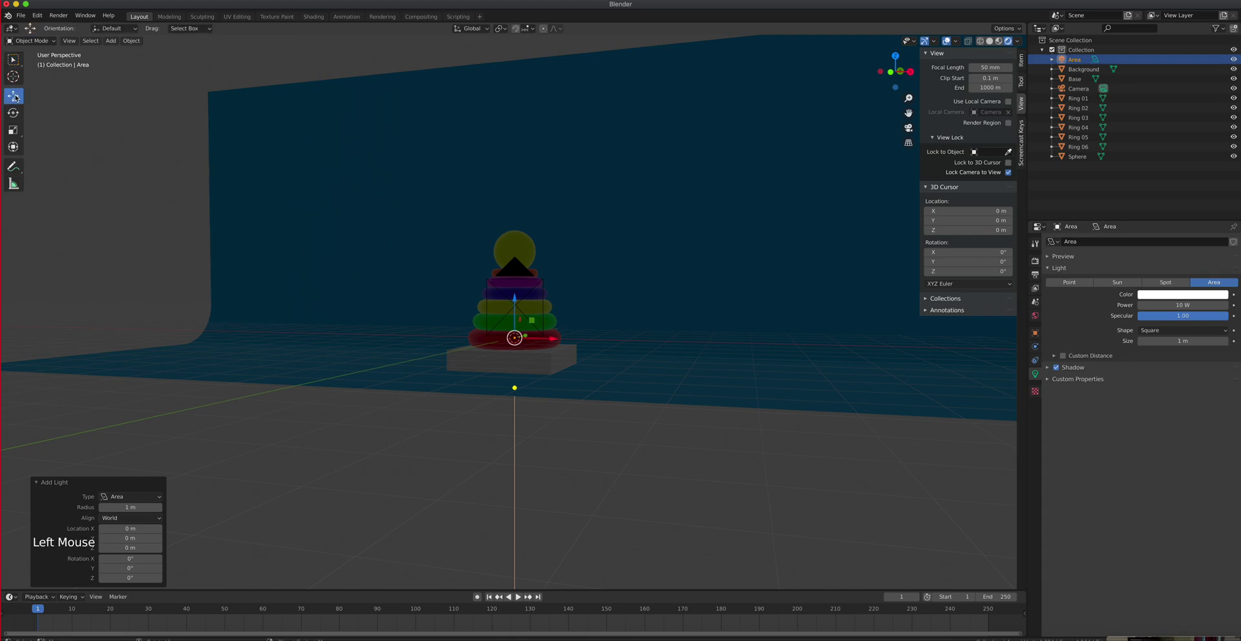
{"action": "middle_click_drag", "start_coordinate": [381, 354], "coordinate": [530, 418]}
{"action": "left_click_drag", "start_coordinate": [510, 310], "coordinate": [510, 264]}
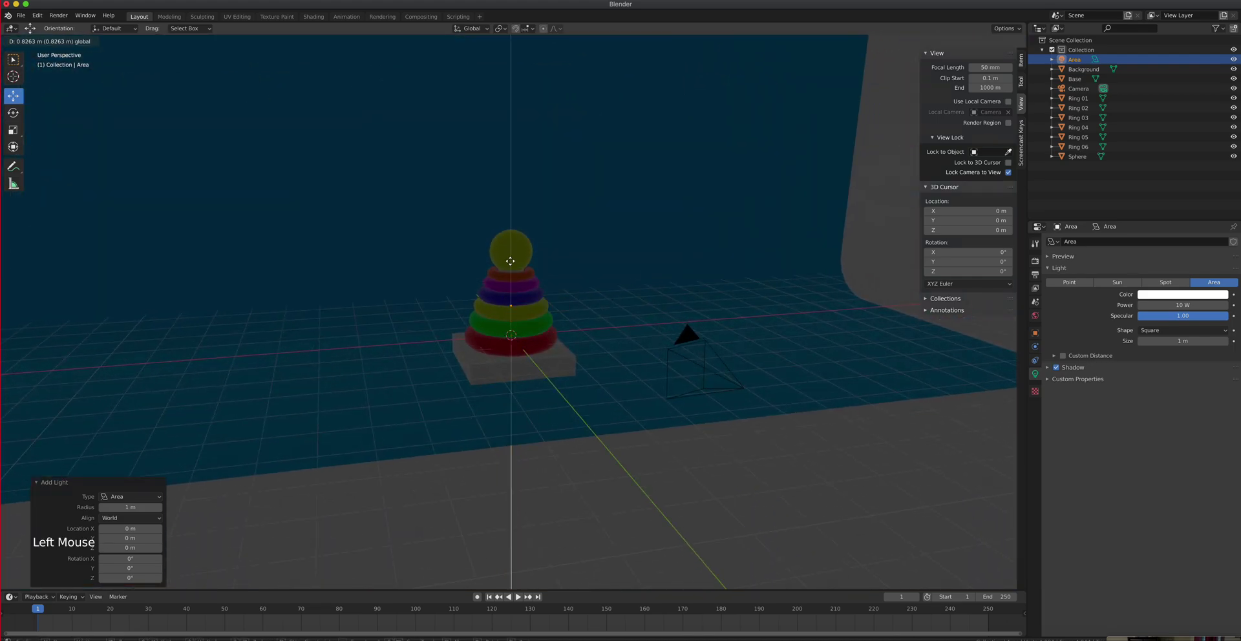
{"action": "left_click_drag", "start_coordinate": [509, 205], "coordinate": [502, 162]}
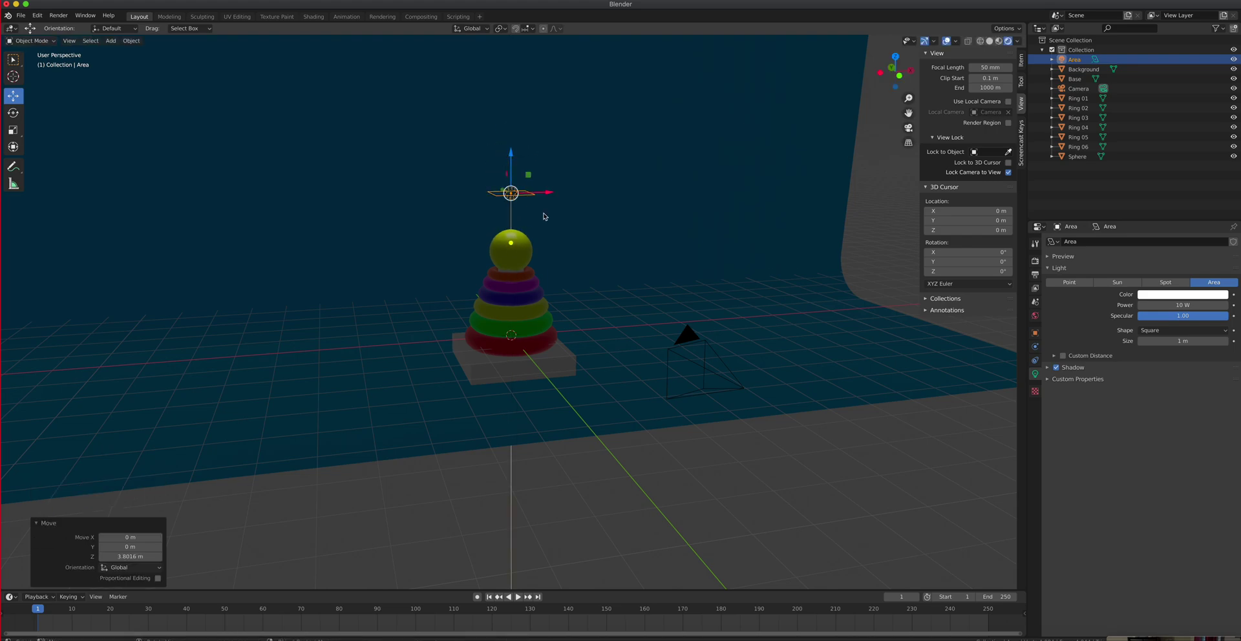
- Scale the area light up uniformly until it extends well beyond the toy, finishing with a factor of about 1.95
{"action": "scroll", "coordinate": [542, 221], "scroll_direction": "up", "scroll_amount": 3}
{"action": "middle_click_drag", "start_coordinate": [607, 255], "coordinate": [539, 272]}
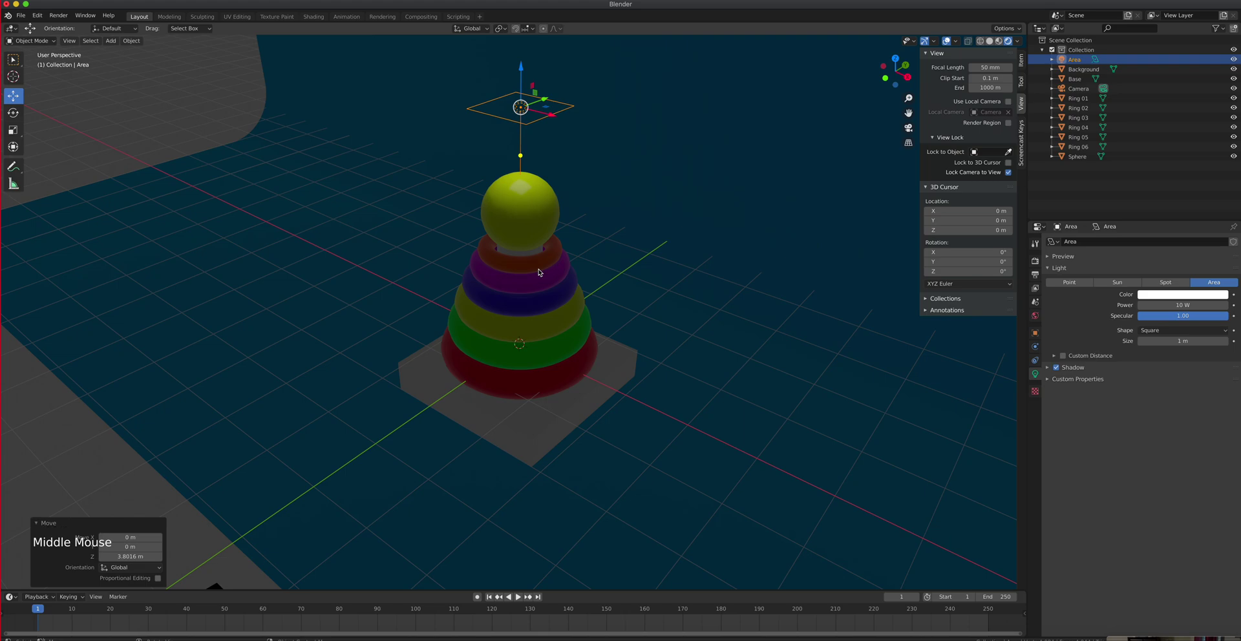
{"action": "mouse_move", "coordinate": [482, 298]}
{"action": "middle_mouse_down"}
{"action": "mouse_move", "coordinate": [492, 286]}
{"action": "mouse_move", "coordinate": [501, 306]}
{"action": "middle_mouse_up"}
{"action": "scroll", "coordinate": [500, 306], "scroll_direction": "down", "scroll_amount": 4}
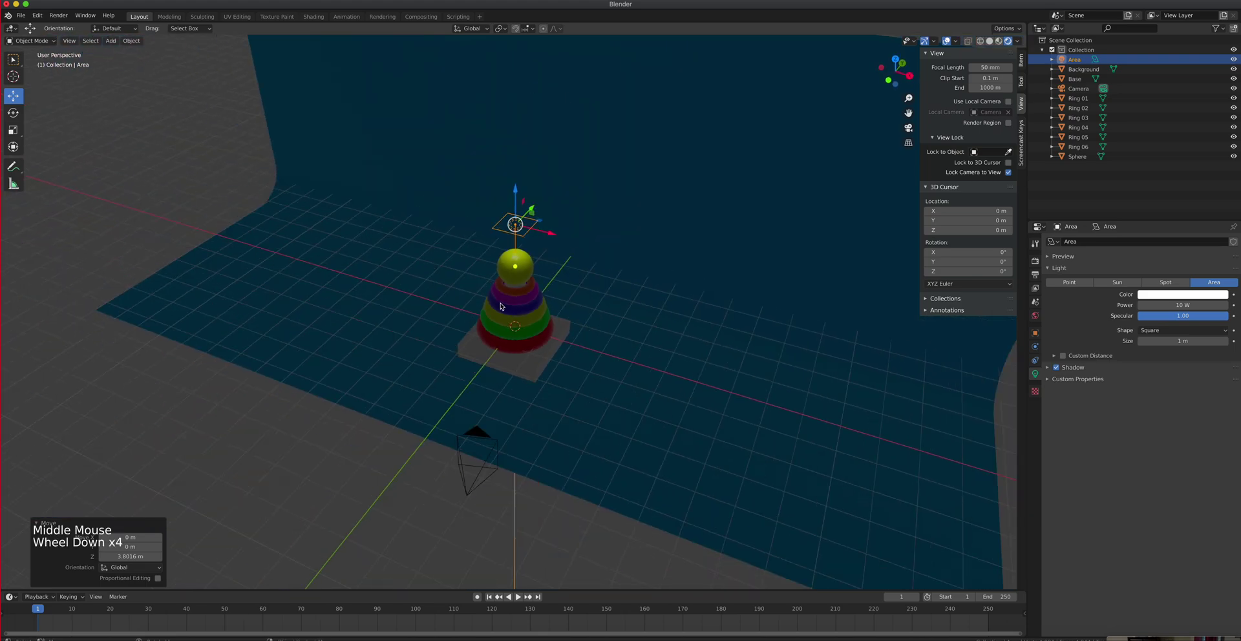
{"action": "left_click", "coordinate": [18, 133]}
{"action": "left_click_drag", "start_coordinate": [568, 220], "coordinate": [630, 234]}
{"action": "mouse_move", "coordinate": [597, 356]}
{"action": "middle_mouse_down"}
{"action": "mouse_move", "coordinate": [618, 310]}
{"action": "mouse_move", "coordinate": [577, 344]}
{"action": "middle_mouse_up"}
{"action": "left_click_drag", "start_coordinate": [563, 216], "coordinate": [609, 234]}
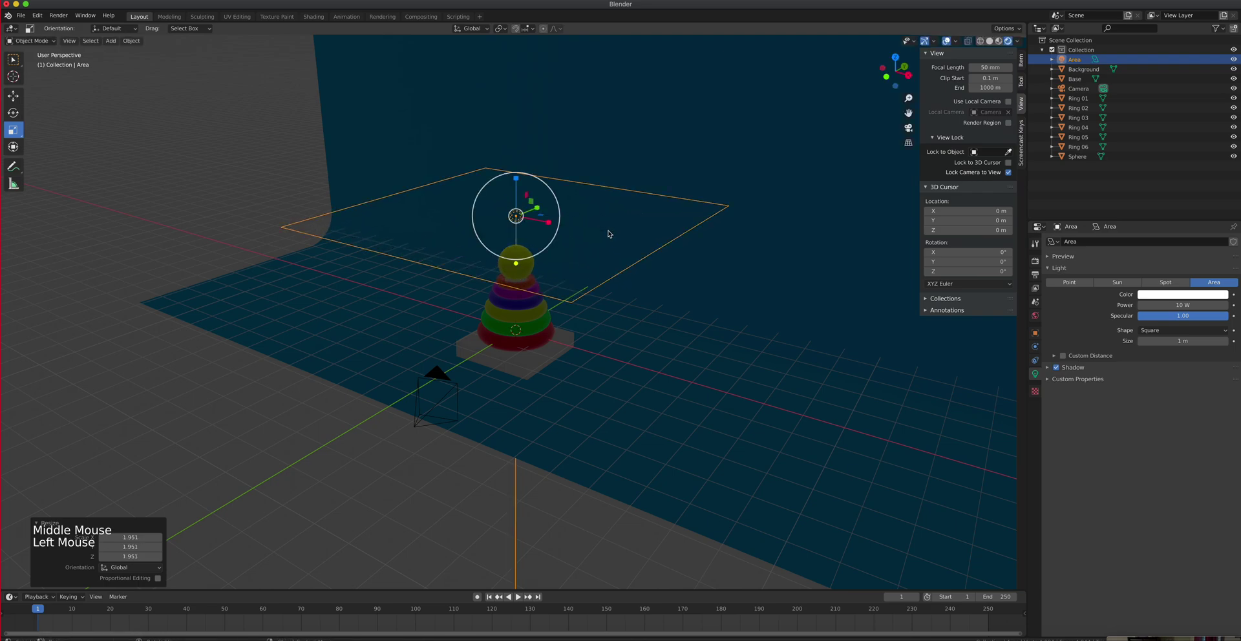
- Raise the enlarged area light about another 1.34 m along Z
{"action": "left_click", "coordinate": [13, 96]}
{"action": "left_click_drag", "start_coordinate": [516, 178], "coordinate": [515, 140]}
{"action": "middle_click_drag", "start_coordinate": [516, 140], "coordinate": [497, 227]}
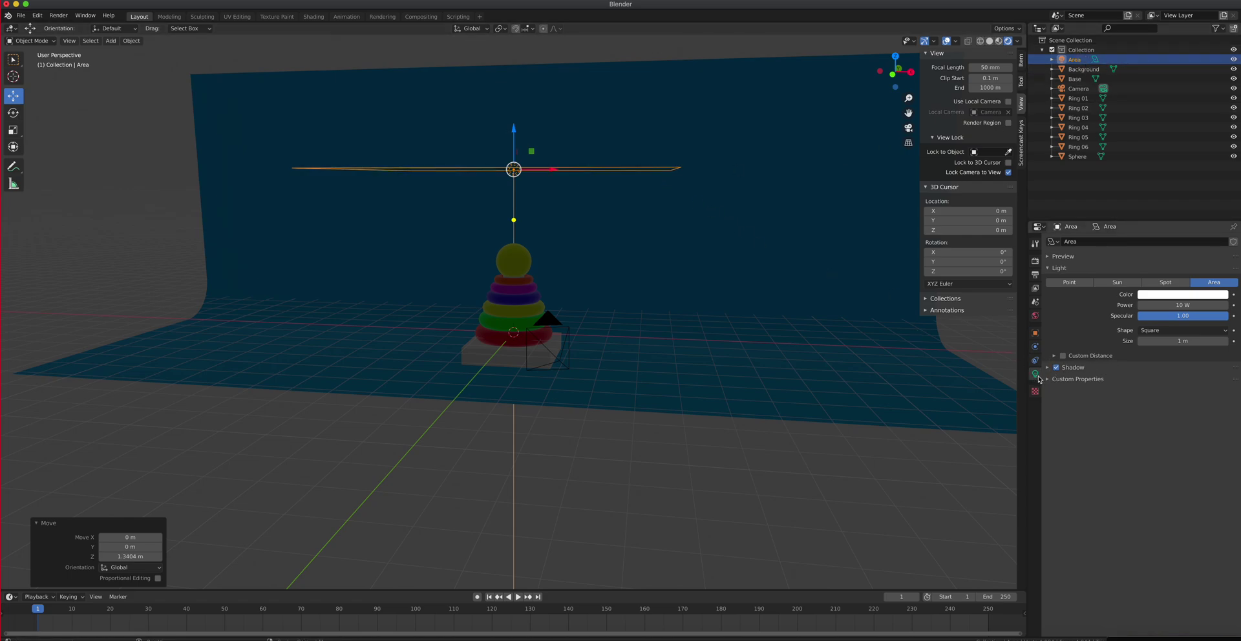
- Set the overhead area light's power to 1000 W and inspect the lit toy from several angles
{"action": "left_click", "coordinate": [1182, 306]}
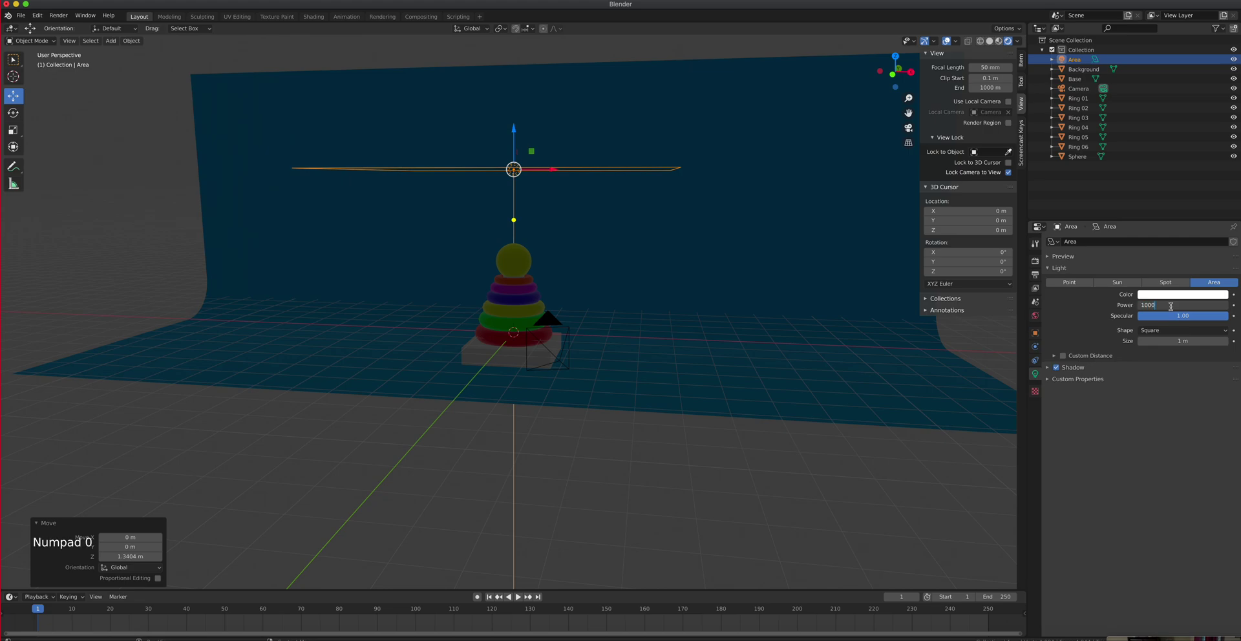
{"action": "key", "text": "Return"}
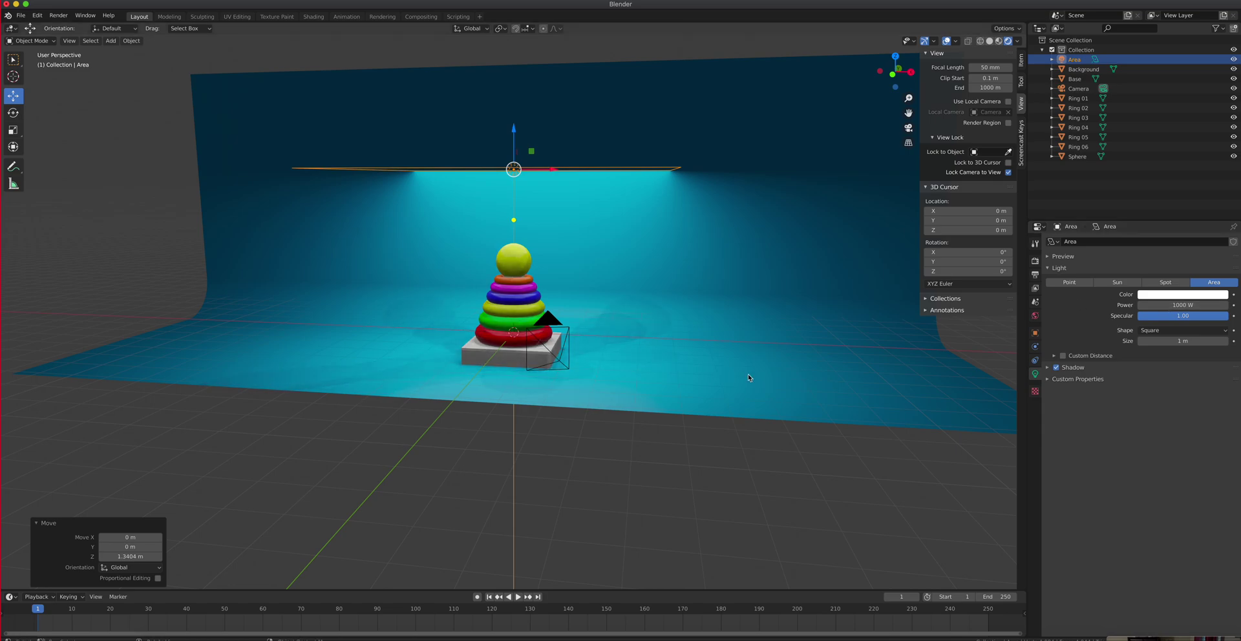
{"action": "scroll", "coordinate": [624, 300], "scroll_direction": "up", "scroll_amount": 3}
{"action": "middle_click_drag", "start_coordinate": [676, 330], "coordinate": [661, 343]}
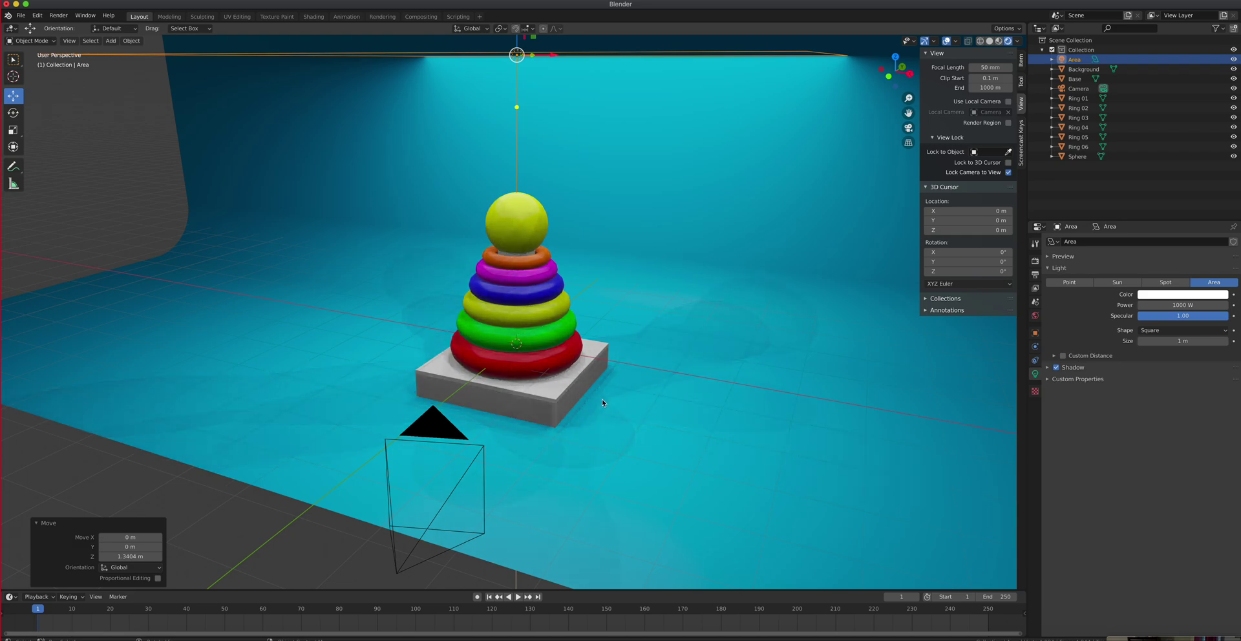
{"action": "mouse_move", "coordinate": [638, 405]}
{"action": "middle_mouse_down"}
{"action": "mouse_move", "coordinate": [647, 421]}
{"action": "mouse_move", "coordinate": [650, 410]}
{"action": "middle_mouse_up"}
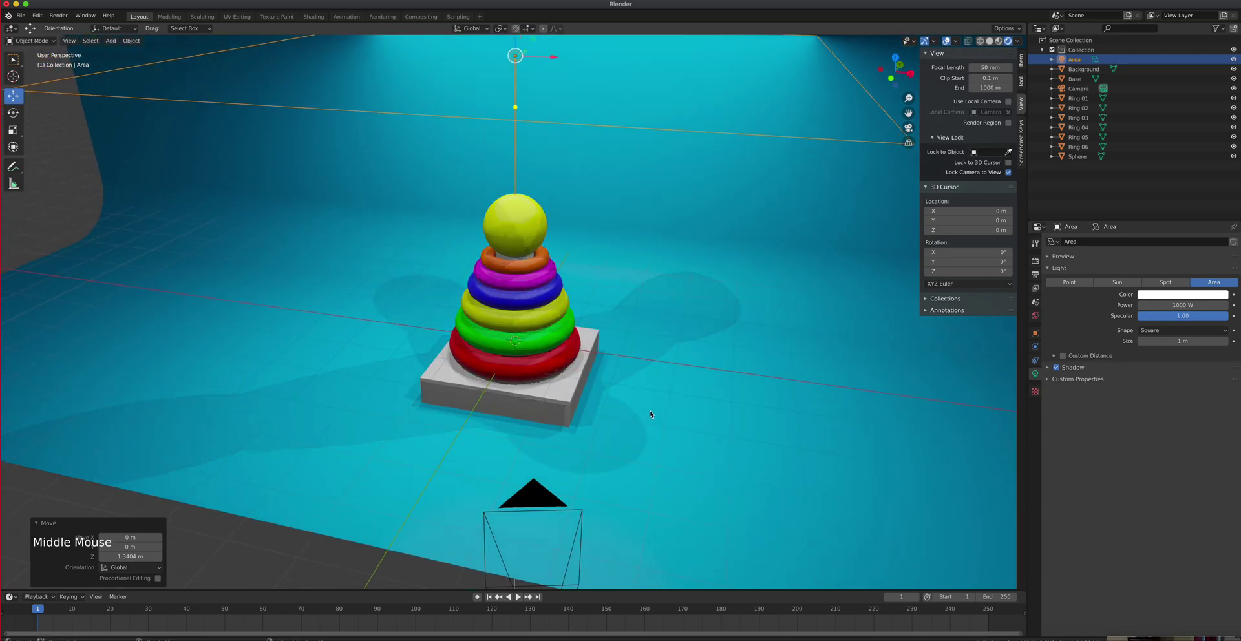
- Switch to a front wireframe view and duplicate the area light in place
{"action": "key", "text": "KP_1"}
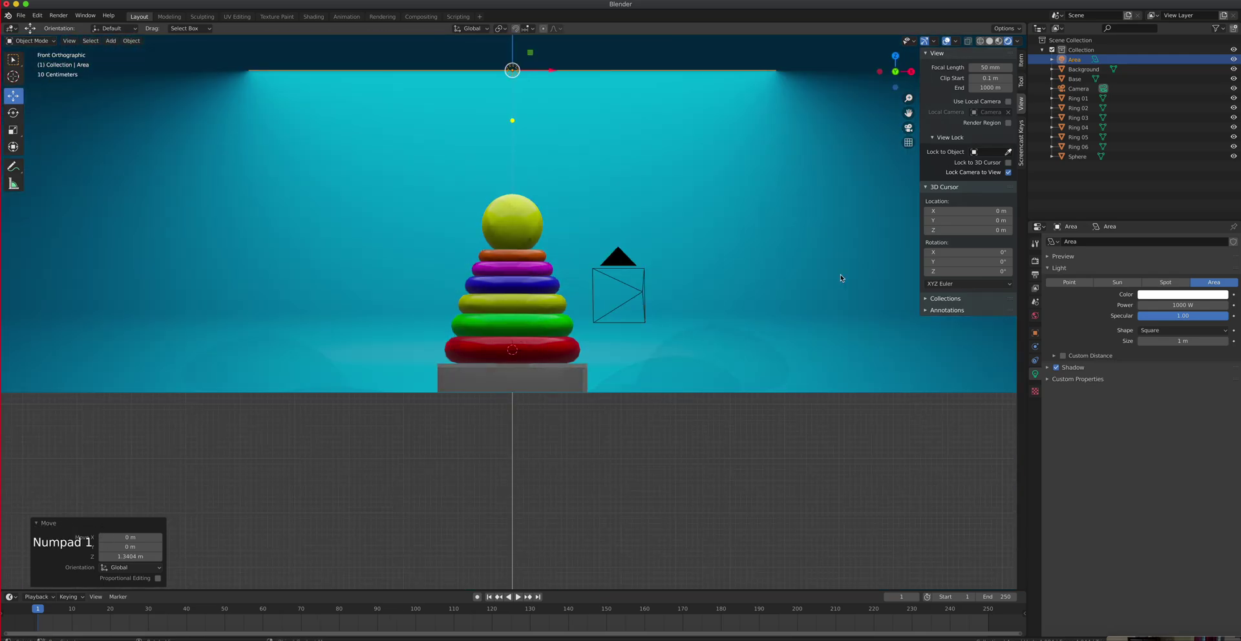
{"action": "left_click", "coordinate": [979, 41]}
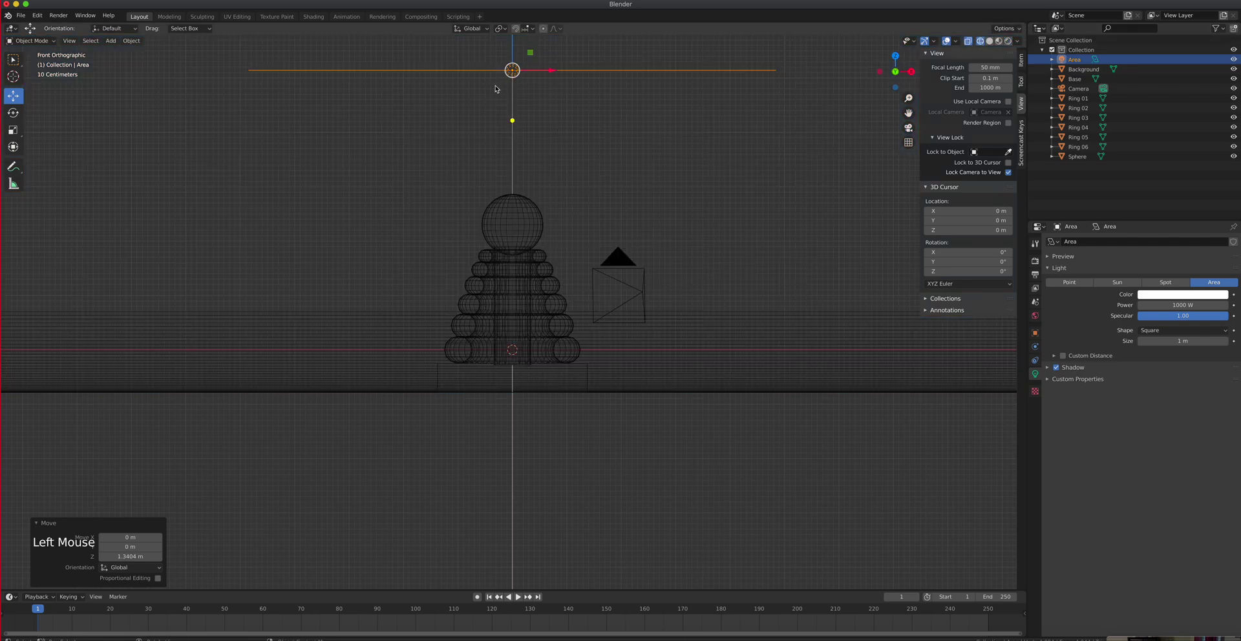
{"action": "left_click", "coordinate": [131, 41]}
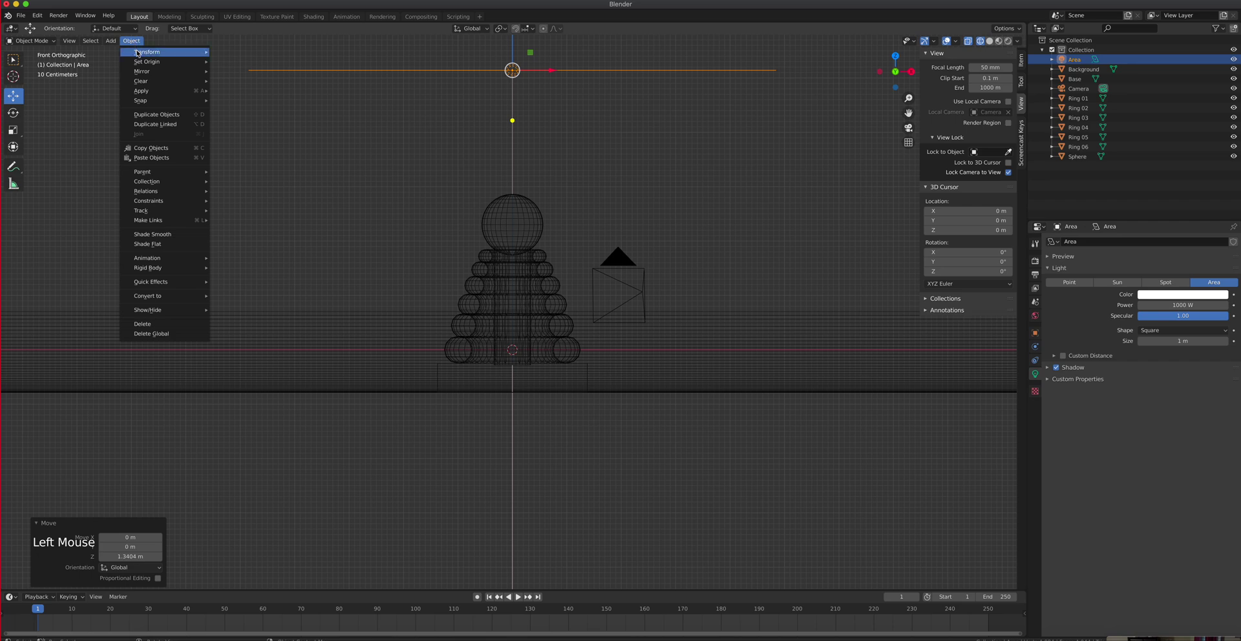
{"action": "left_click", "coordinate": [145, 114]}
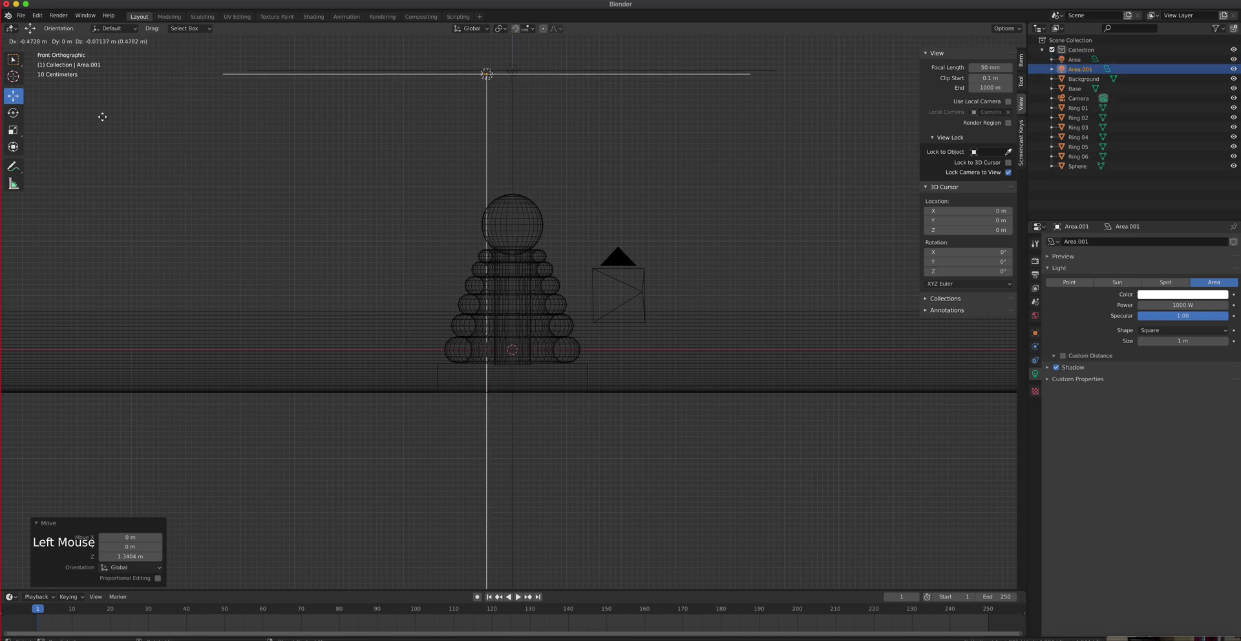
{"action": "right_click", "coordinate": [885, 165]}
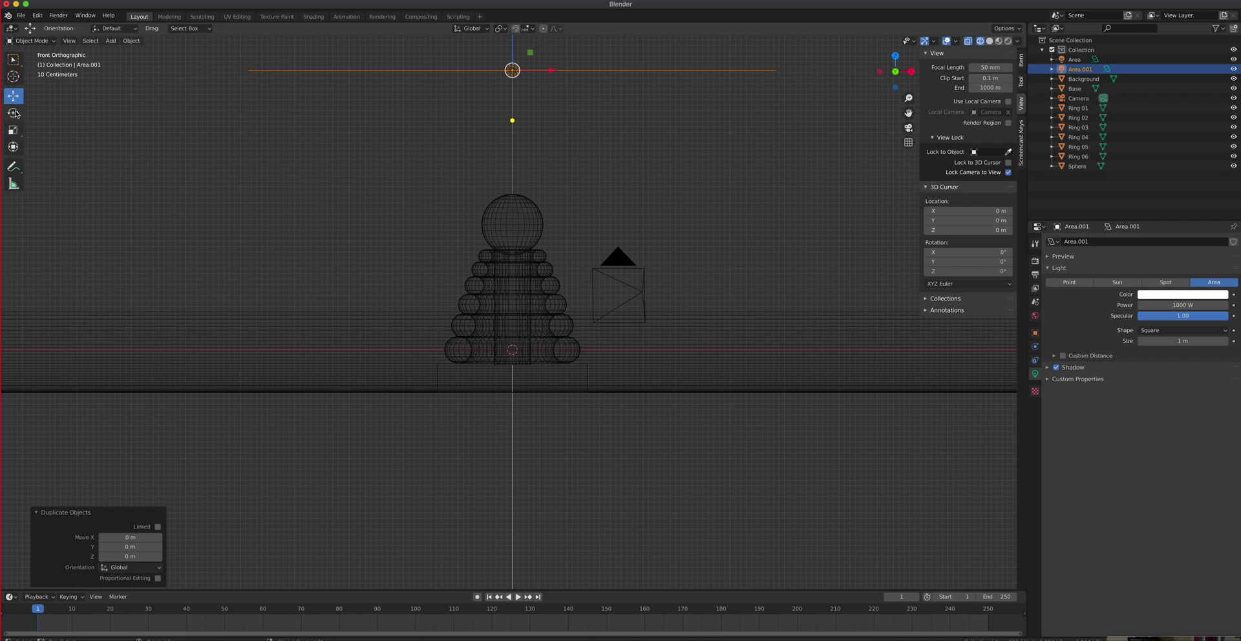
- Move the duplicated area light about 4.3 m along negative X and lower it about 1.45 m
{"action": "left_click_drag", "start_coordinate": [550, 74], "coordinate": [316, 88]}
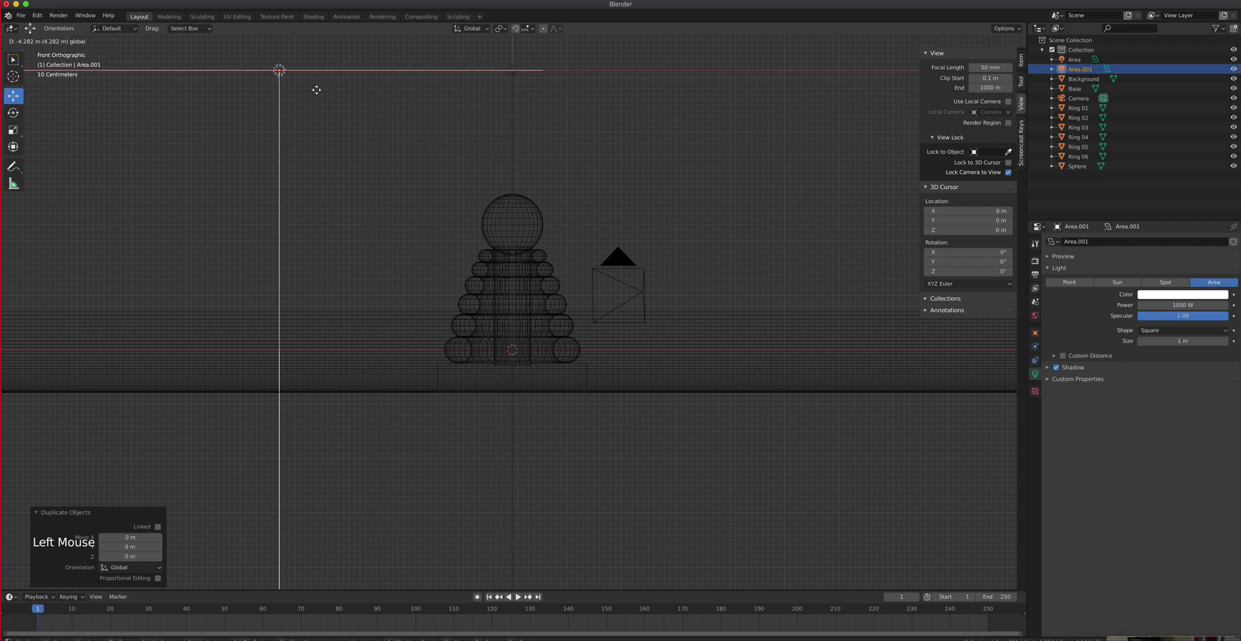
{"action": "scroll", "coordinate": [356, 110], "scroll_direction": "down", "scroll_amount": 3}
{"action": "left_click_drag", "start_coordinate": [375, 132], "coordinate": [378, 233]}
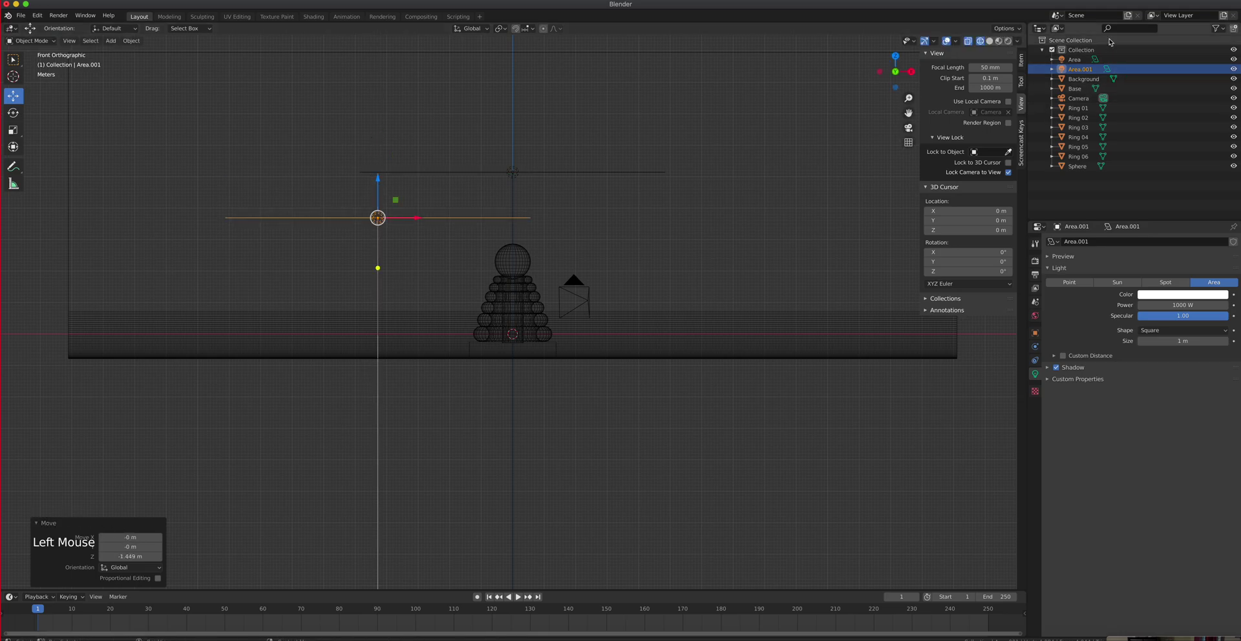
- Return to rendered shading and rotate the duplicated area light upright so it faces the toy from the side
{"action": "left_click", "coordinate": [1007, 41]}
{"action": "left_click", "coordinate": [13, 113]}
{"action": "left_click_drag", "start_coordinate": [406, 196], "coordinate": [931, 302]}
- Lower the upright side light about 2.7 m and shift it about 2.53 m farther along negative X
{"action": "left_click_drag", "start_coordinate": [349, 183], "coordinate": [351, 269]}
{"action": "left_click", "coordinate": [12, 95]}
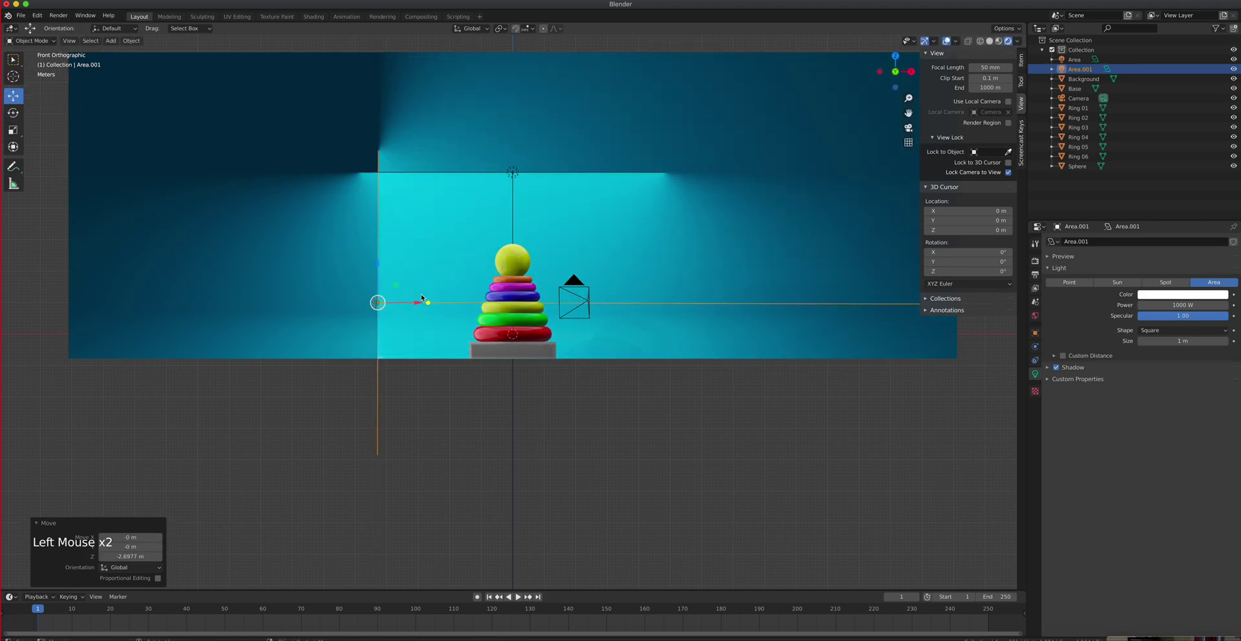
{"action": "left_click_drag", "start_coordinate": [411, 302], "coordinate": [330, 302]}
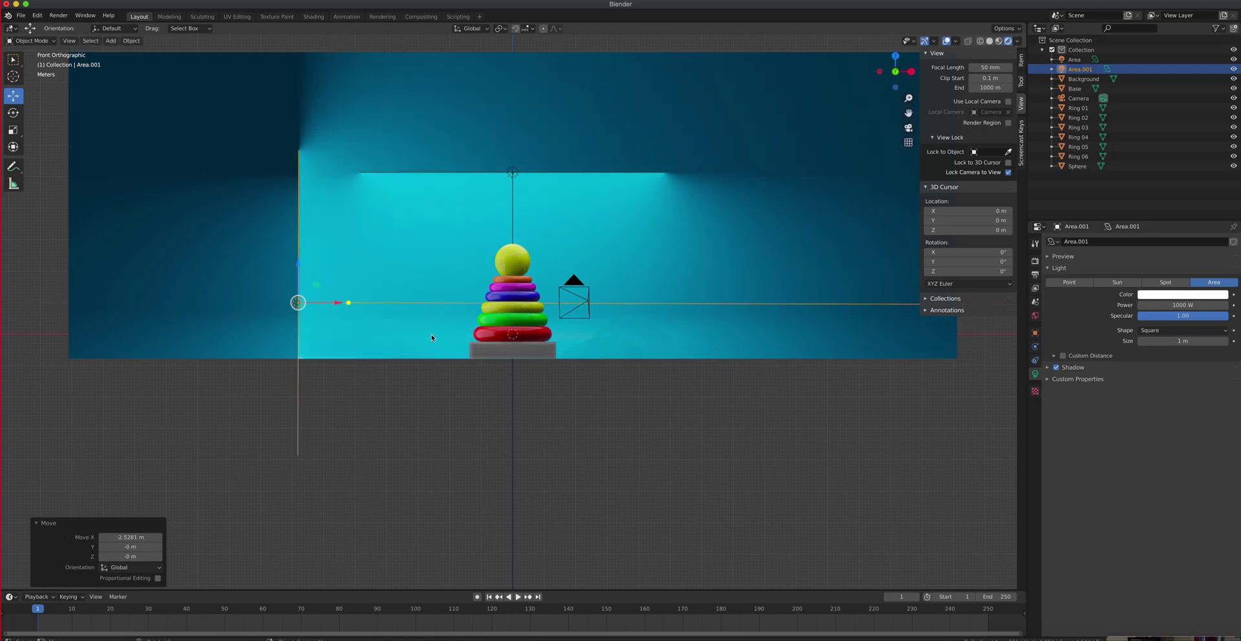
- Check the side lighting through the camera, then move the side light about 1.25 m farther along negative X
{"action": "key", "text": "KP_0"}
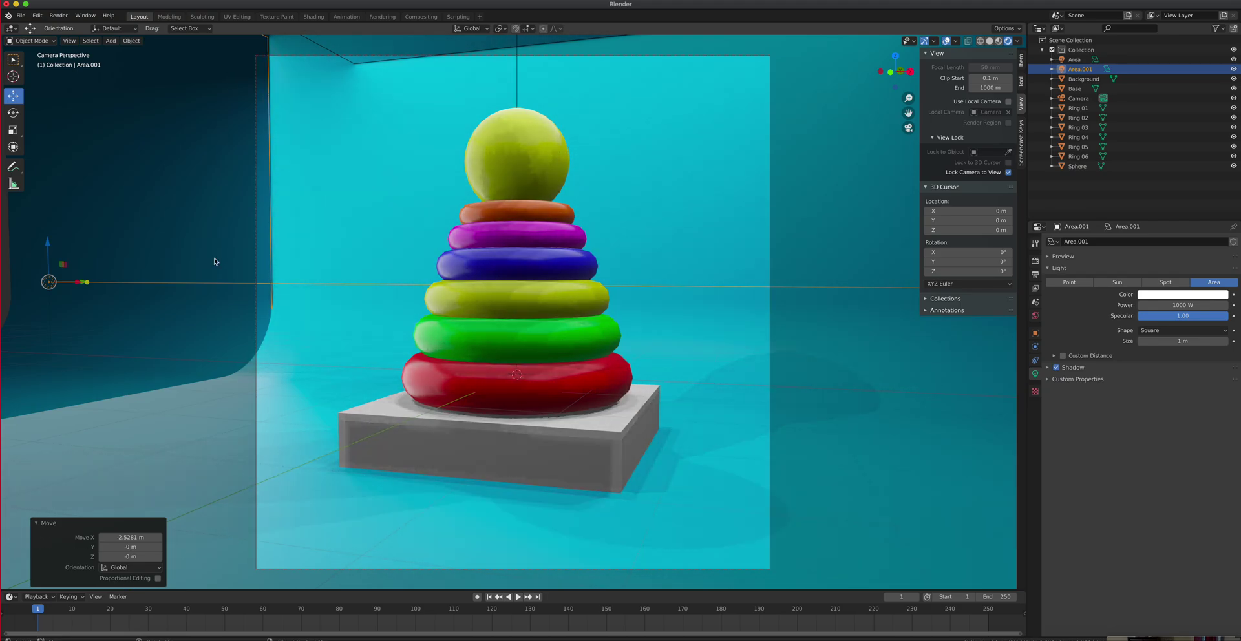
{"action": "middle_click_drag", "start_coordinate": [187, 262], "coordinate": [188, 262]}
{"action": "key", "text": "KP_0"}
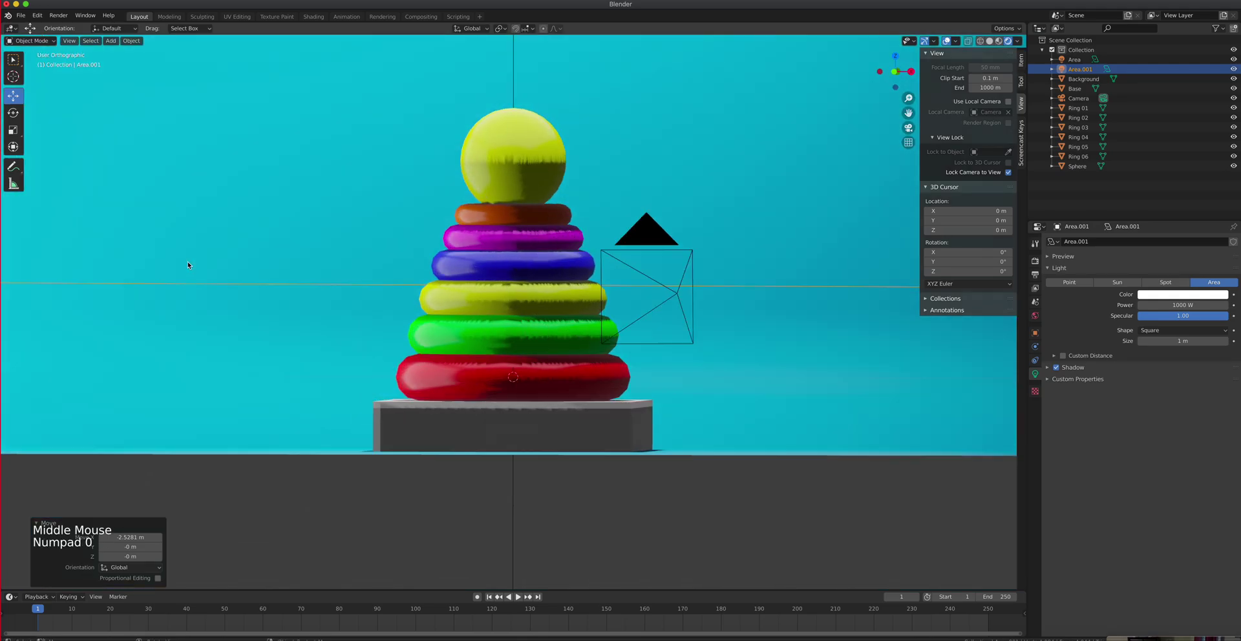
{"action": "scroll", "coordinate": [359, 284], "scroll_direction": "up", "scroll_amount": 5}
{"action": "scroll", "coordinate": [360, 287], "scroll_direction": "down", "scroll_amount": 9}
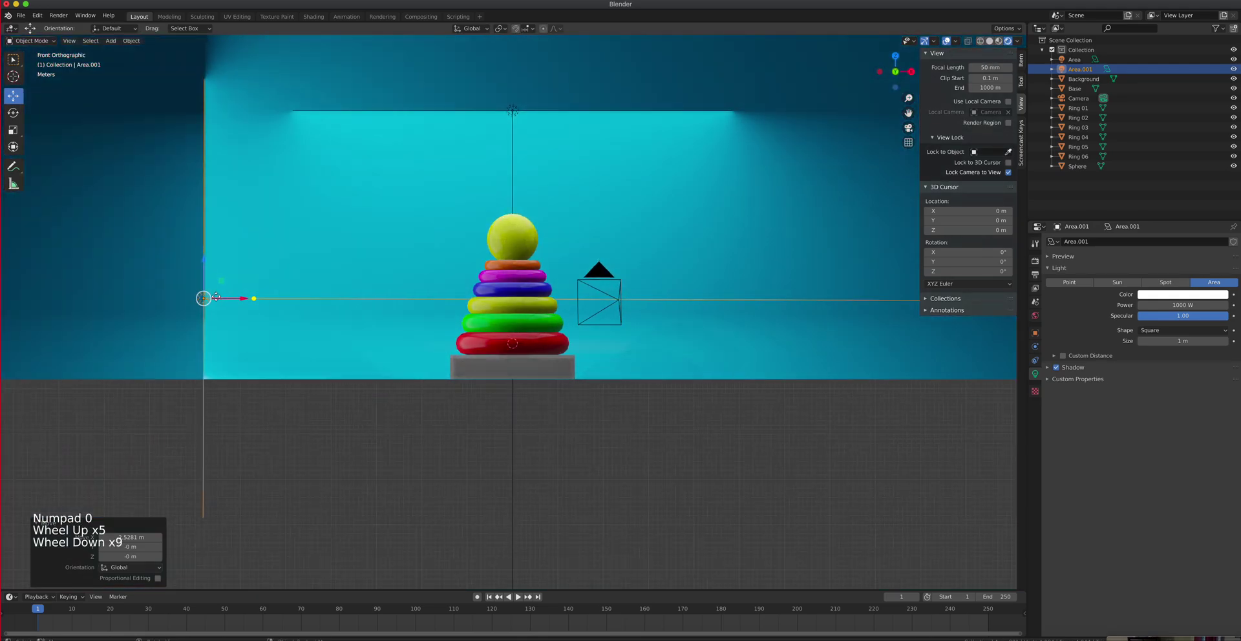
{"action": "left_click_drag", "start_coordinate": [241, 299], "coordinate": [184, 239]}
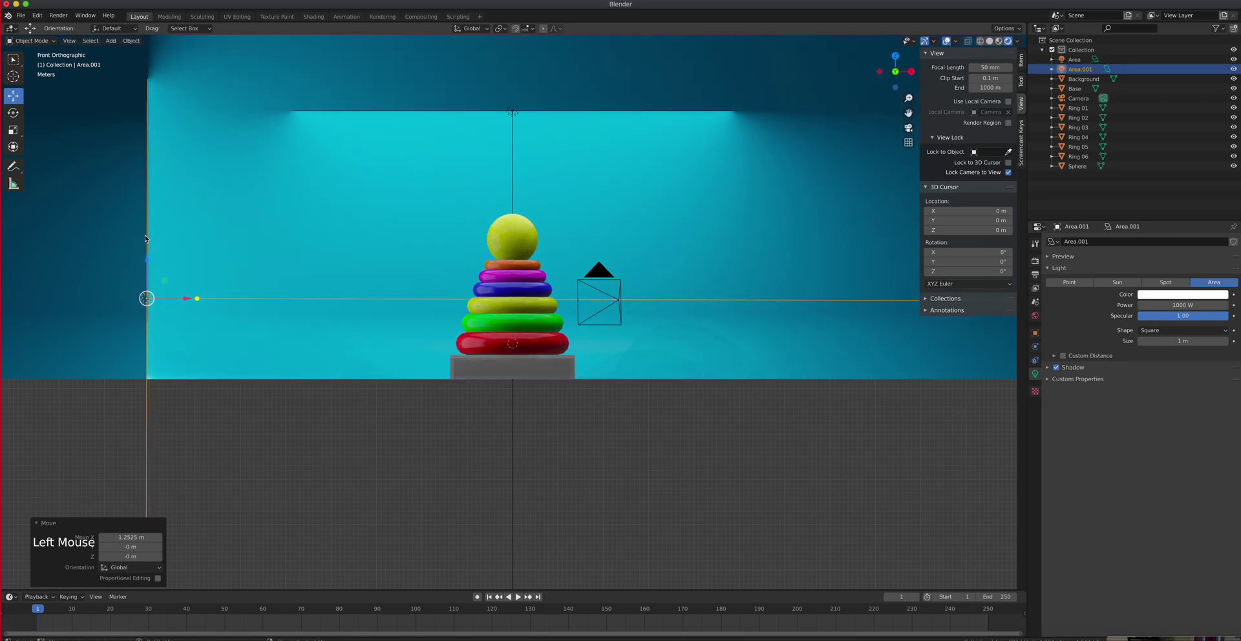
- Duplicate the upright side light about 11.35 m along X and 2.02 m lower, and rotate it about 181° around Y to face the toy
{"action": "left_click", "coordinate": [132, 40]}
{"action": "left_click", "coordinate": [156, 114]}
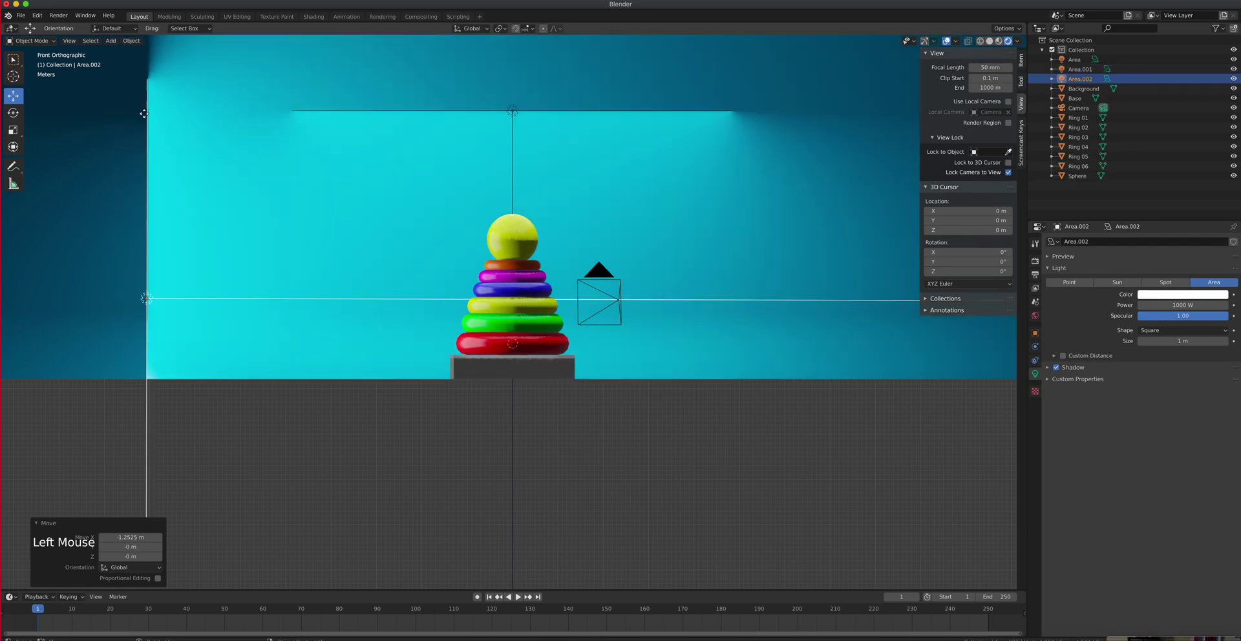
{"action": "left_click", "coordinate": [673, 270]}
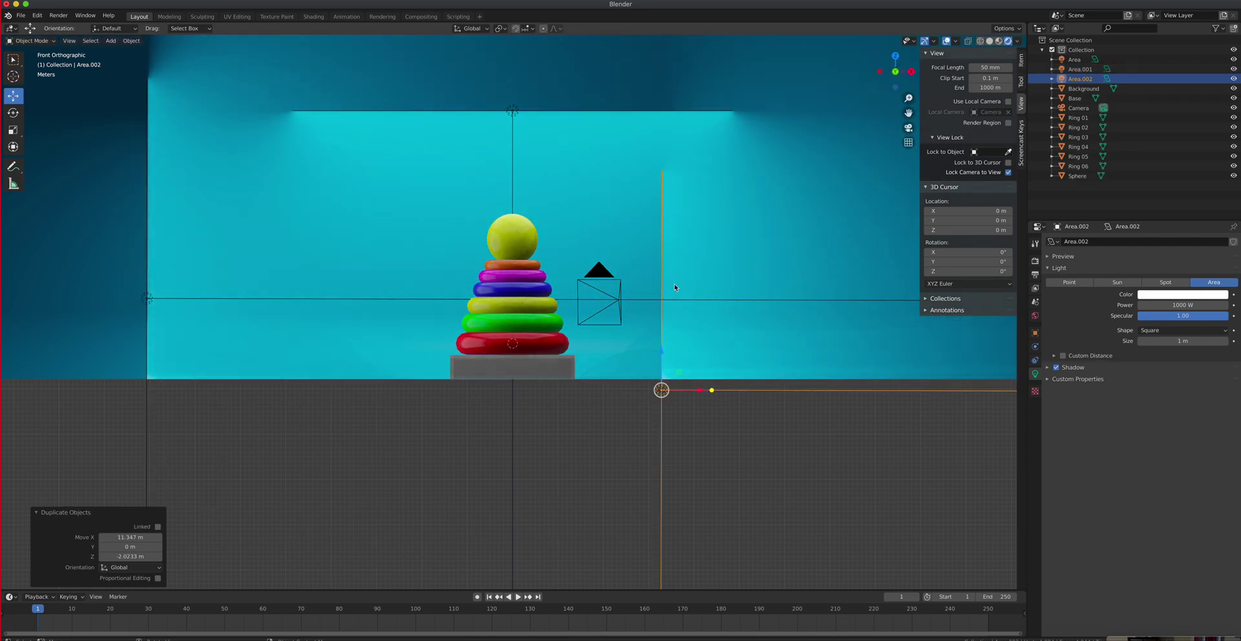
{"action": "left_click", "coordinate": [8, 113]}
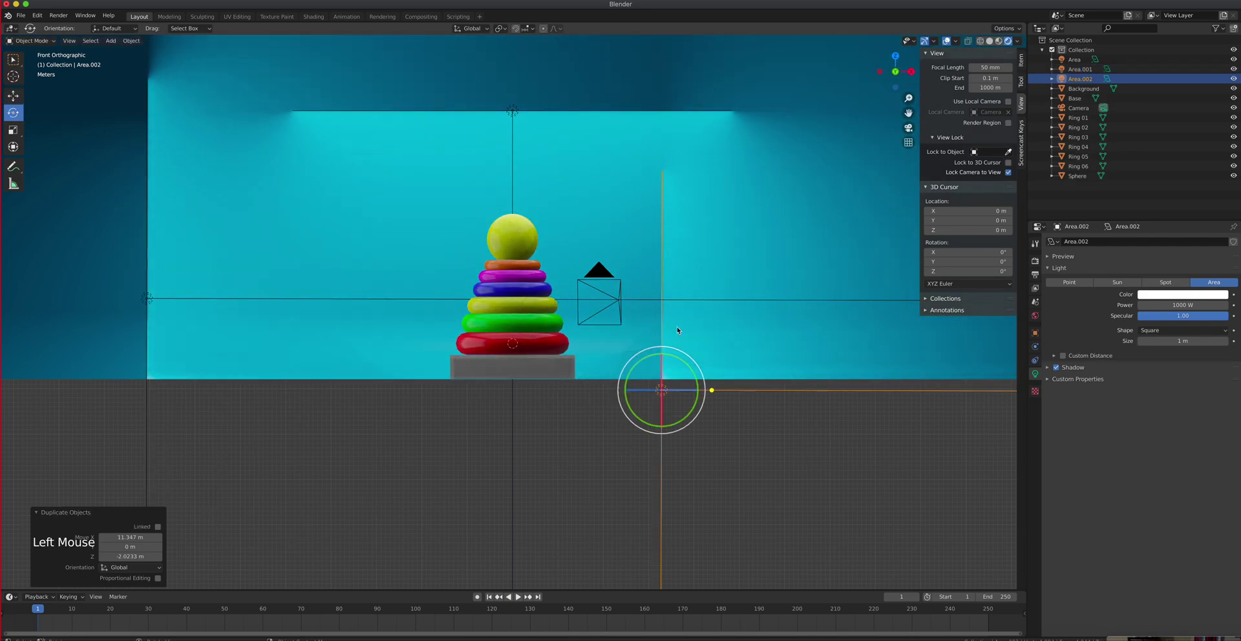
{"action": "left_click_drag", "start_coordinate": [689, 367], "coordinate": [586, 455]}
- Move the new side light about 5.03 m farther along X, raise it about 1.79 m, and check the lighting through the camera
{"action": "left_click", "coordinate": [13, 96]}
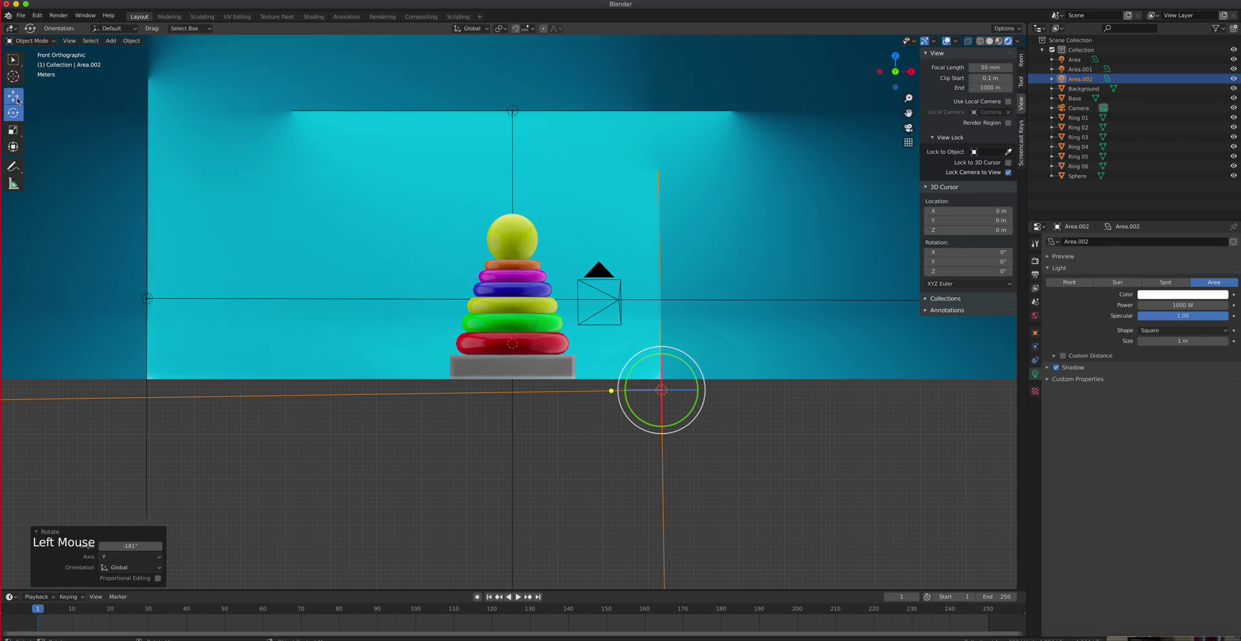
{"action": "left_click_drag", "start_coordinate": [704, 393], "coordinate": [933, 390]}
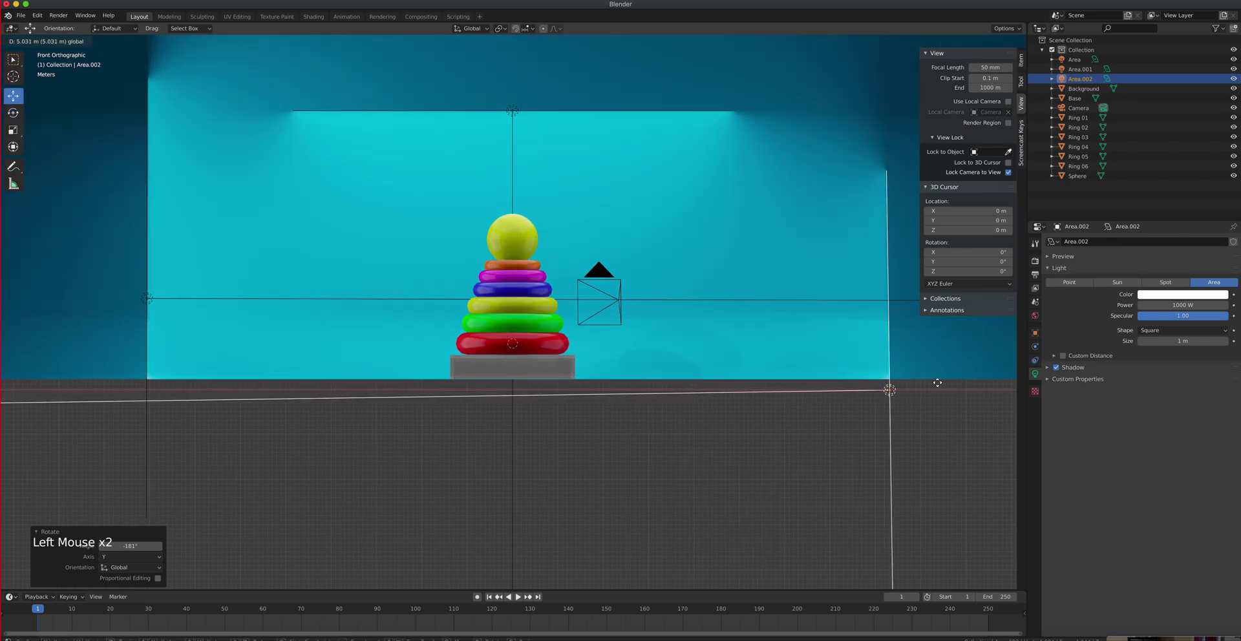
{"action": "left_click_drag", "start_coordinate": [891, 355], "coordinate": [884, 272]}
{"action": "key", "text": "KP_0"}
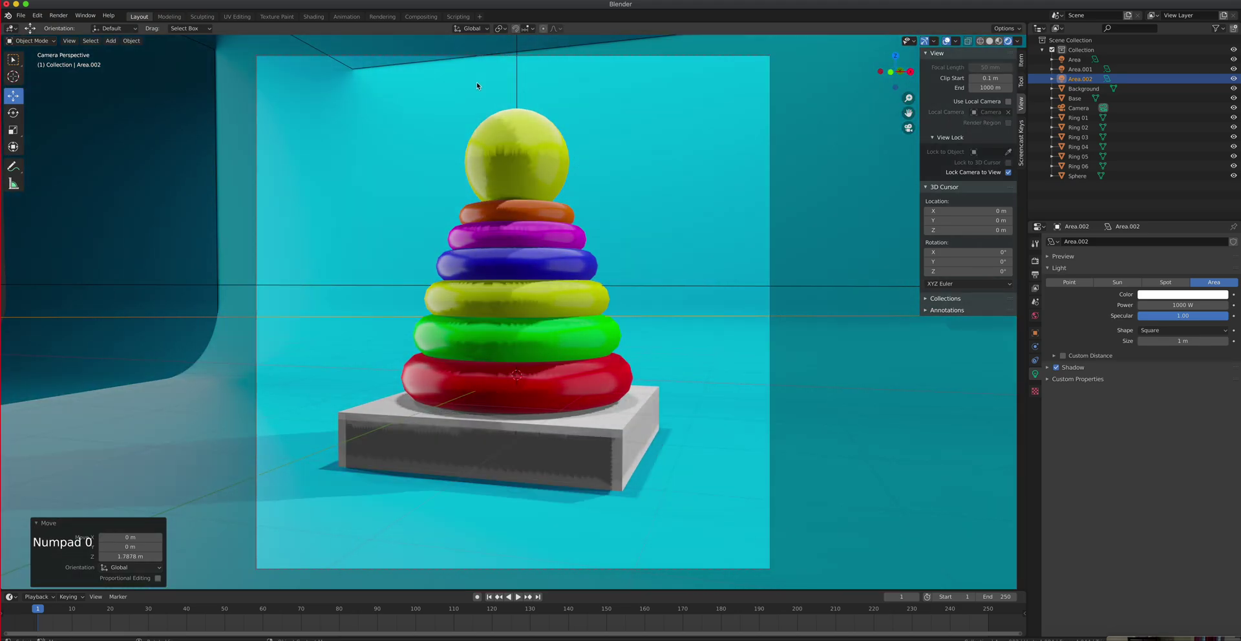
- Raise the overhead area light about 1.63 m in front view and check the result through the camera
{"action": "left_click", "coordinate": [430, 61]}
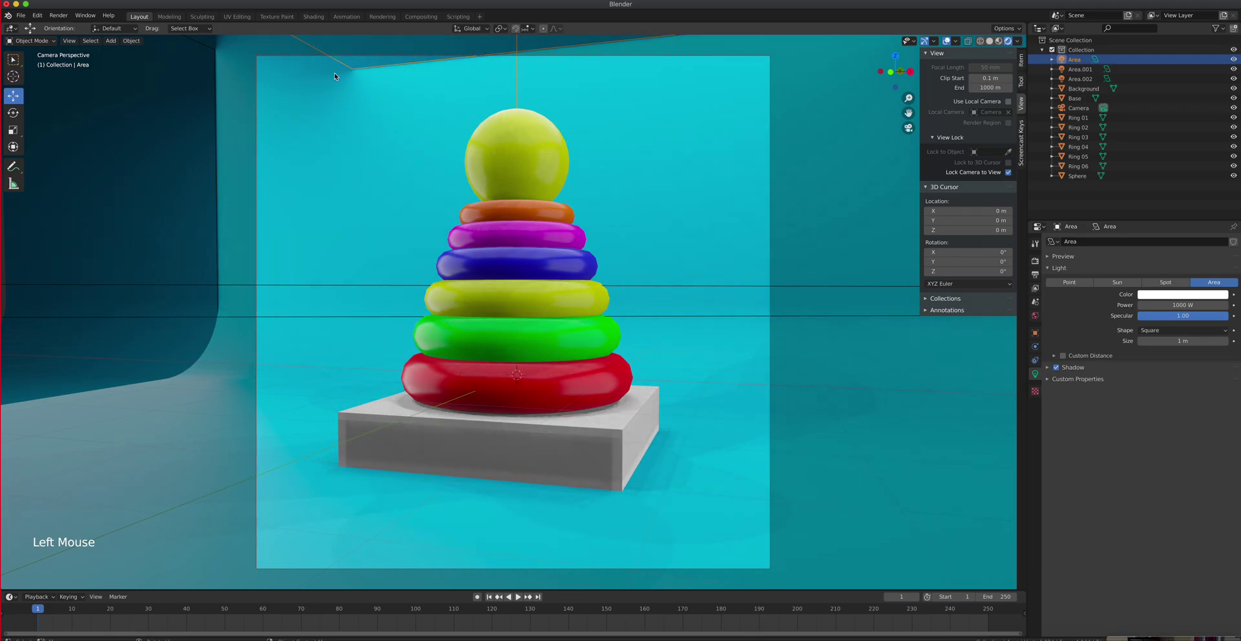
{"action": "key", "text": "KP_1"}
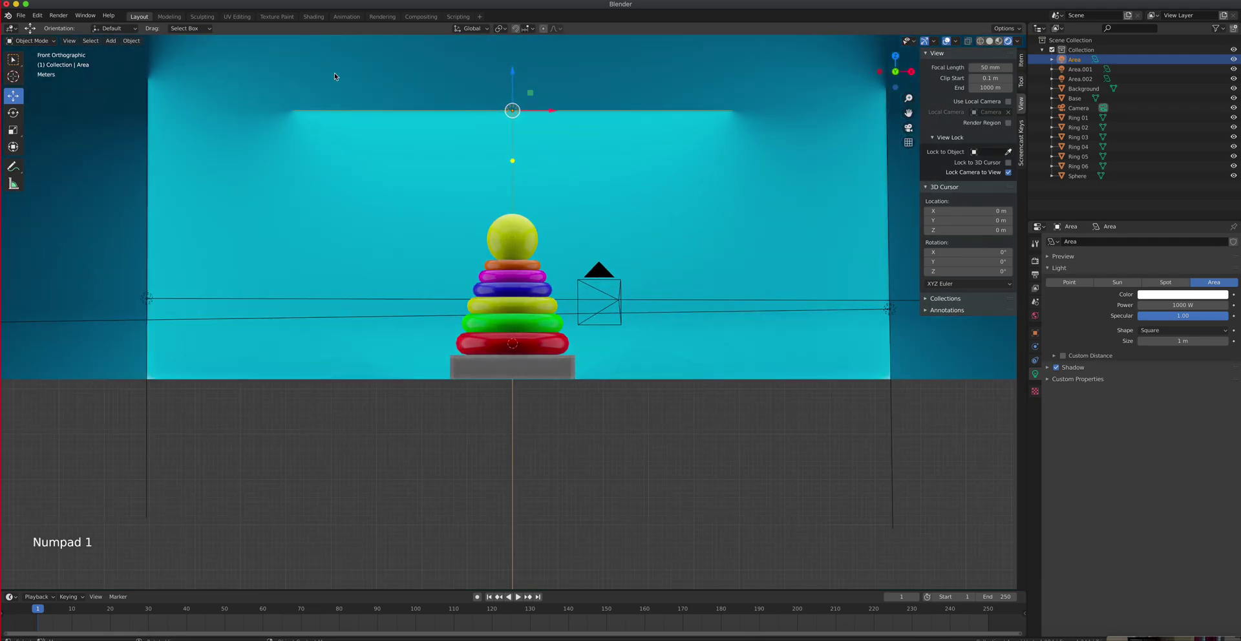
{"action": "left_click_drag", "start_coordinate": [508, 68], "coordinate": [515, 545]}
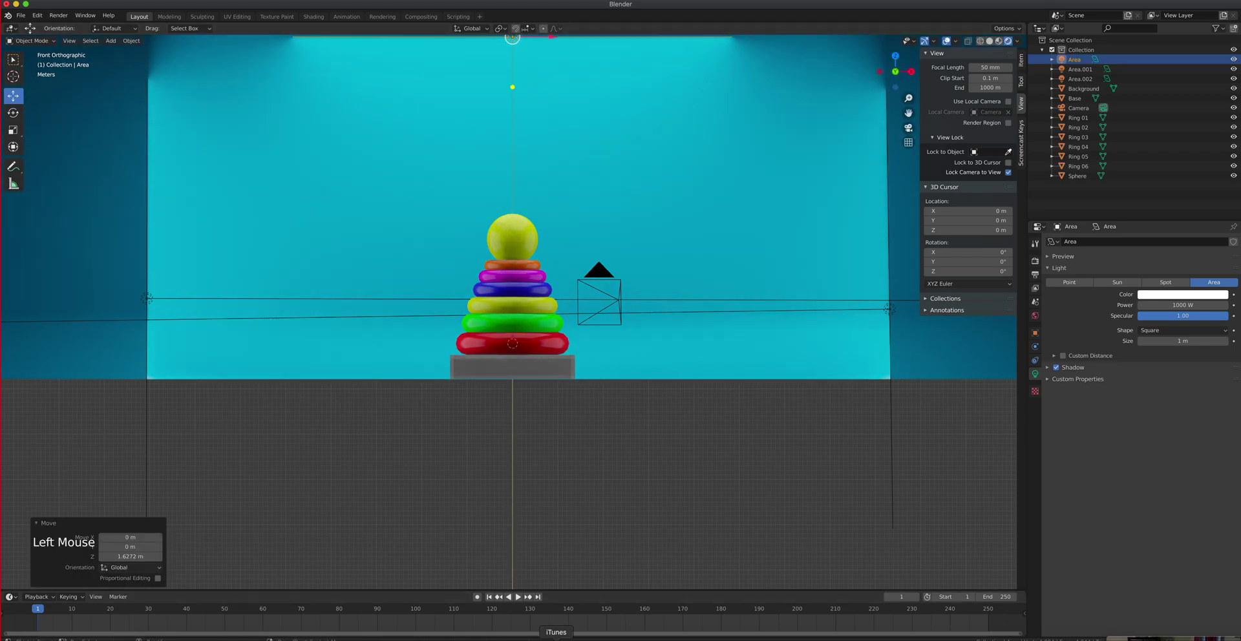
{"action": "key", "text": "KP_0"}
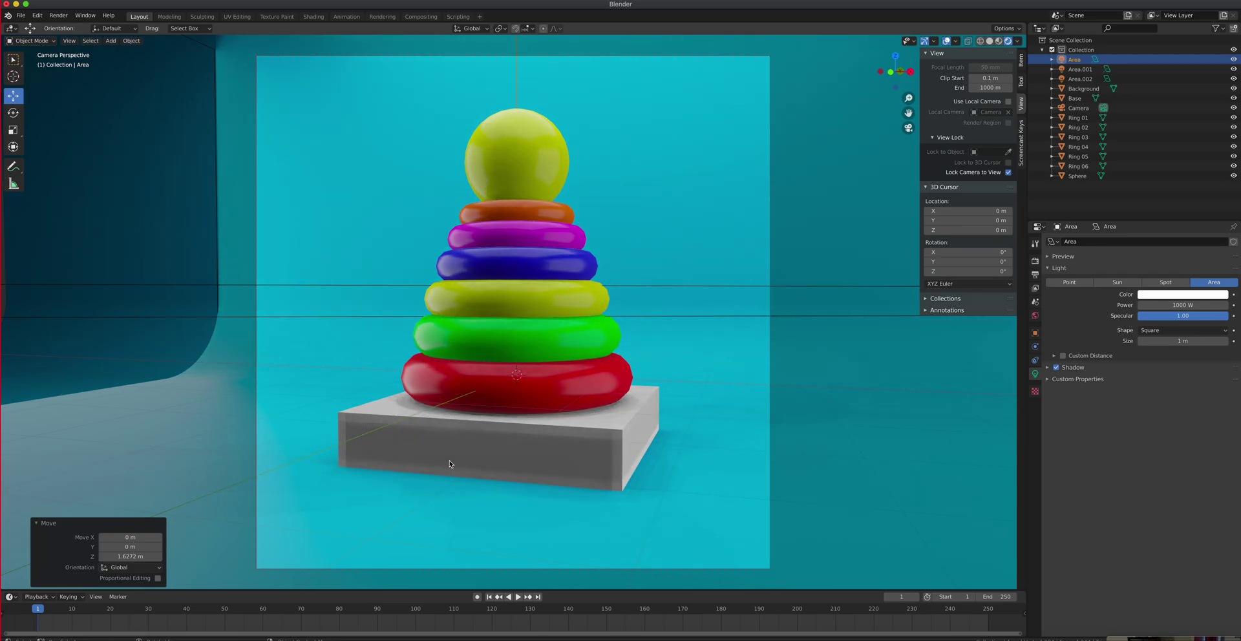
- Render the still image of the scene and move the render window clear of the screen edge
{"action": "left_click", "coordinate": [59, 15]}
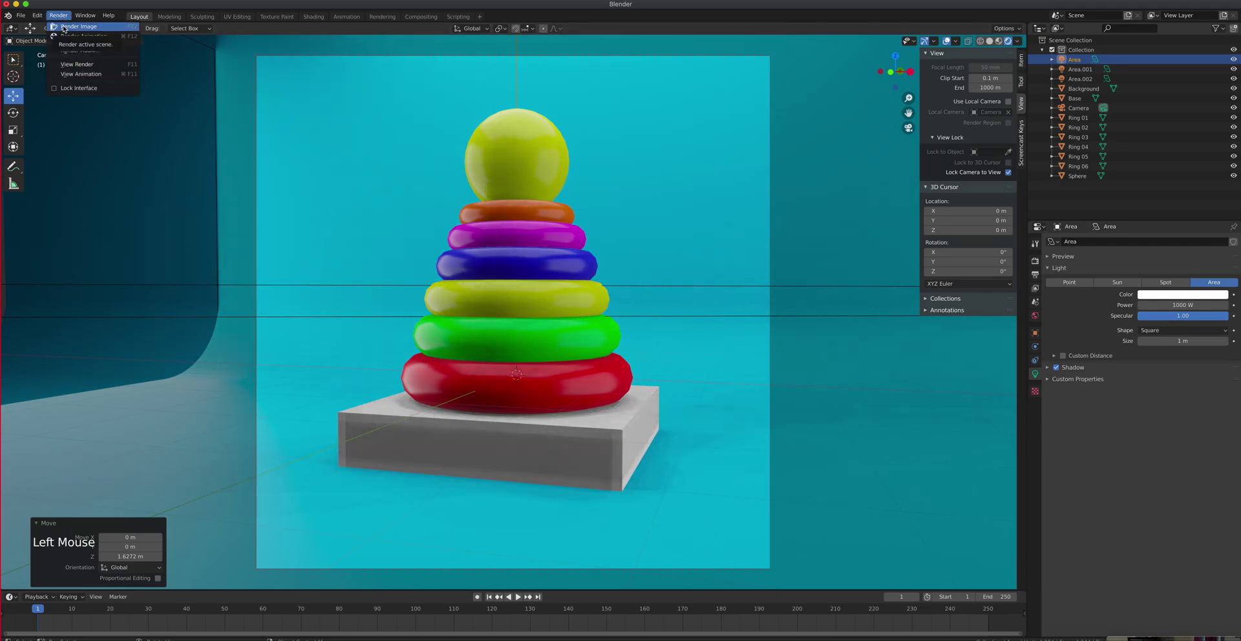
{"action": "left_click", "coordinate": [63, 27]}
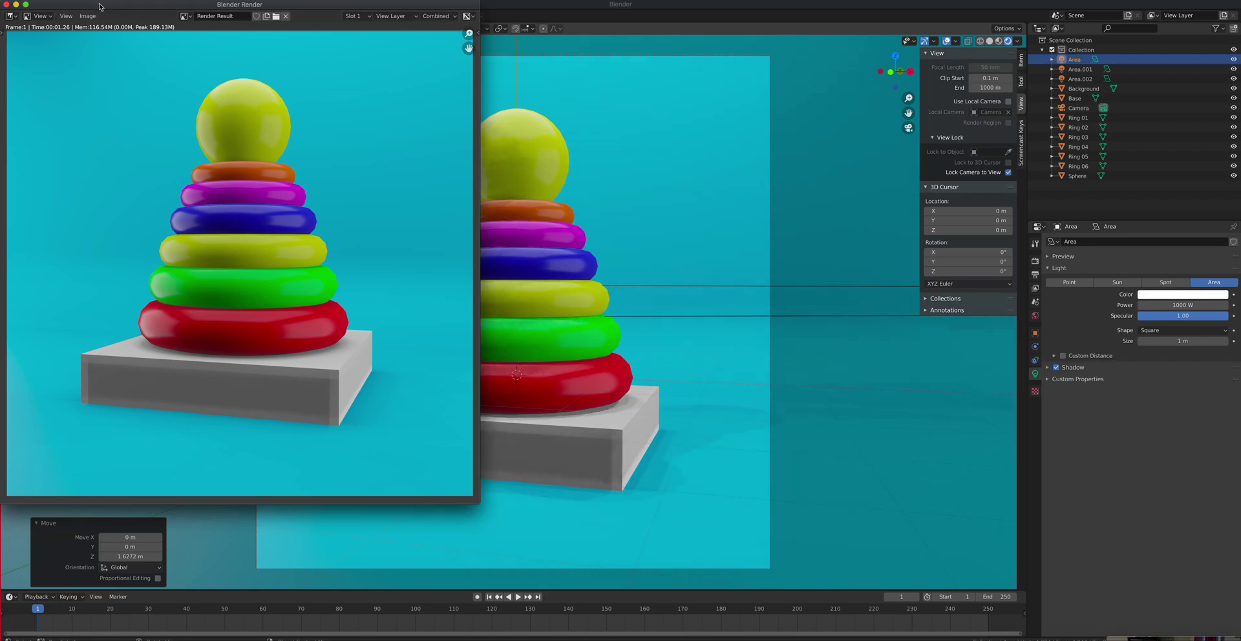
{"action": "left_click_drag", "start_coordinate": [100, 6], "coordinate": [217, 41]}
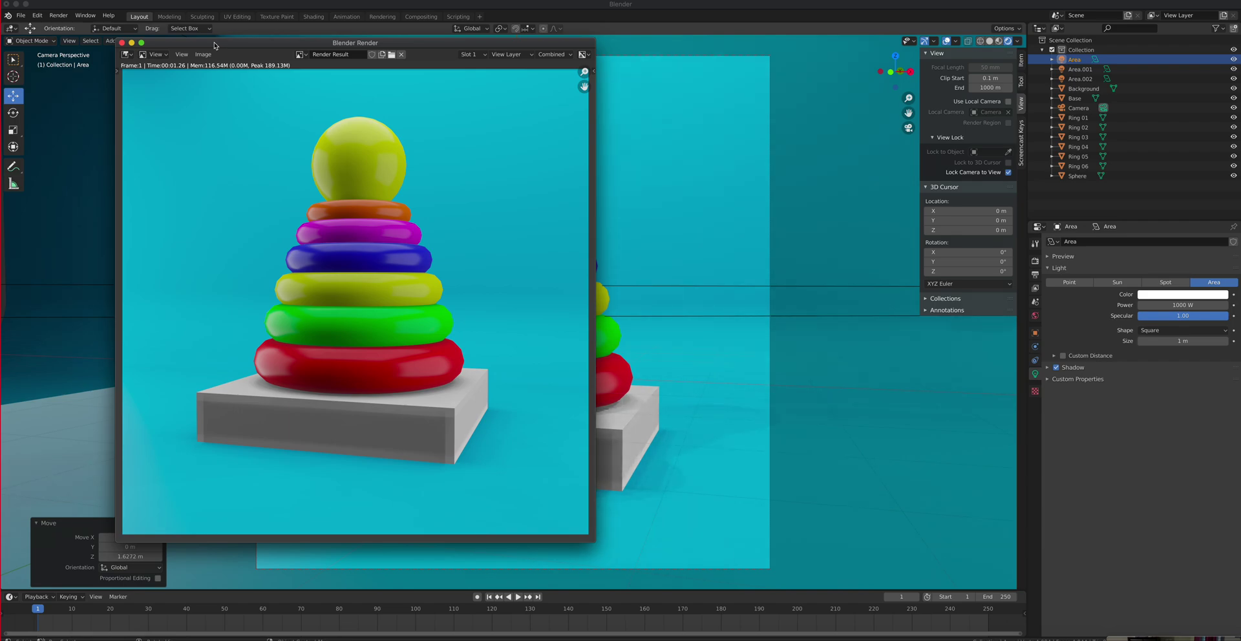
- Start saving a copy of the rendered image and name it Rainbow Ring Homework.png
{"action": "left_click", "coordinate": [204, 55]}
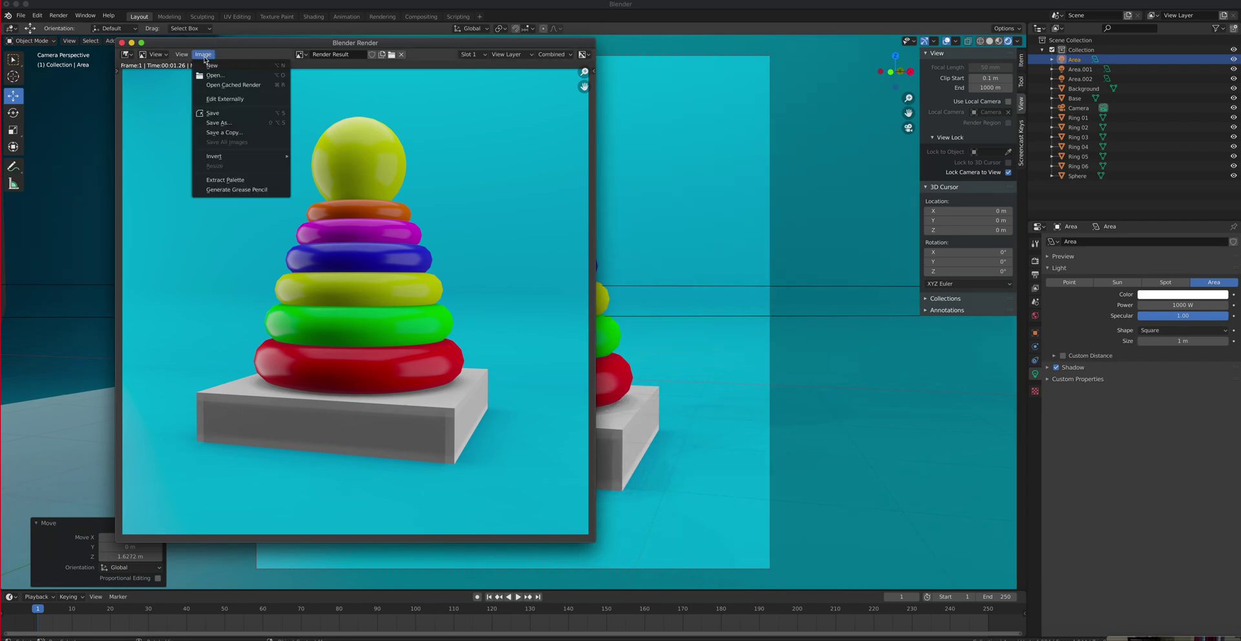
{"action": "left_click", "coordinate": [238, 134]}
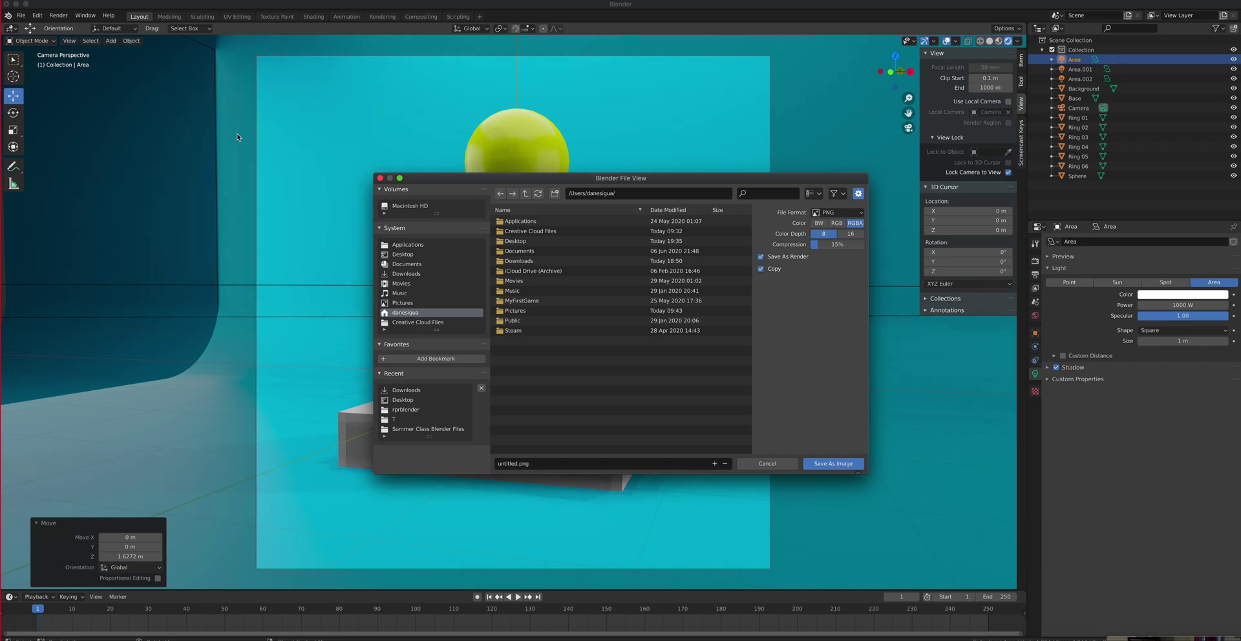
{"action": "left_click", "coordinate": [531, 464]}
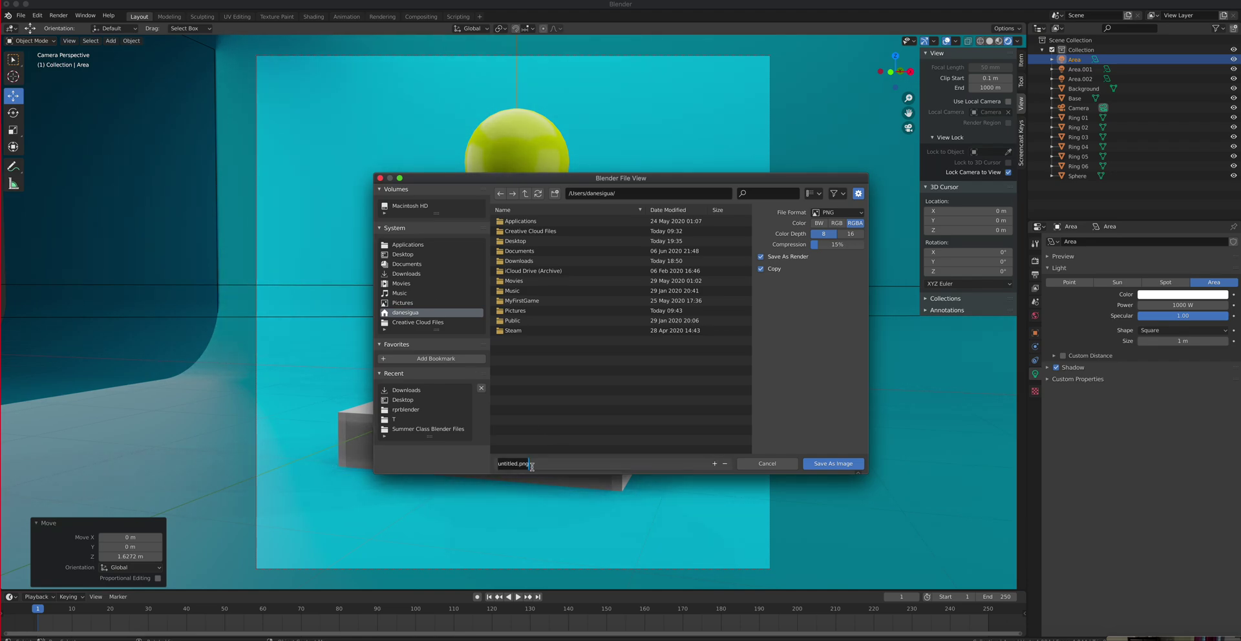
{"action": "key", "text": "ctrl+a"}
{"action": "key", "text": "BackSpace"}
{"action": "type", "text": "Rainbow Ring"}
- Set the PNG compression to 0% and save the image copy in the Desktop folder
{"action": "left_click_drag", "start_coordinate": [816, 249], "coordinate": [800, 249]}
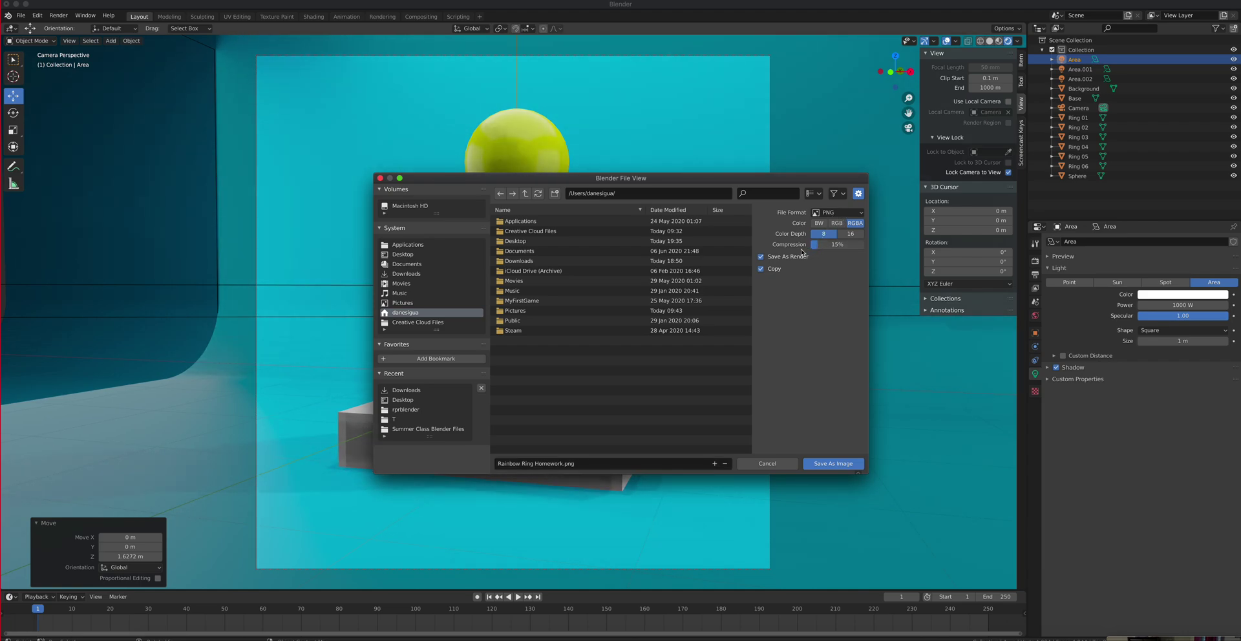
{"action": "left_click", "coordinate": [404, 254]}
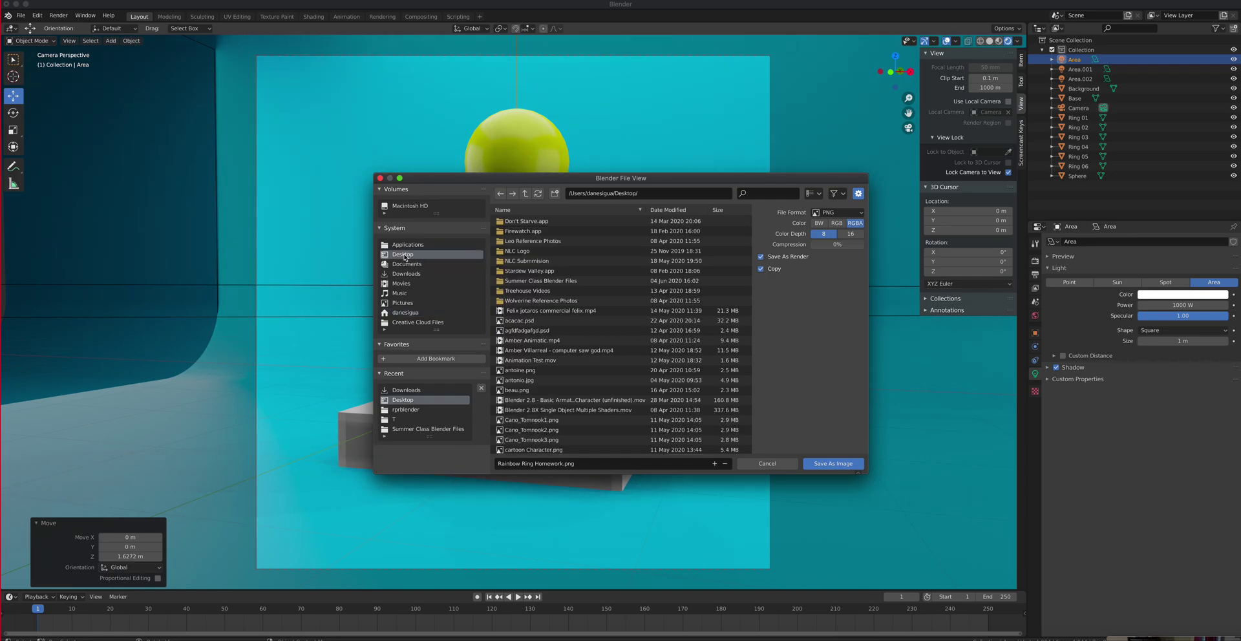
{"action": "left_click", "coordinate": [840, 464]}
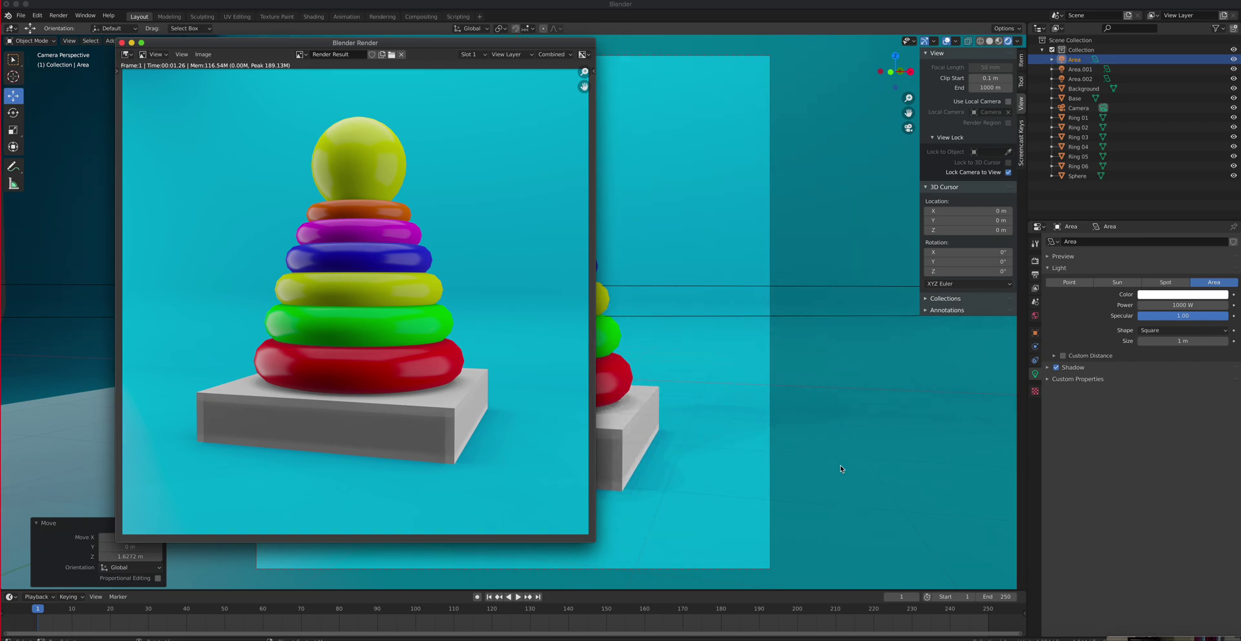
- Close the render window and save the current Blender file
{"action": "left_click", "coordinate": [121, 42]}
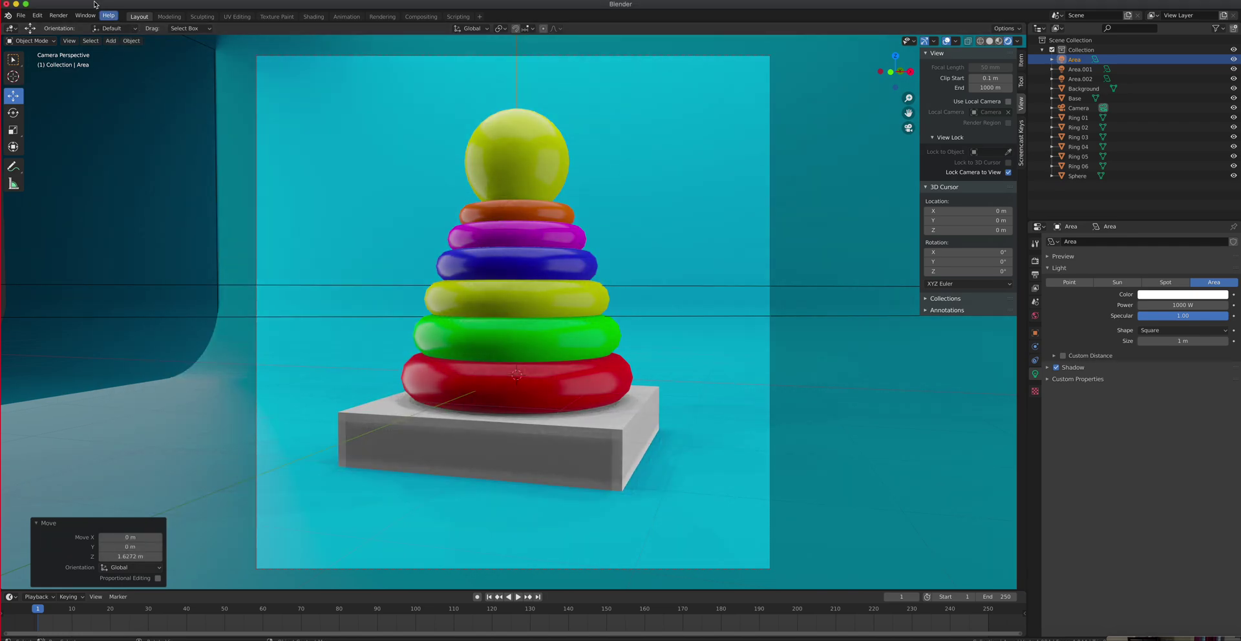
{"action": "left_click", "coordinate": [20, 16]}
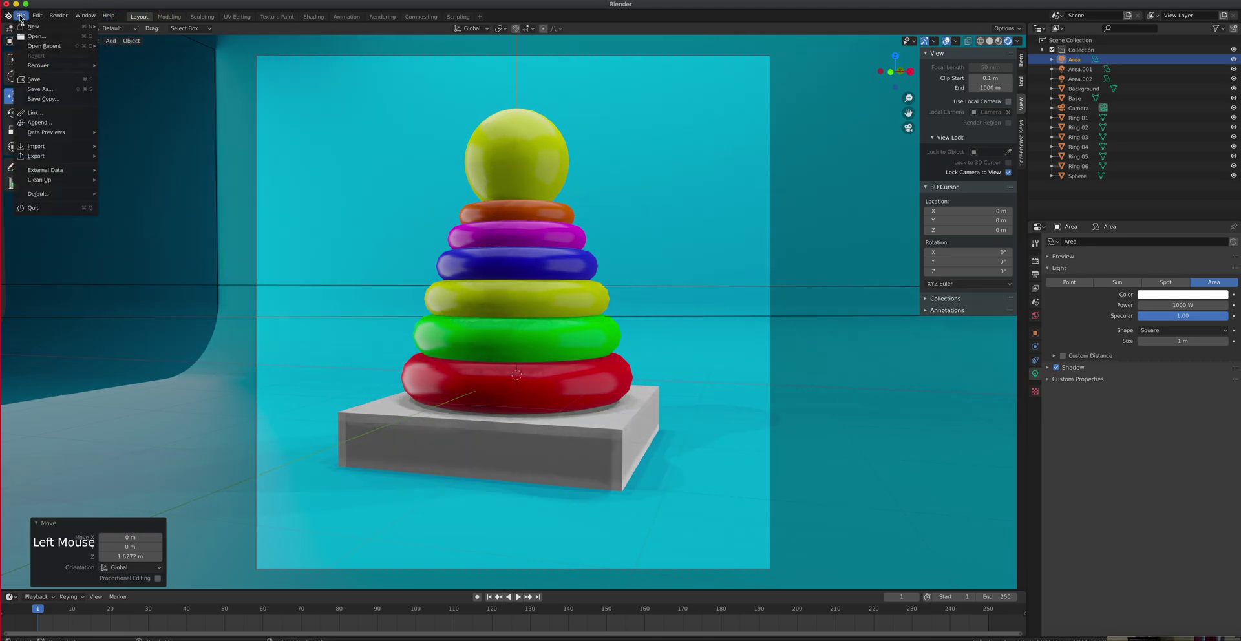
{"action": "left_click", "coordinate": [52, 82]}
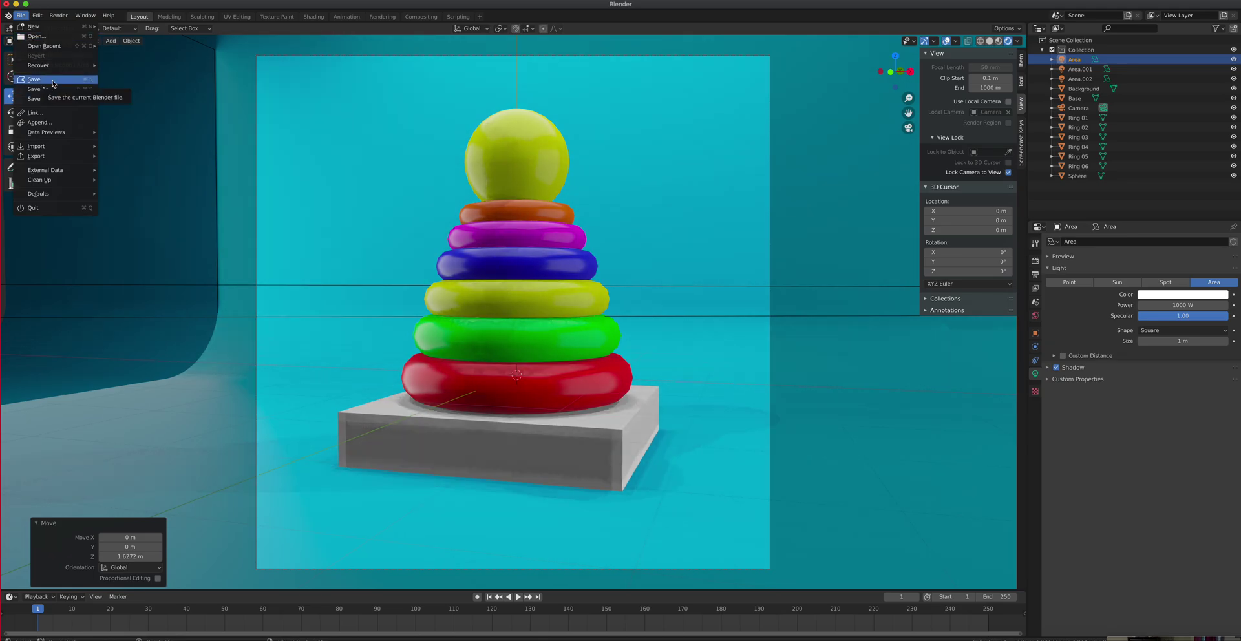